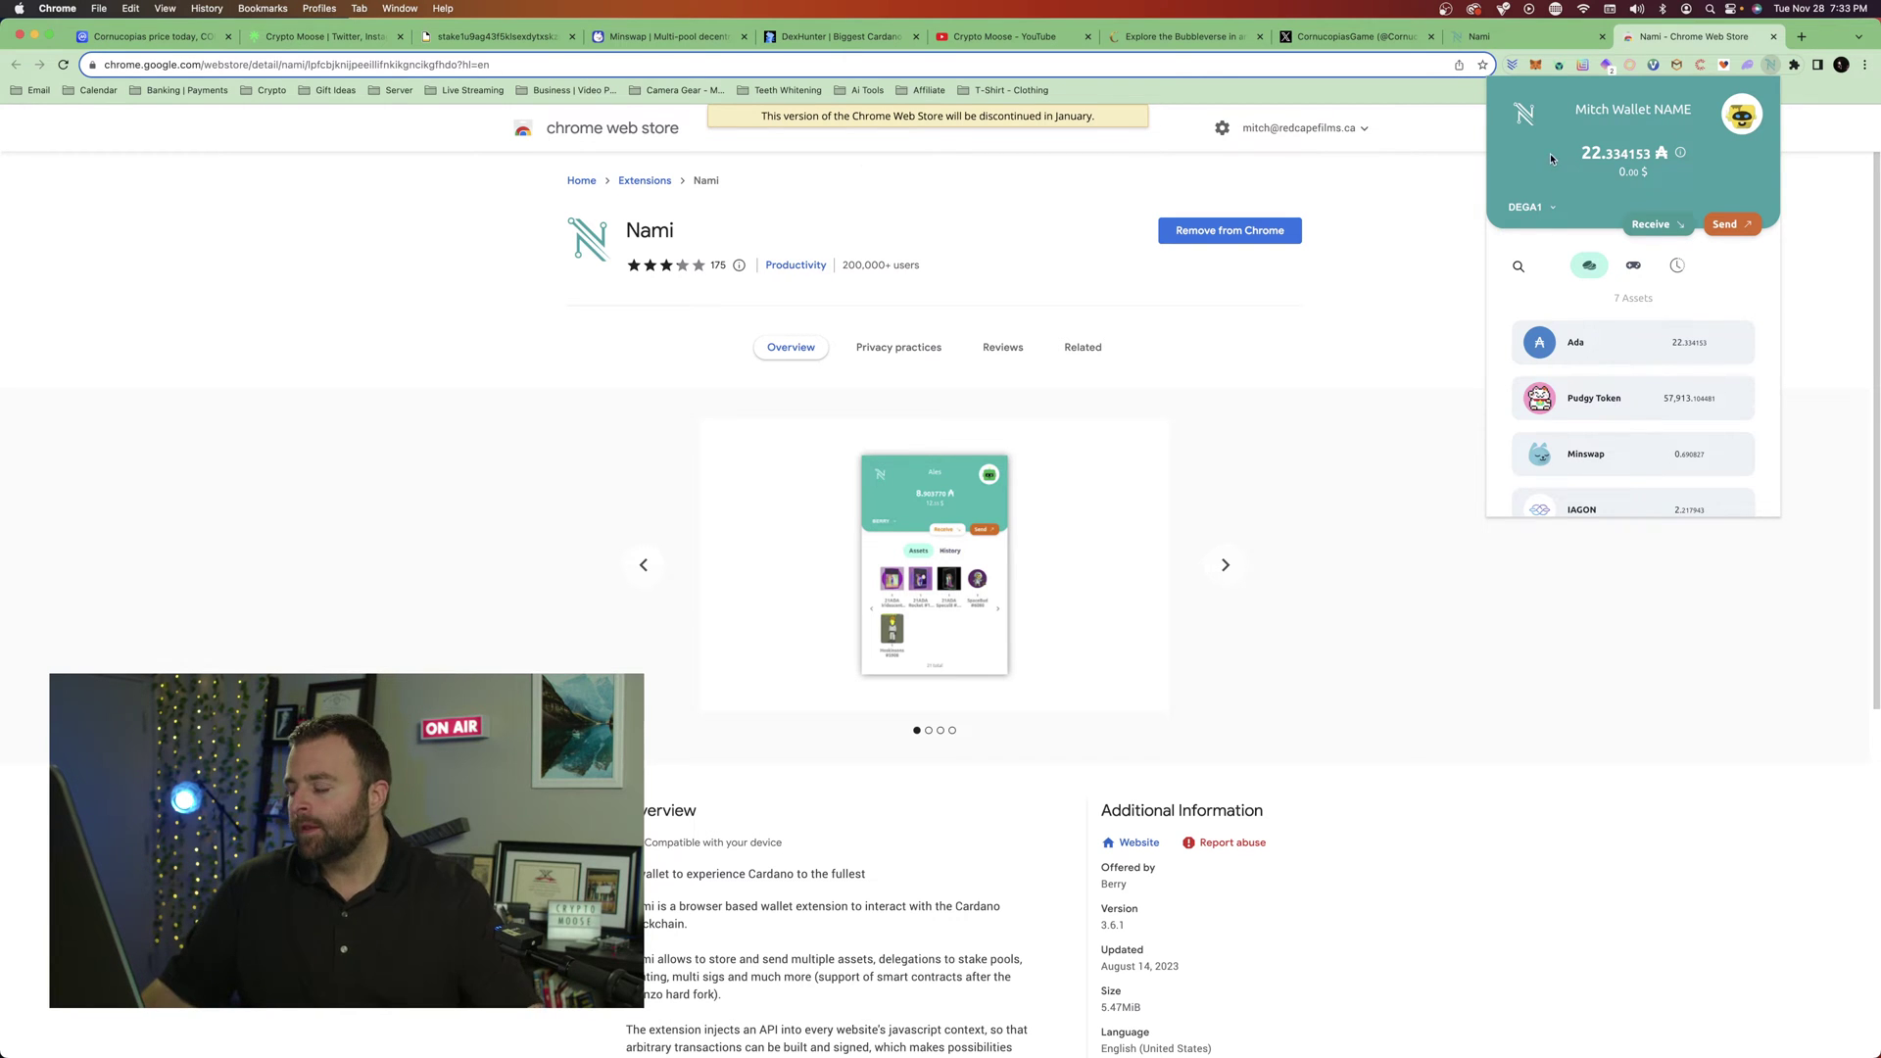
- Look over the Nami wallet's assets, close it, and launch the Minswap app from its website
scroll(1572, 497, "down", 4)
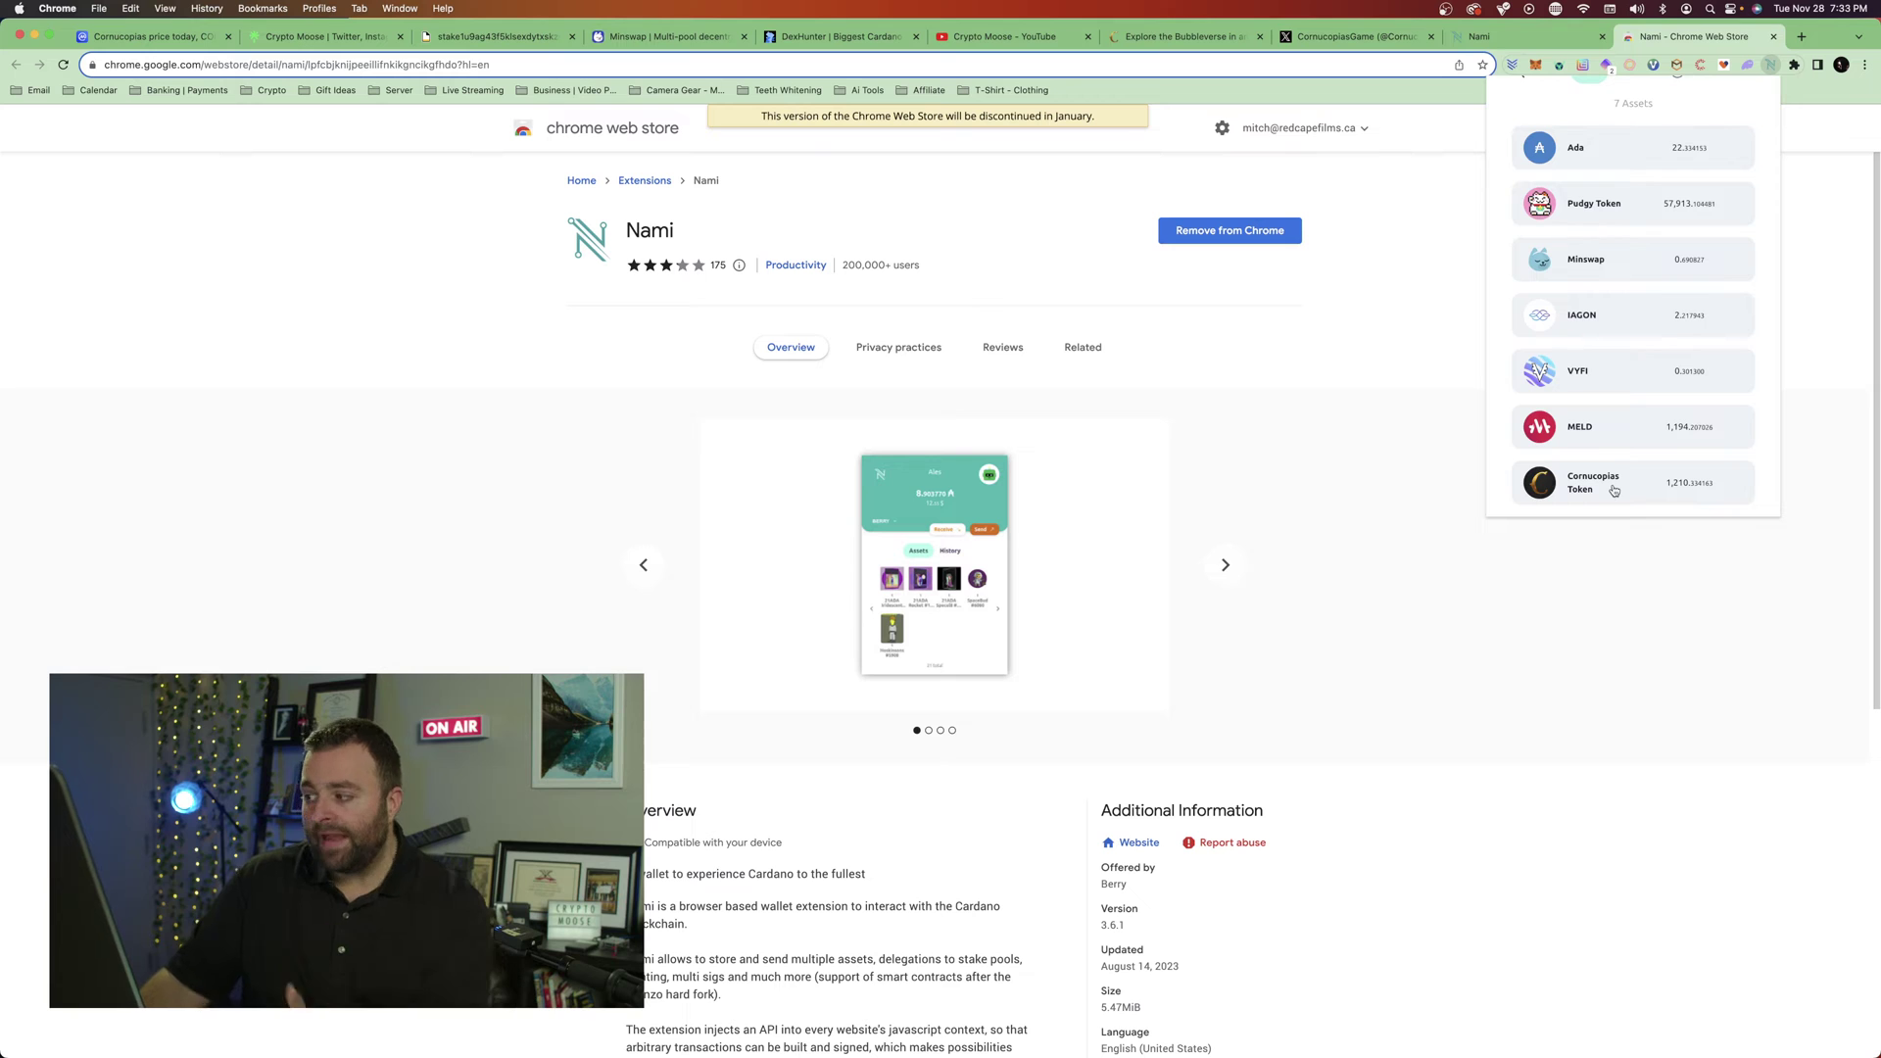
left_click(1398, 273)
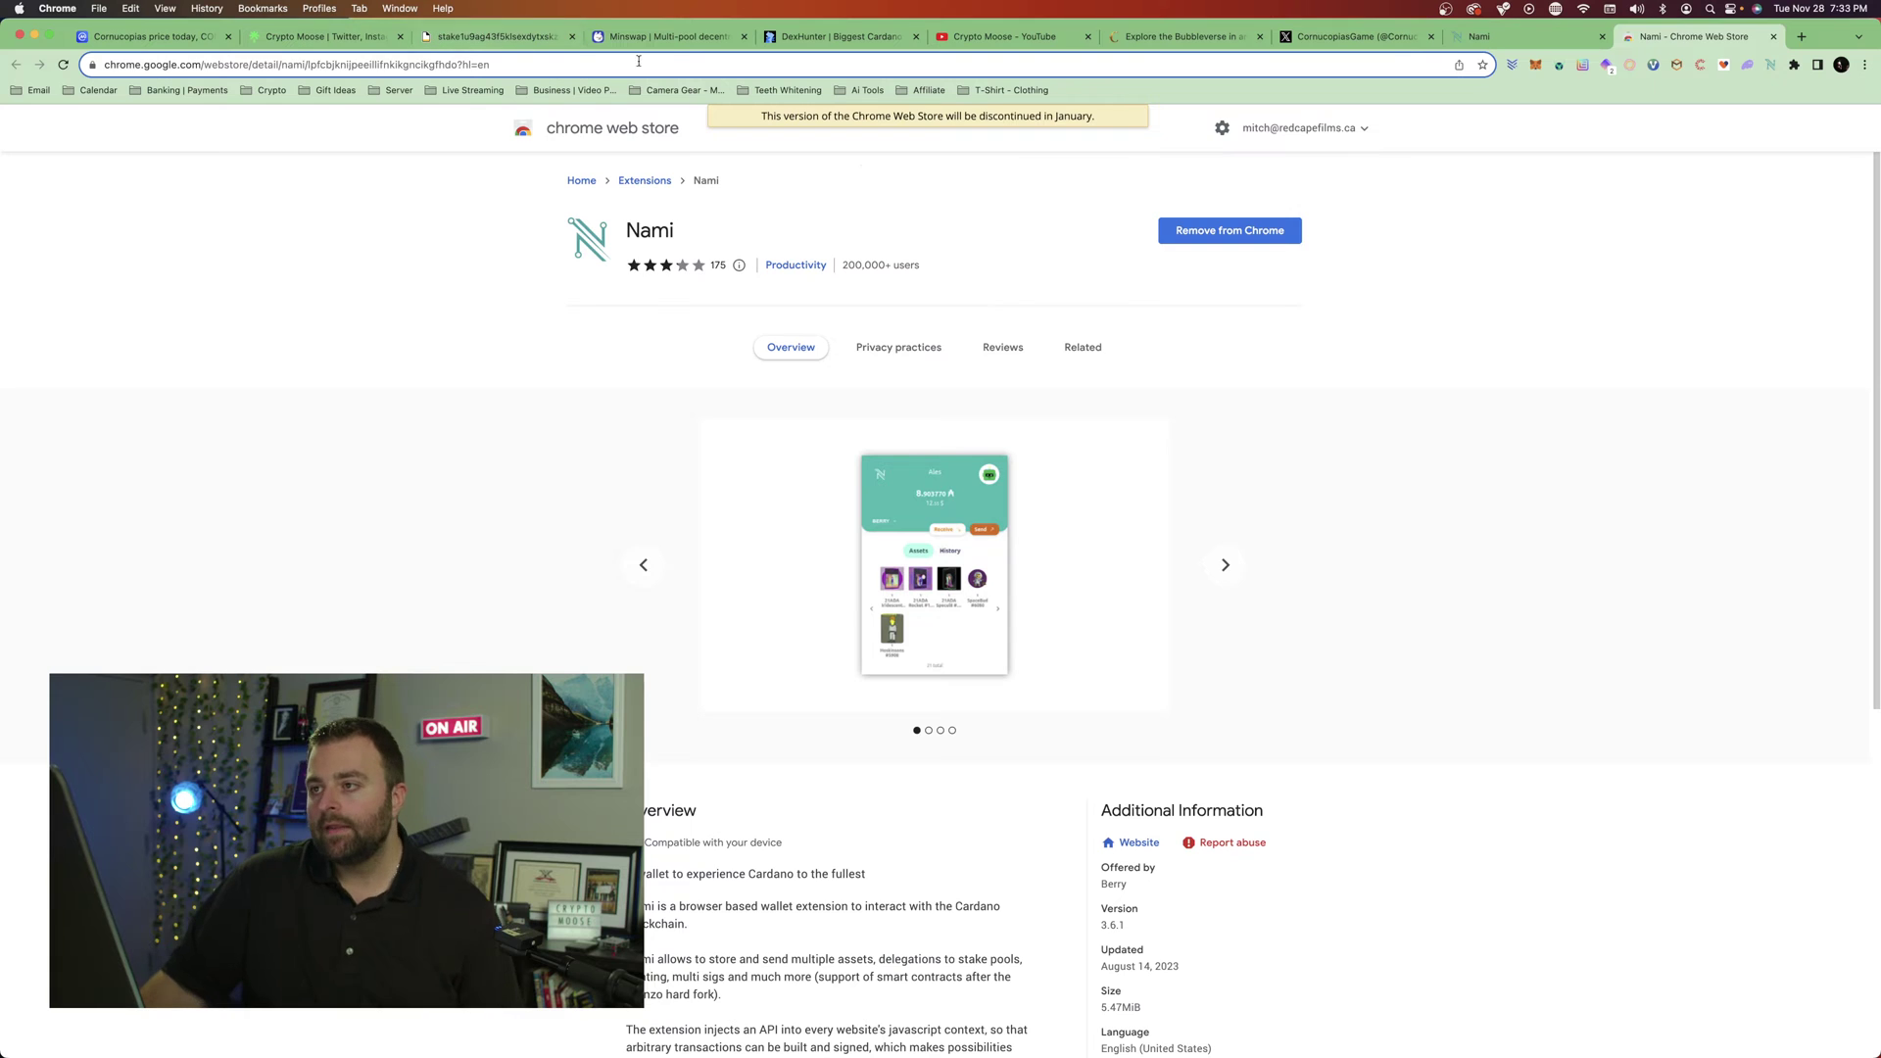
left_click(666, 37)
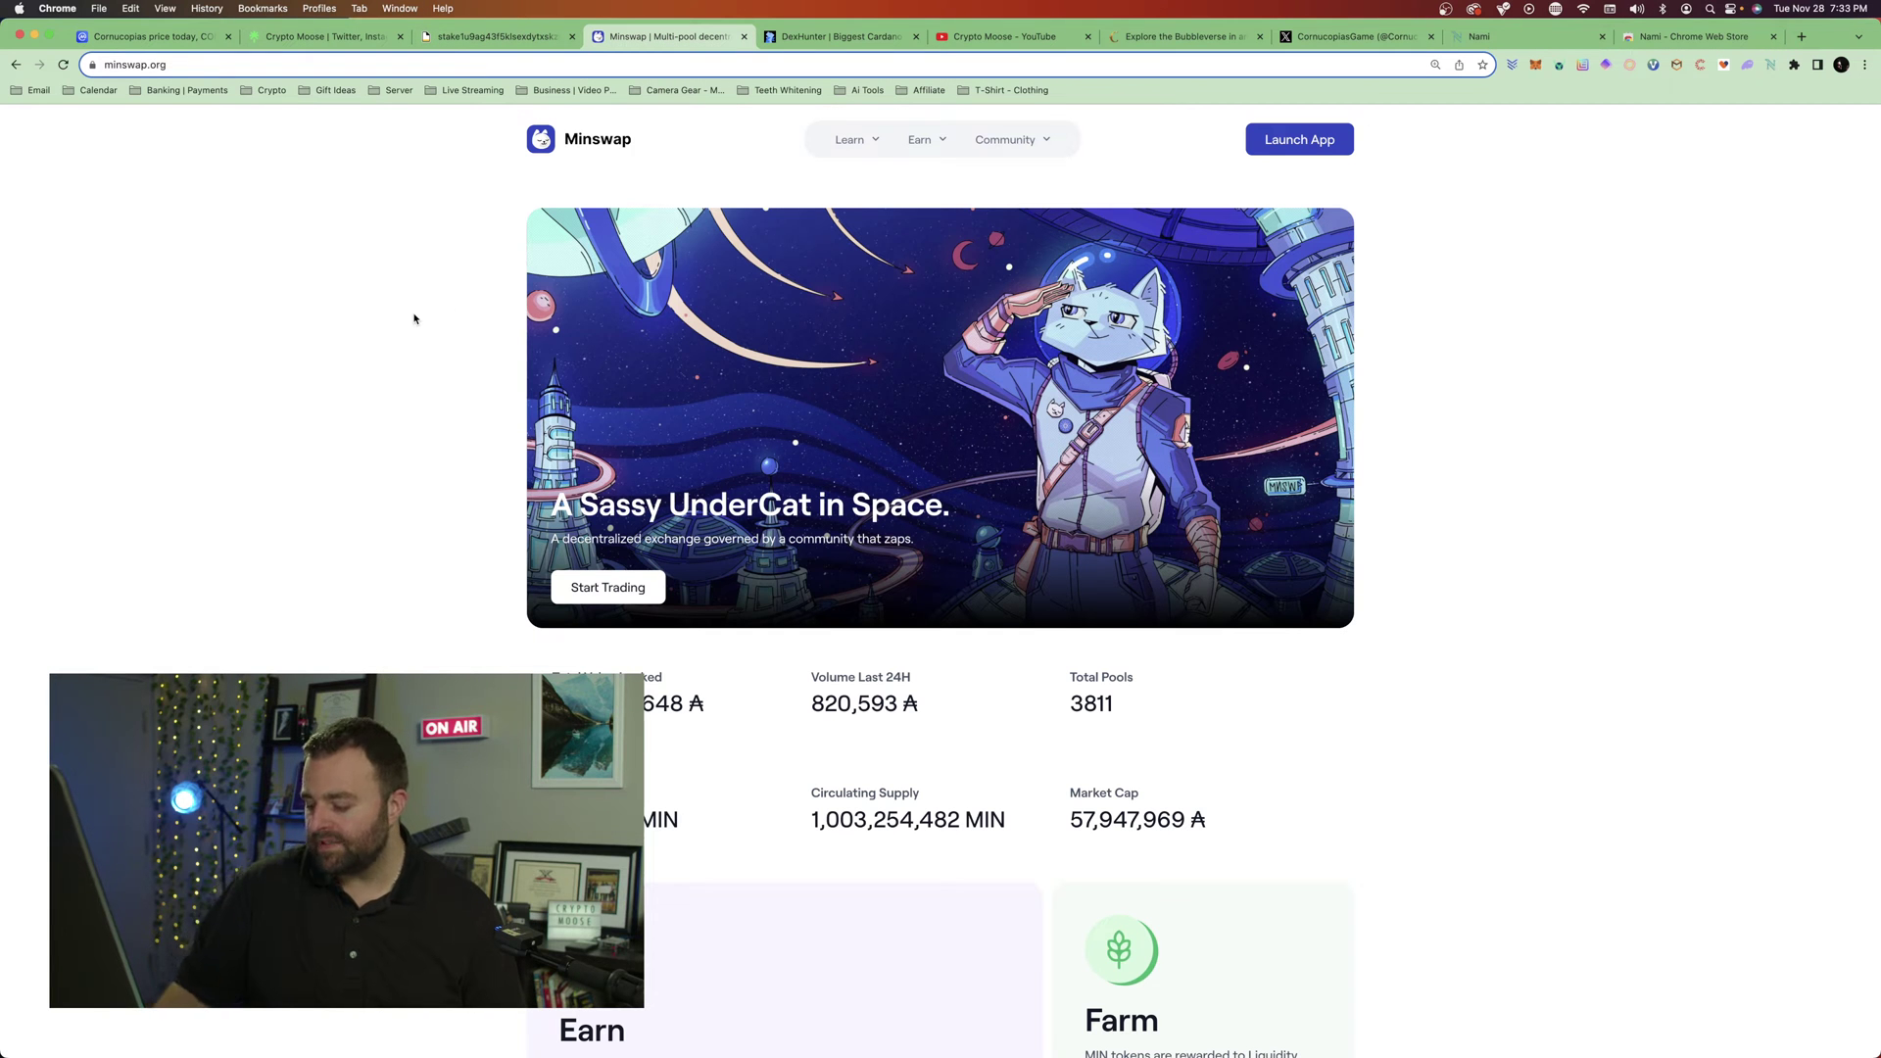
key("super+equal")
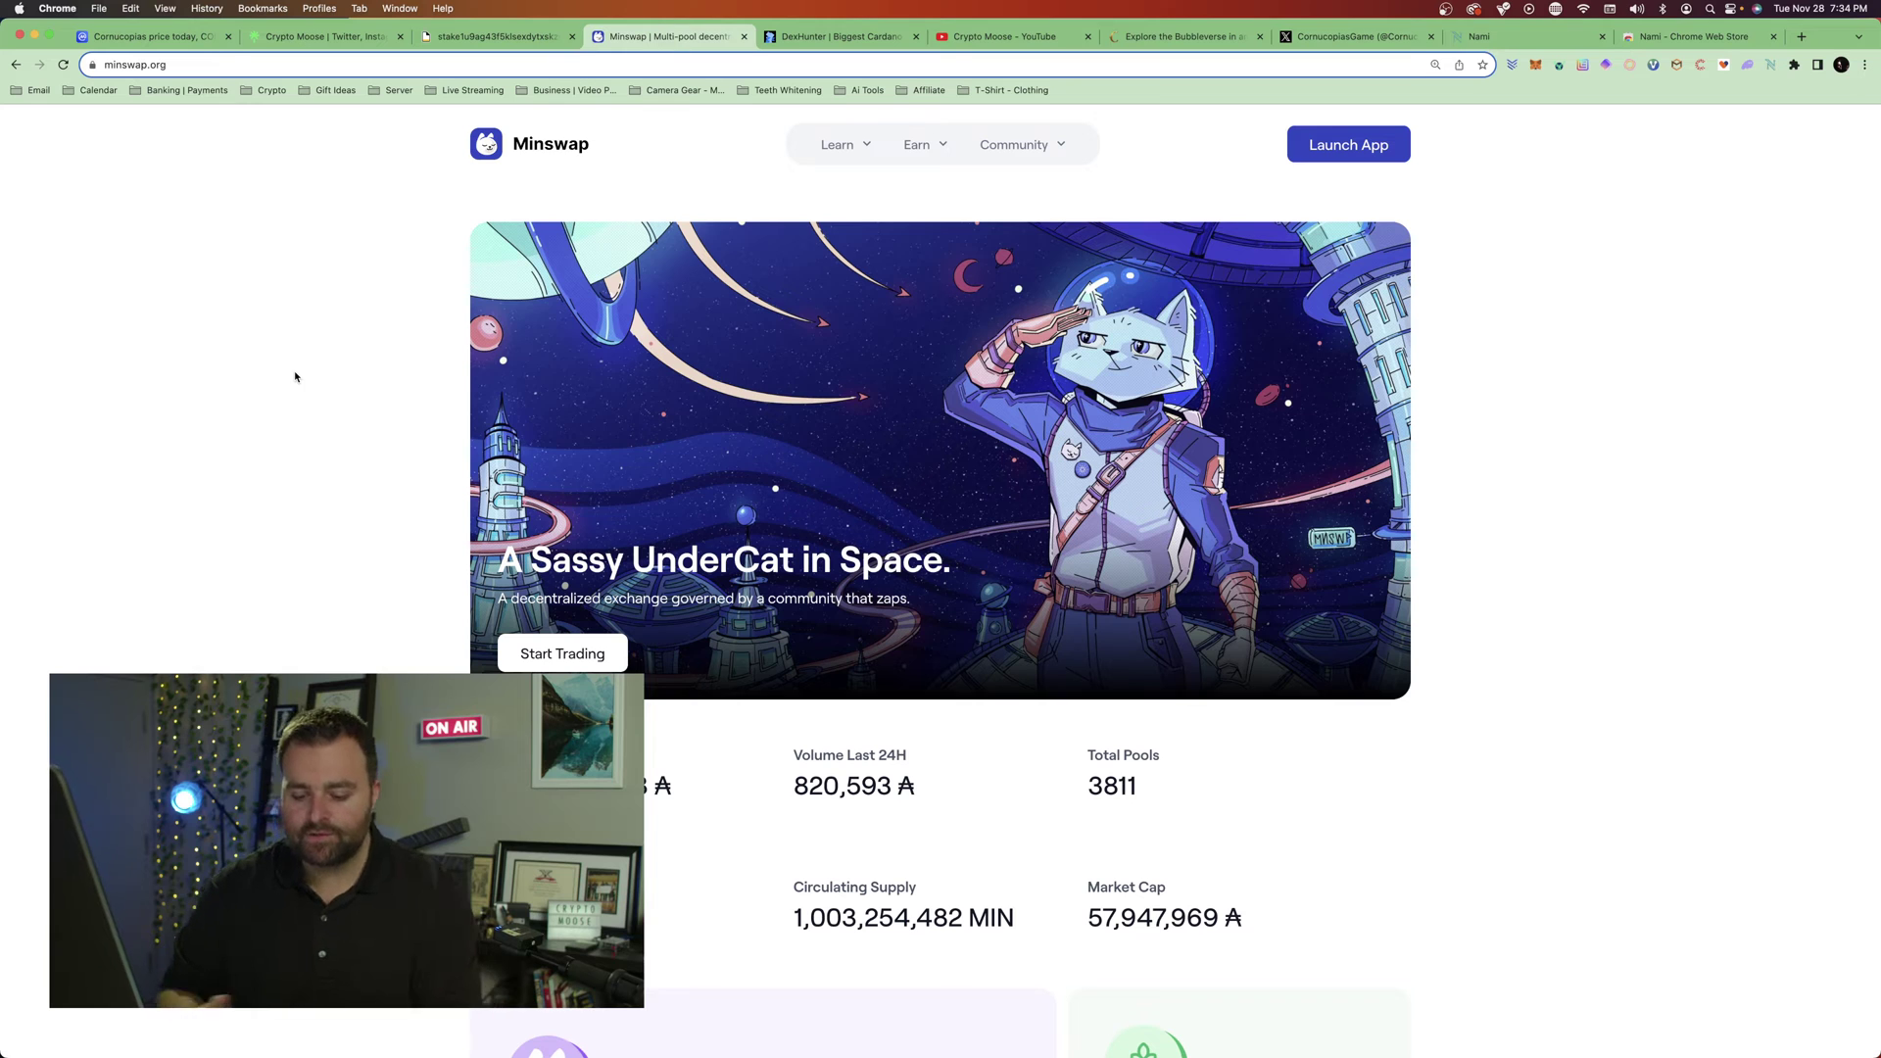
left_click(1333, 152)
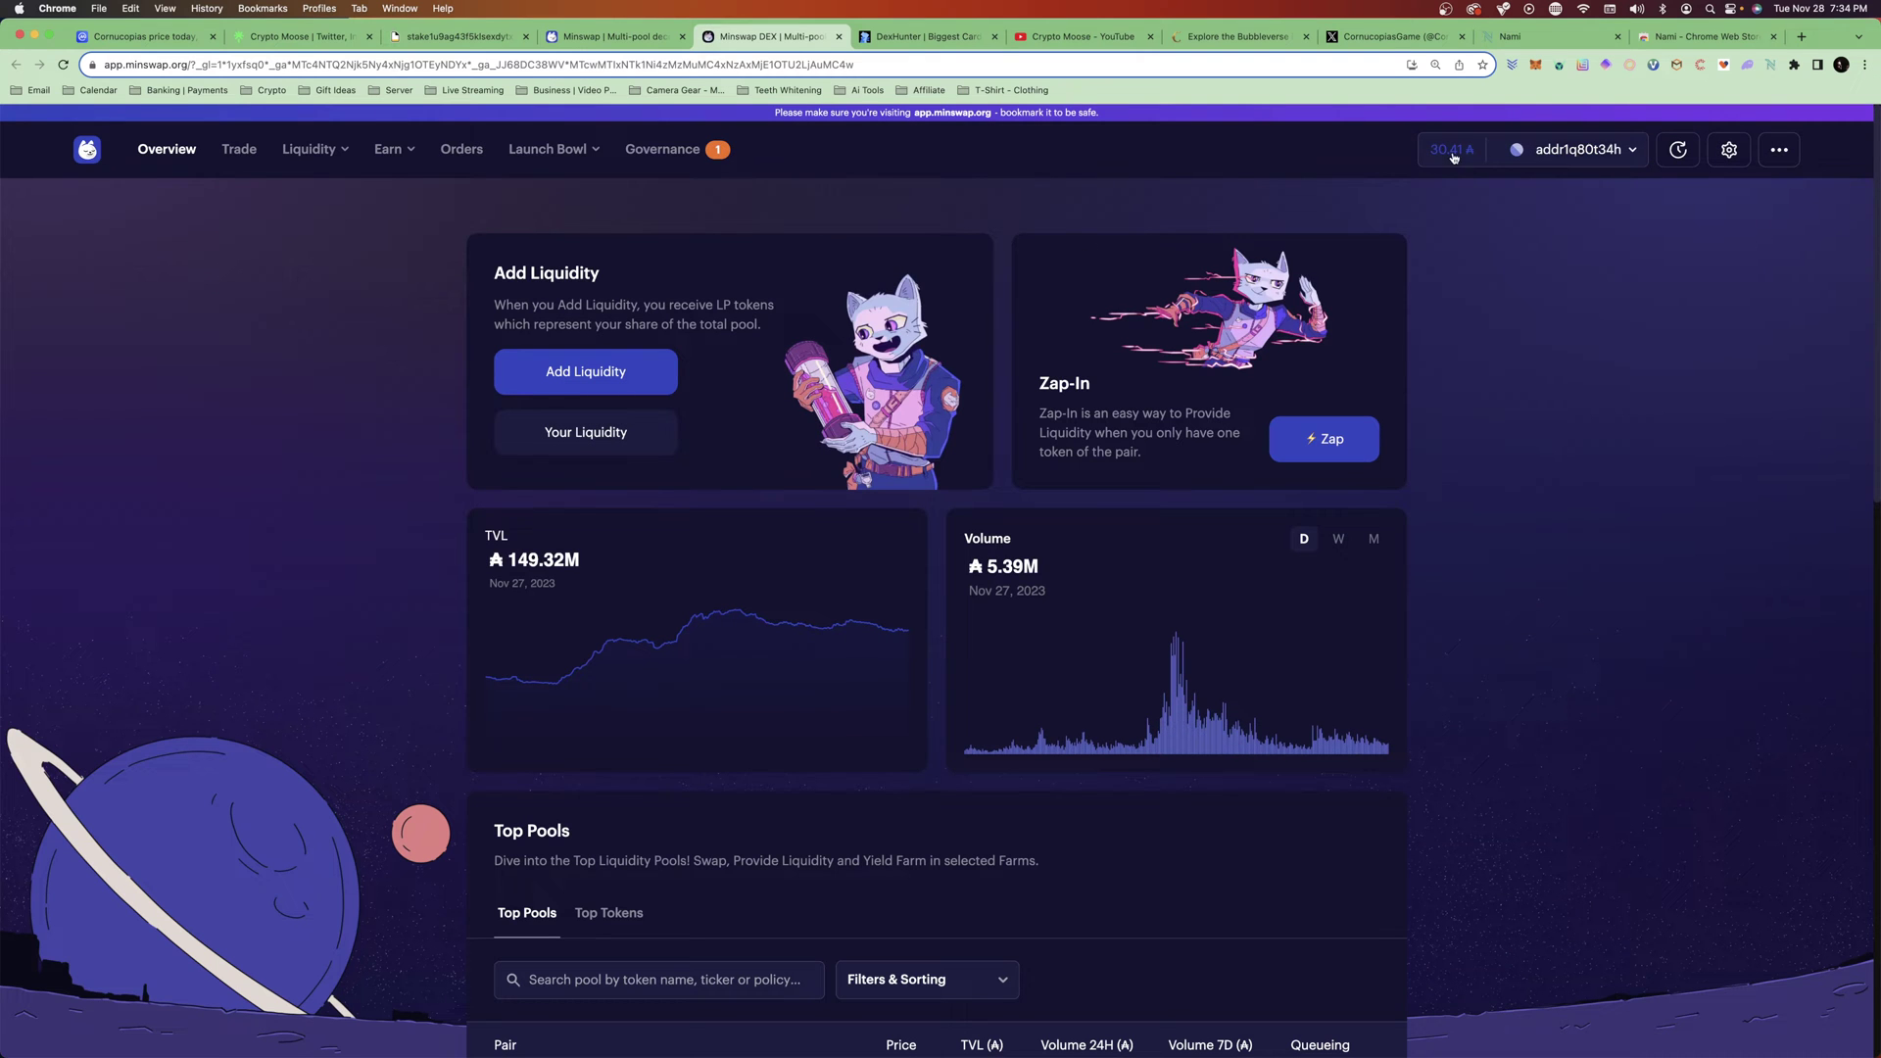
- Disconnect the current wallet from Minswap and reconnect it with the Nami wallet
left_click(1636, 148)
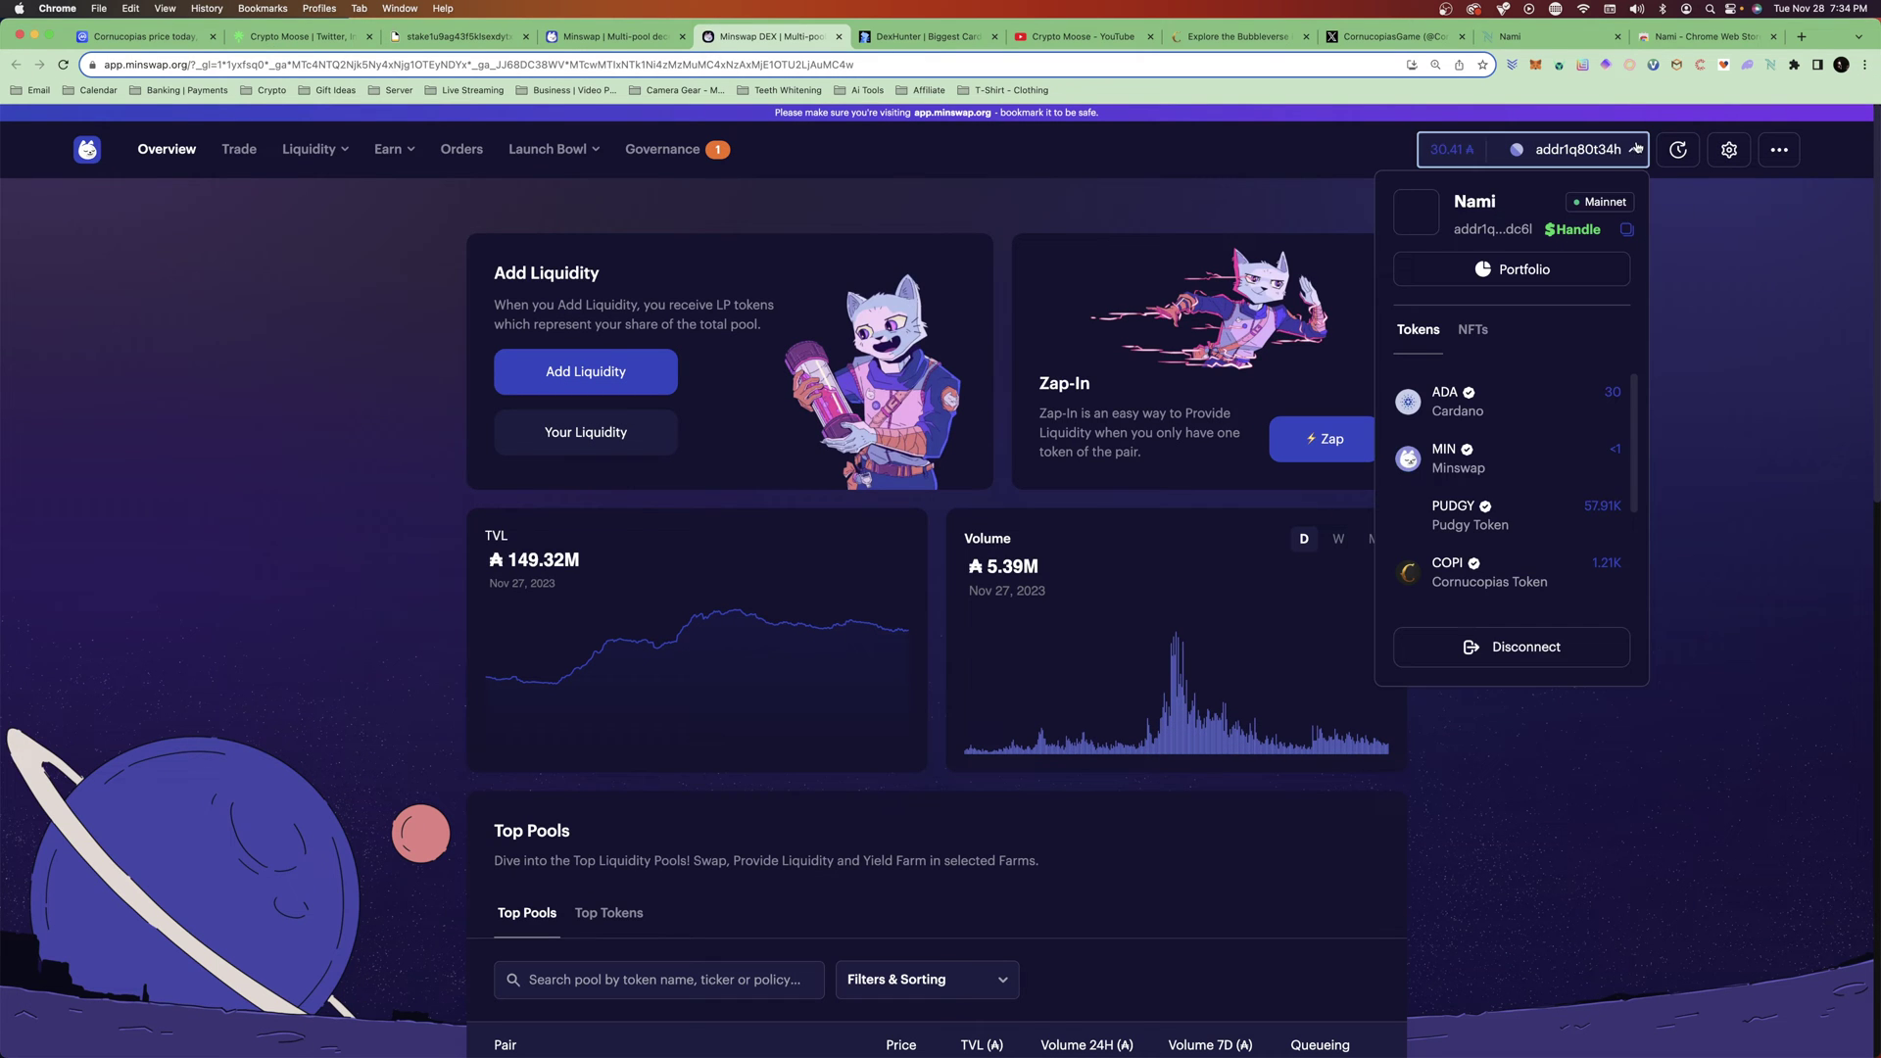
left_click(1524, 650)
left_click(1639, 157)
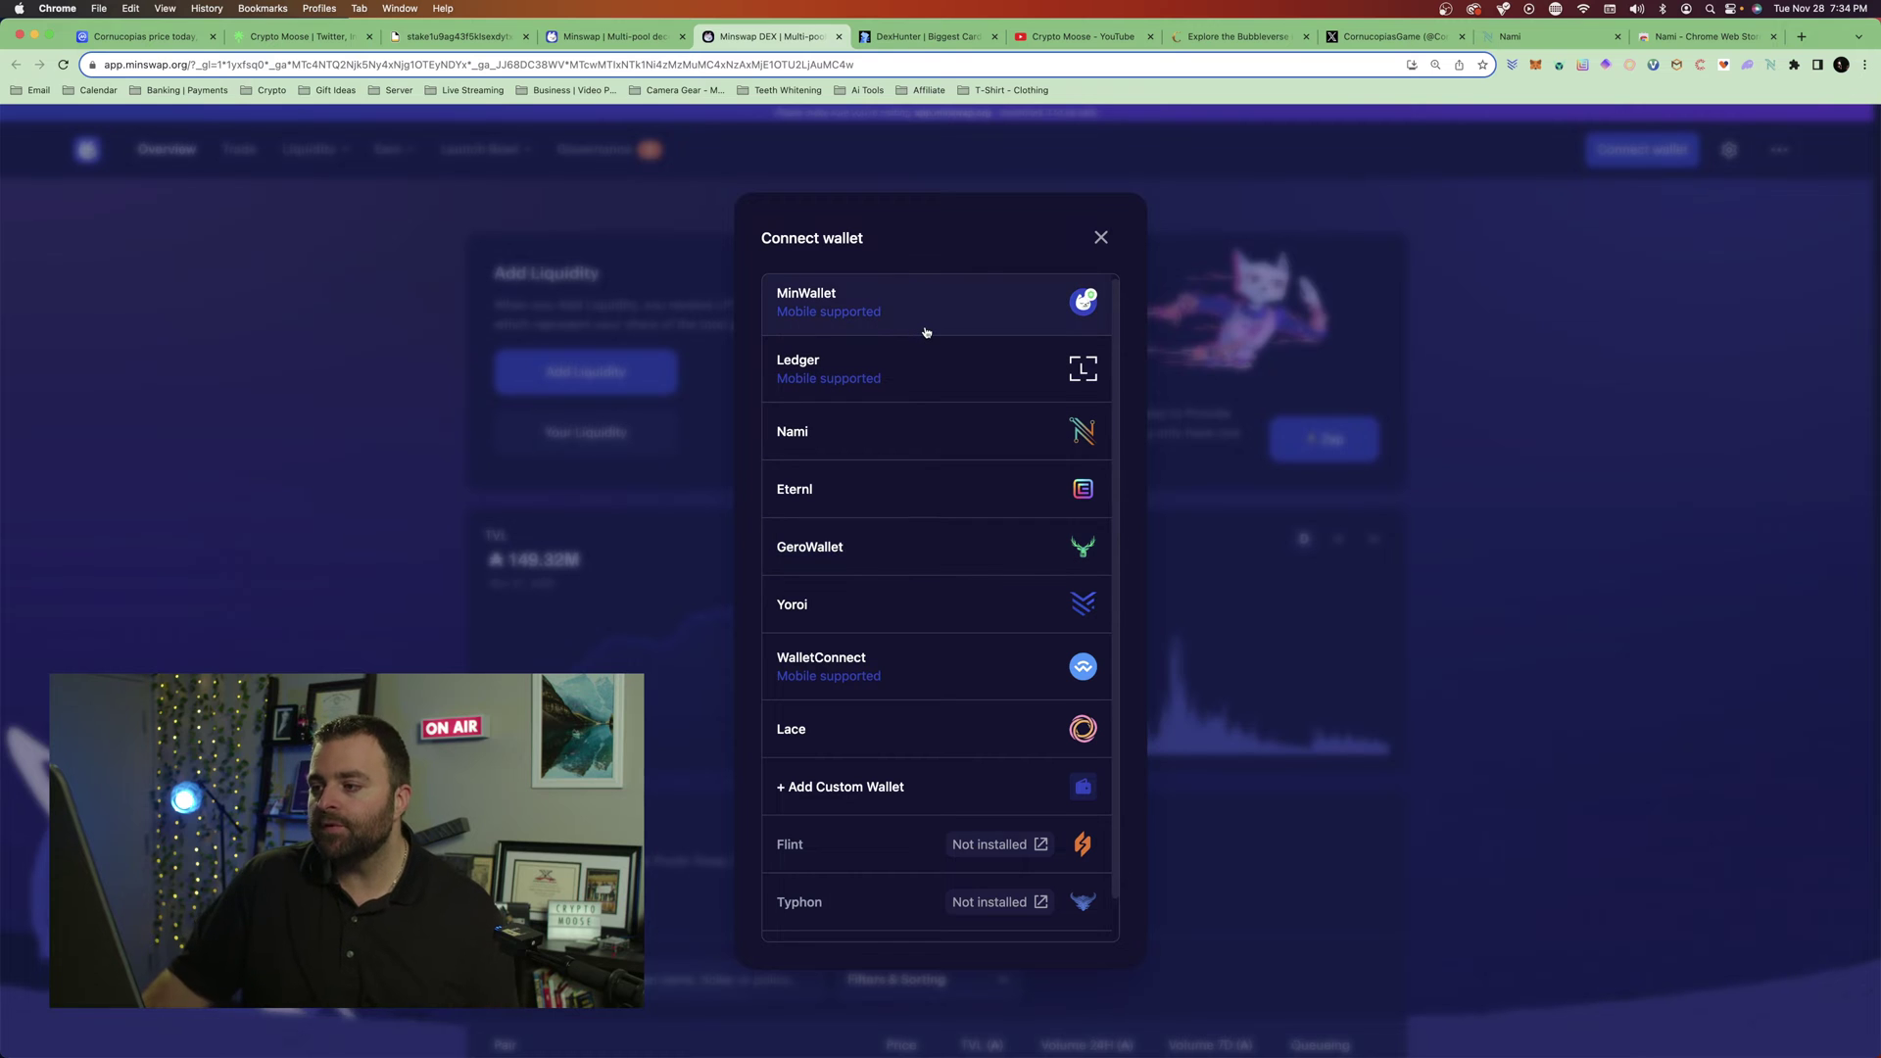
left_click(921, 432)
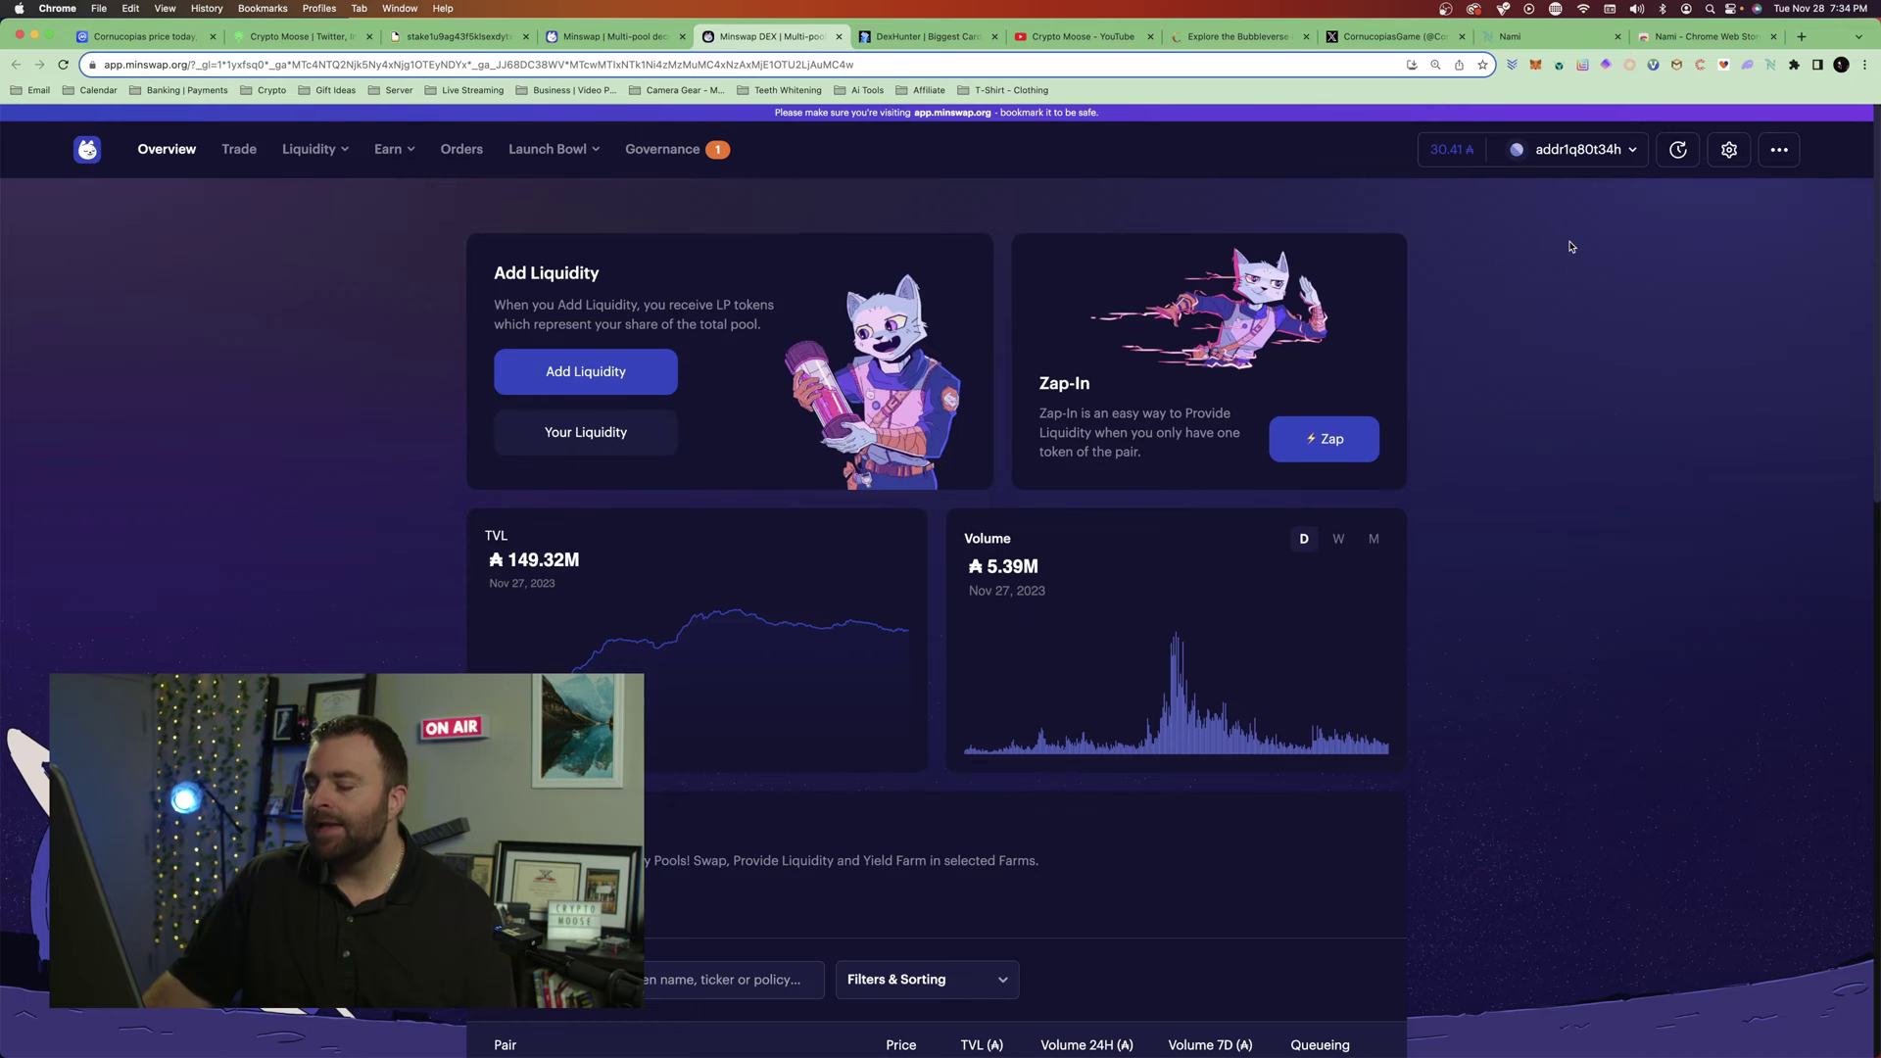
- Switch the Nami wallet to the Trezor 1 hardware account and review the assets it holds
left_click(1771, 65)
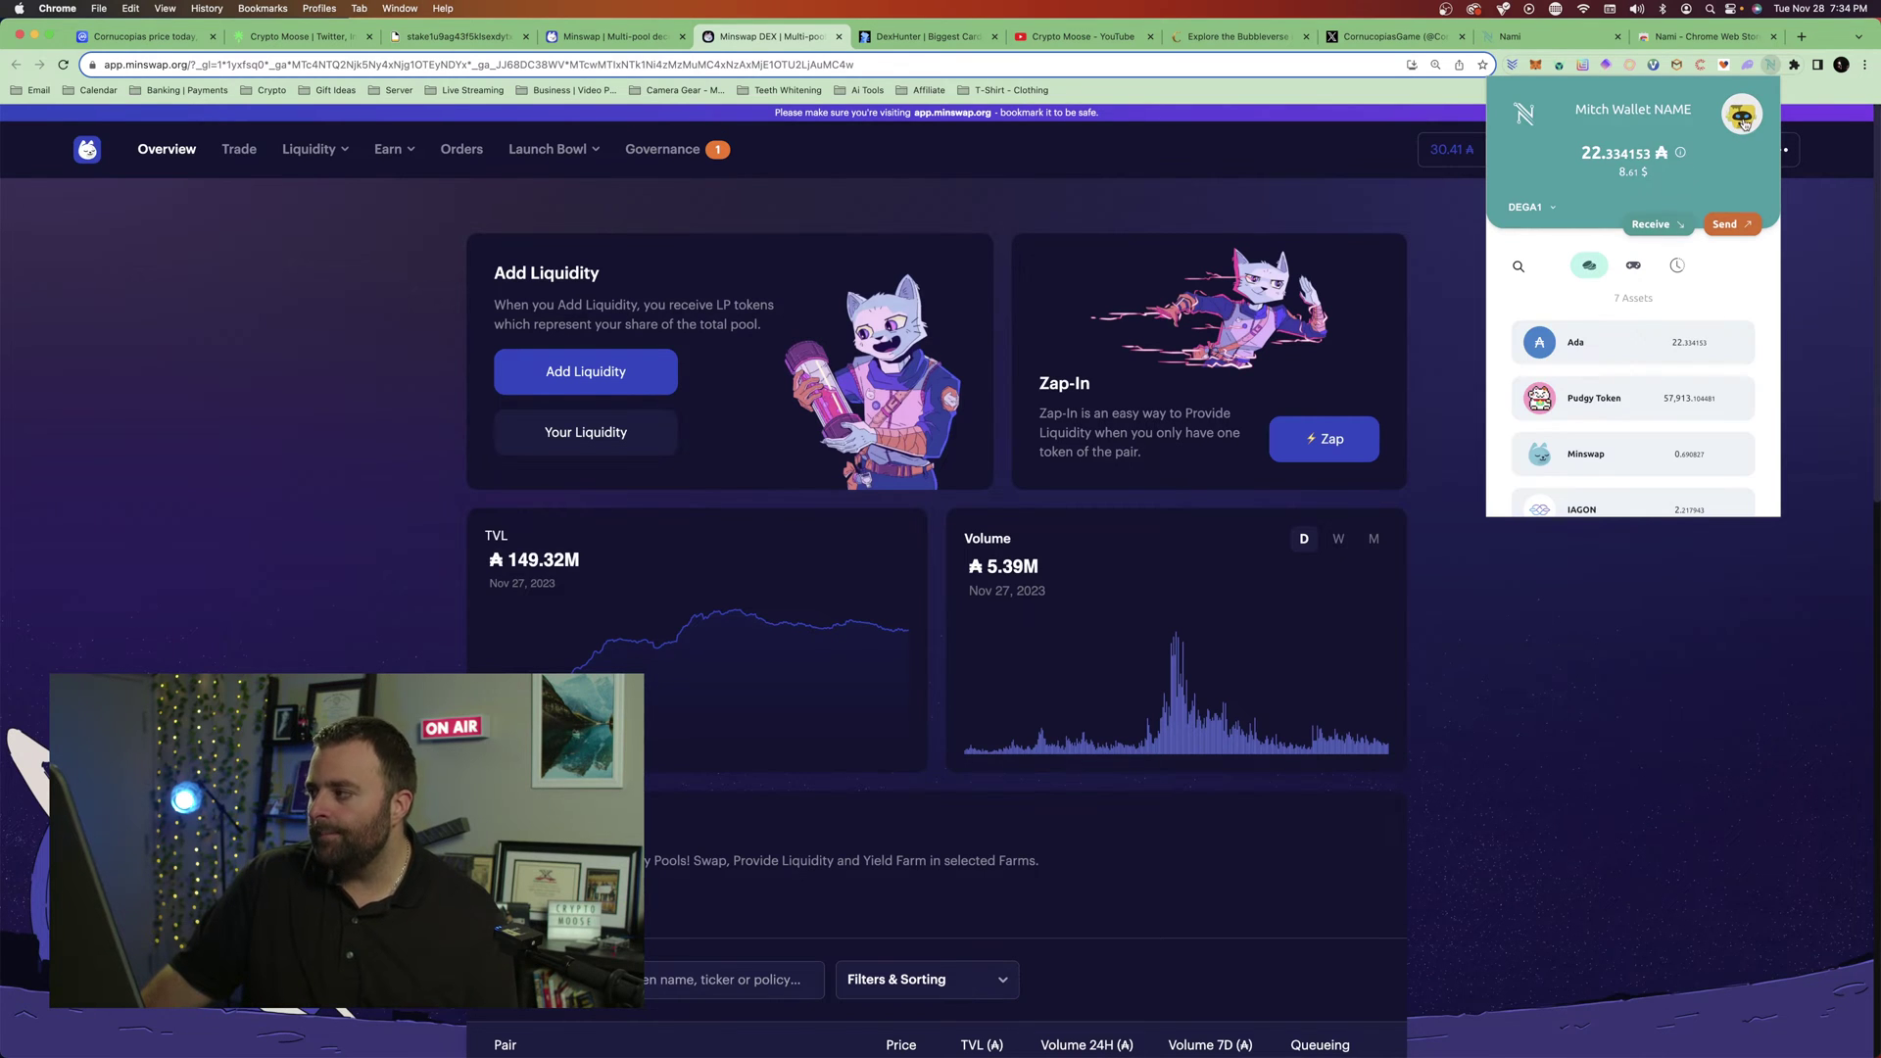
left_click(1744, 119)
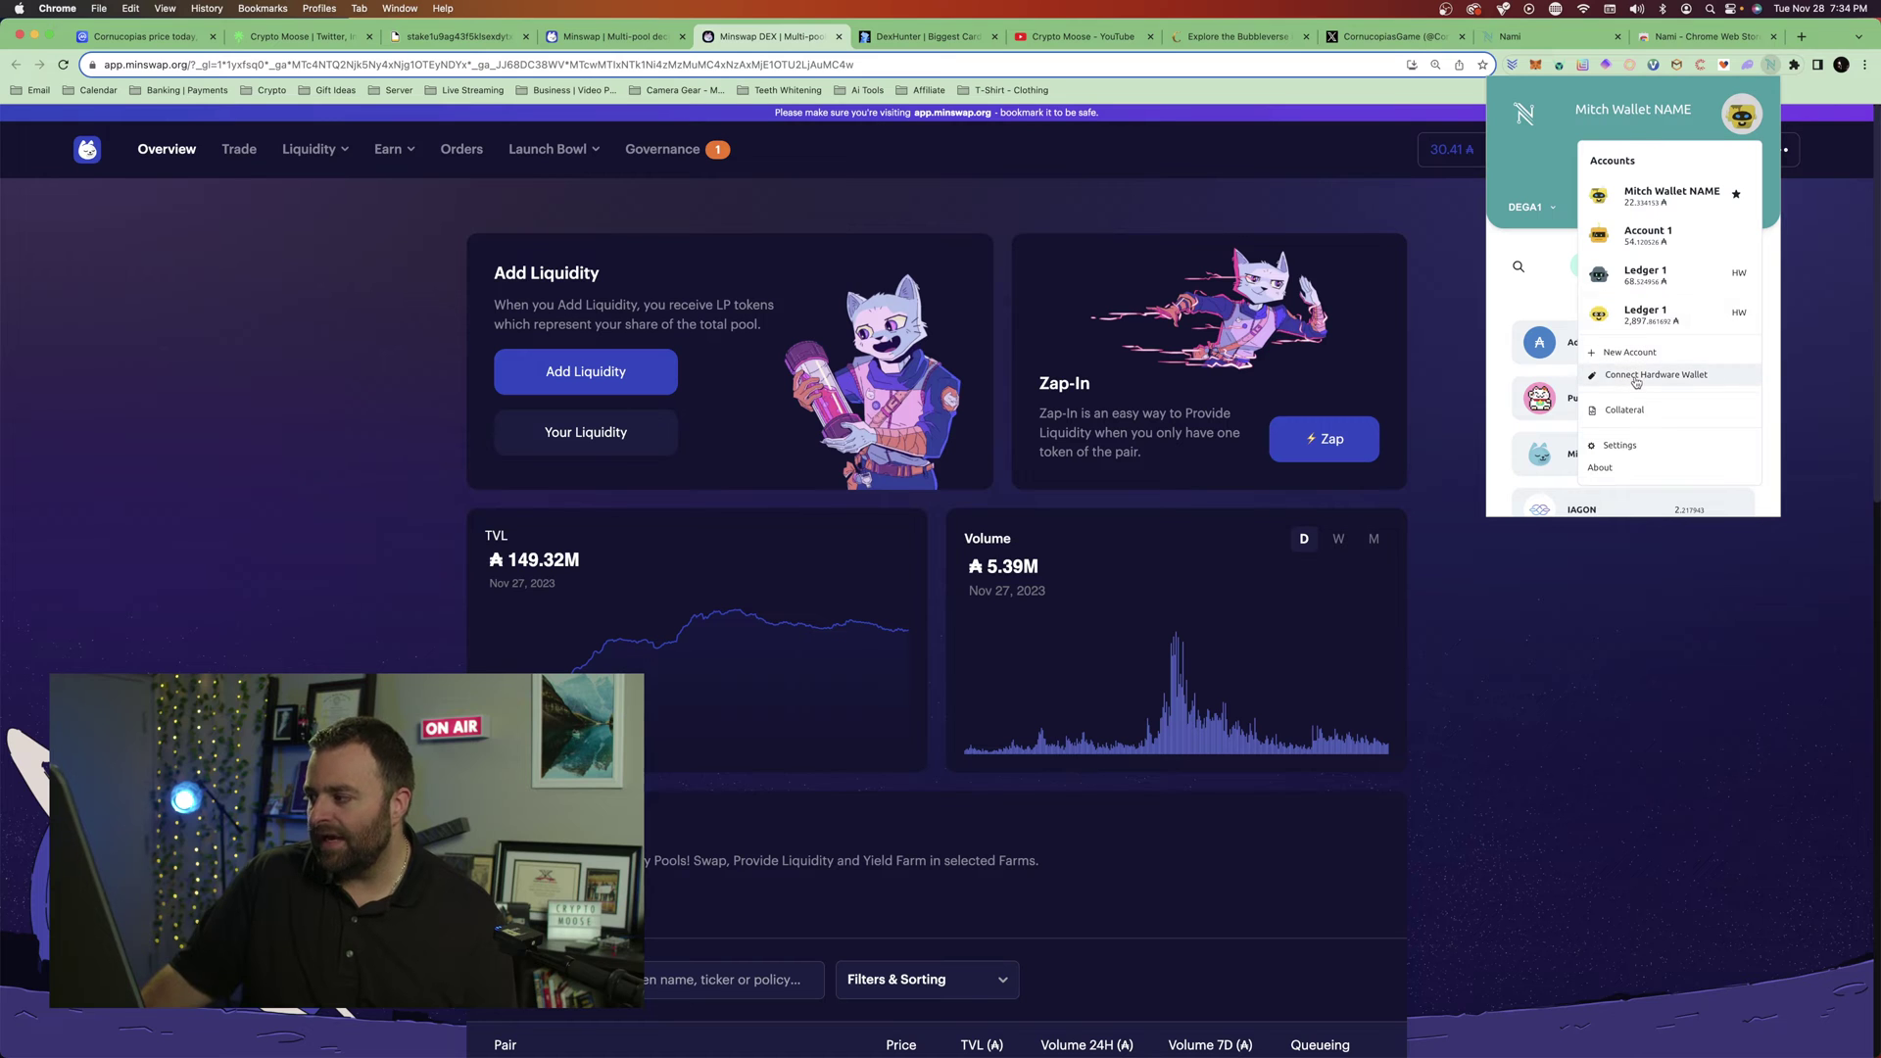
left_click(1729, 124)
left_click(1728, 125)
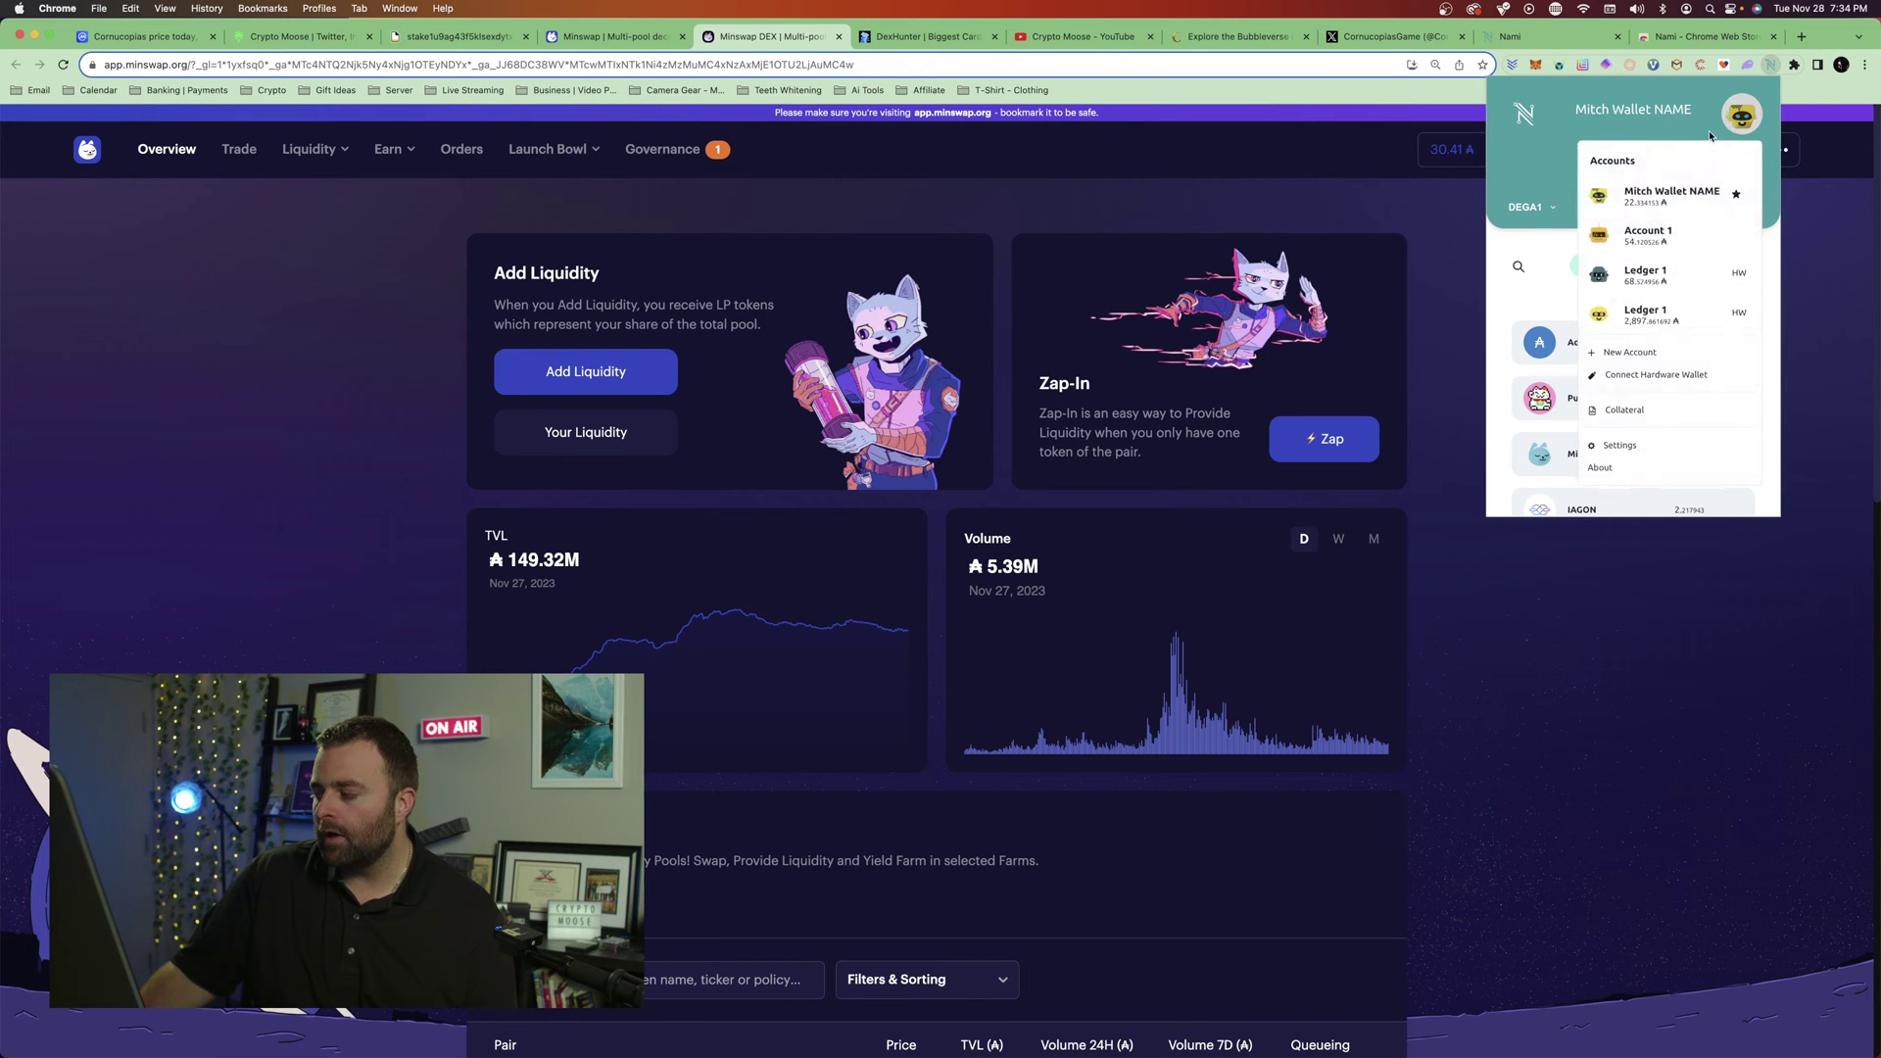
scroll(1636, 274, "down", 1)
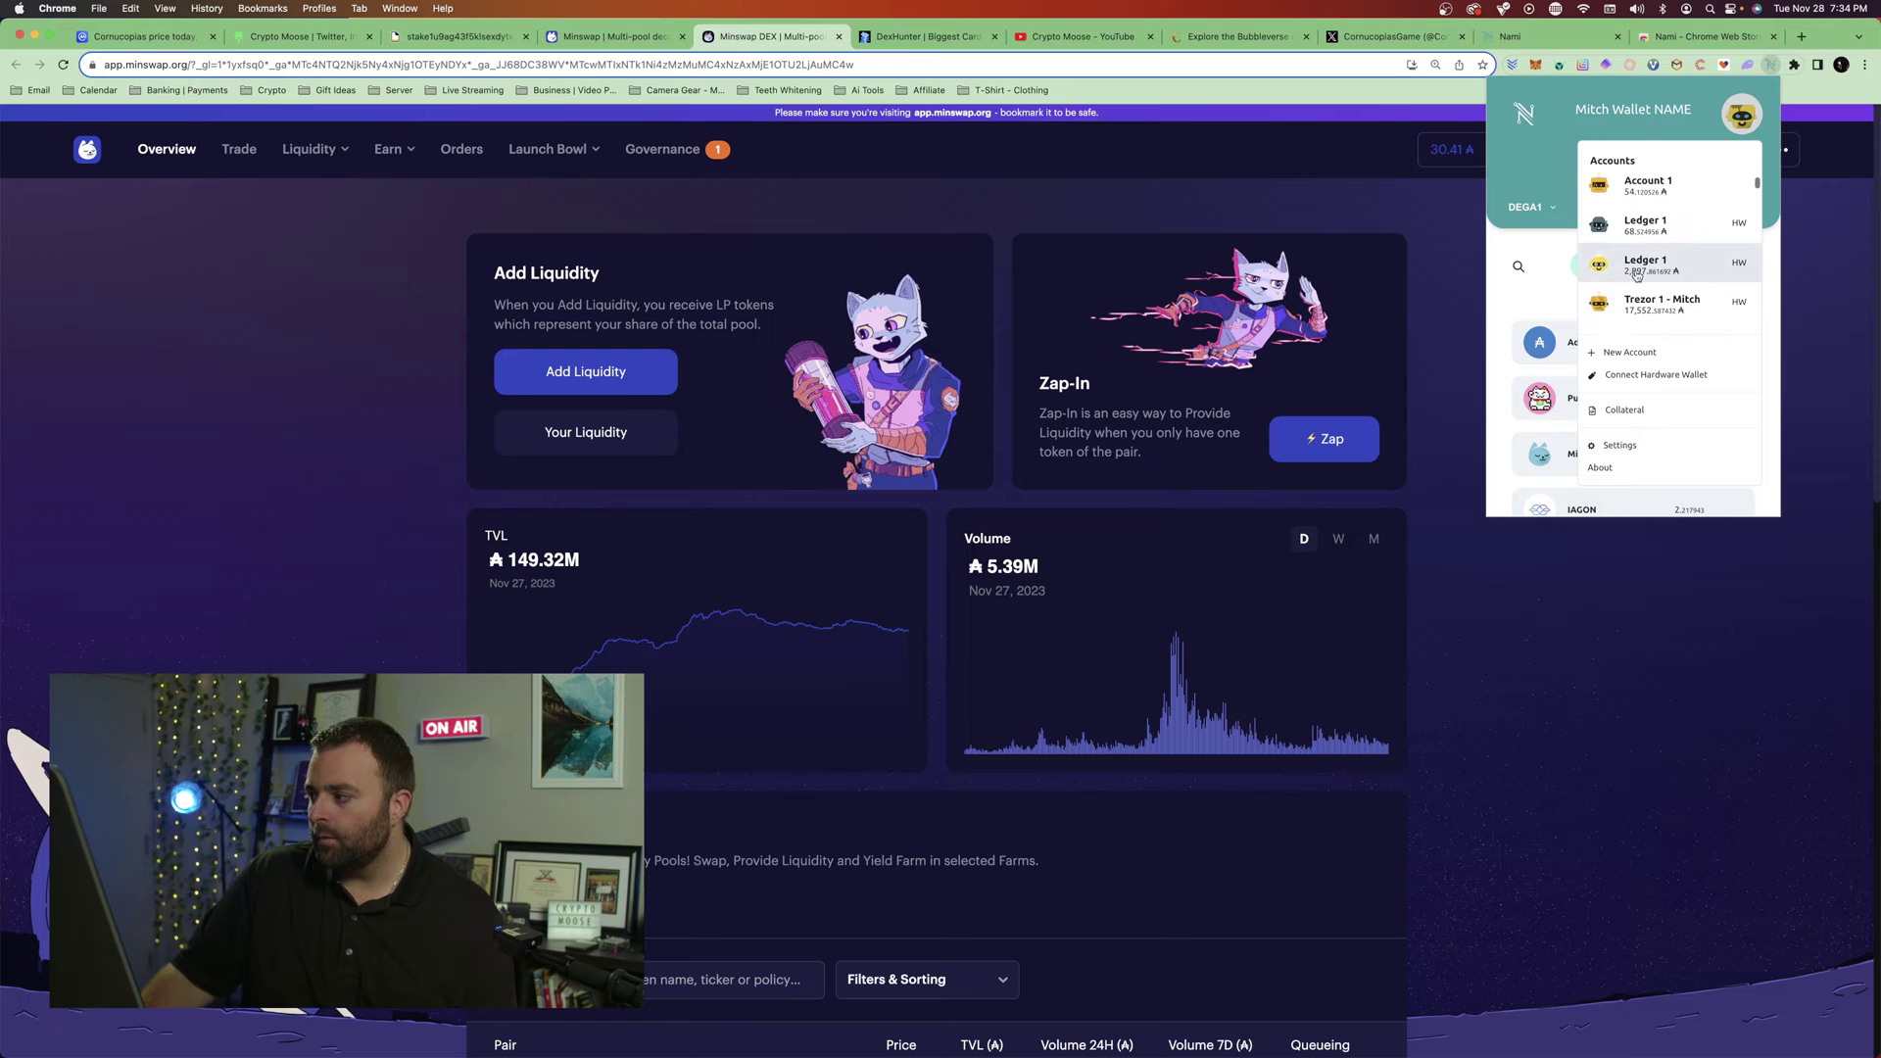
scroll(1639, 269, "down", 3)
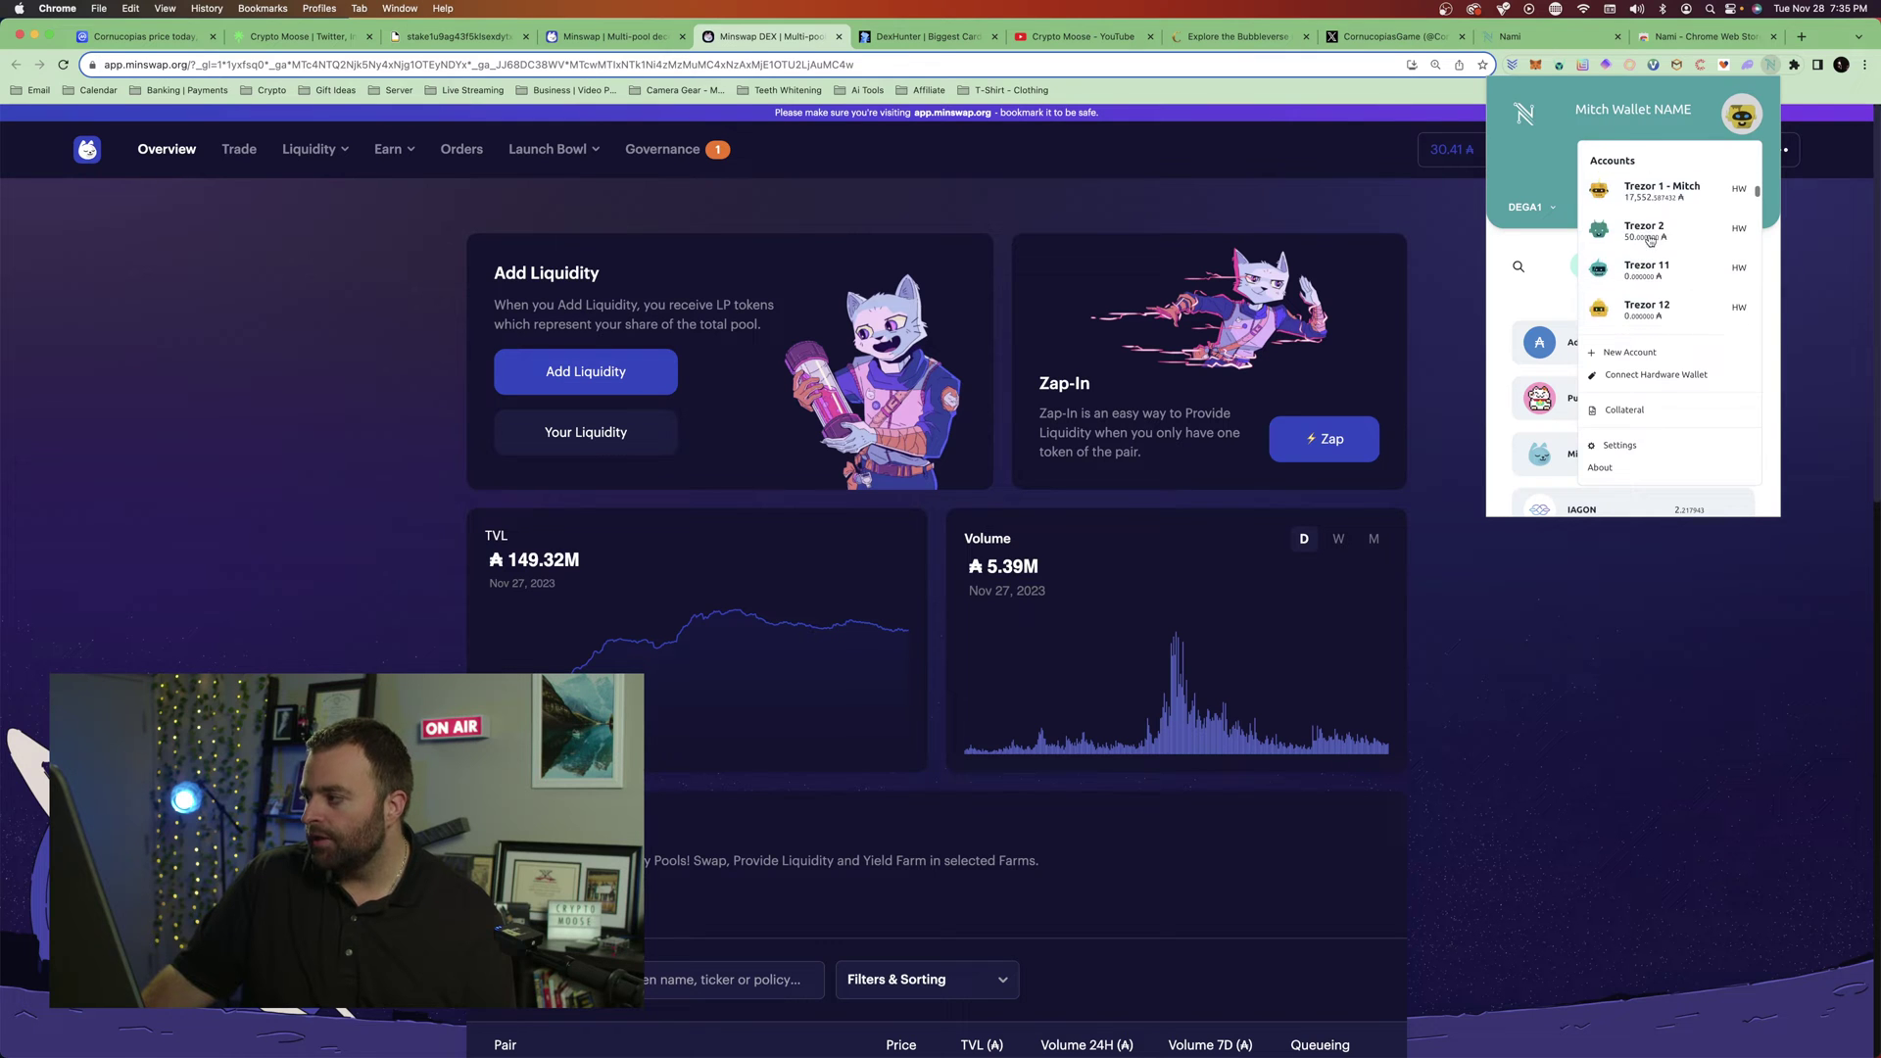
left_click(1655, 193)
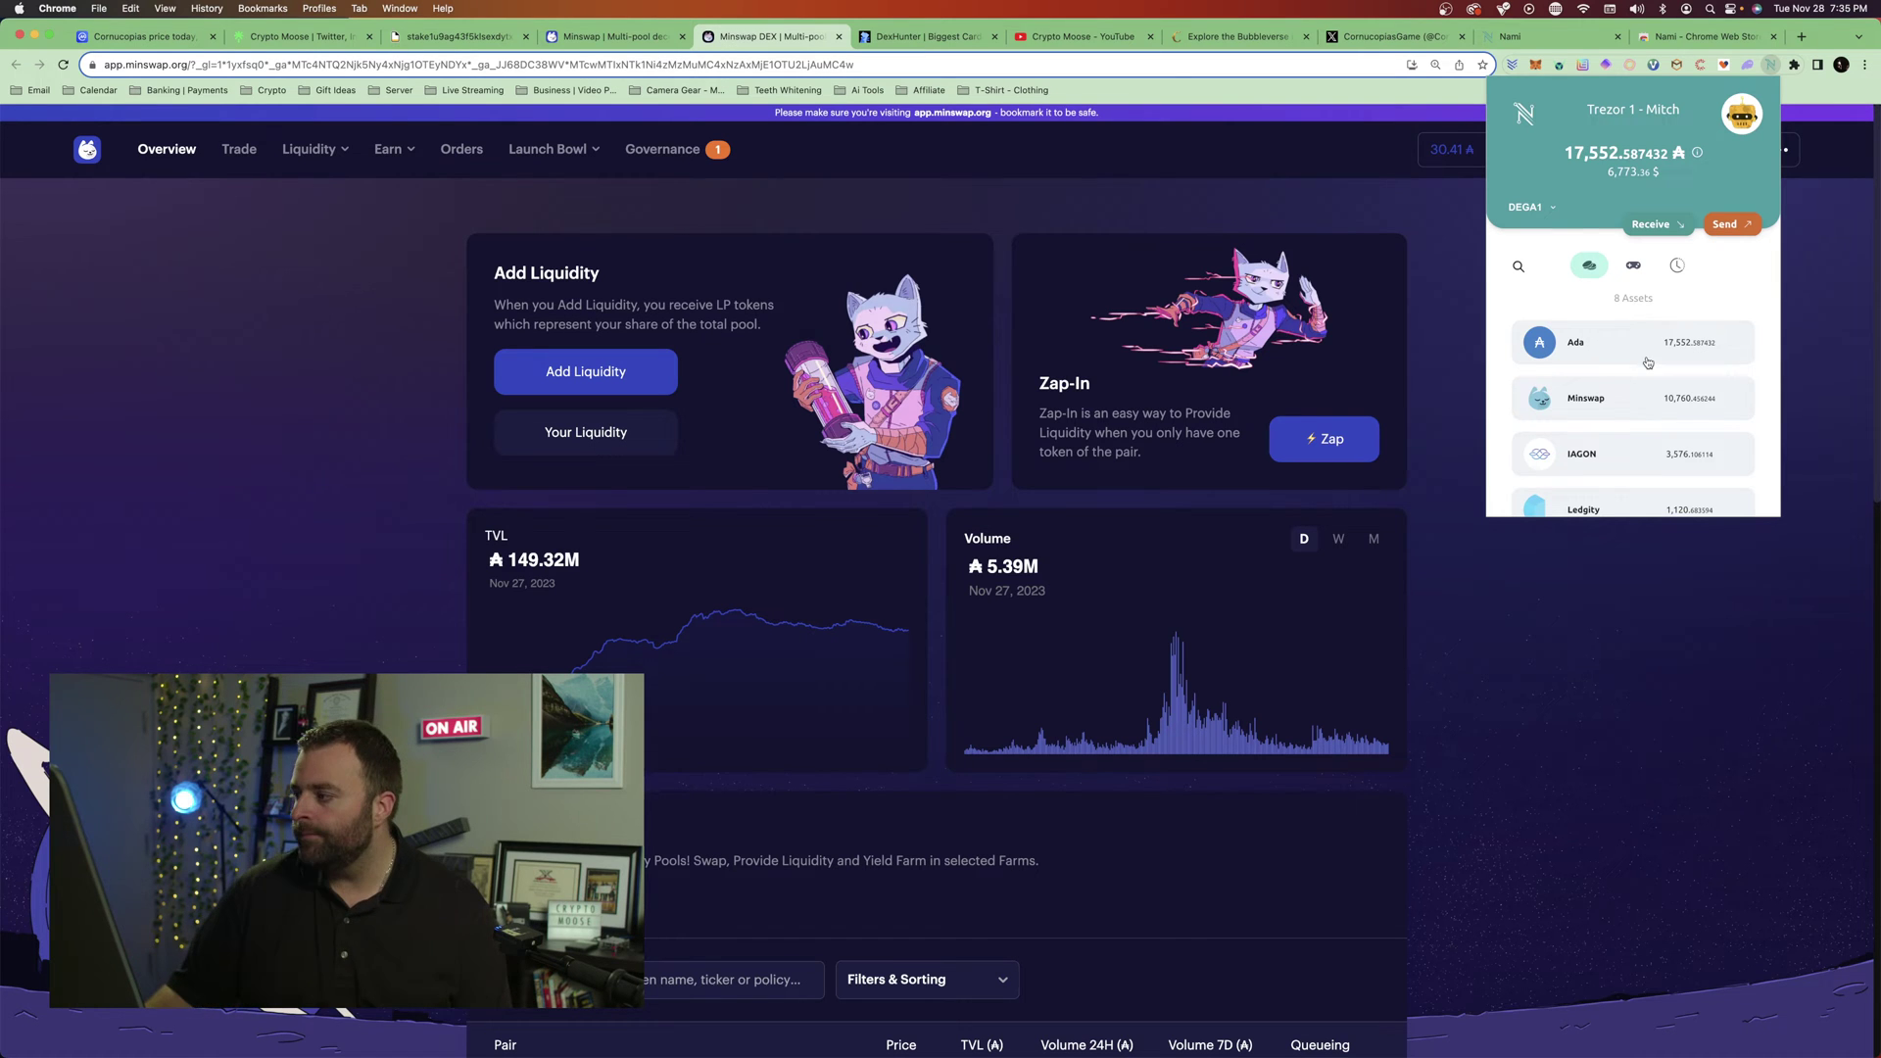
scroll(1648, 363, "down", 5)
scroll(1625, 453, "up", 5)
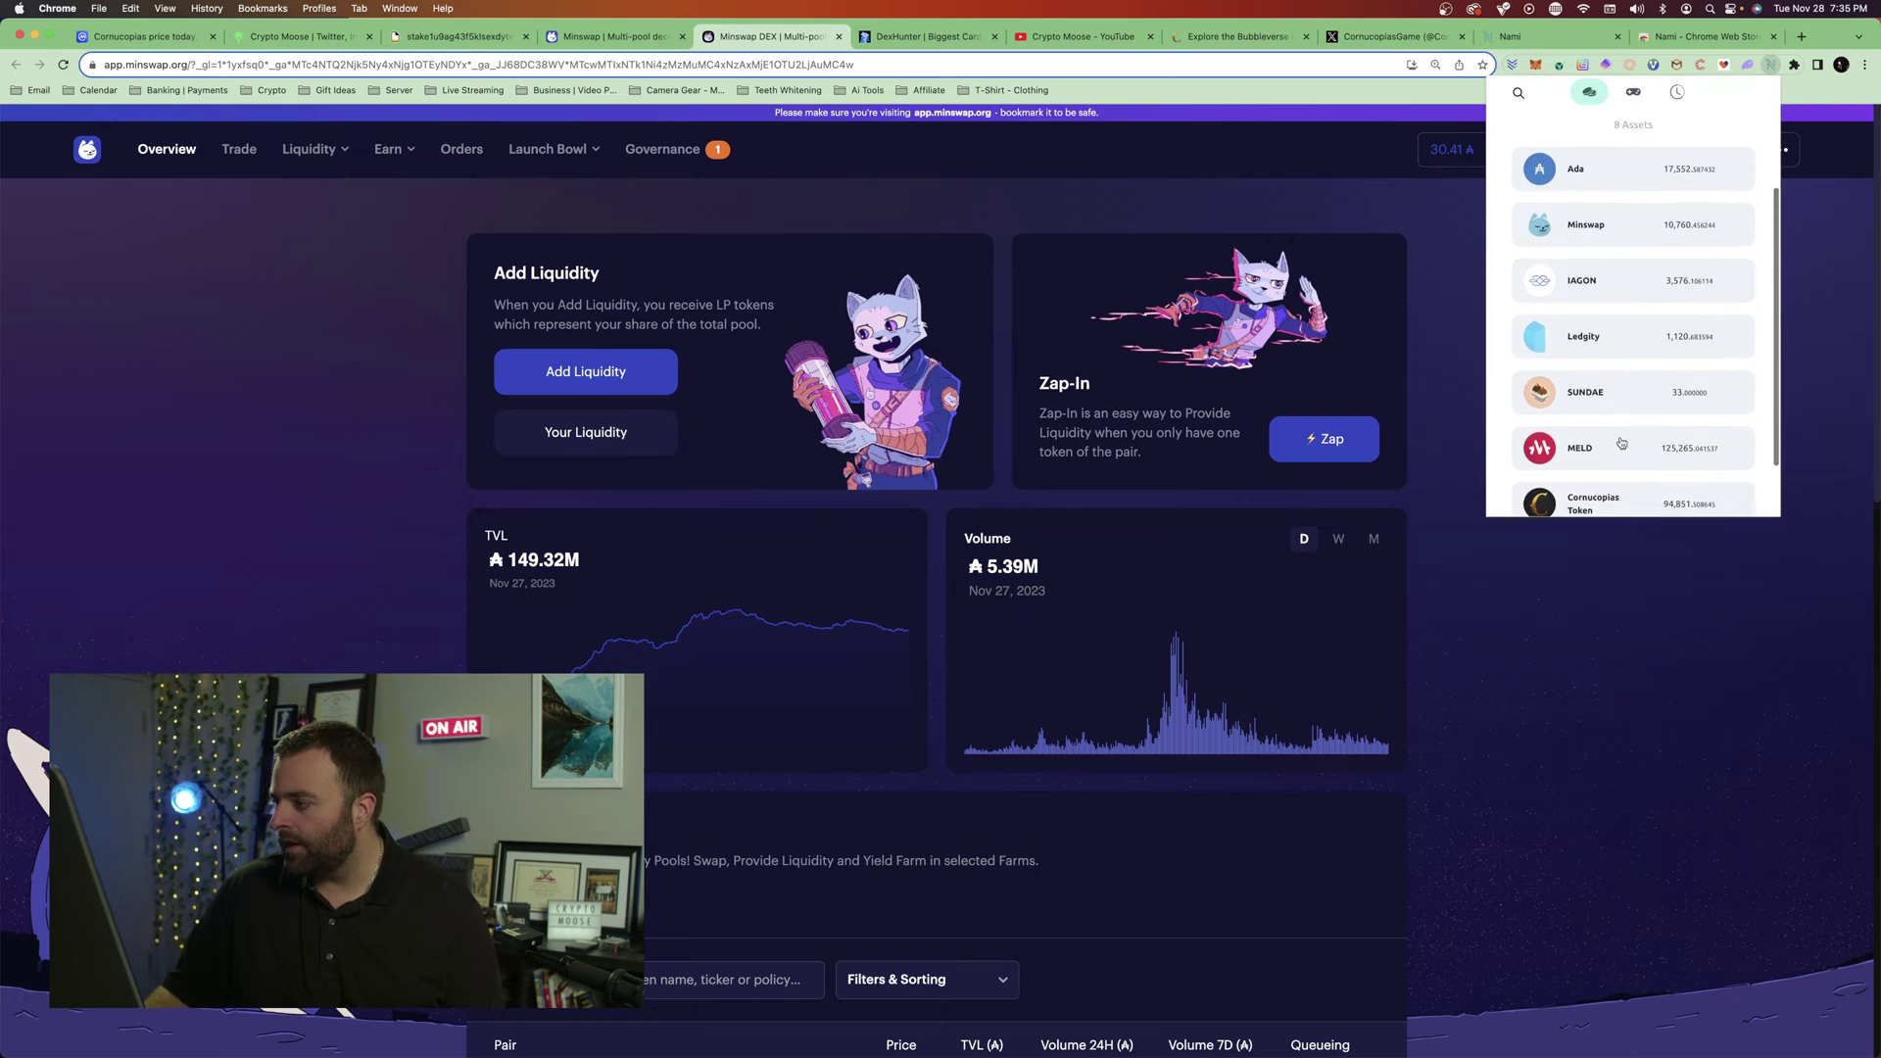
left_click(265, 281)
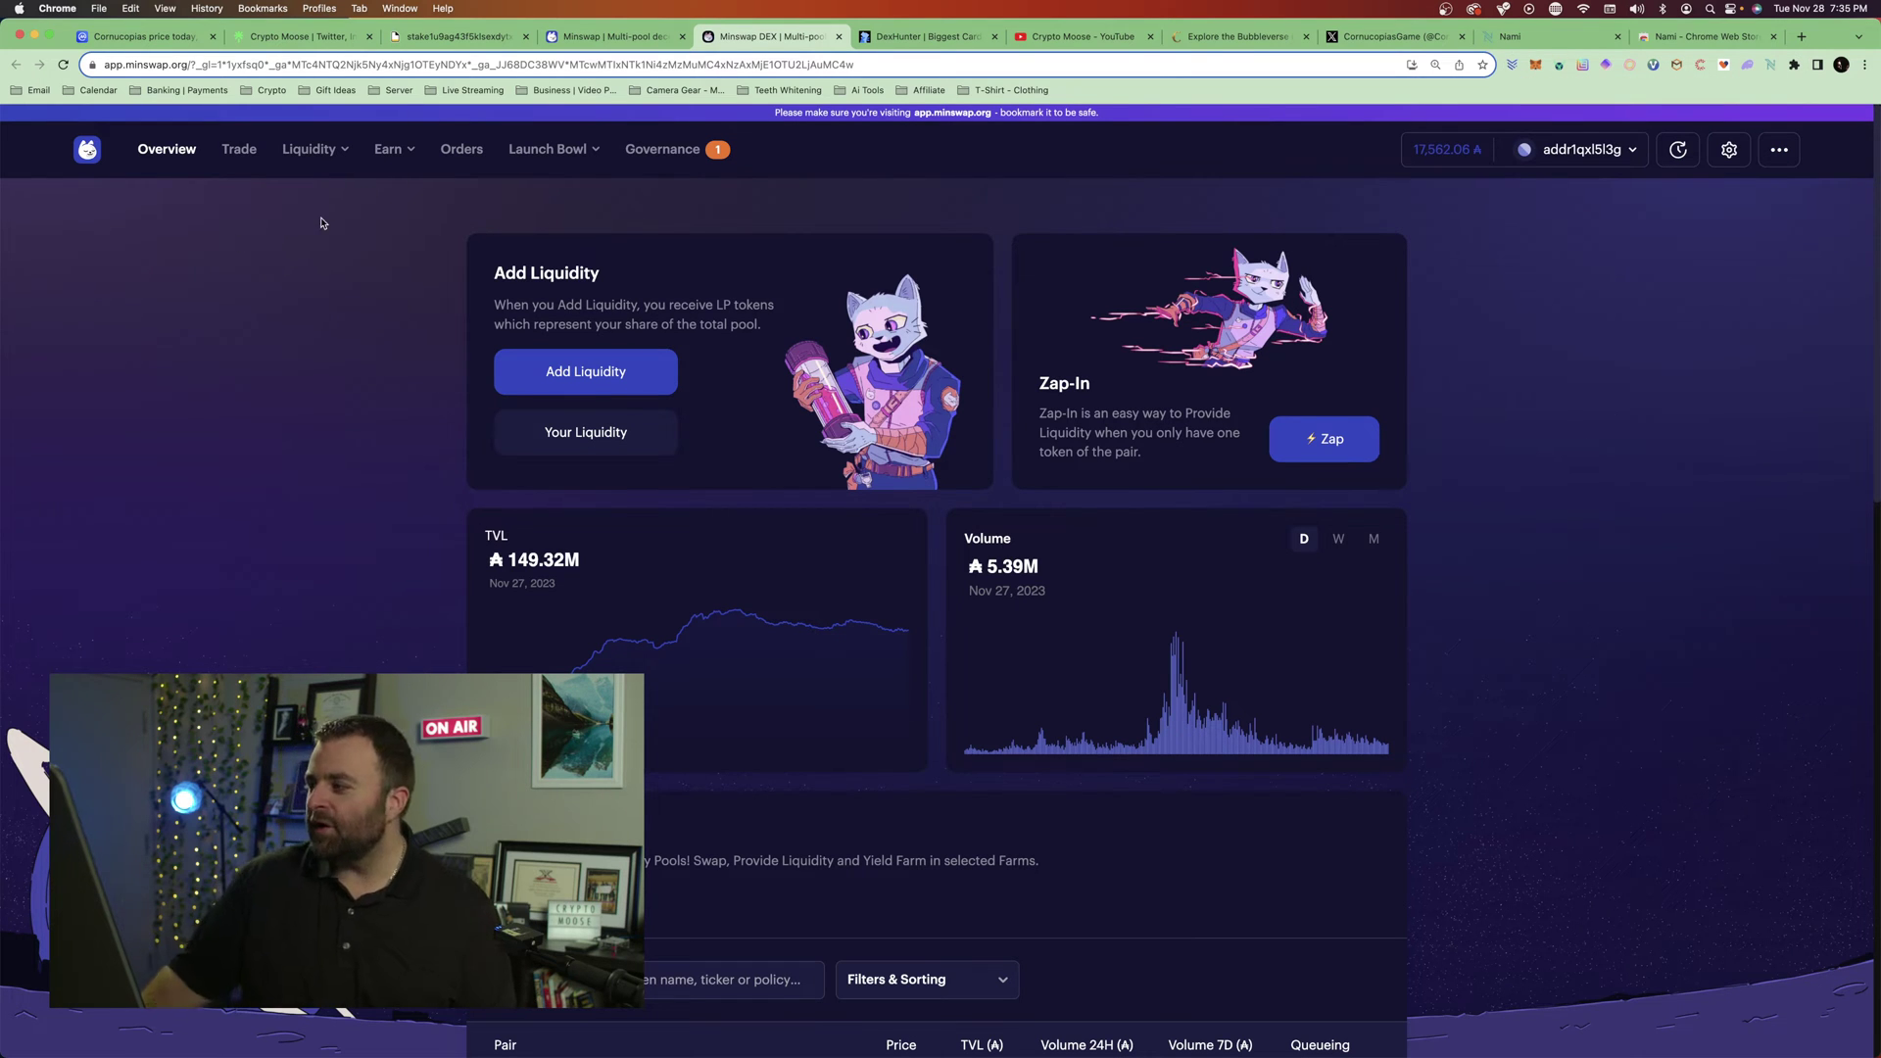
- Switch the Nami wallet back to the first account in its account list
left_click(1773, 68)
left_click(1742, 114)
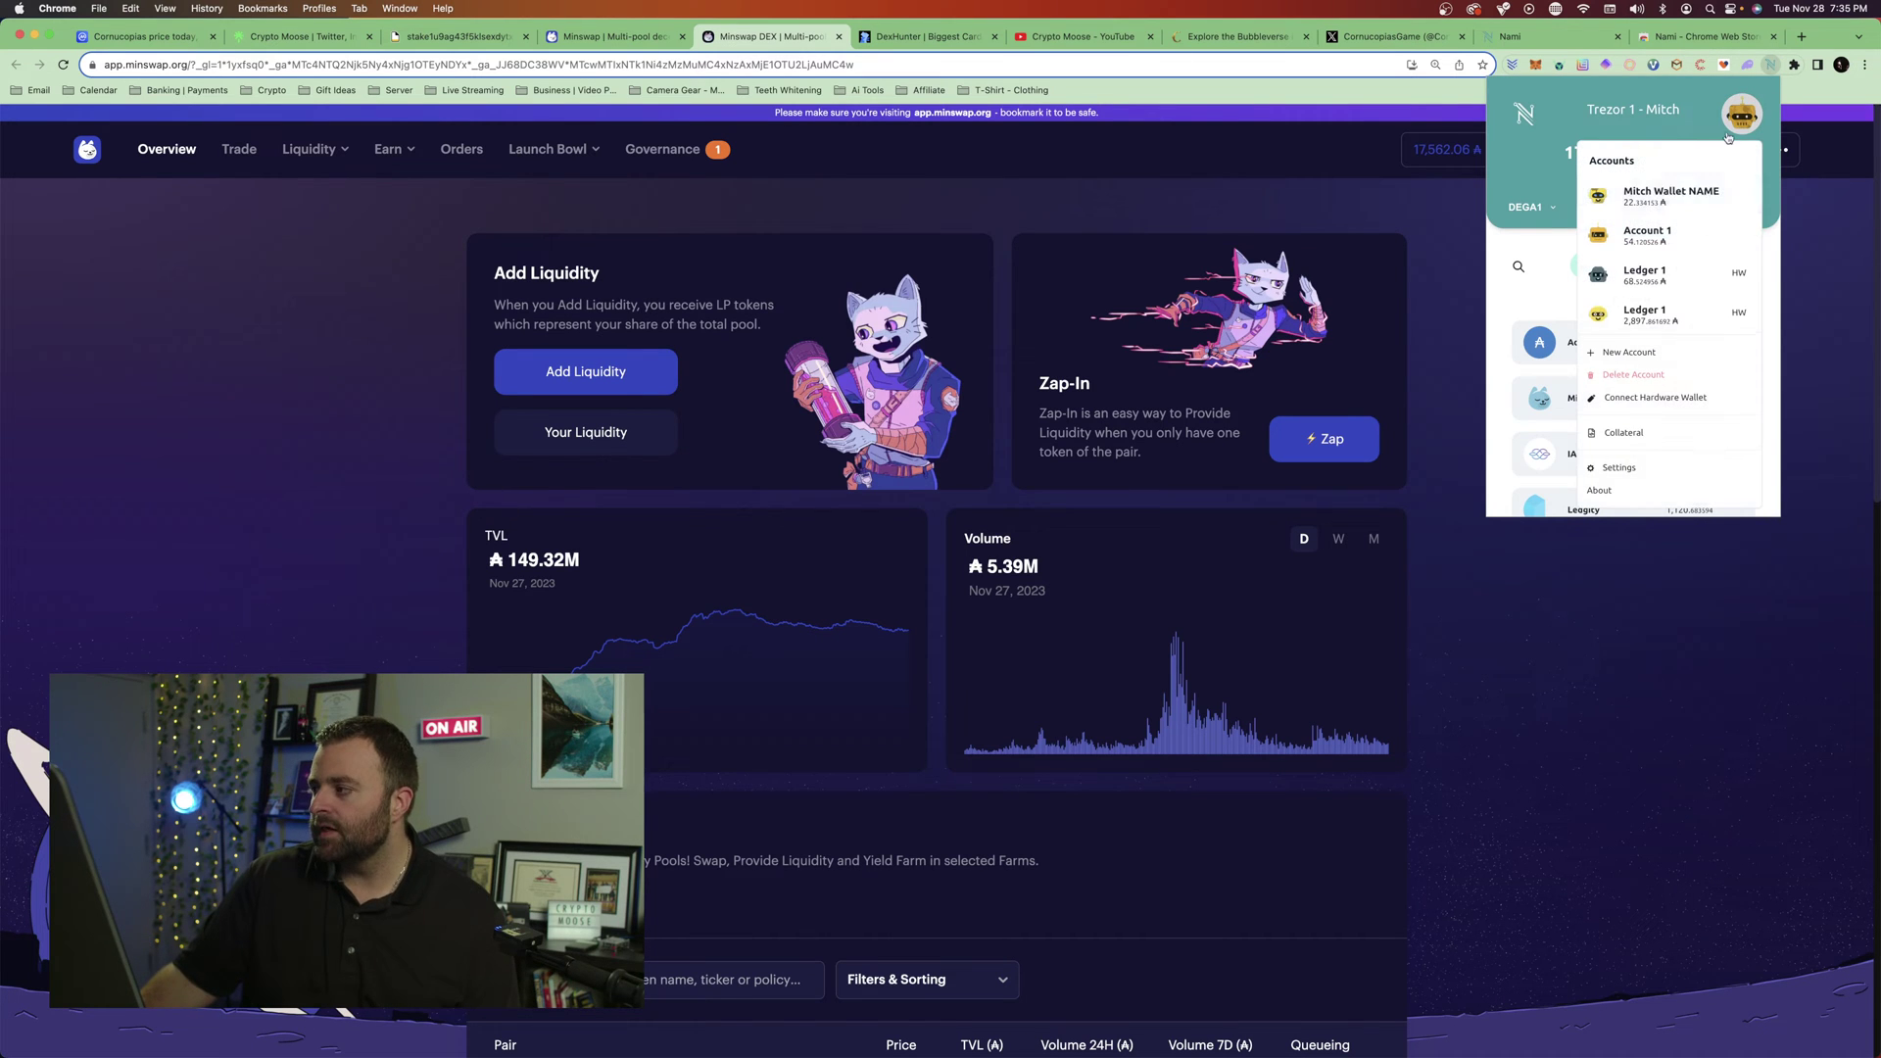
left_click(1674, 207)
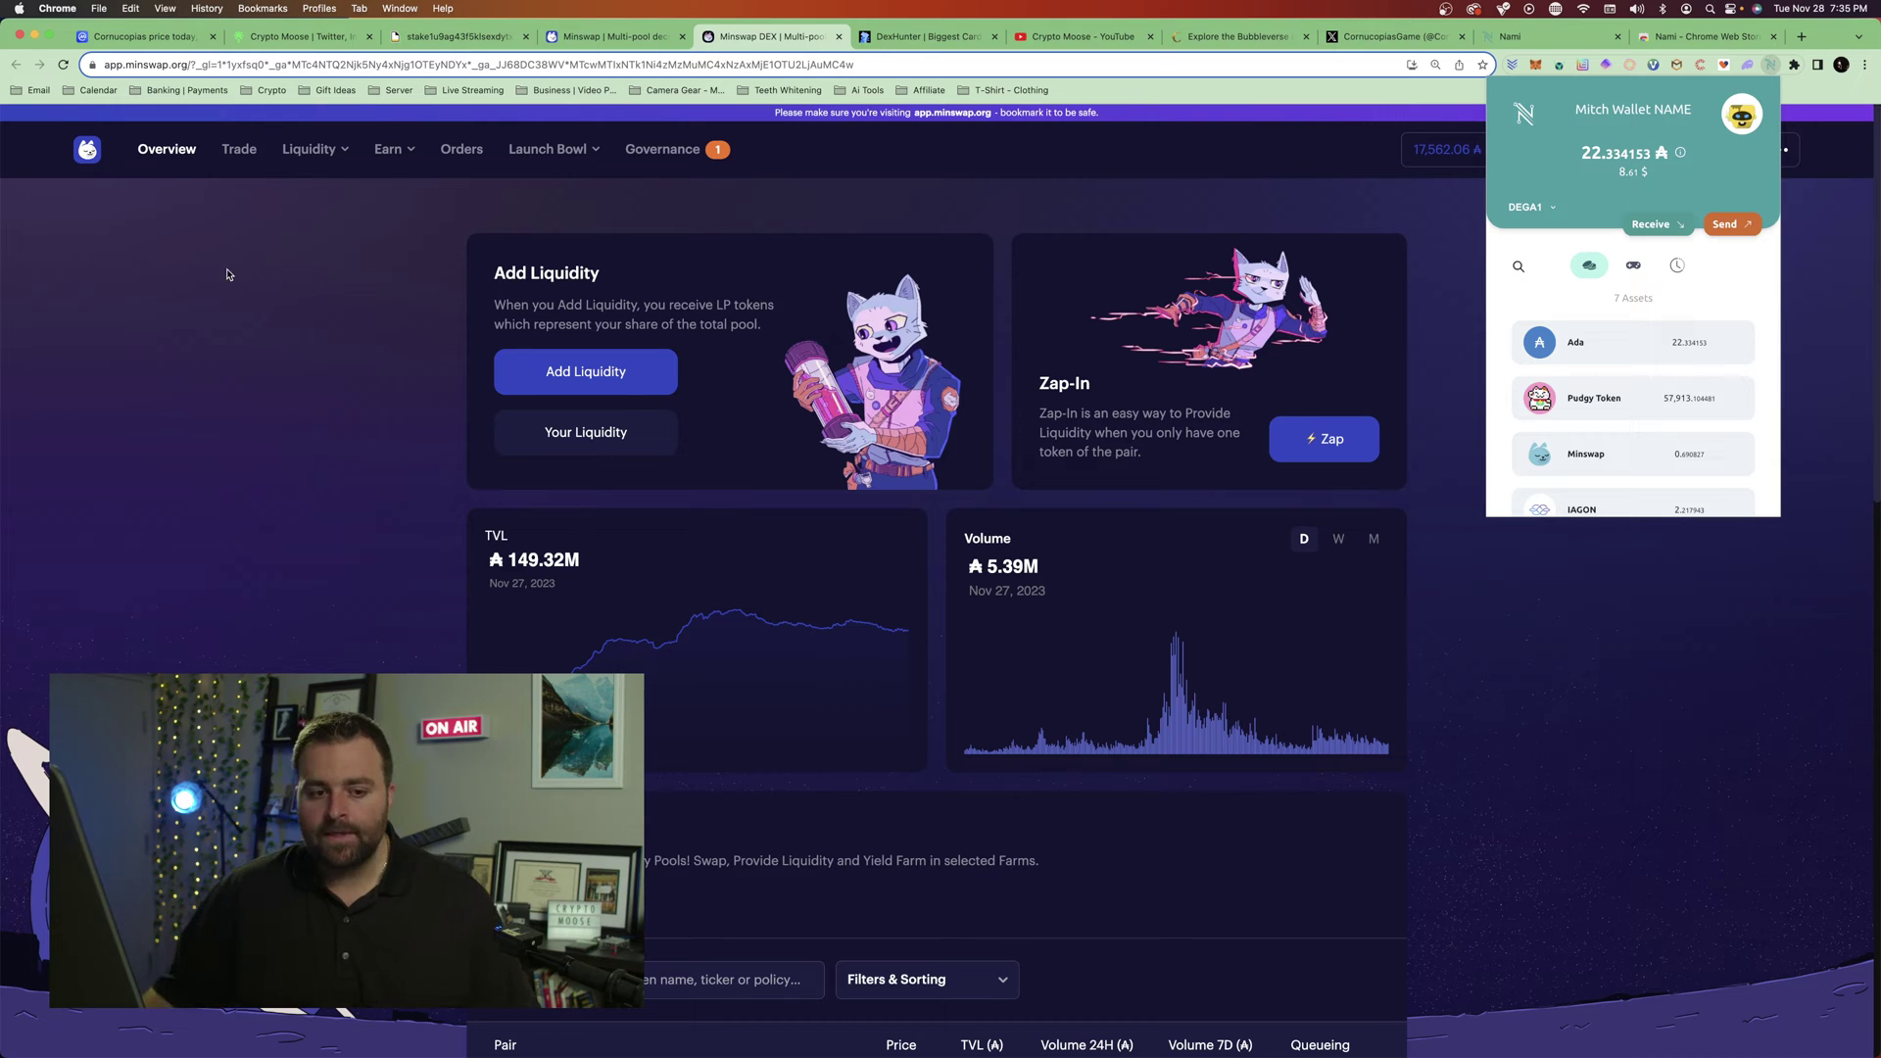
left_click(233, 274)
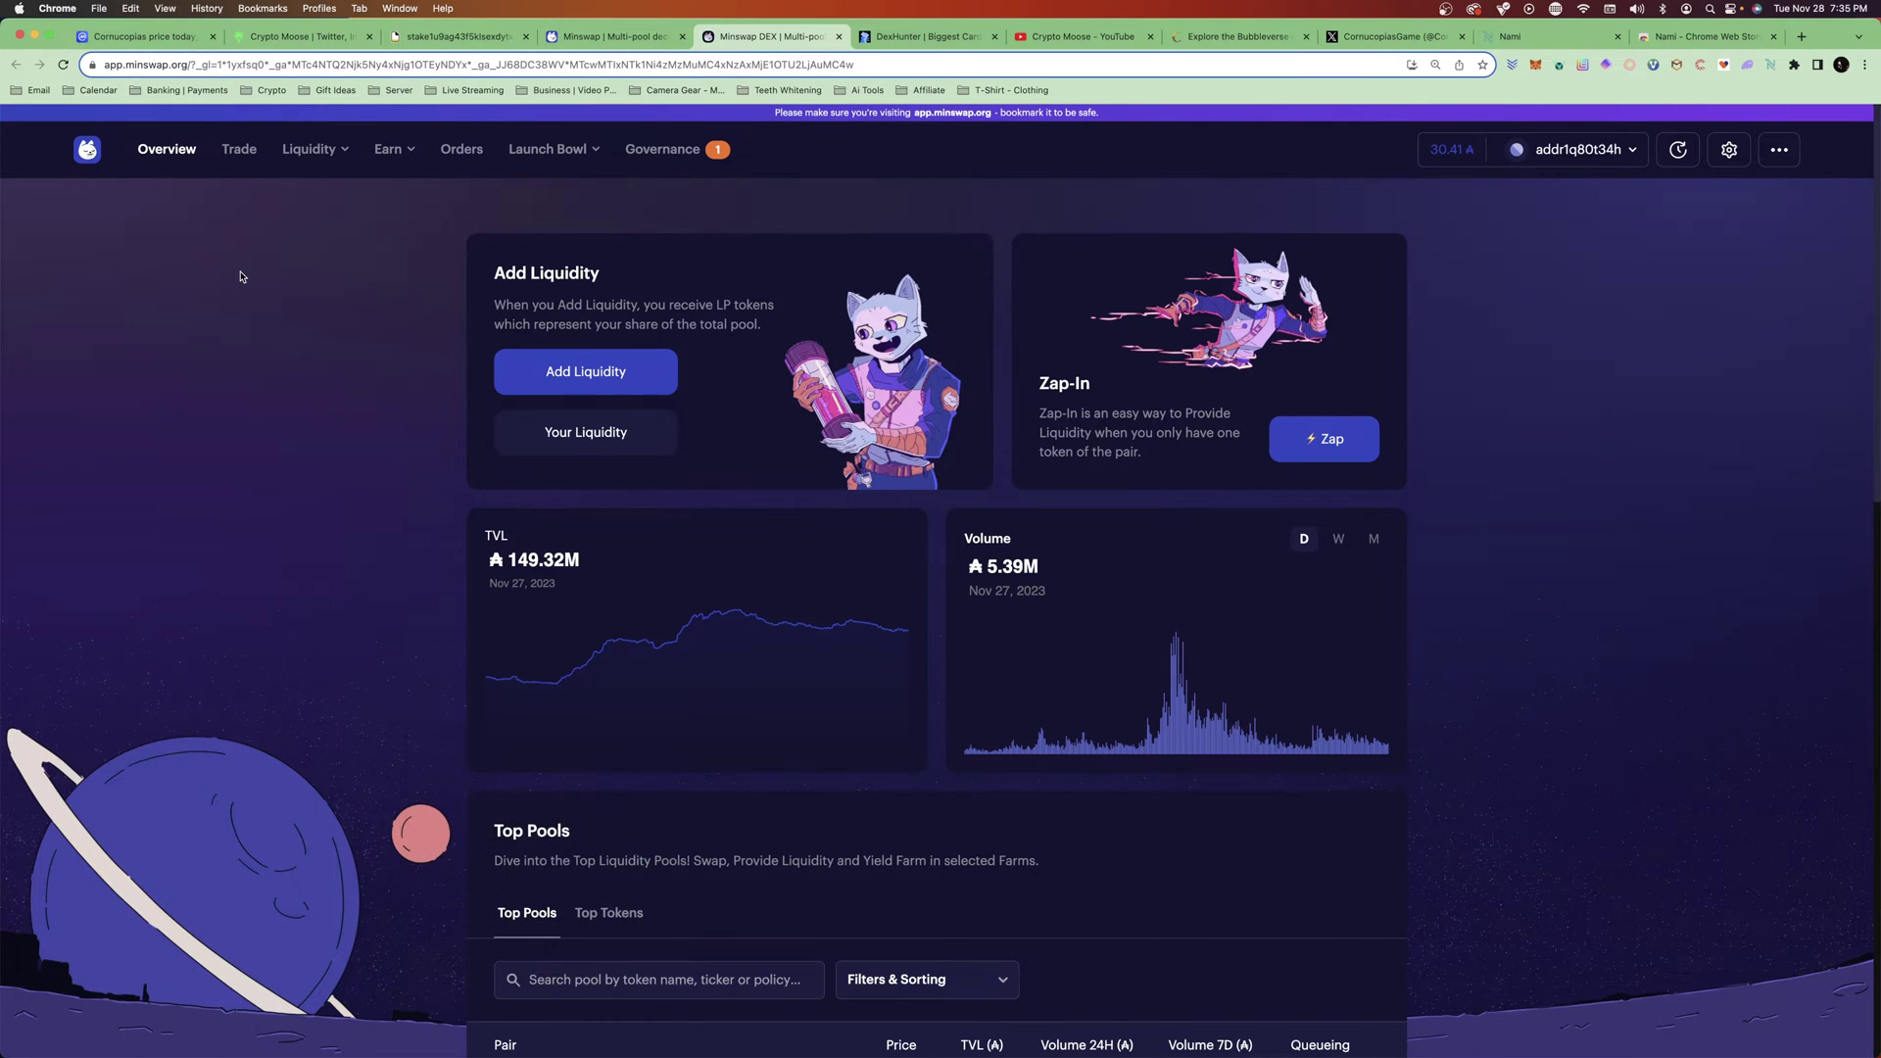
- Enlarge the page to 150%, go to Minswap's Trade page, and check the slippage tolerance options in the swap settings
key("super+equal")
left_click(287, 157)
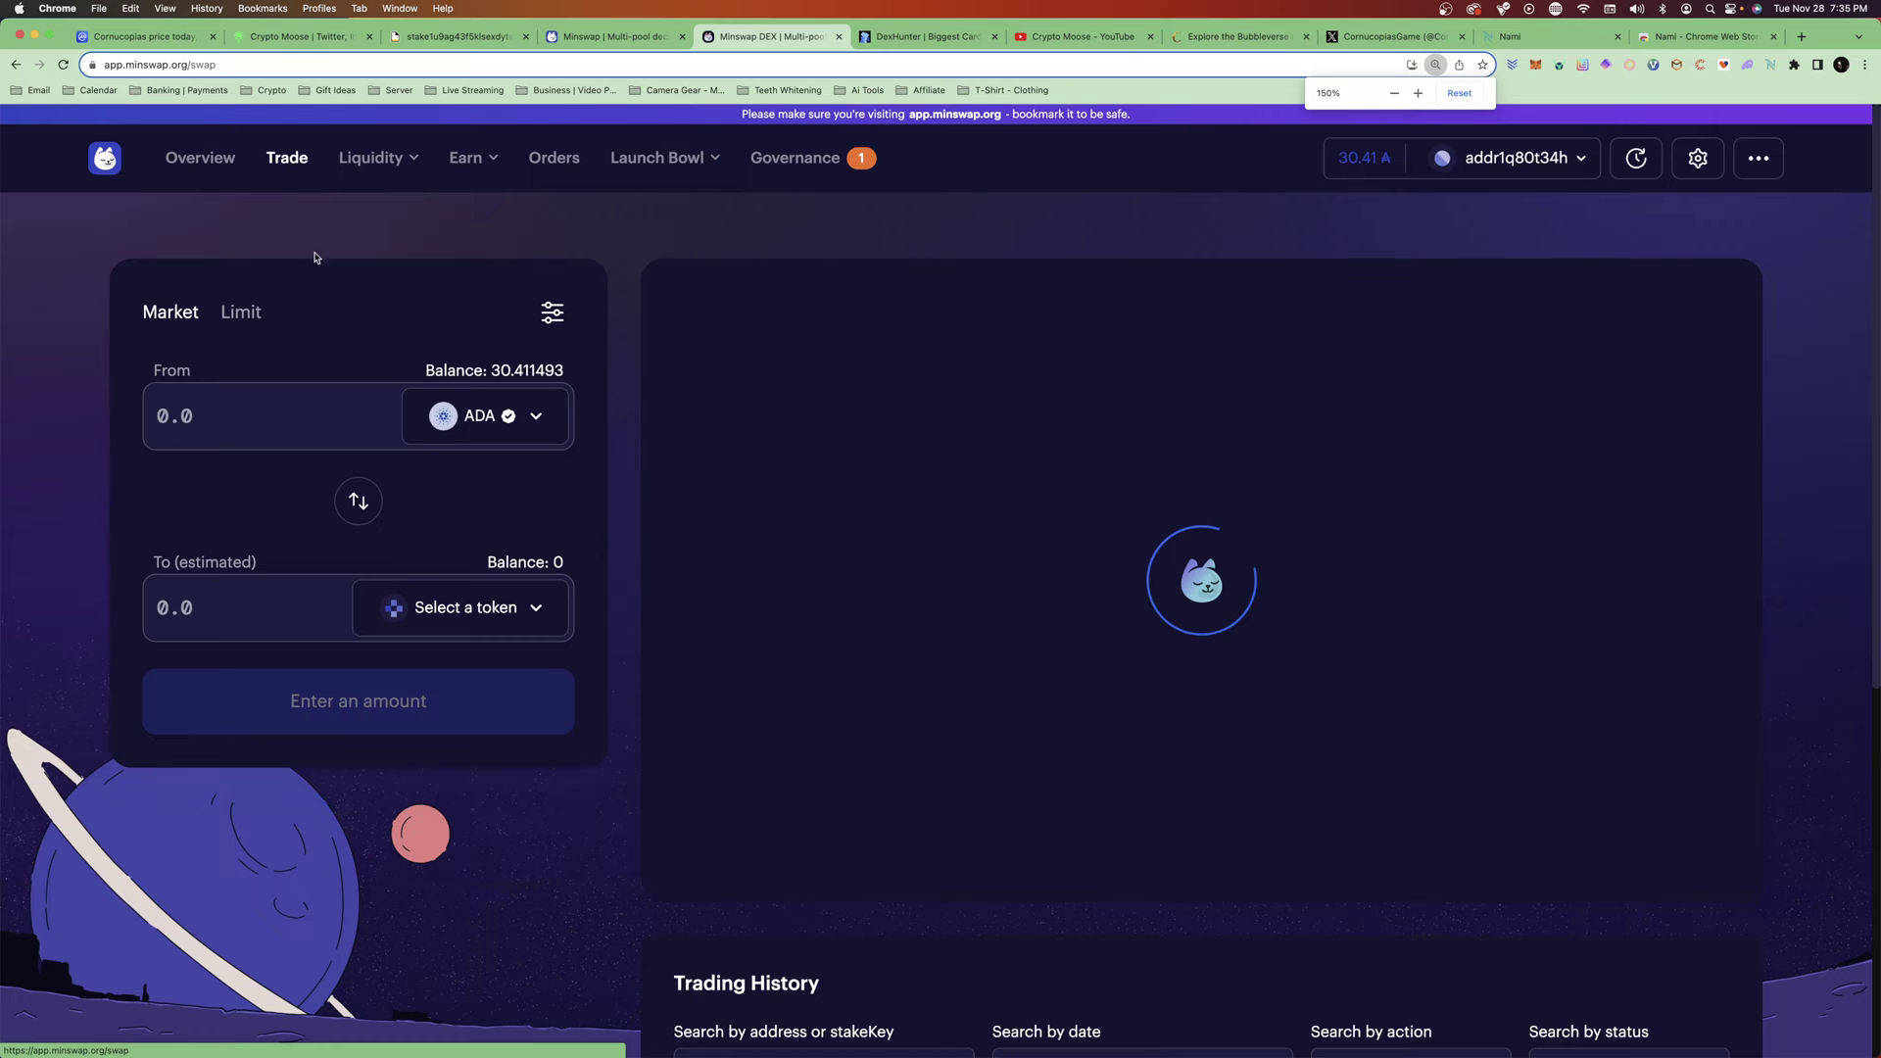
left_click(552, 312)
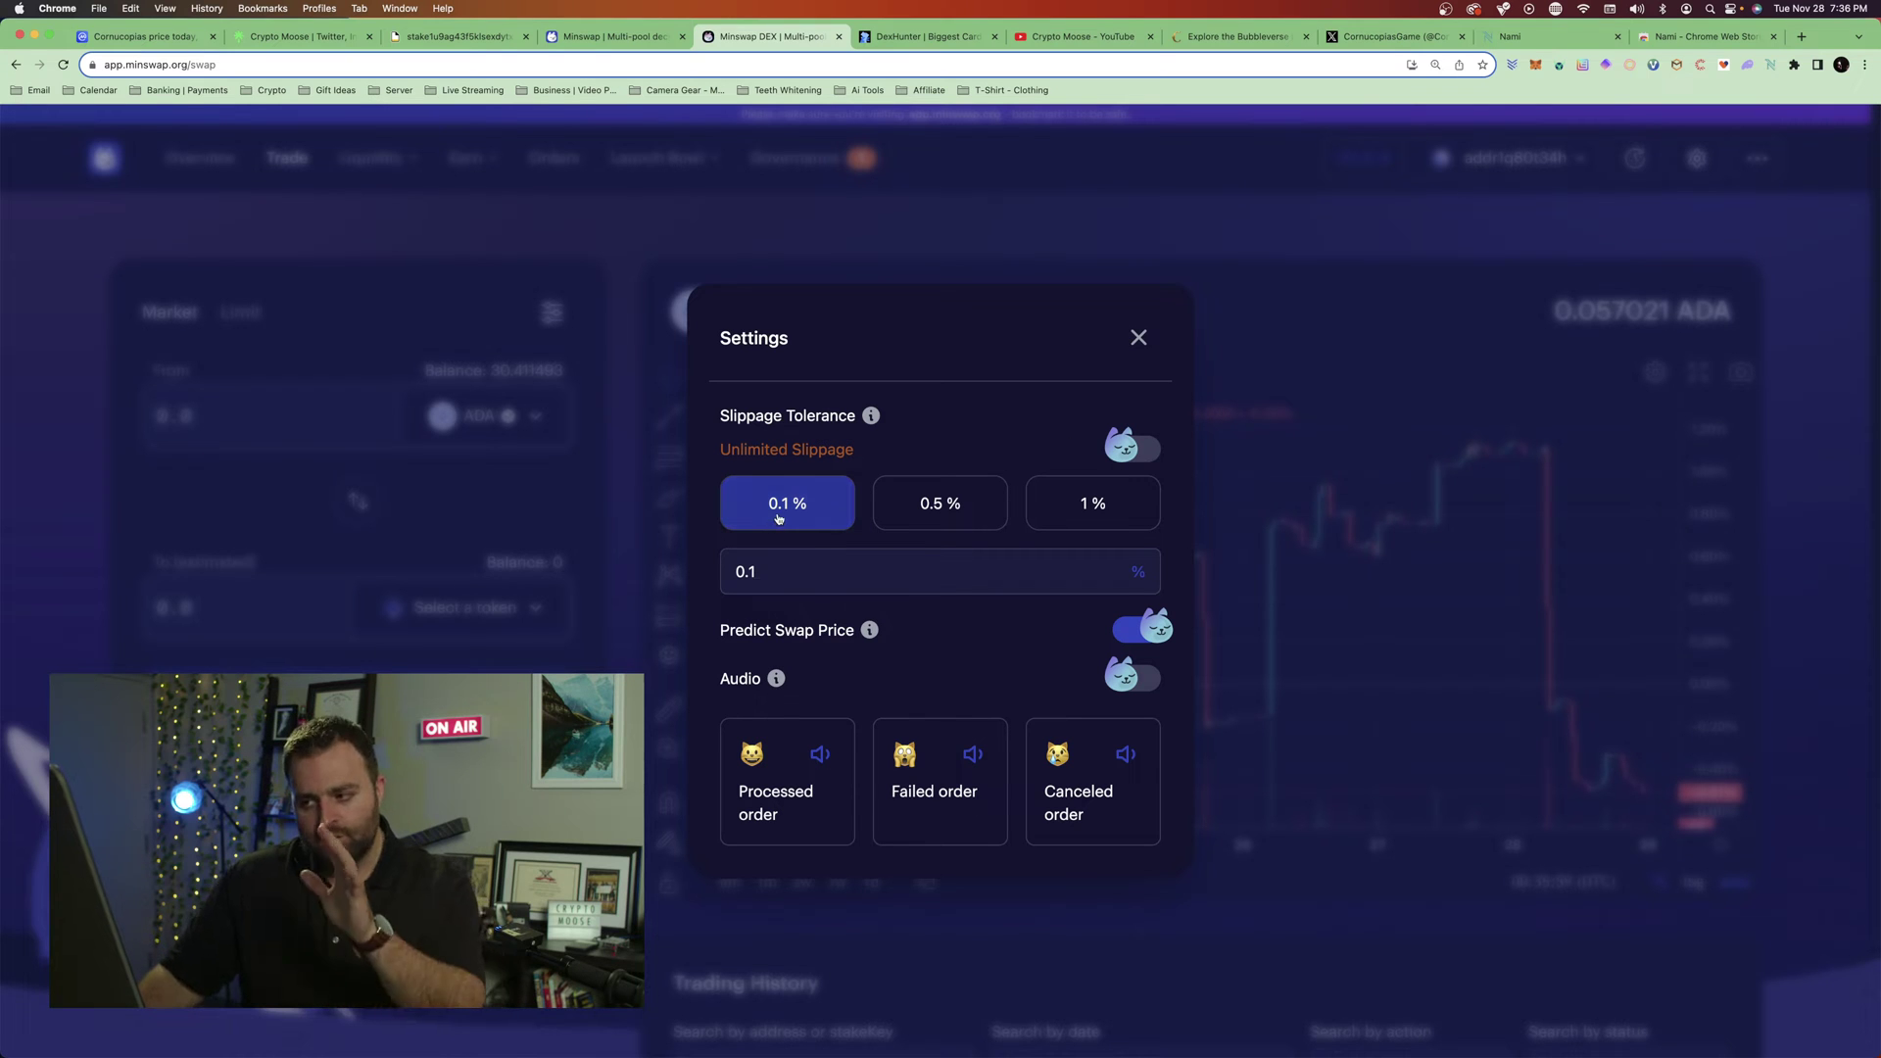
left_click(1136, 339)
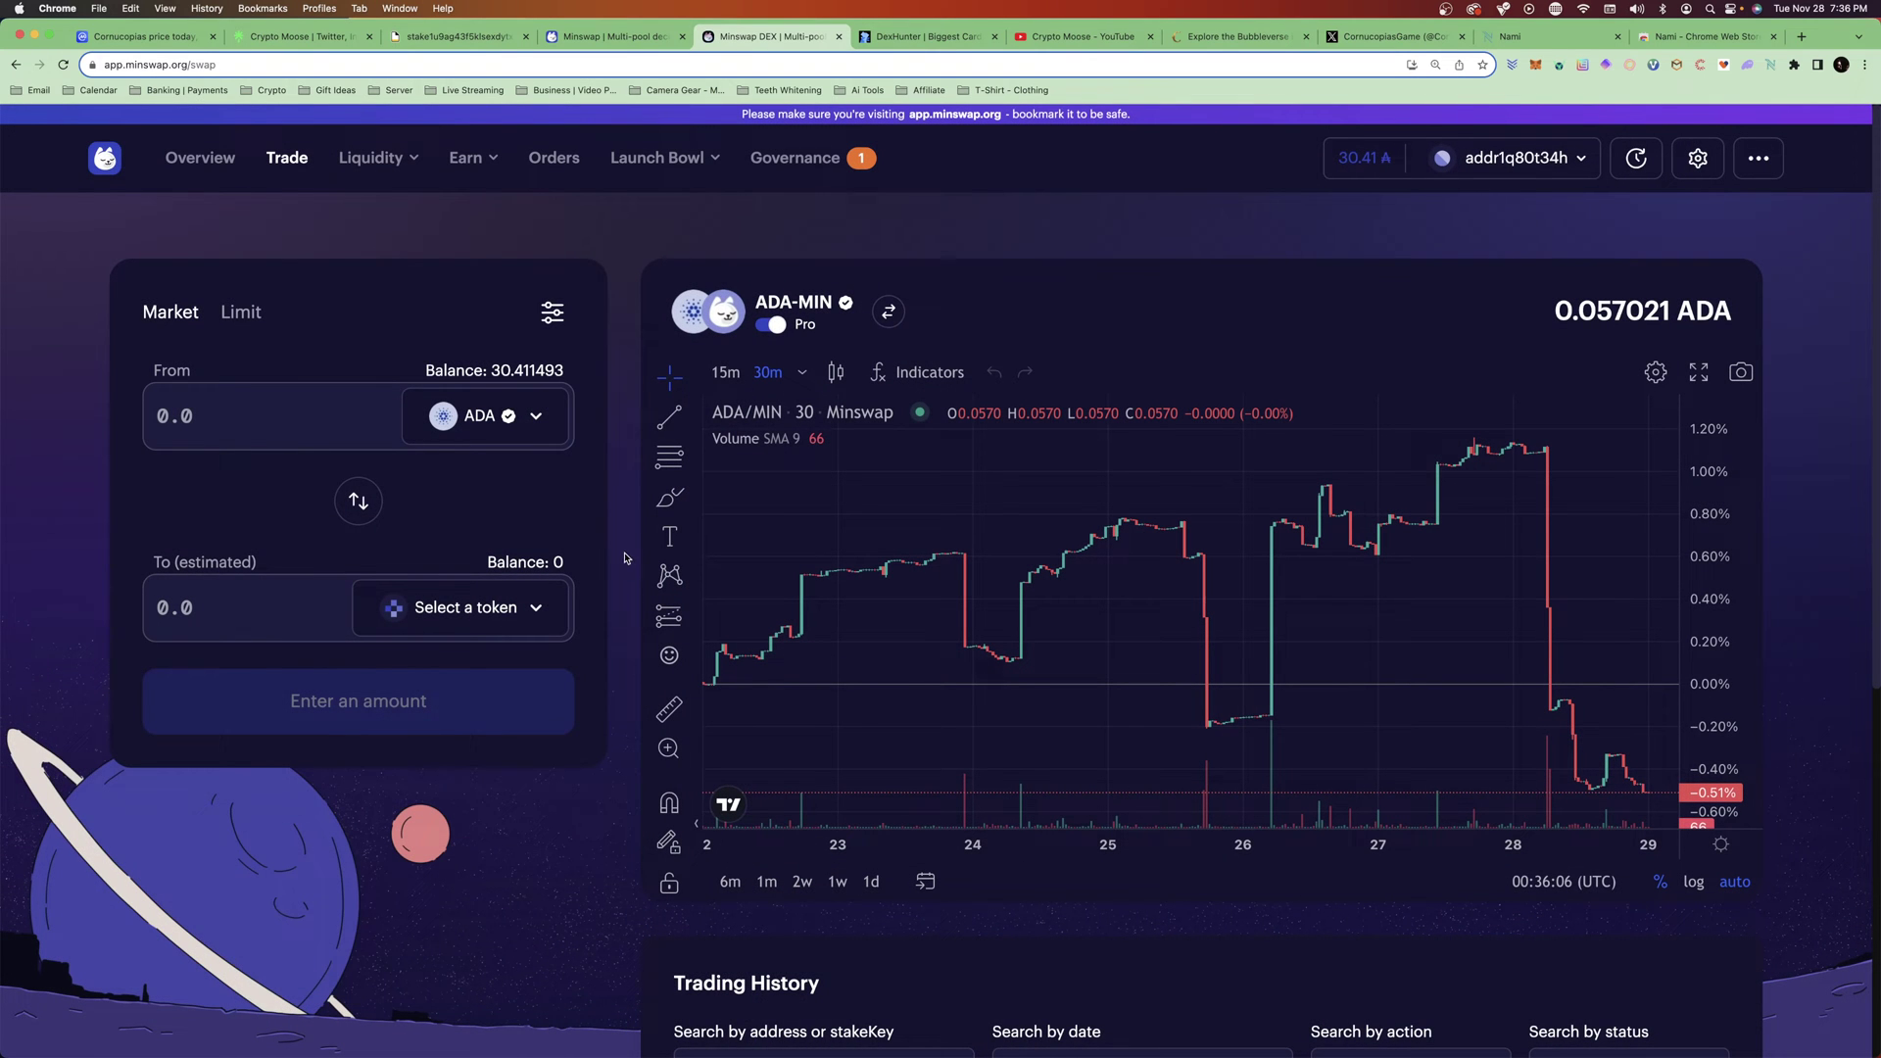
- Set up a market swap from 15 ADA to the Cornucopias token (COPI)
left_click(247, 413)
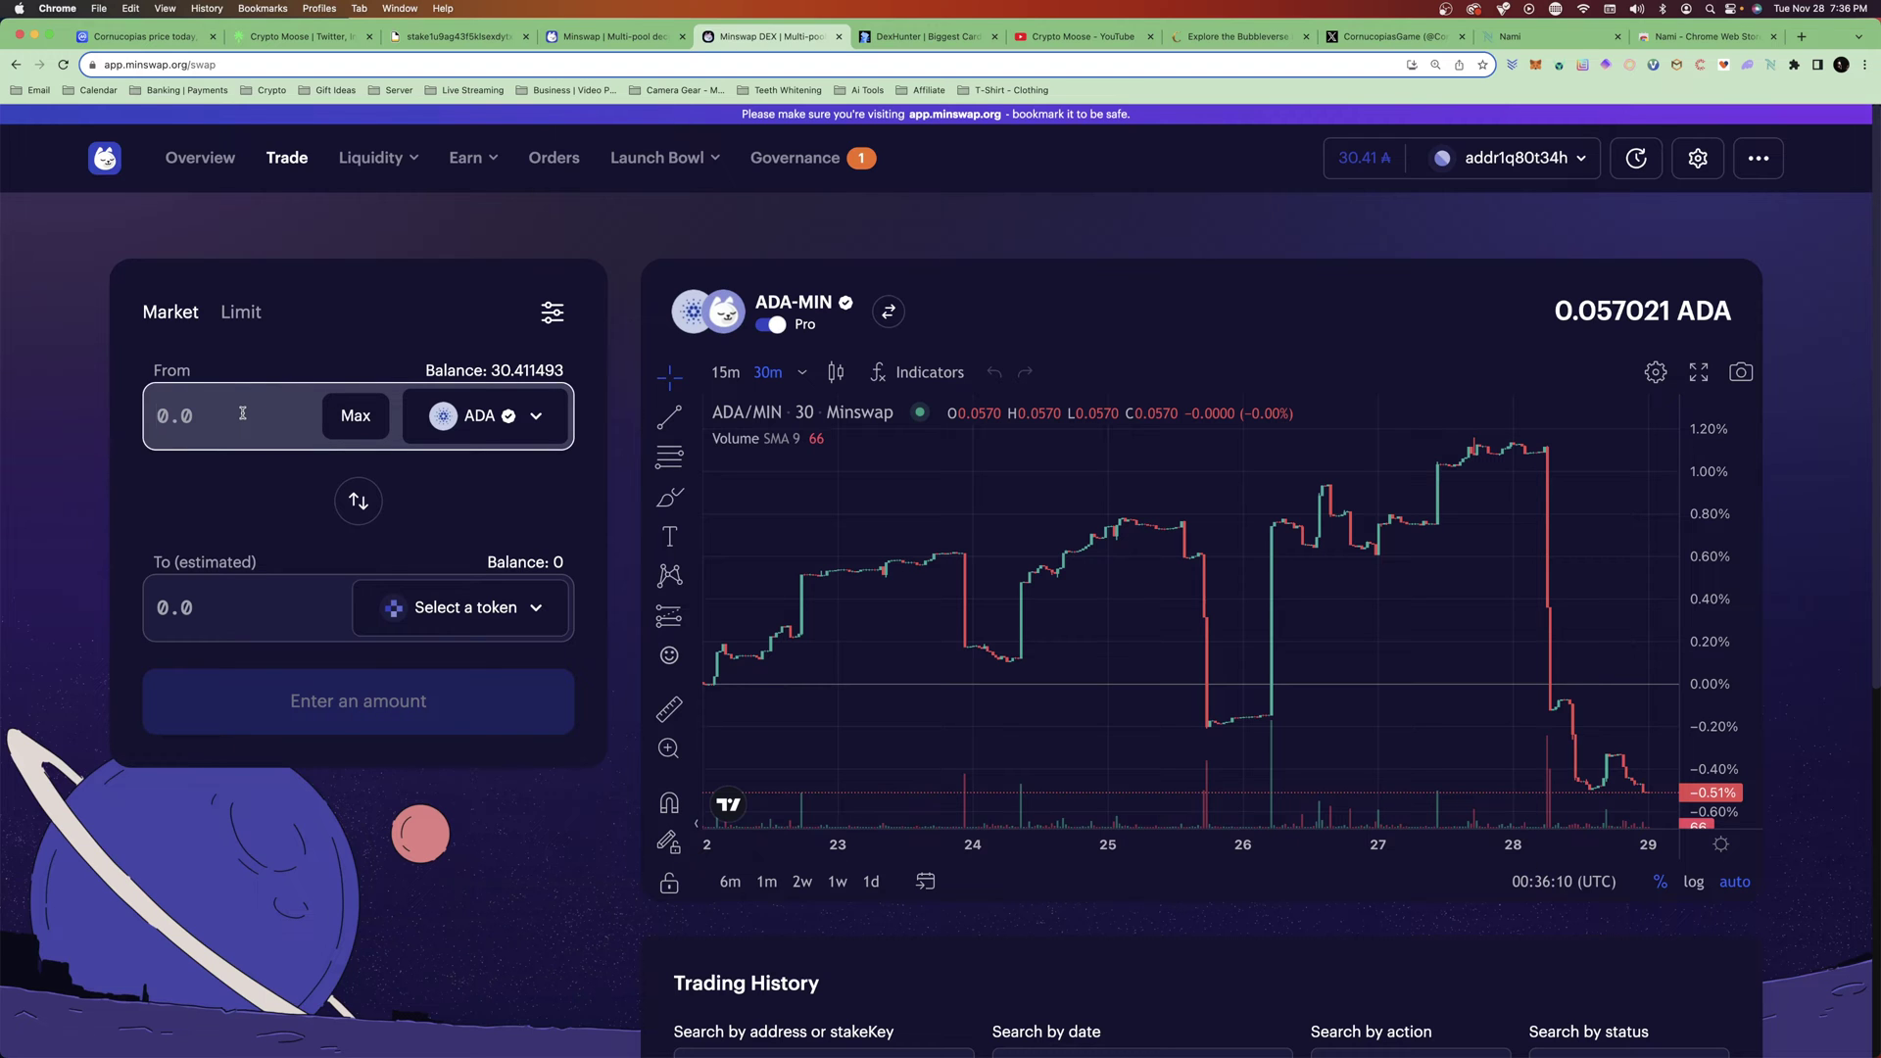
type("15")
left_click(455, 607)
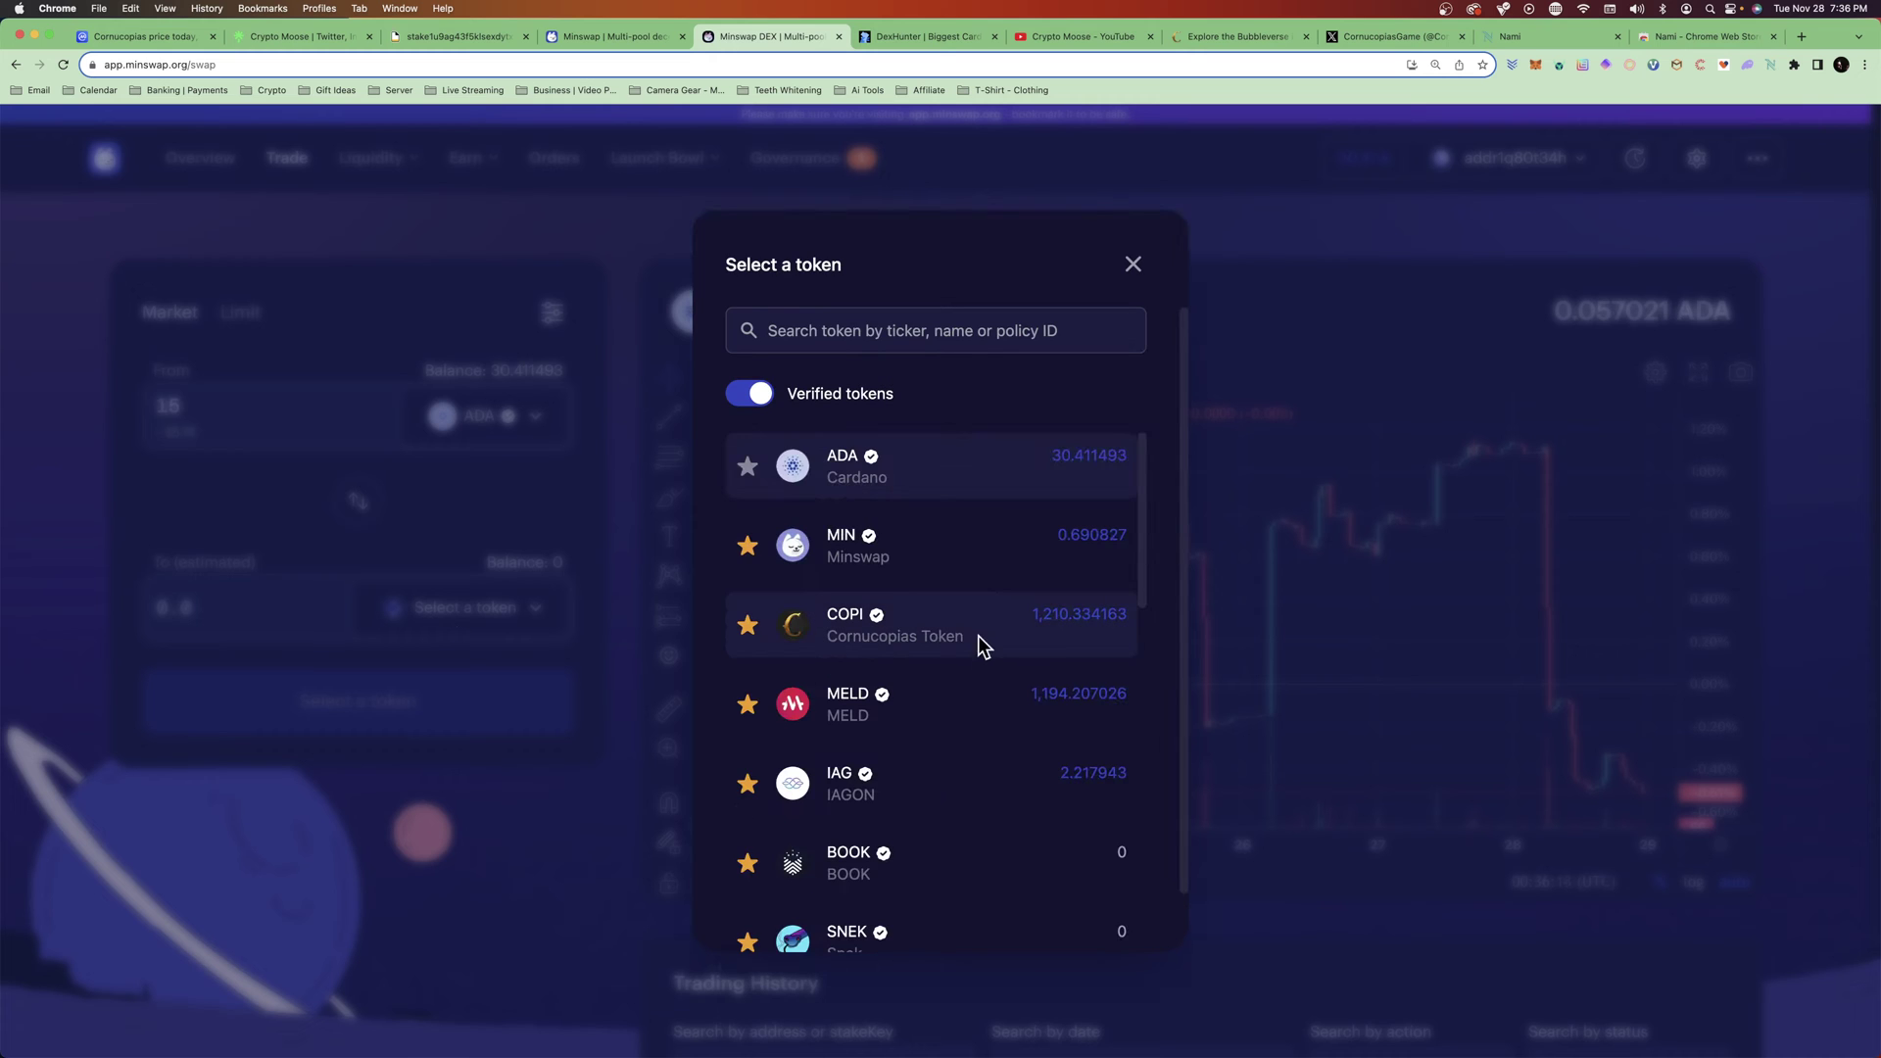
left_click(965, 635)
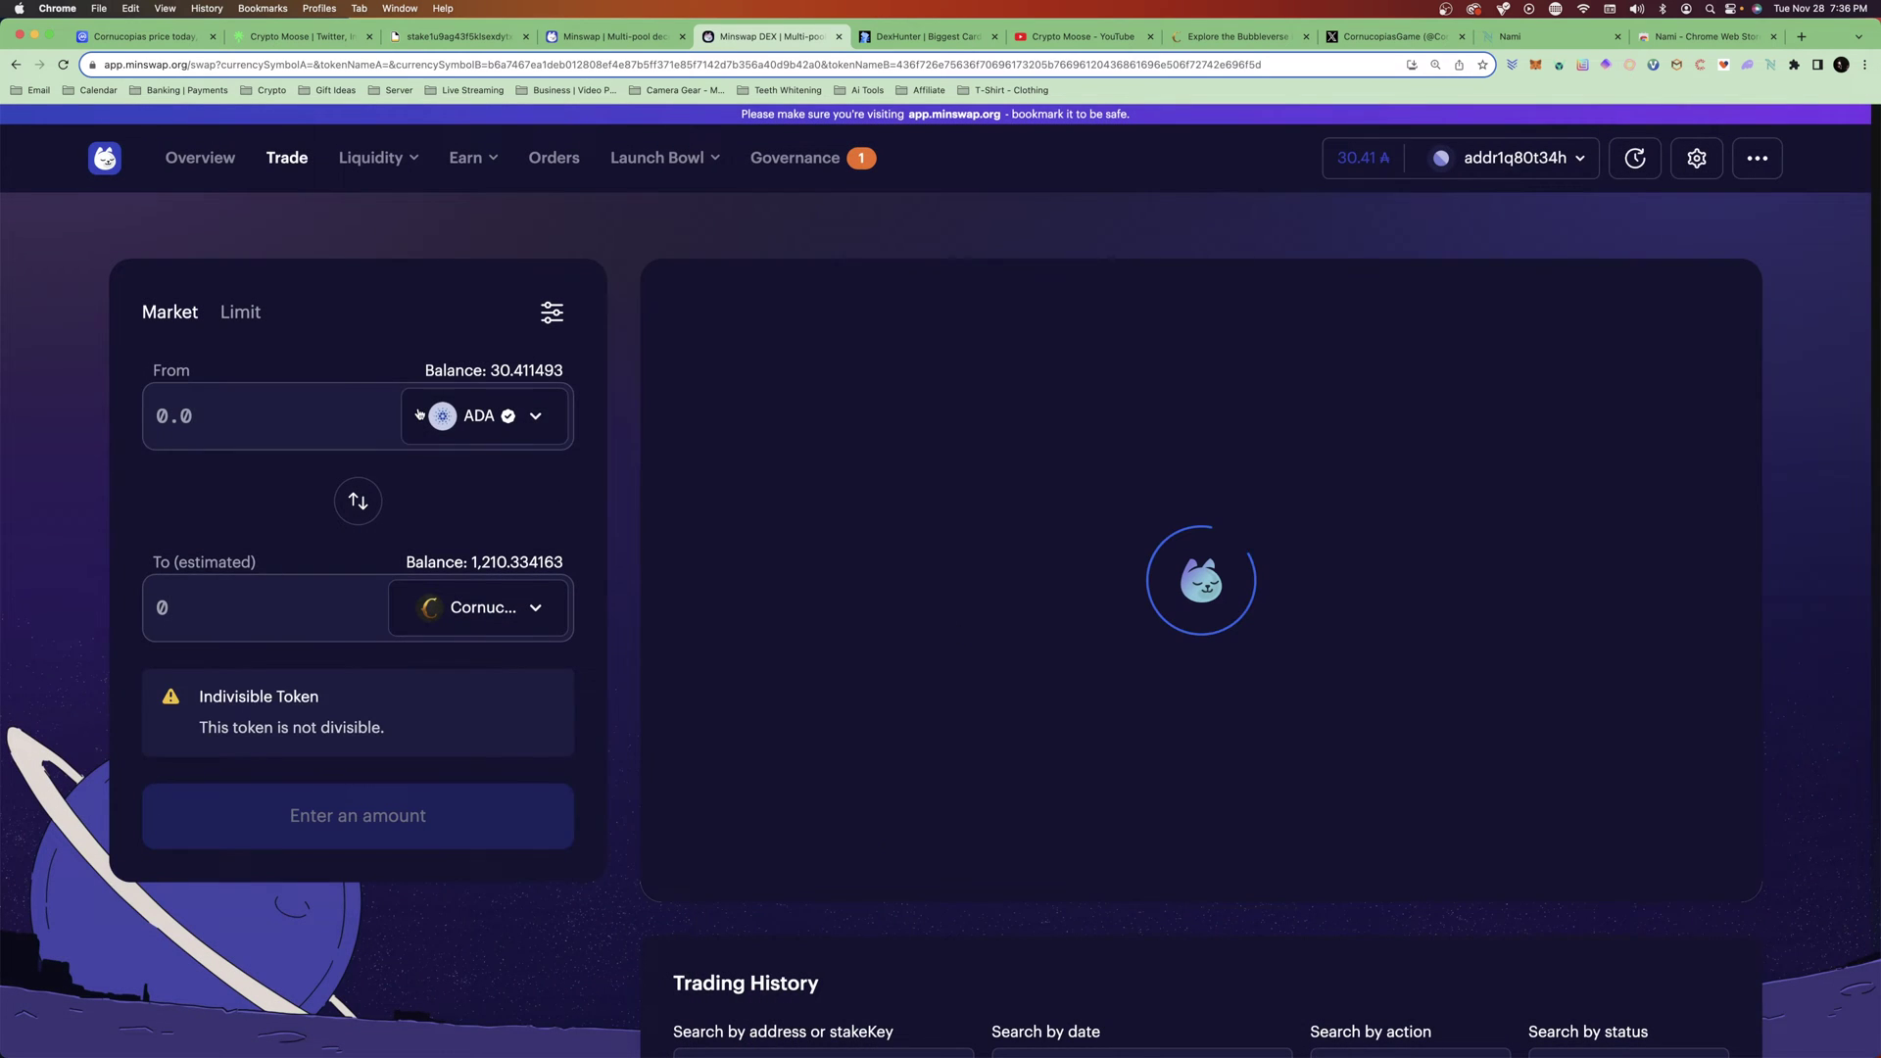
left_click(254, 406)
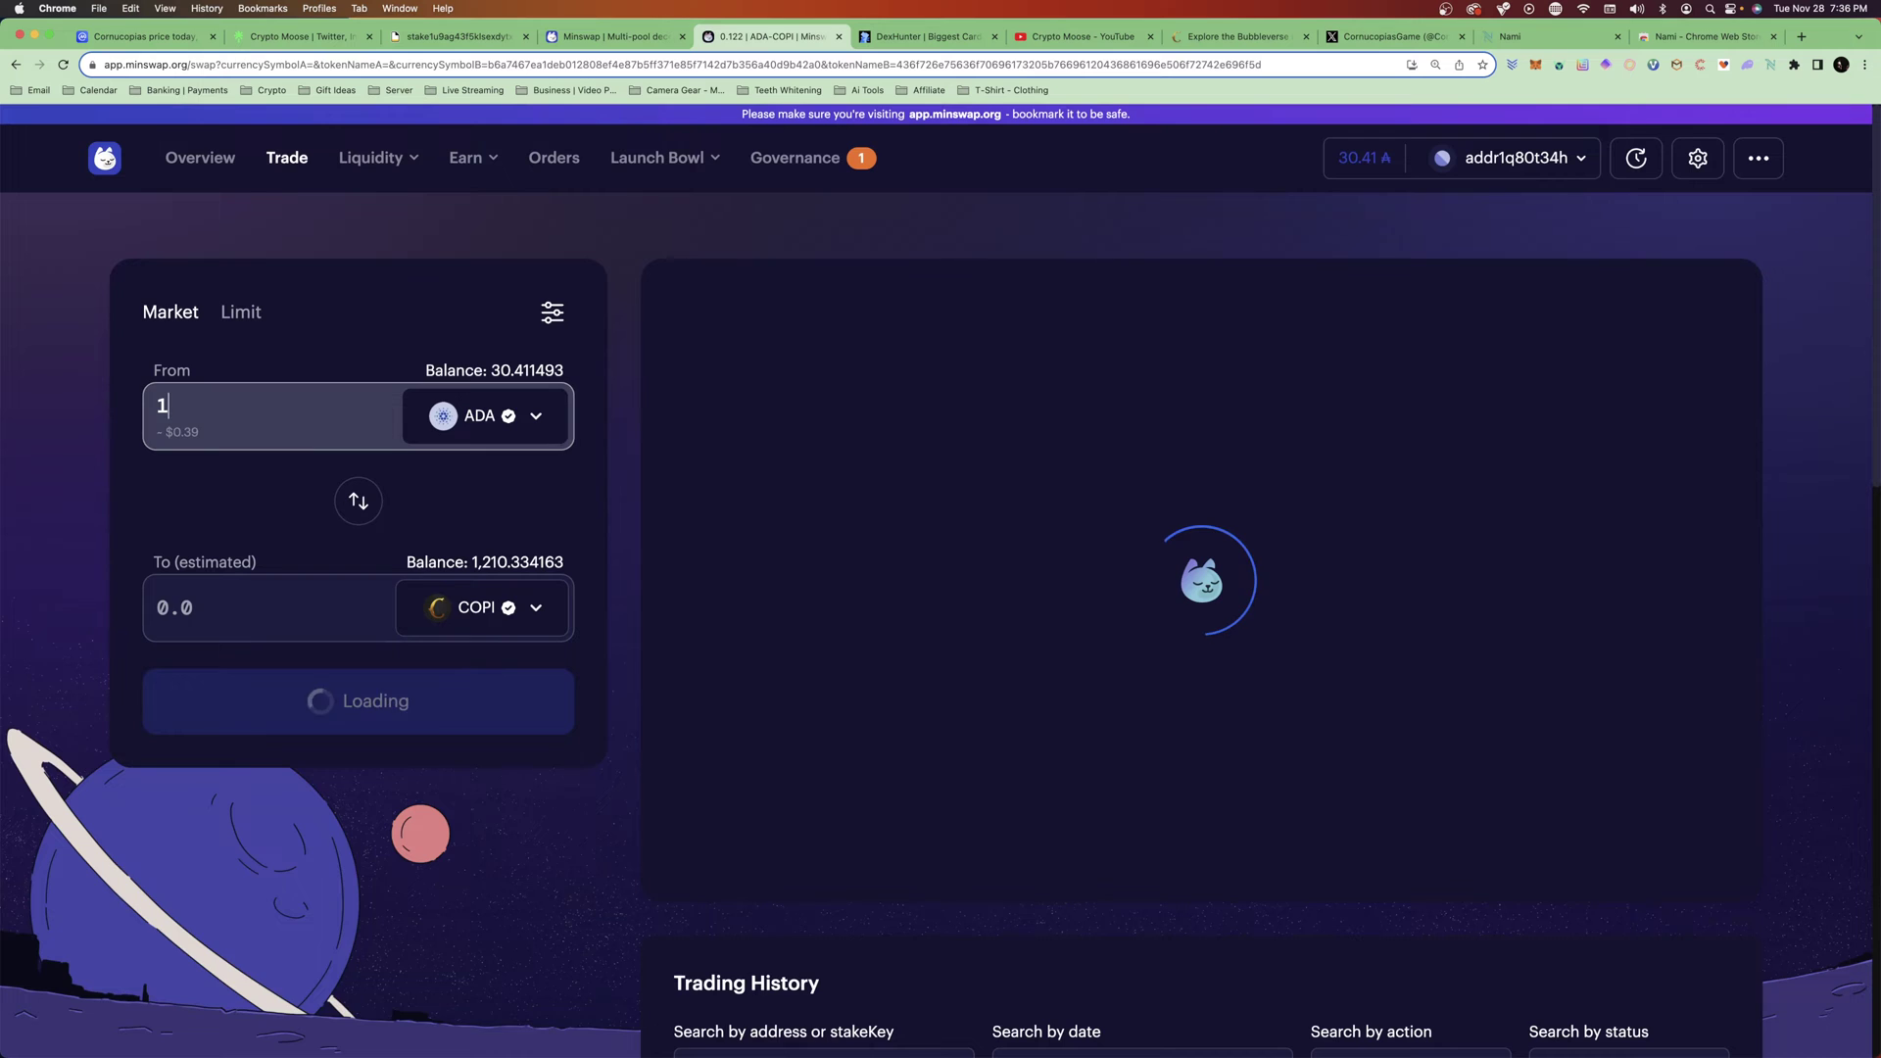
type("15")
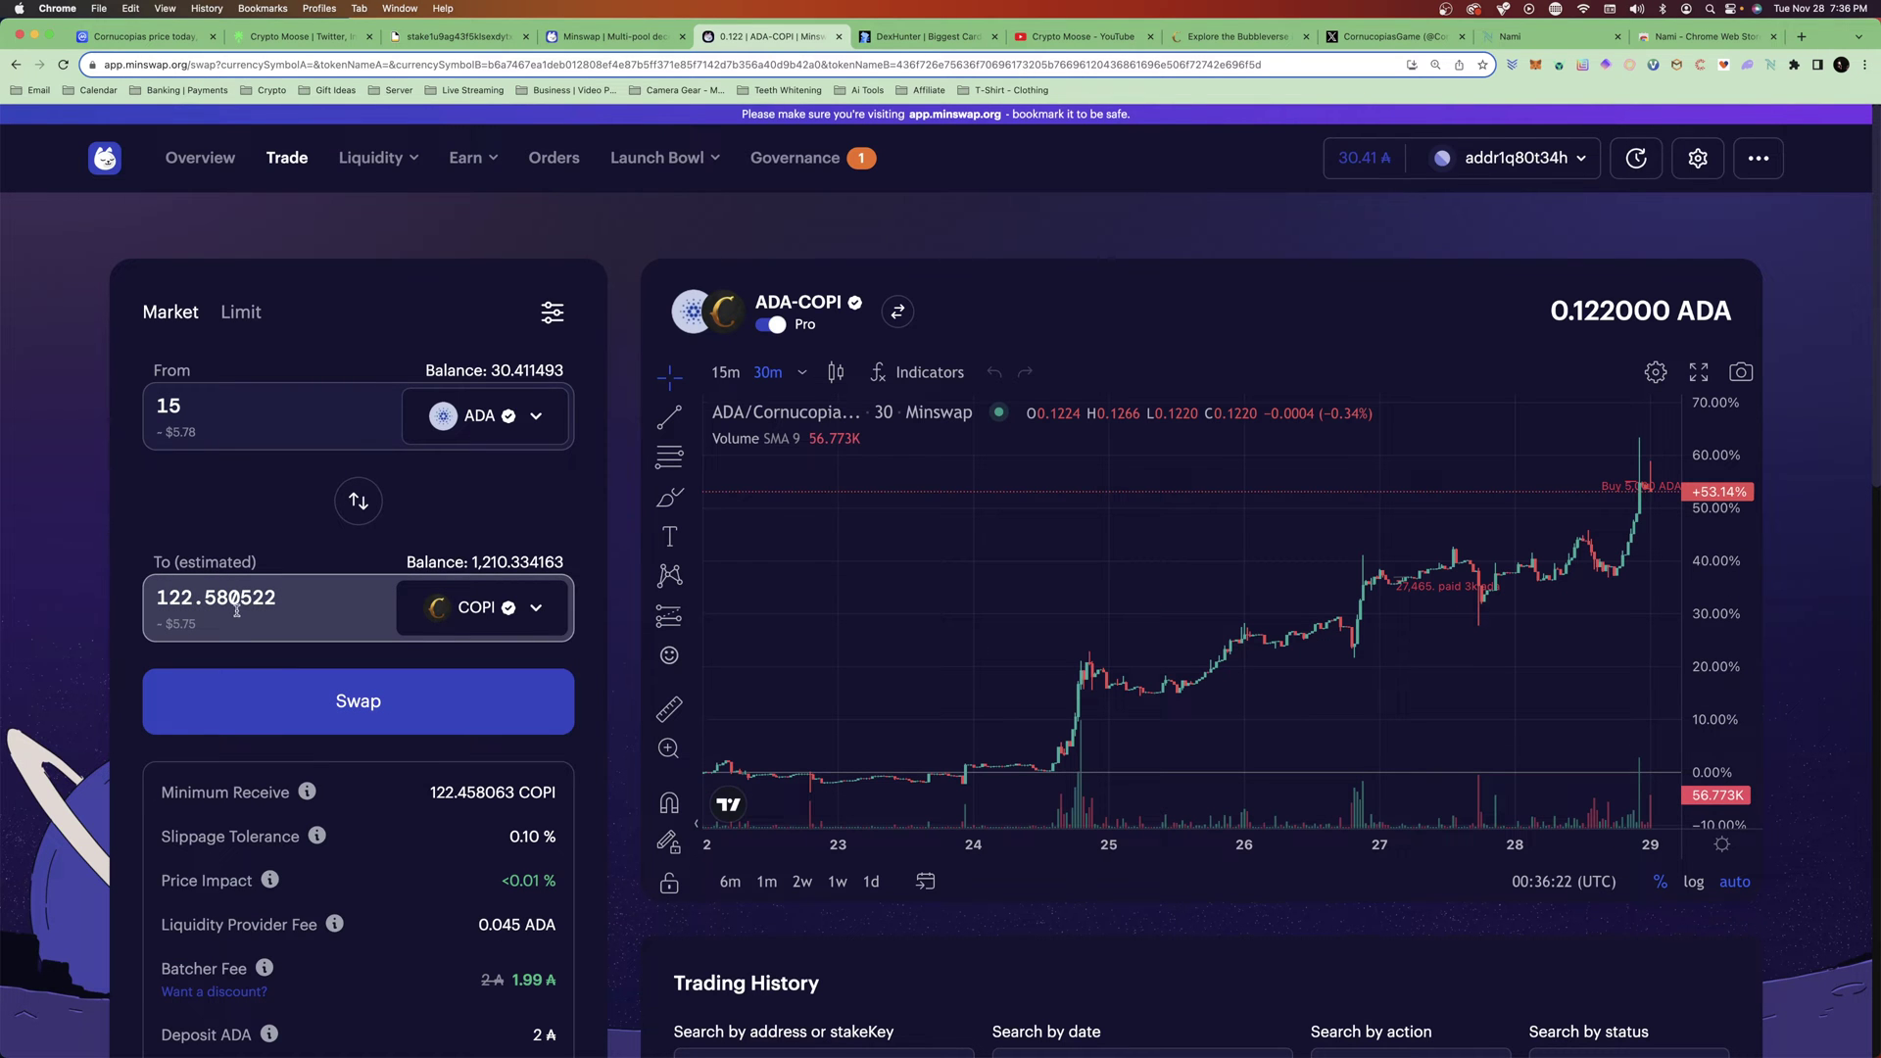
- Submit and confirm the swap of 15 ADA for COPI, and sign the transaction in the Nami wallet
scroll(1476, 573, "up", 5)
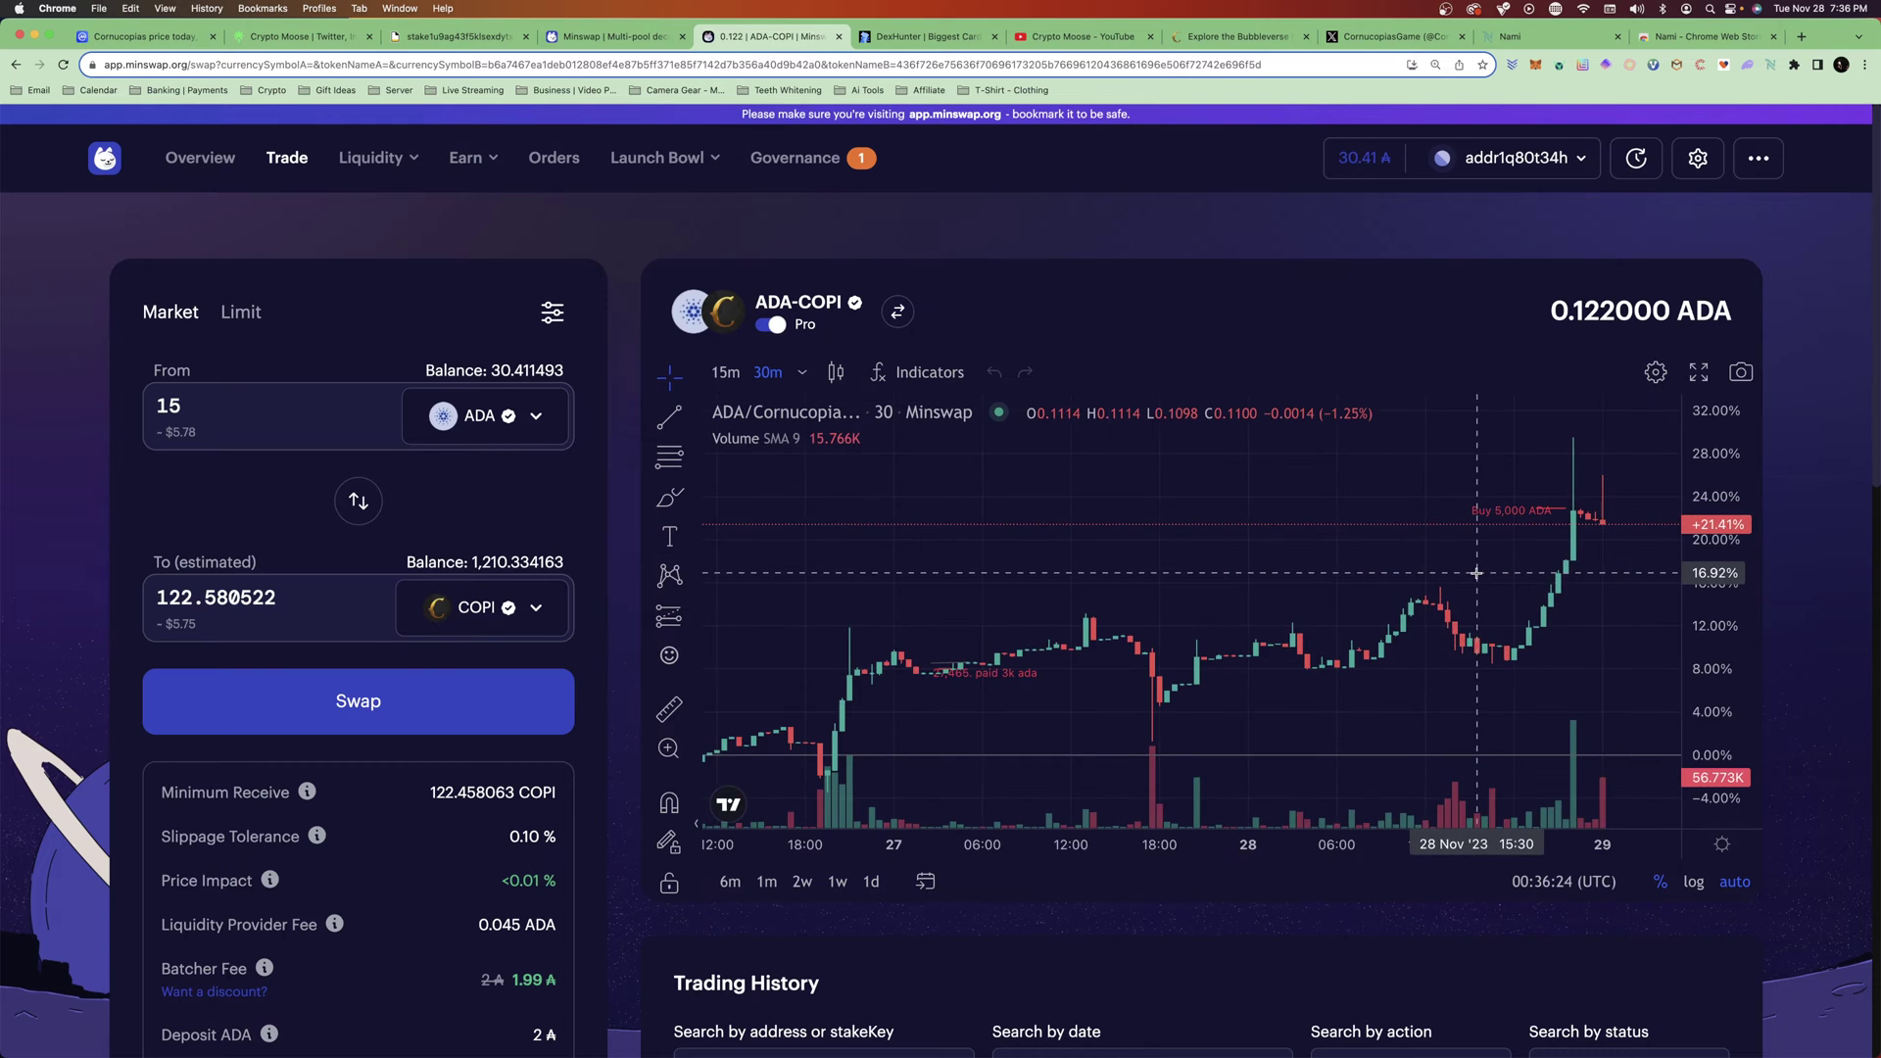
scroll(1477, 574, "down", 8)
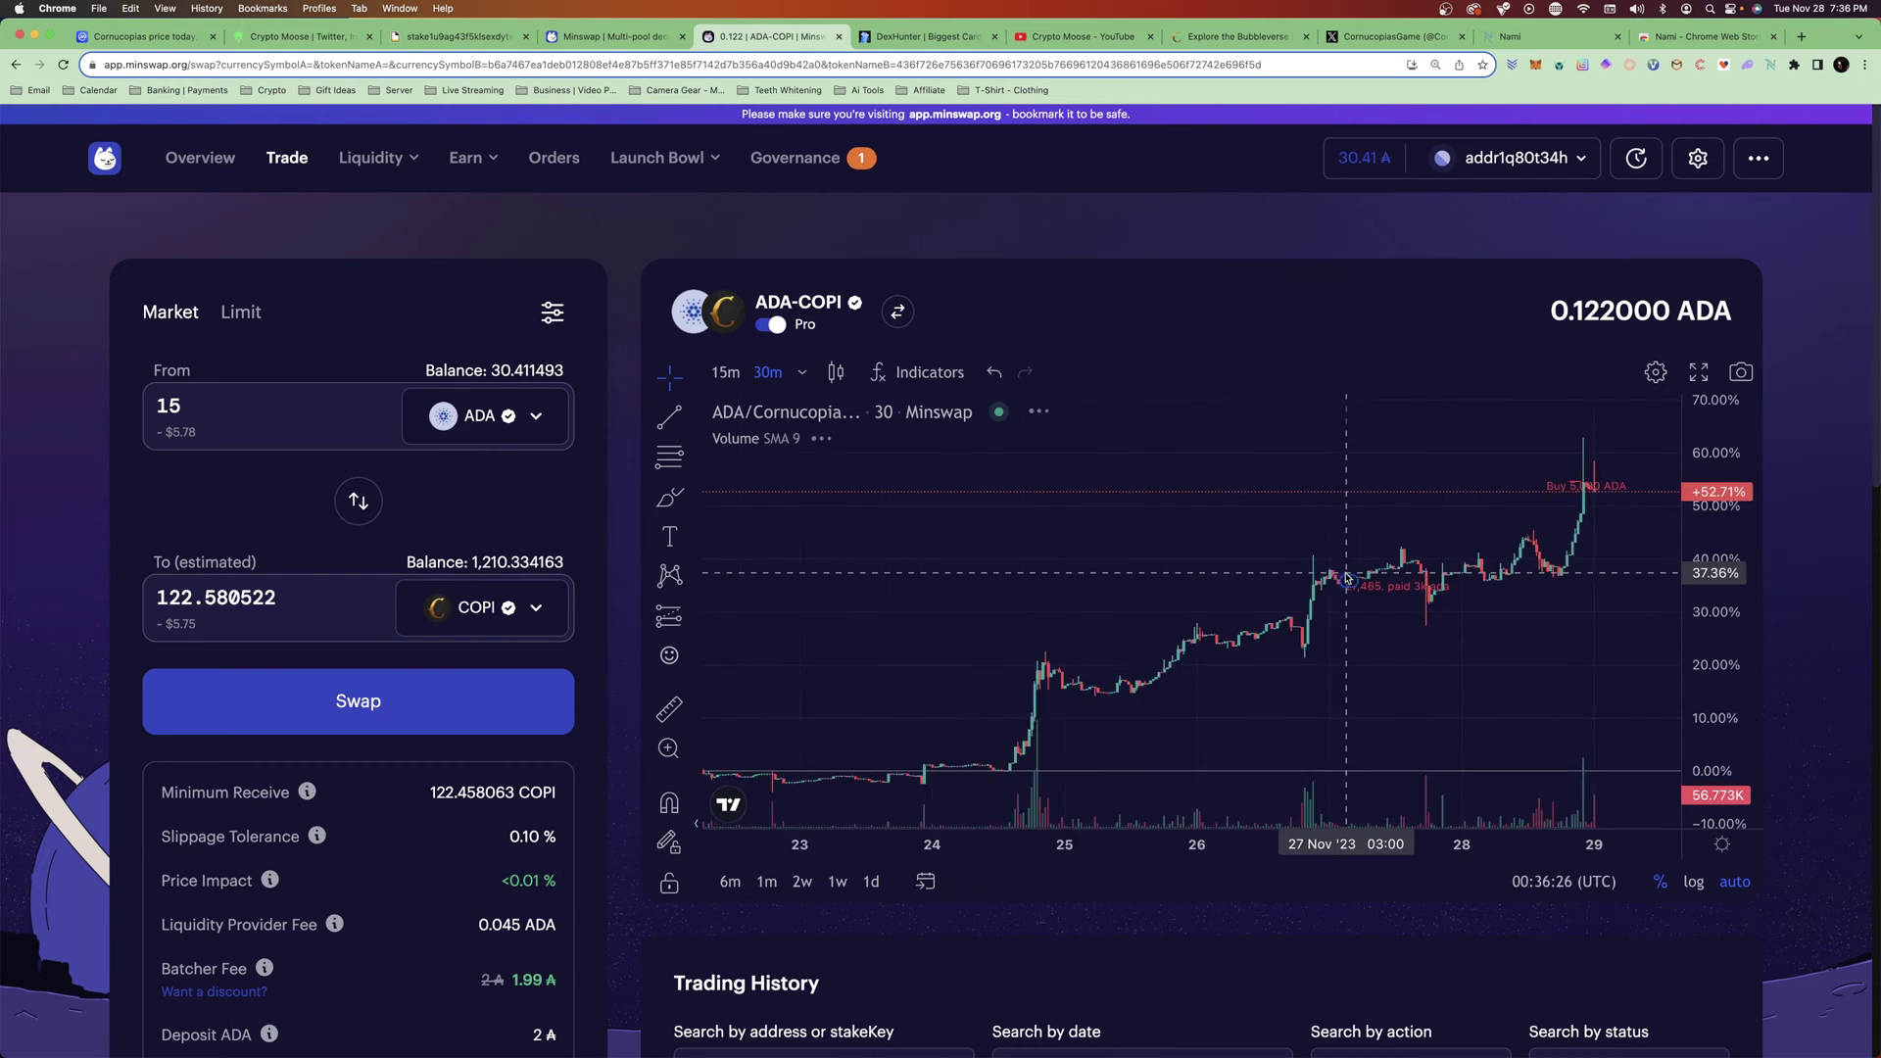
scroll(1346, 578, "up", 2)
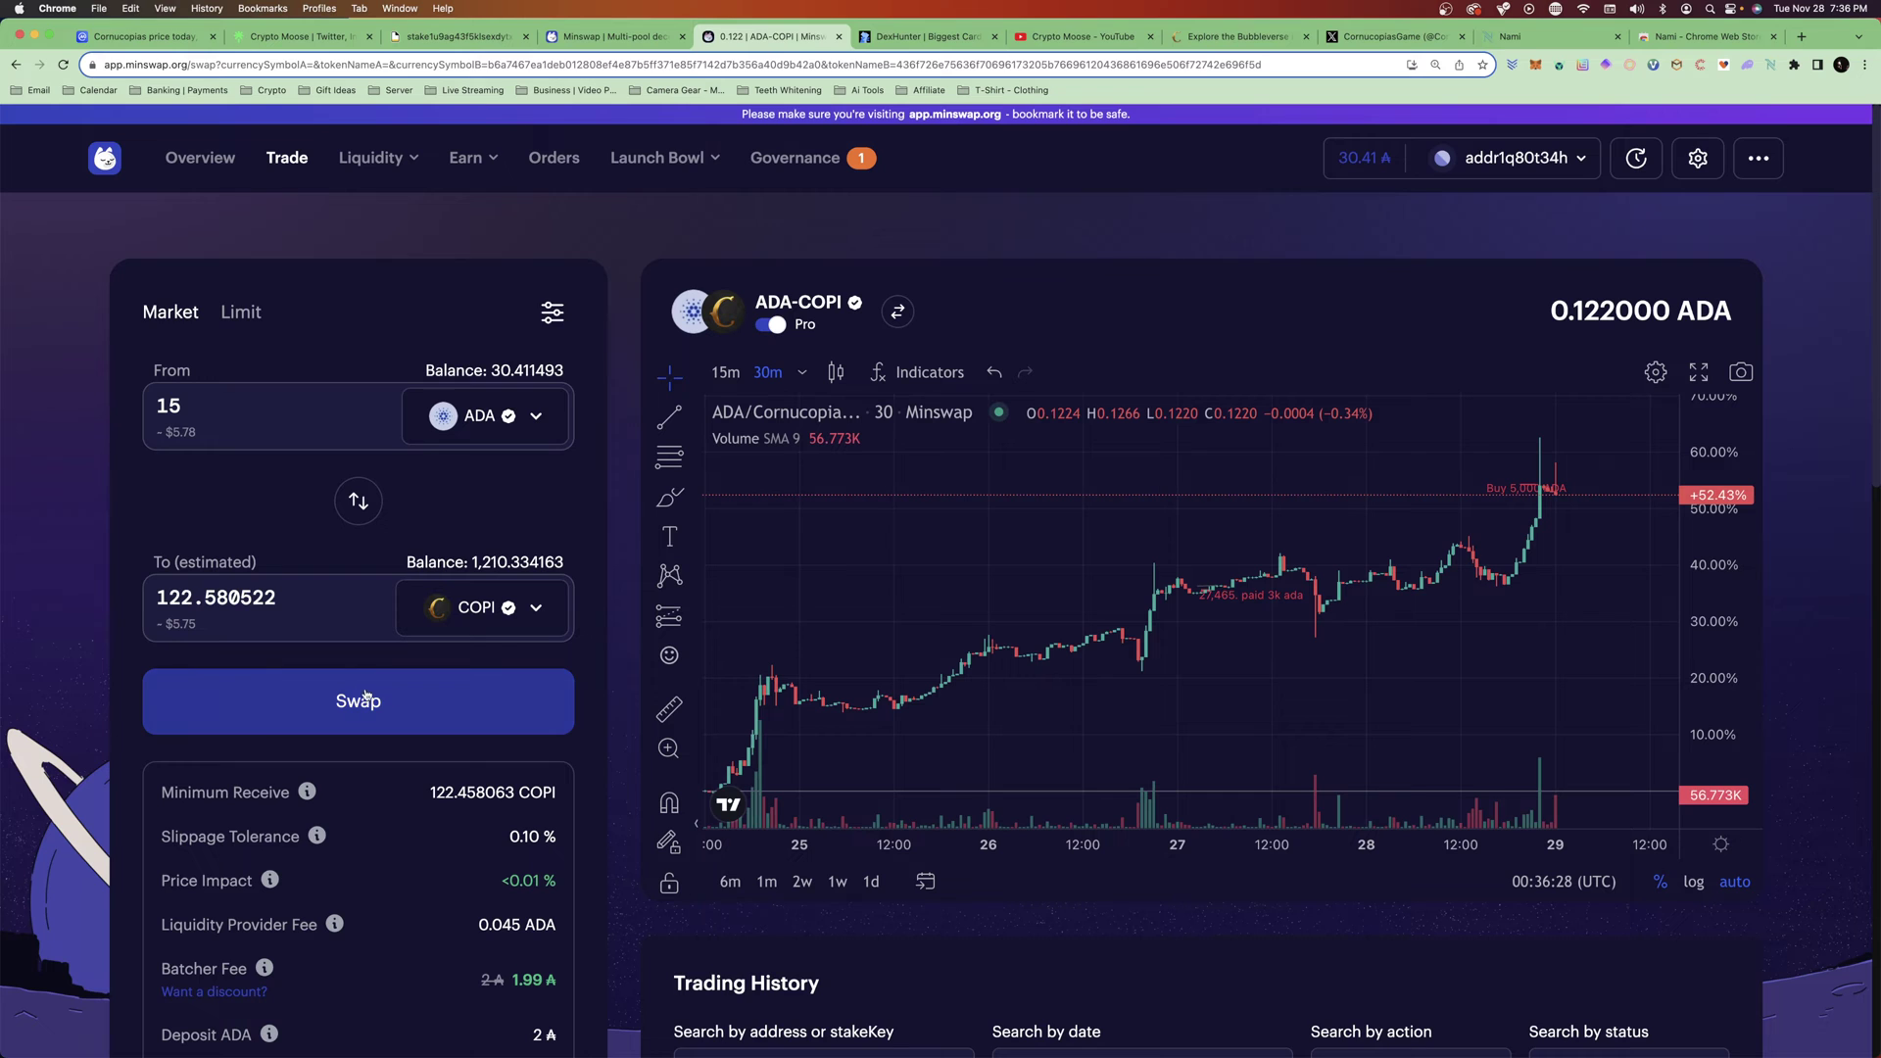
left_click(350, 719)
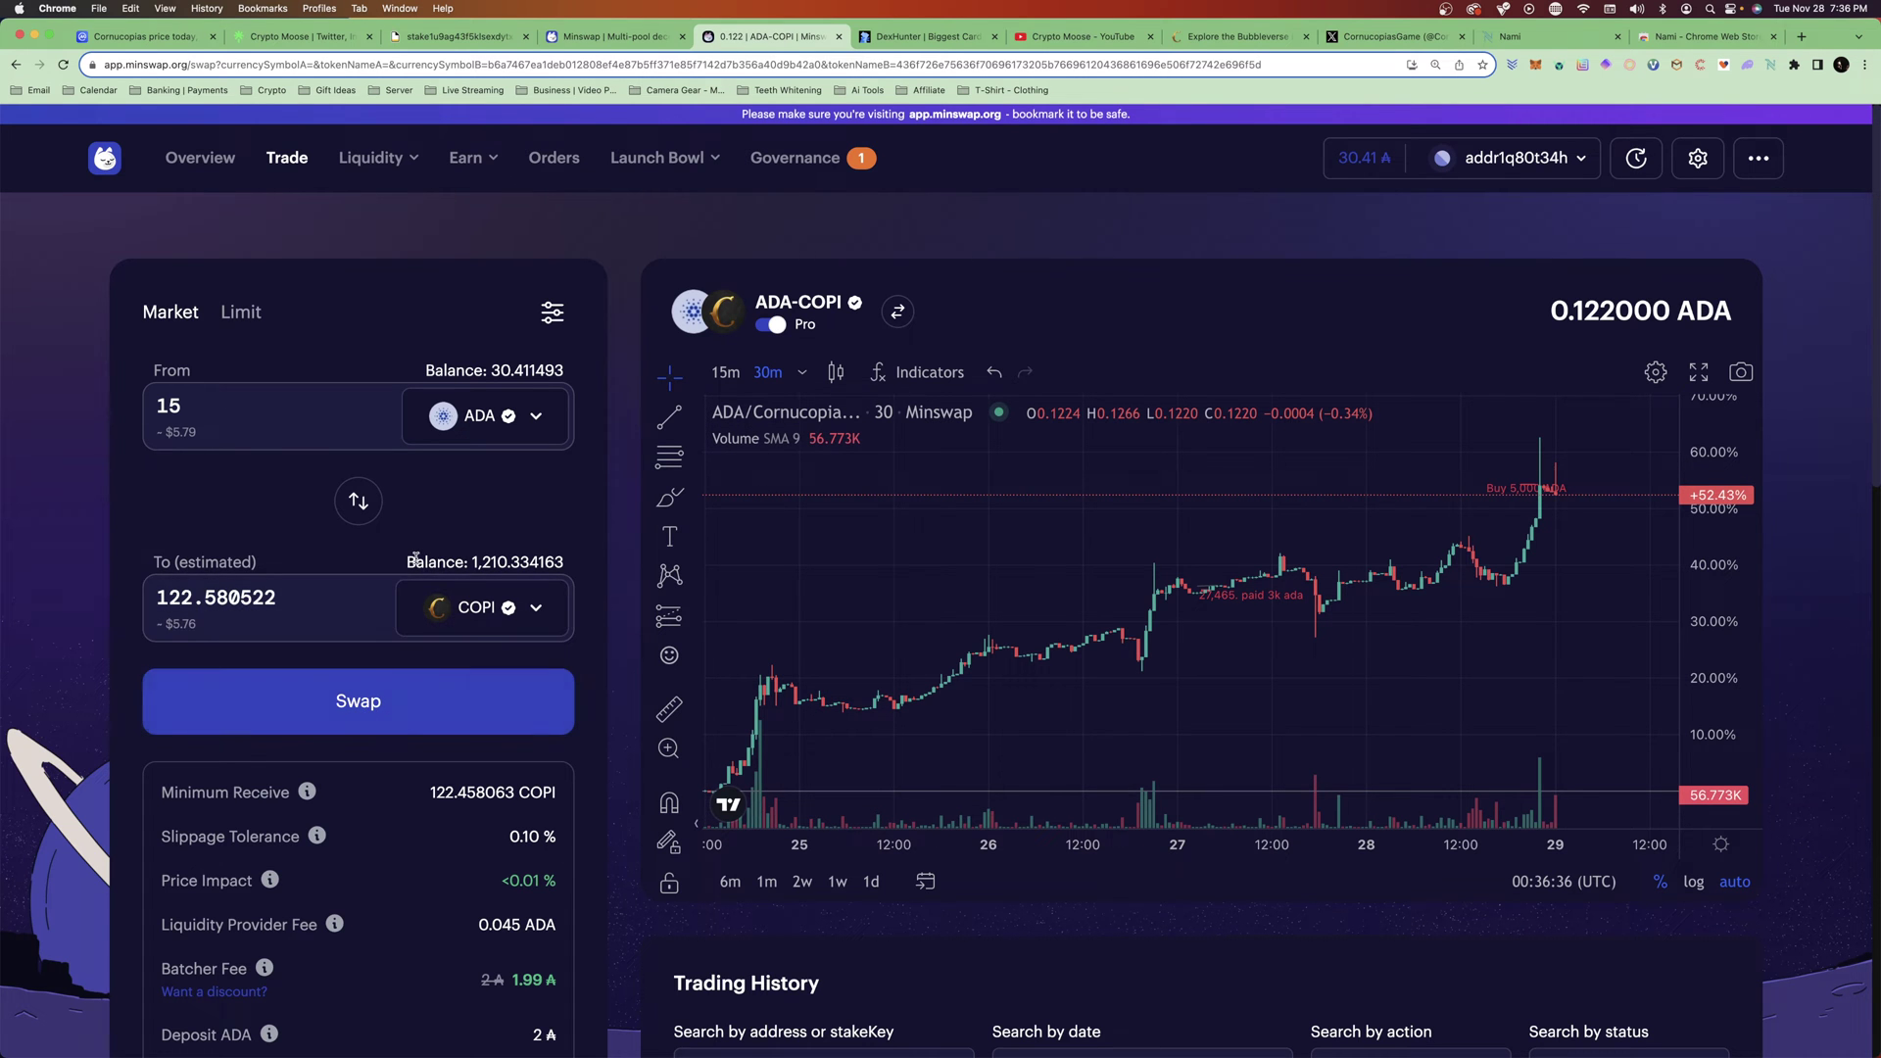
left_click(377, 703)
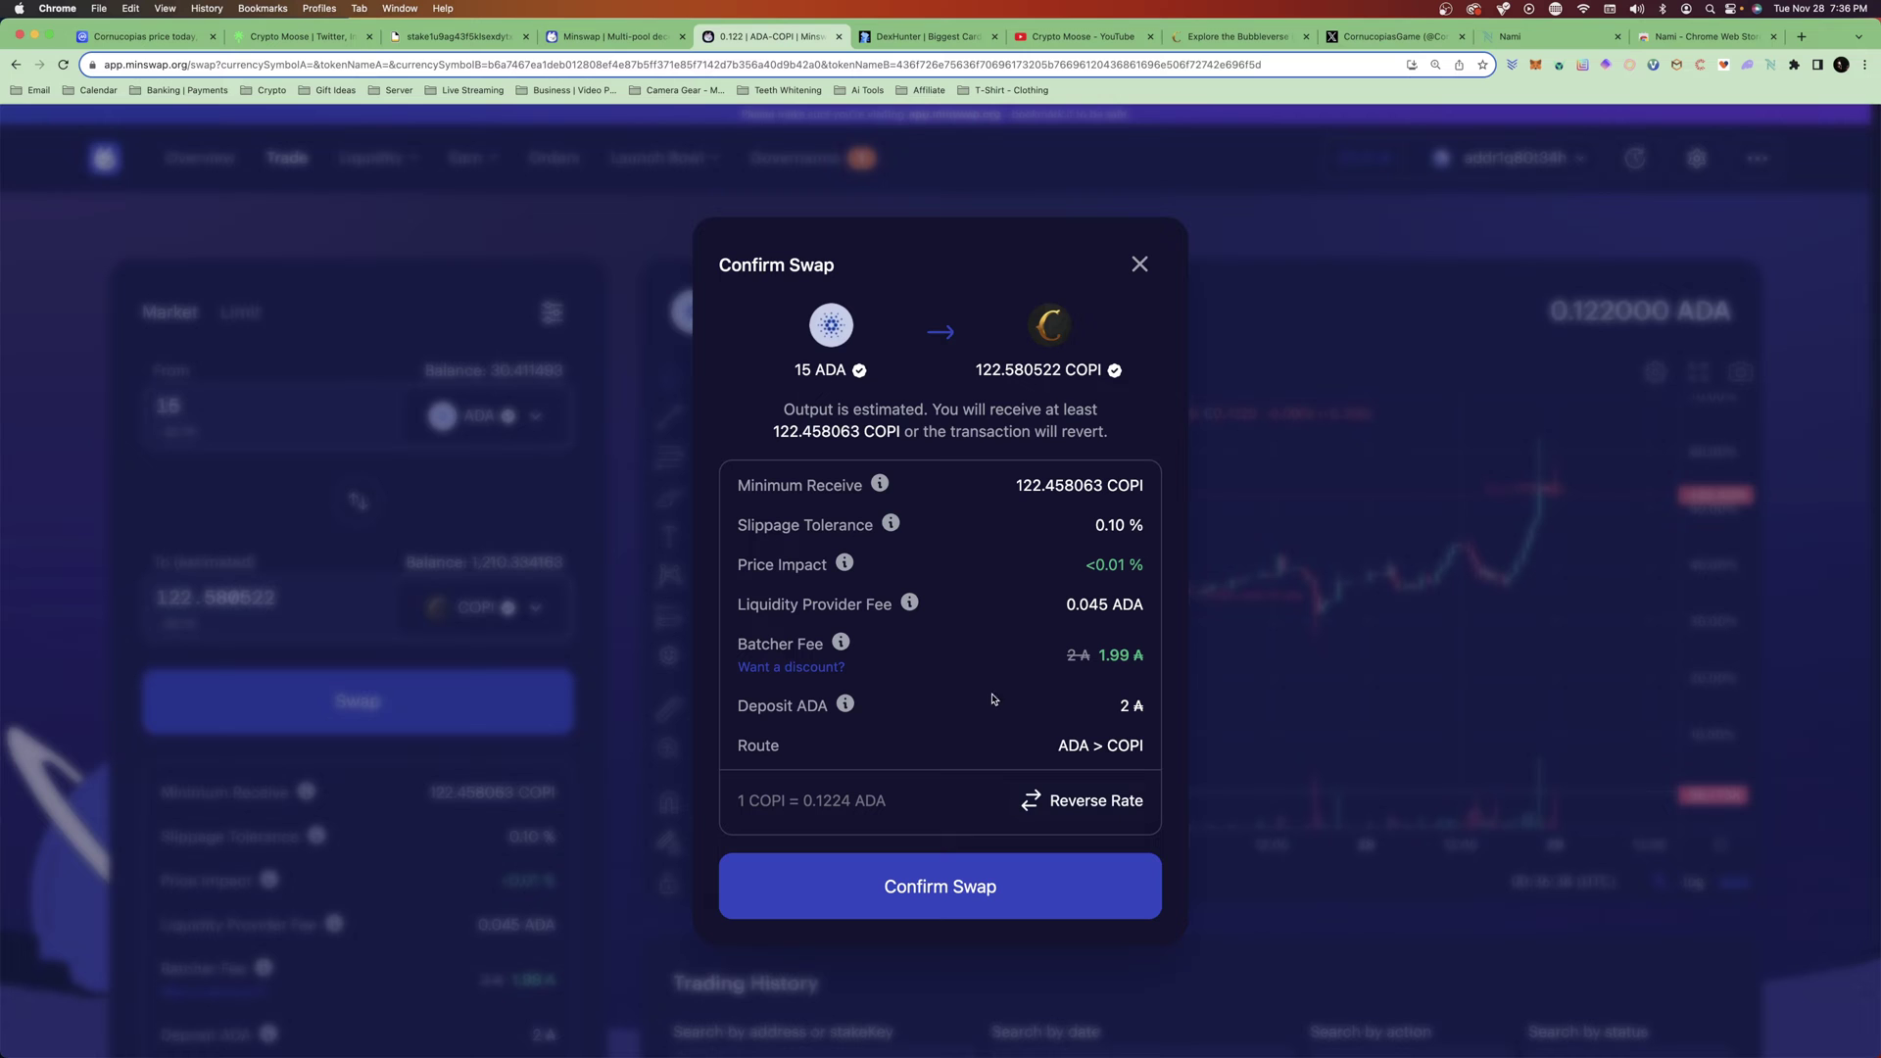
left_click(957, 890)
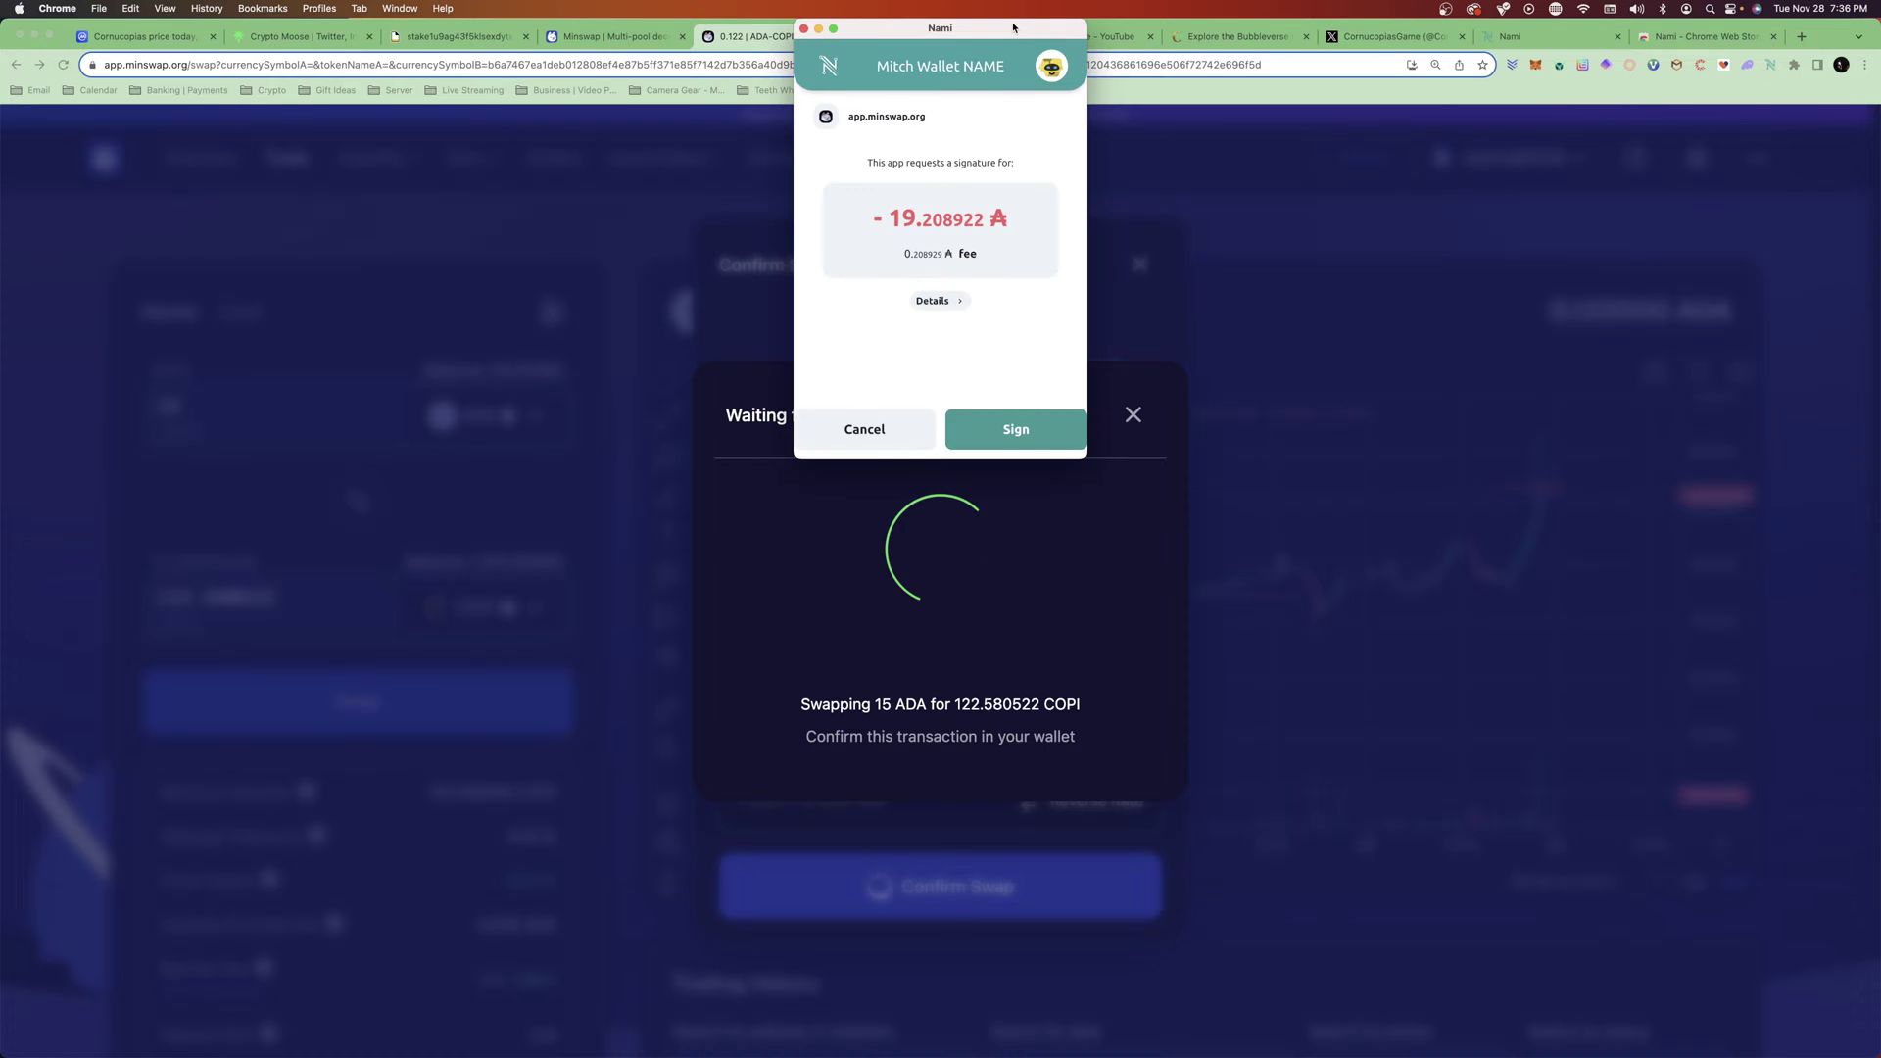
left_click_drag(1013, 26, 1021, 134)
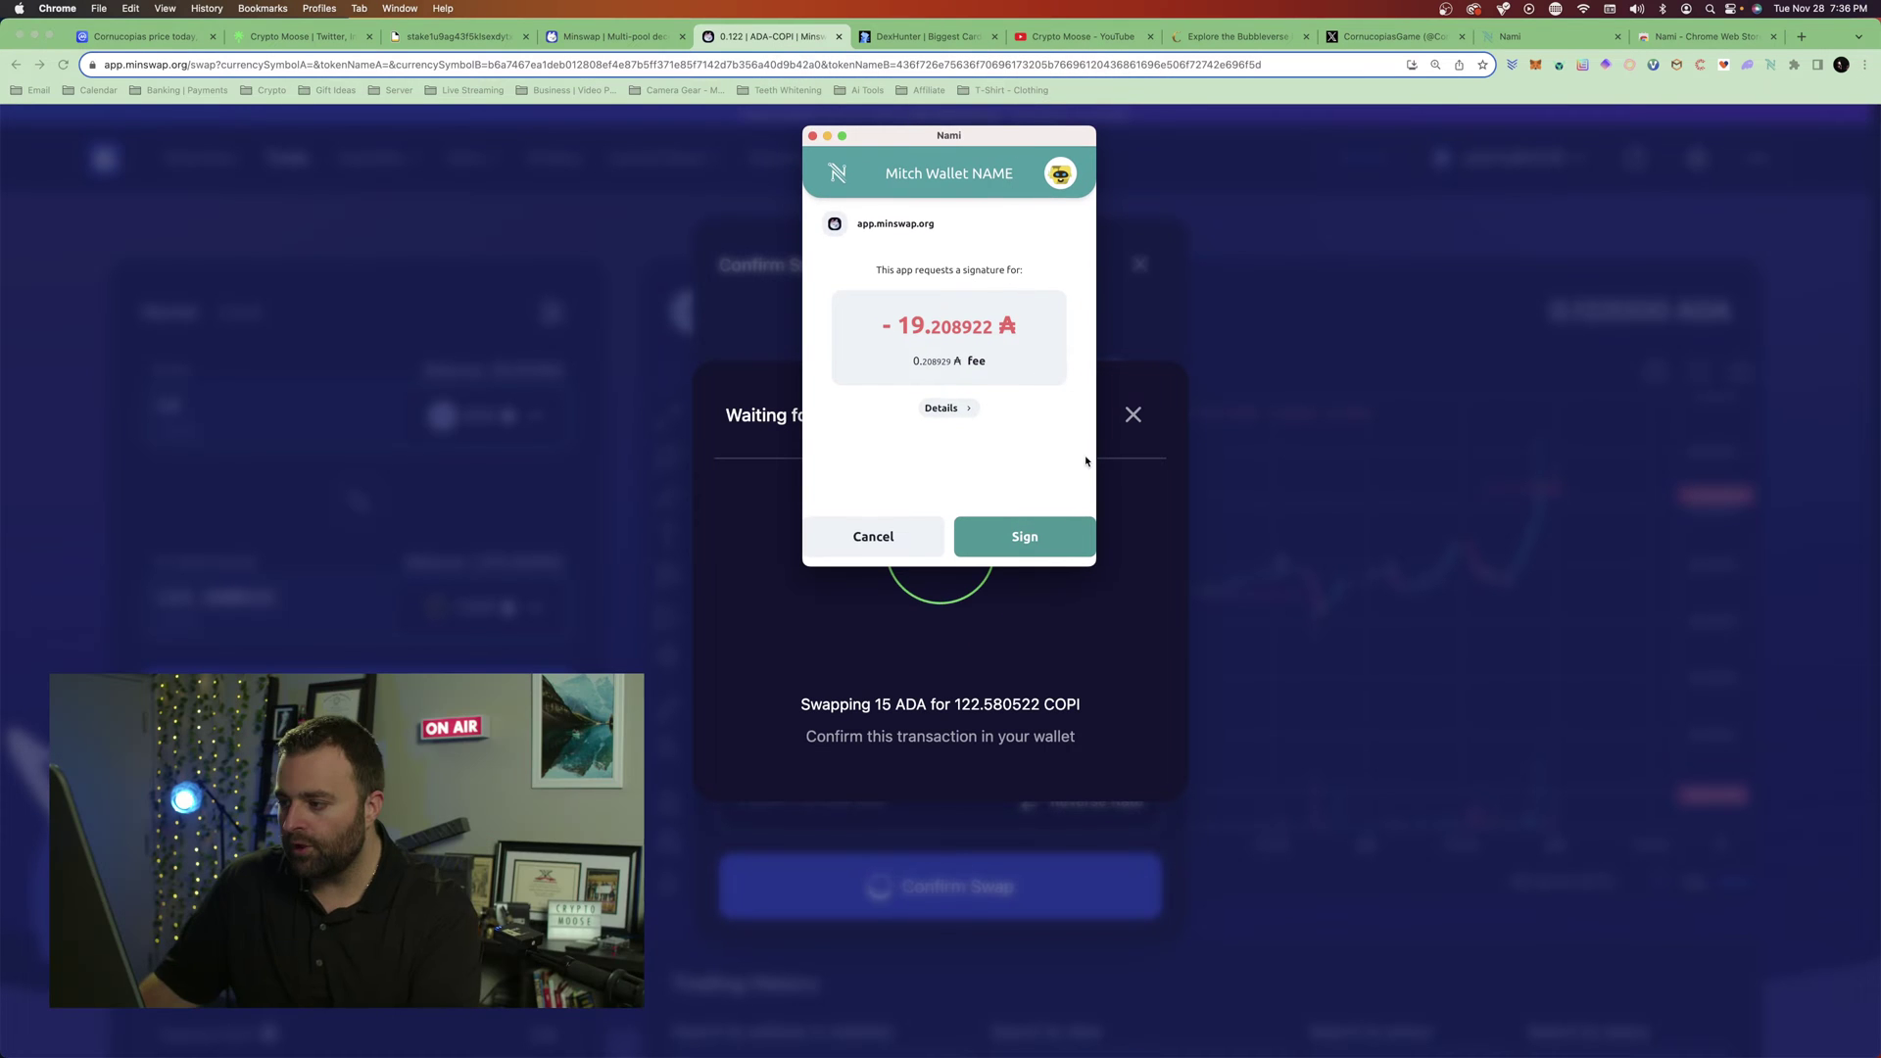
left_click(1019, 537)
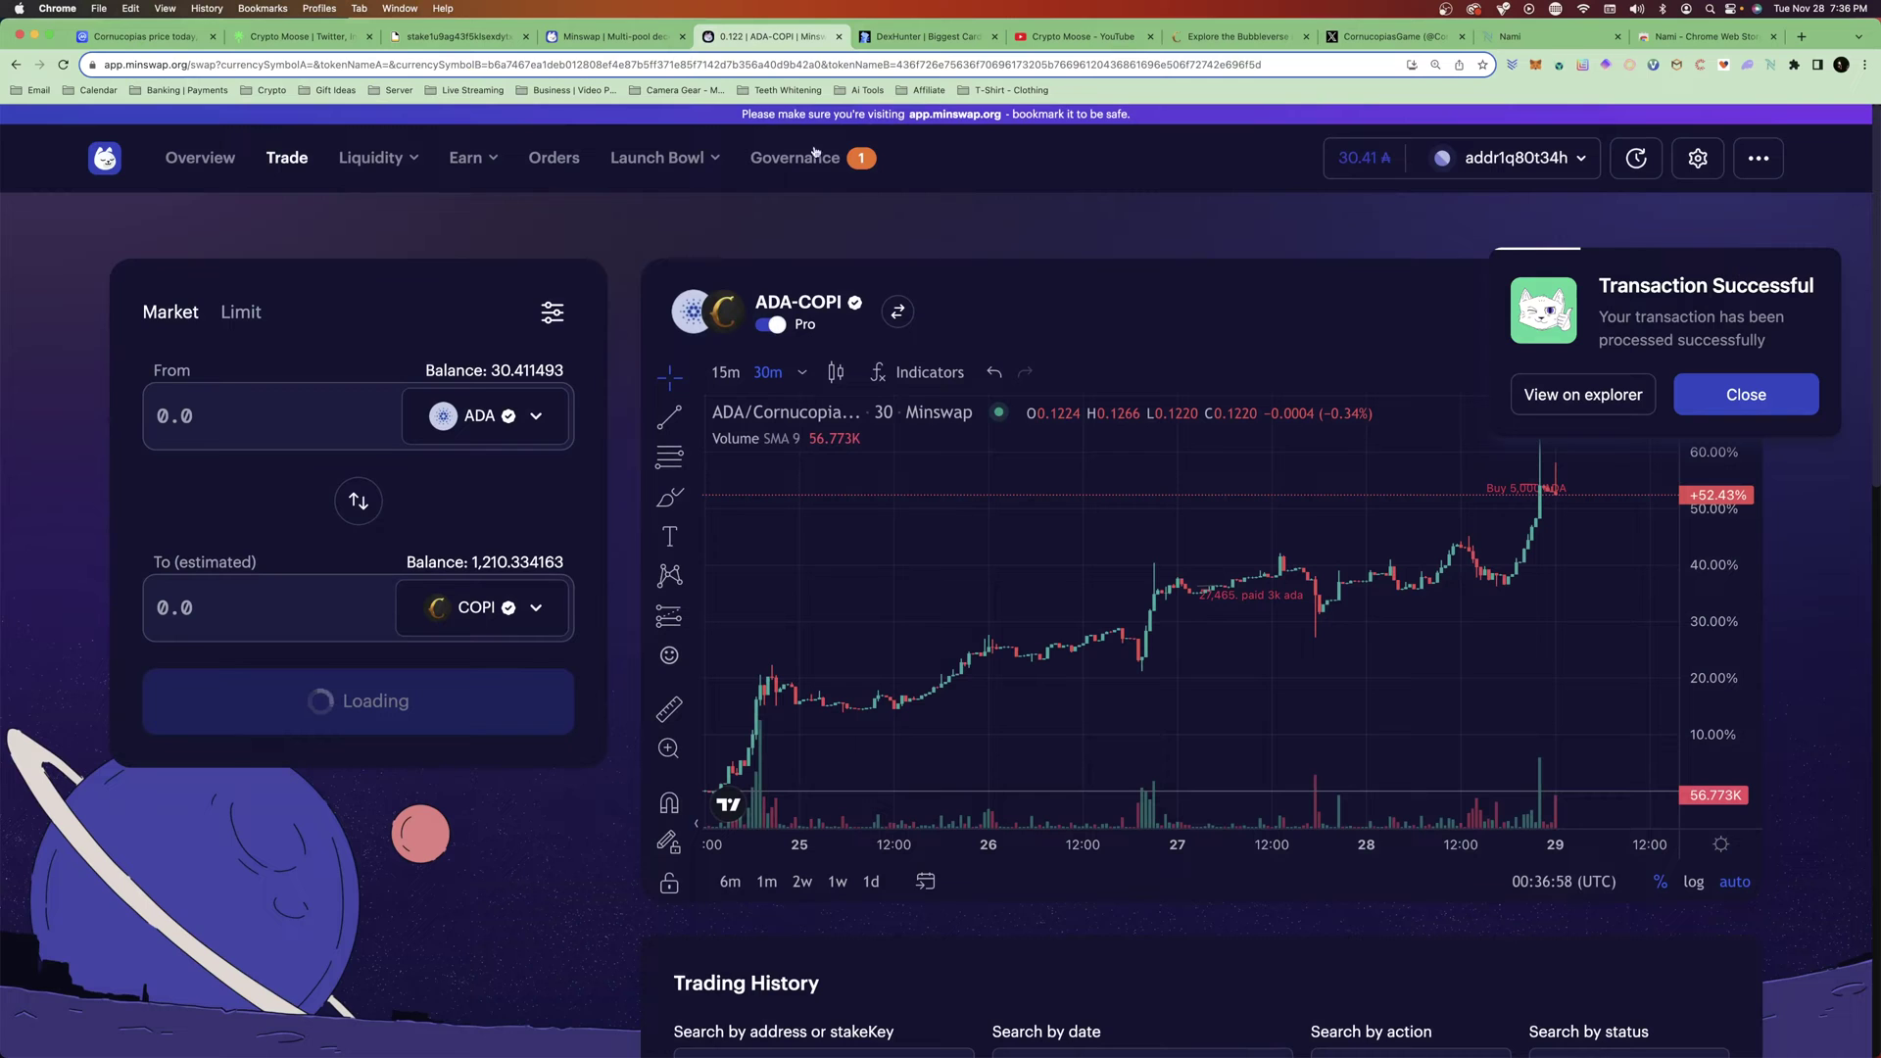
- Open Minswap's Orders page, dismiss the transaction notification, and check the ADA balance in the Nami wallet
left_click(554, 159)
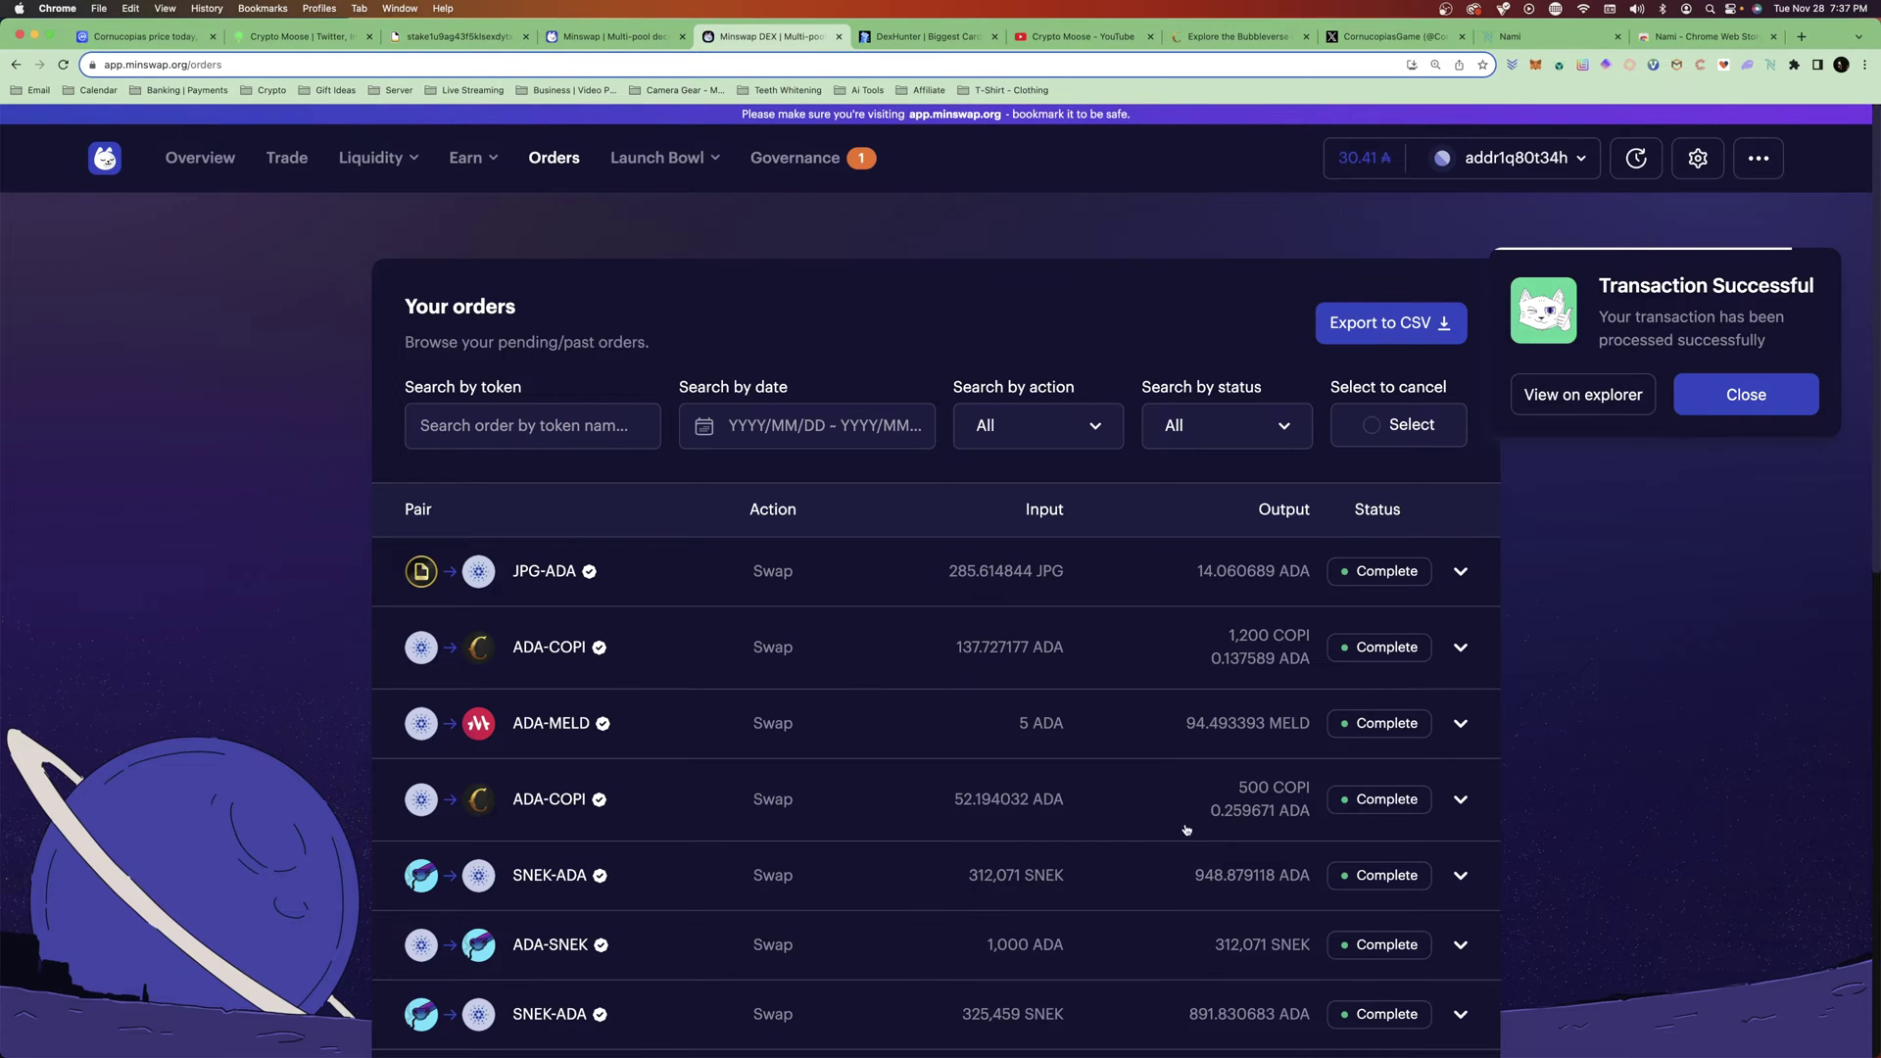
left_click(1722, 405)
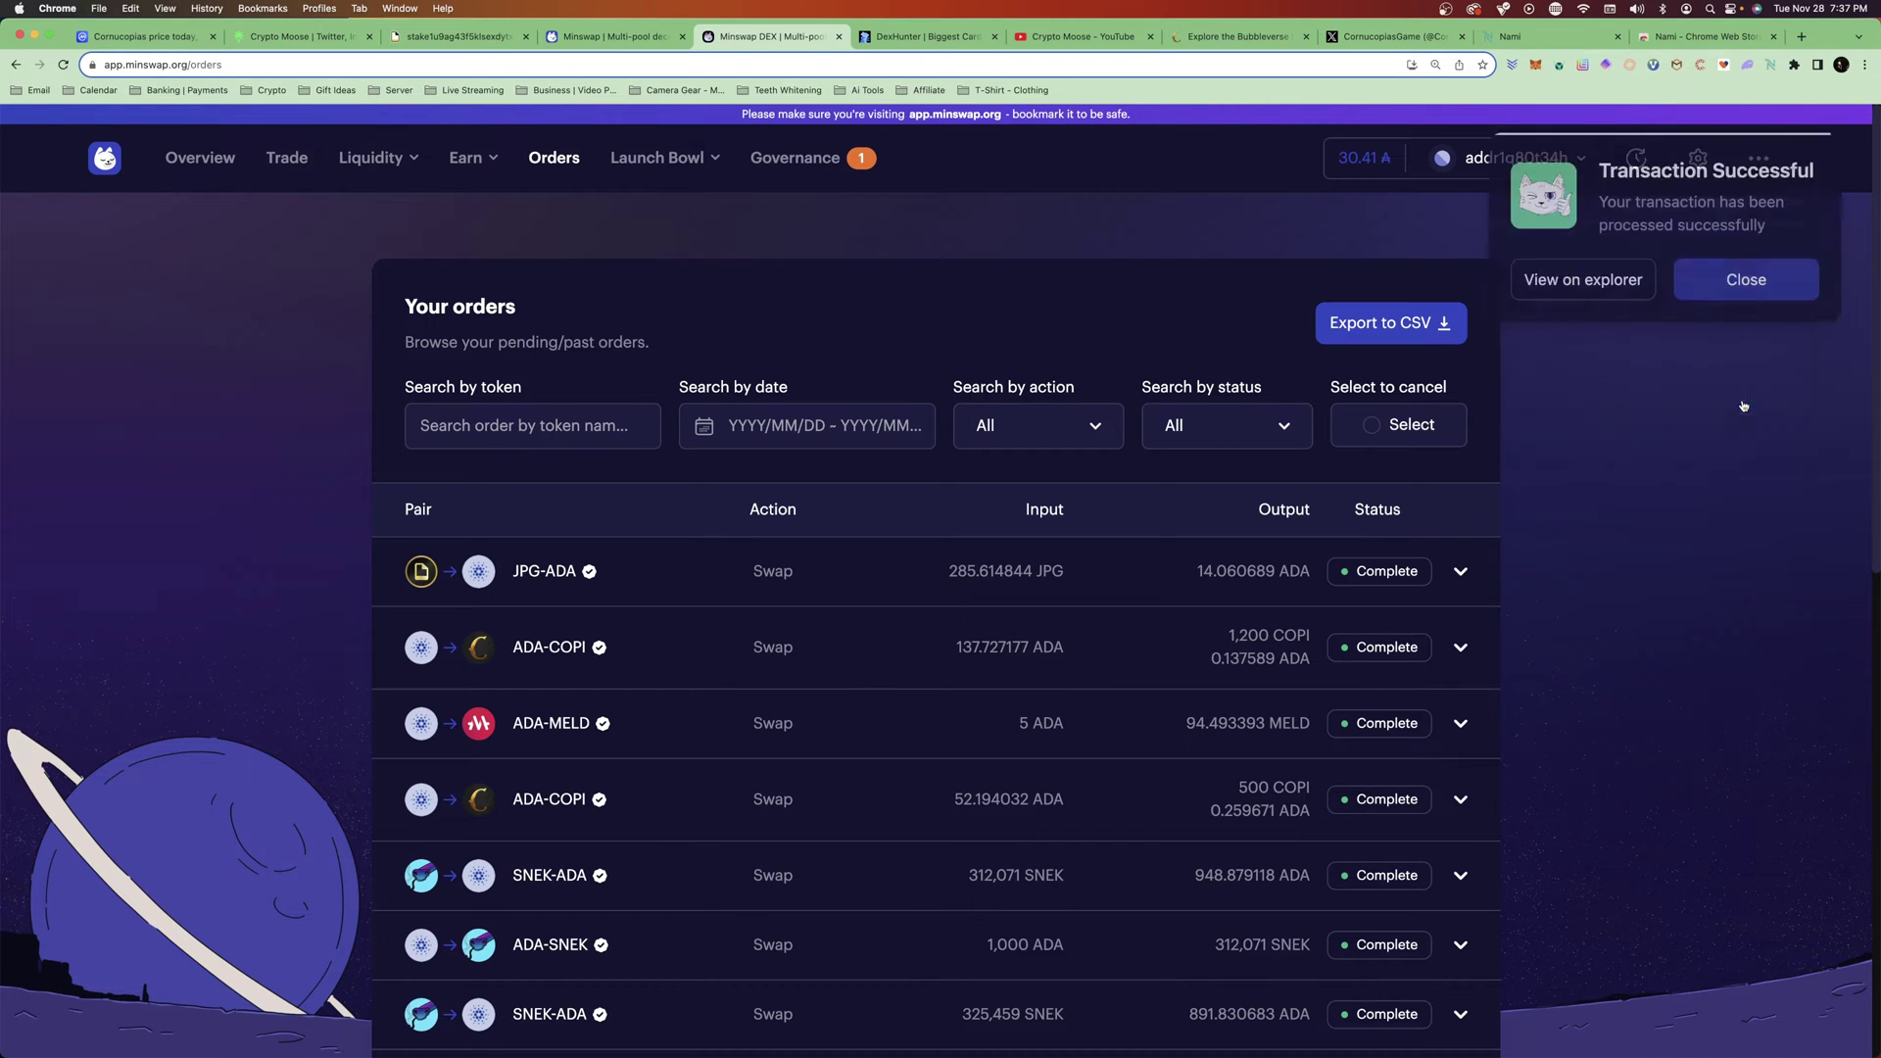
left_click(1769, 64)
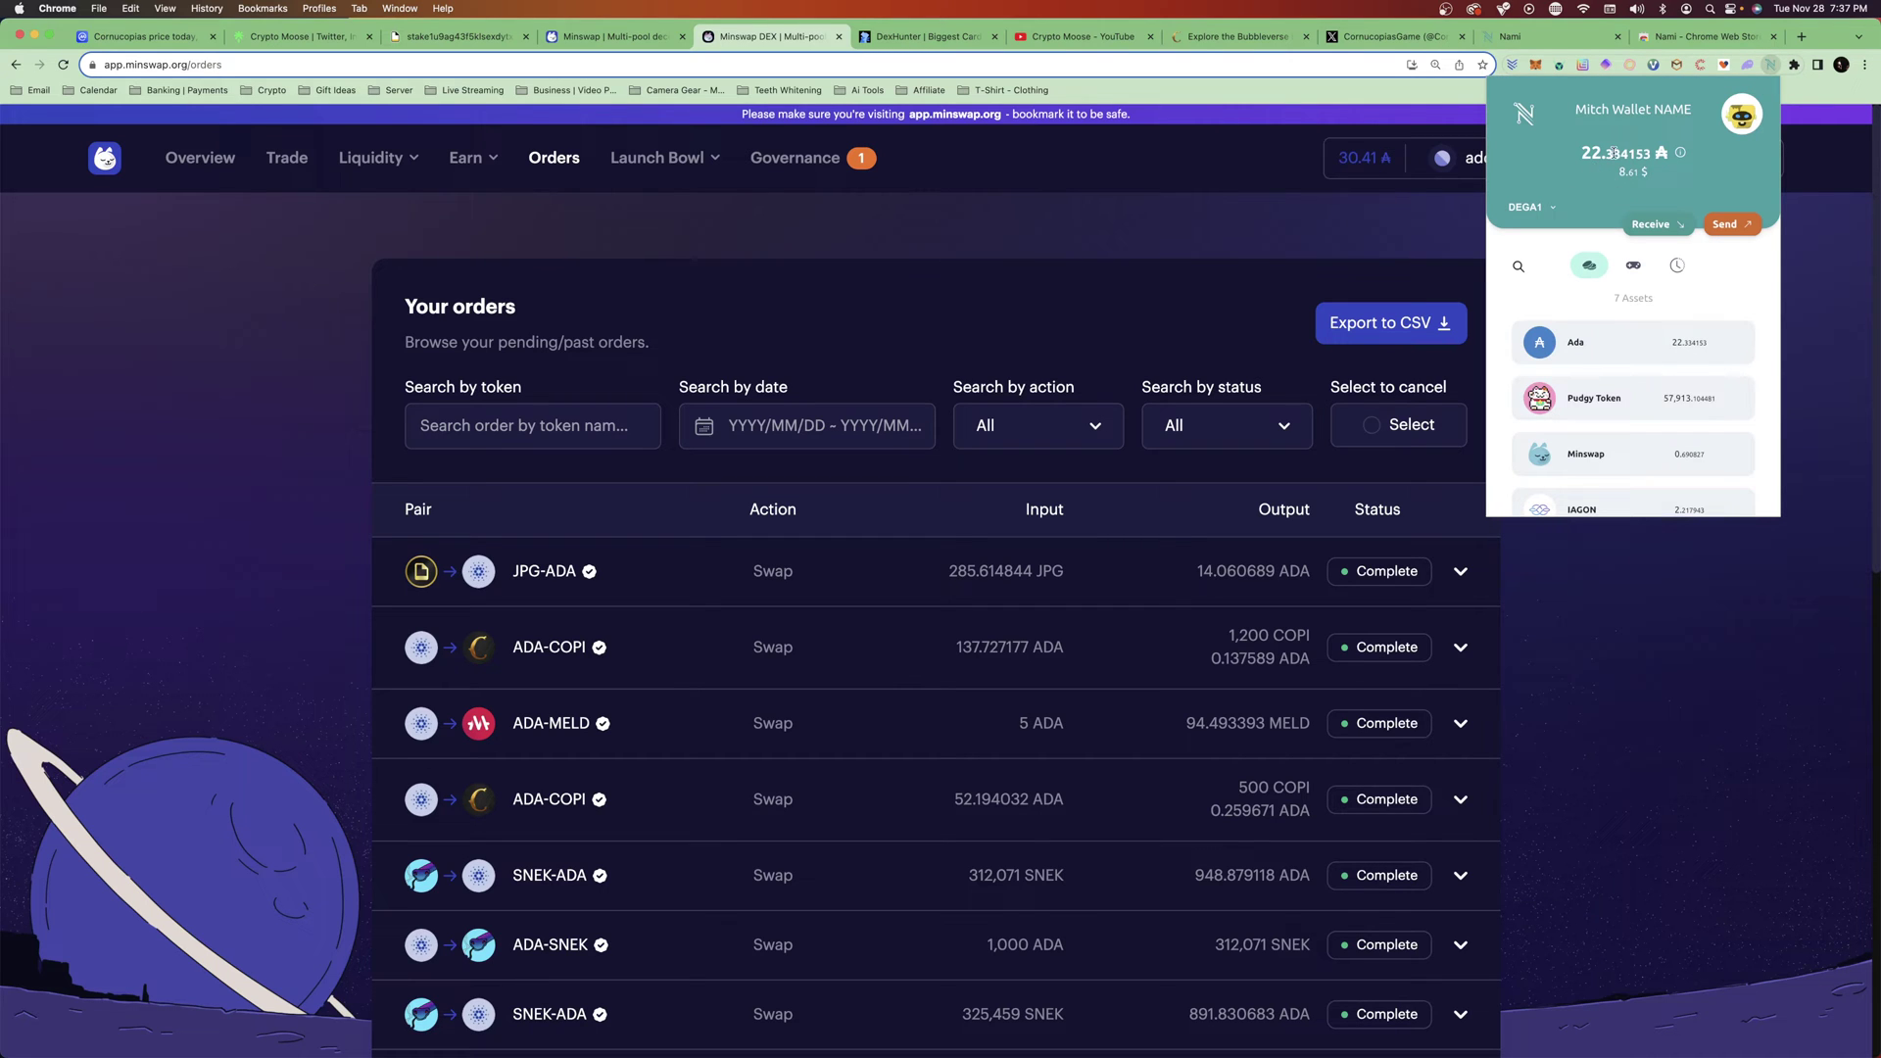
left_click(1221, 249)
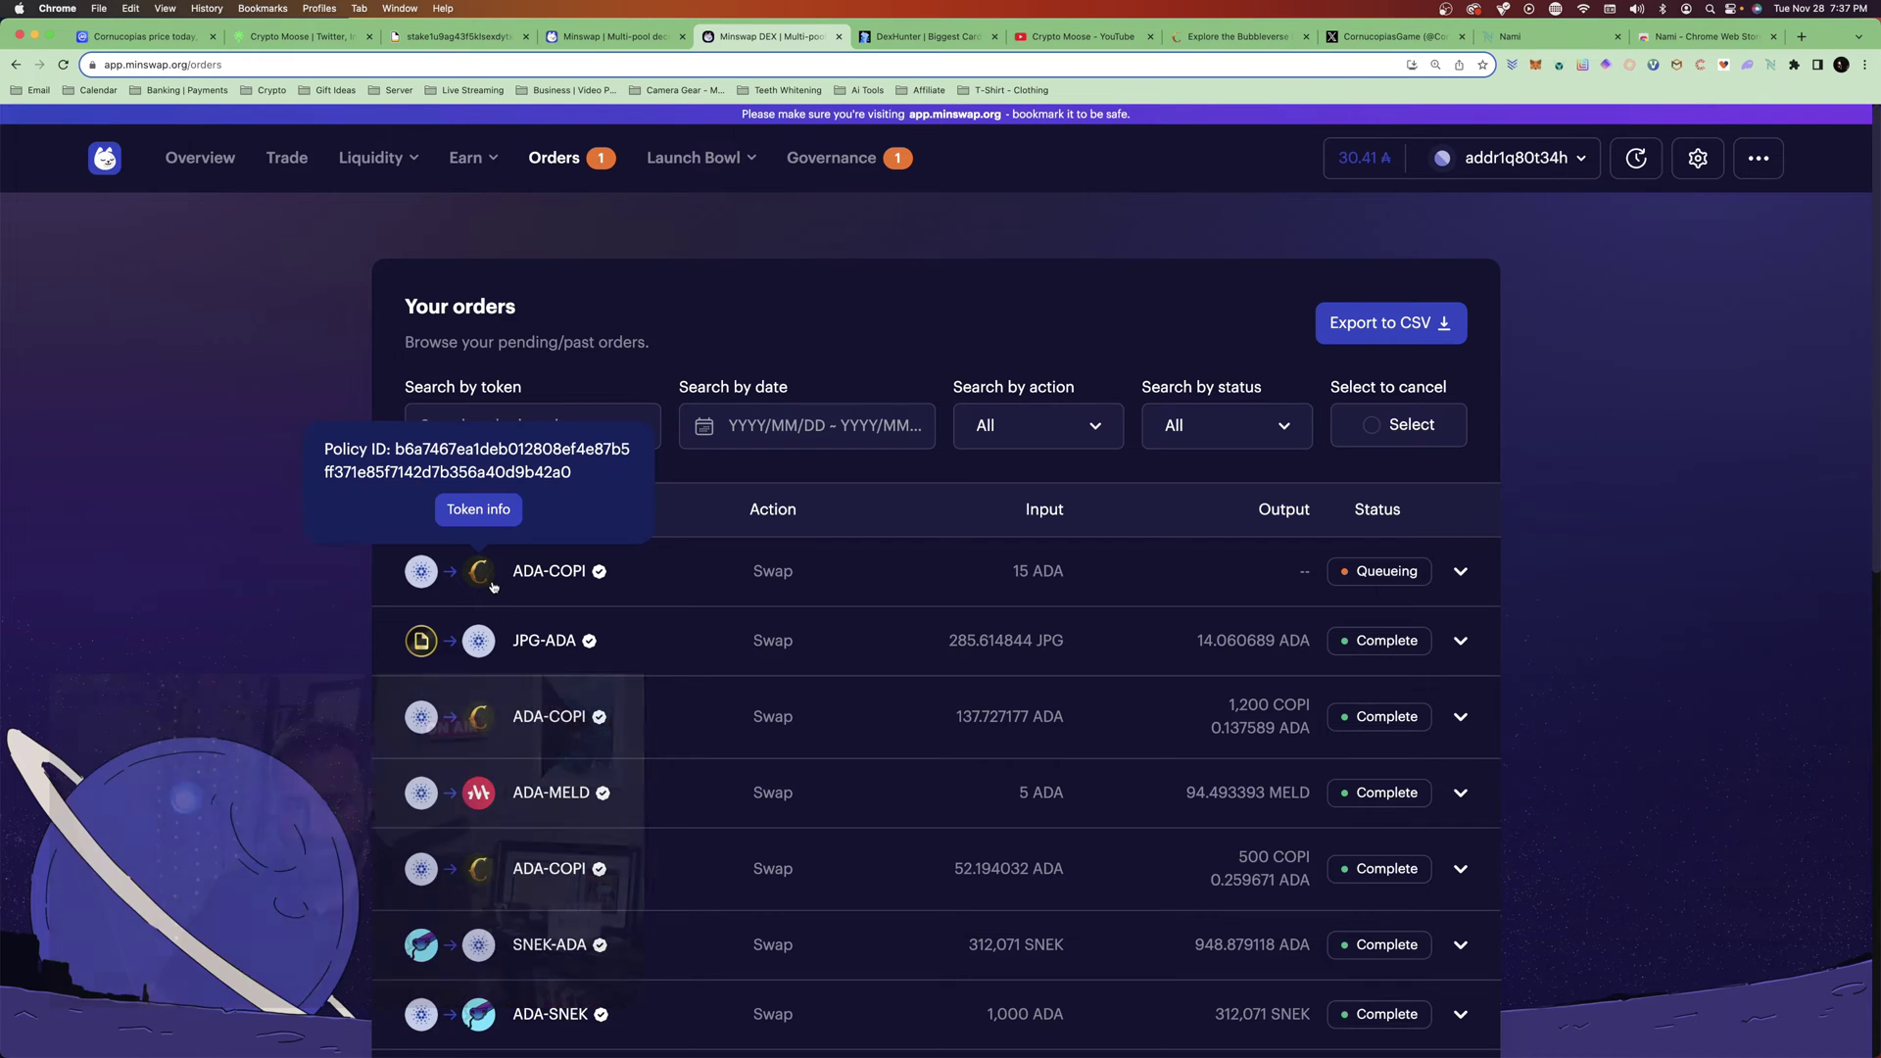
- Inspect the details of the queued 15 ADA to COPI order and check the Nami wallet's balance and asset list
left_click(1461, 570)
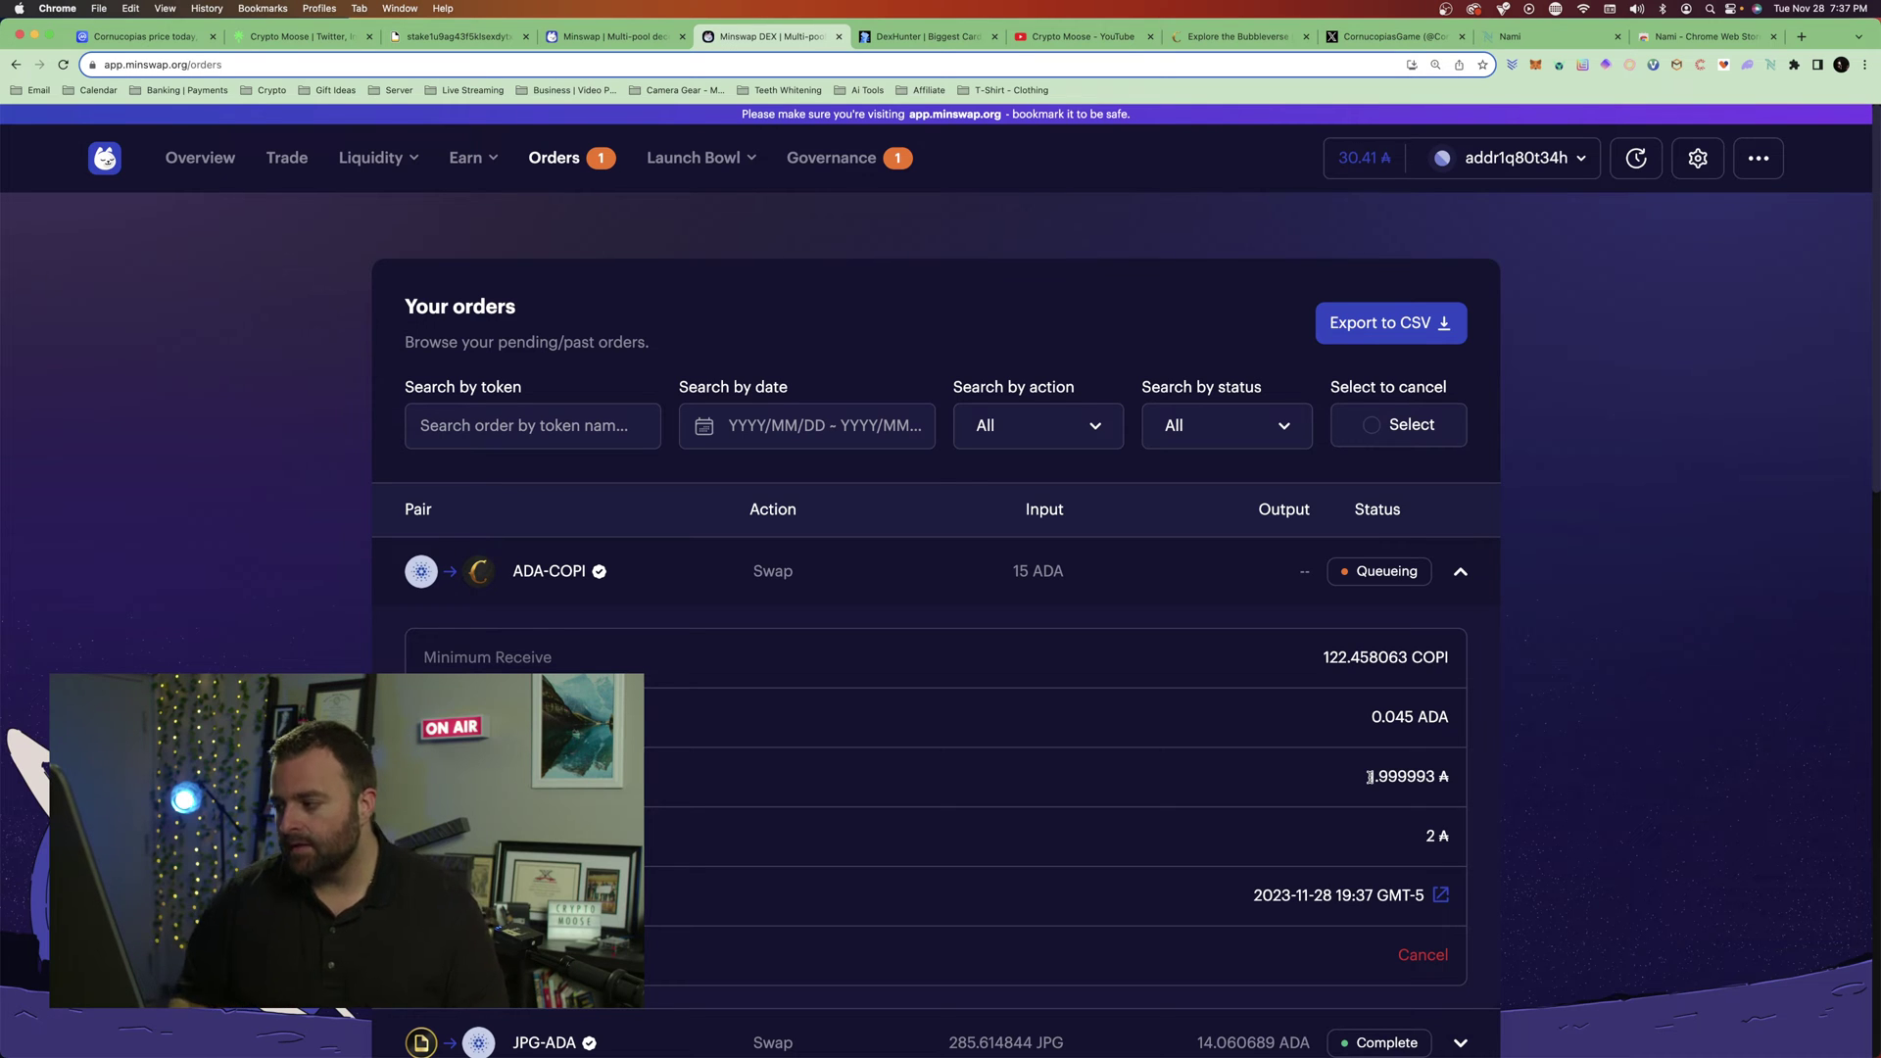
left_click(1461, 573)
left_click(1776, 68)
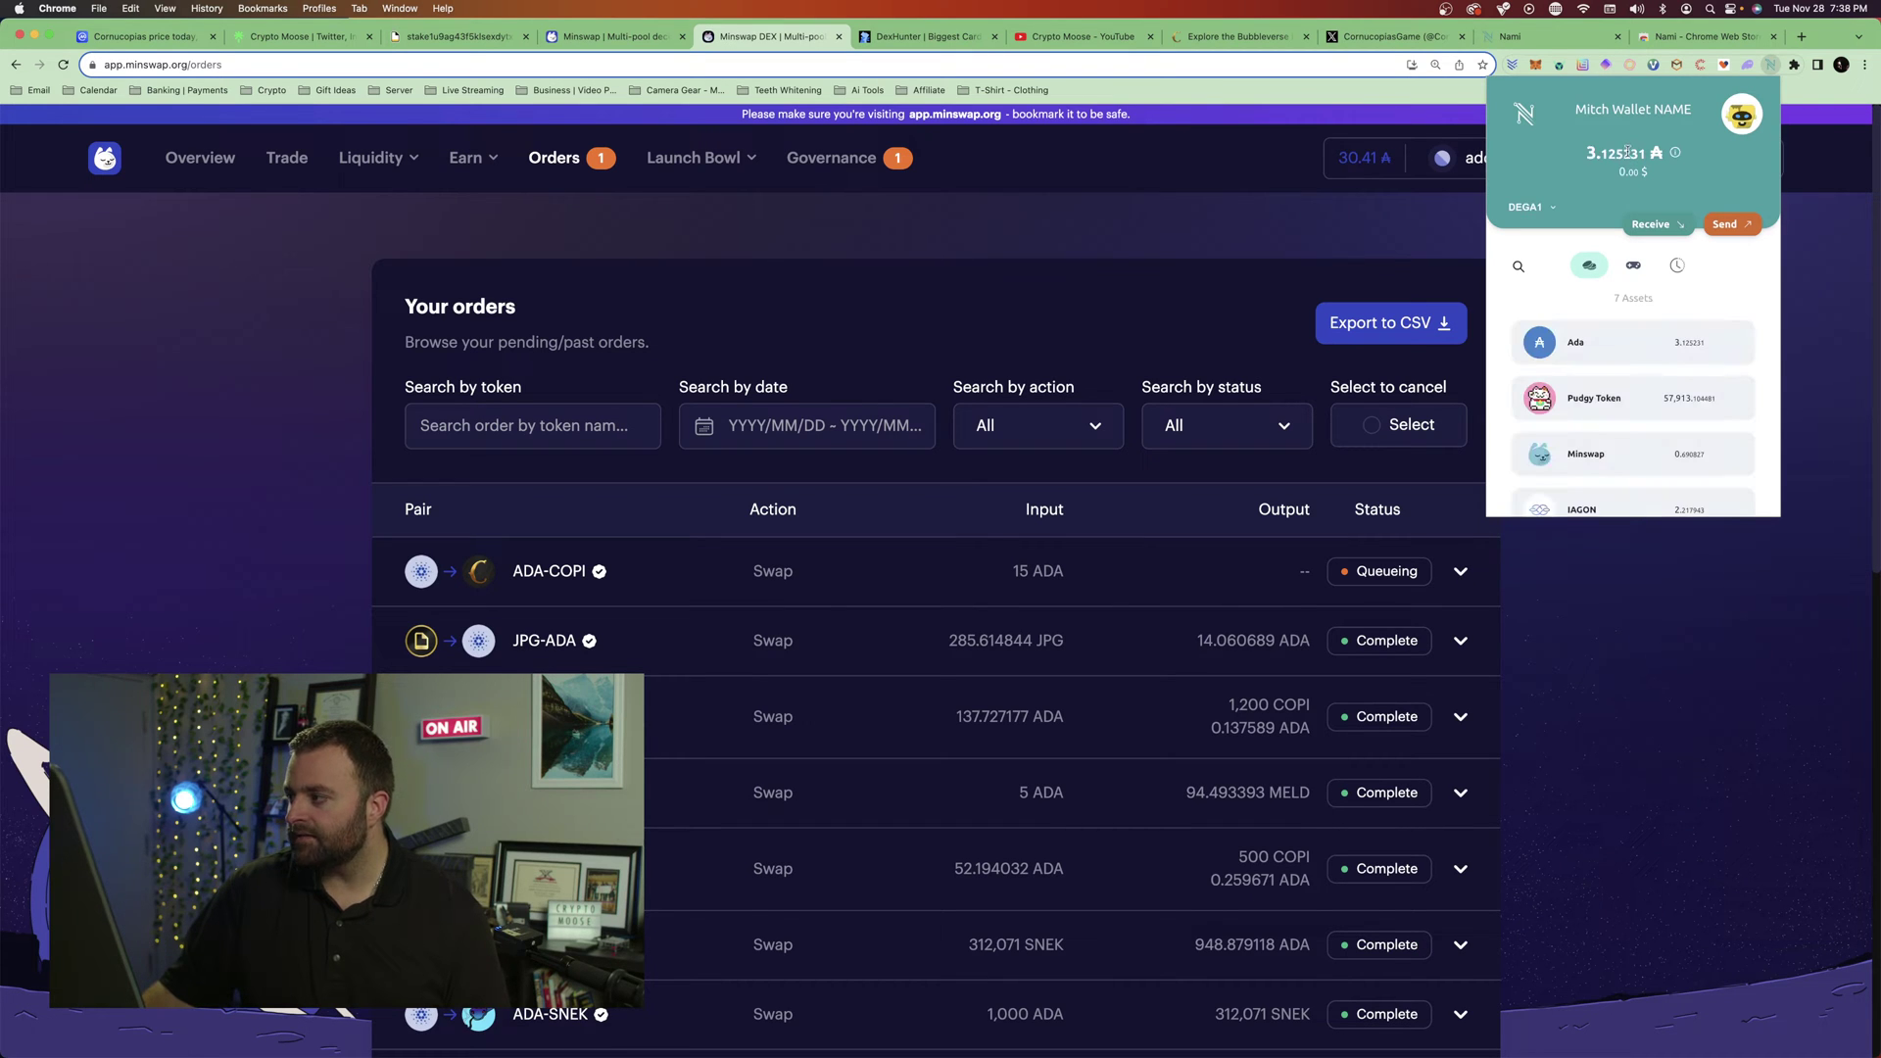
scroll(1641, 392, "down", 5)
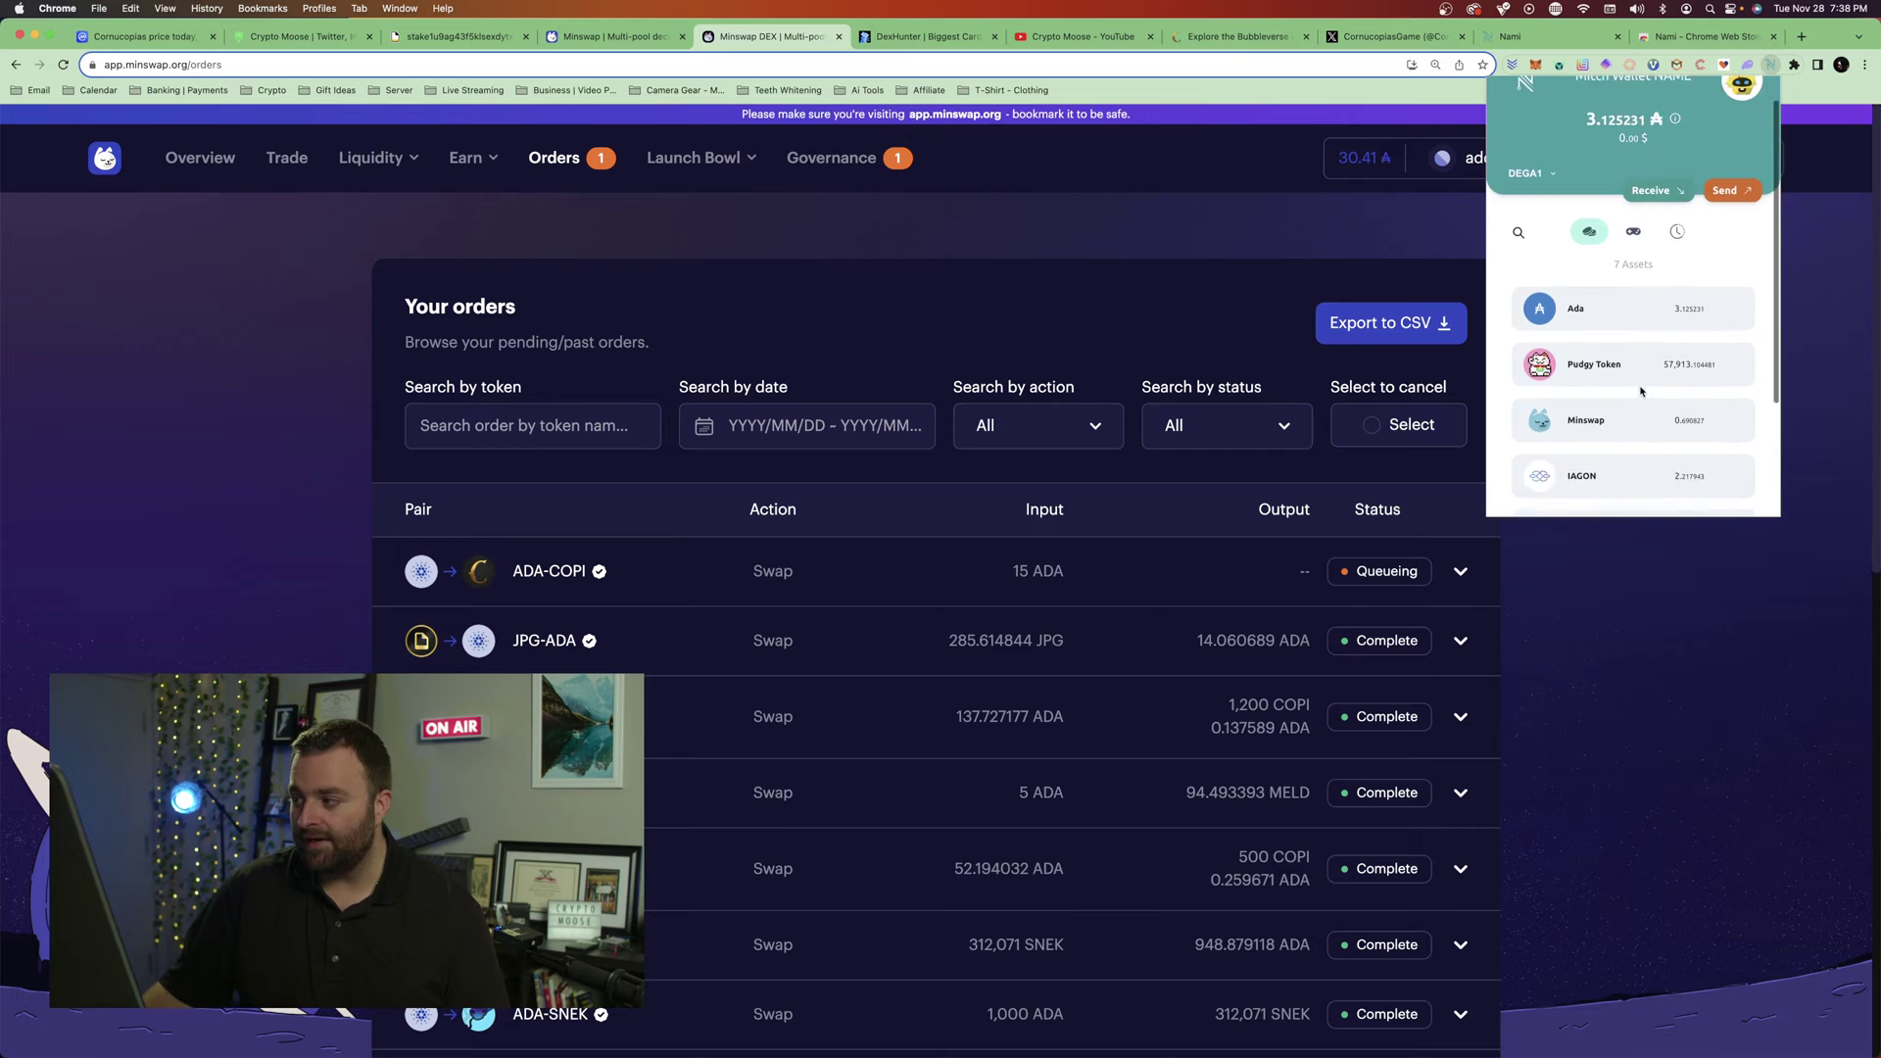
left_click(1637, 623)
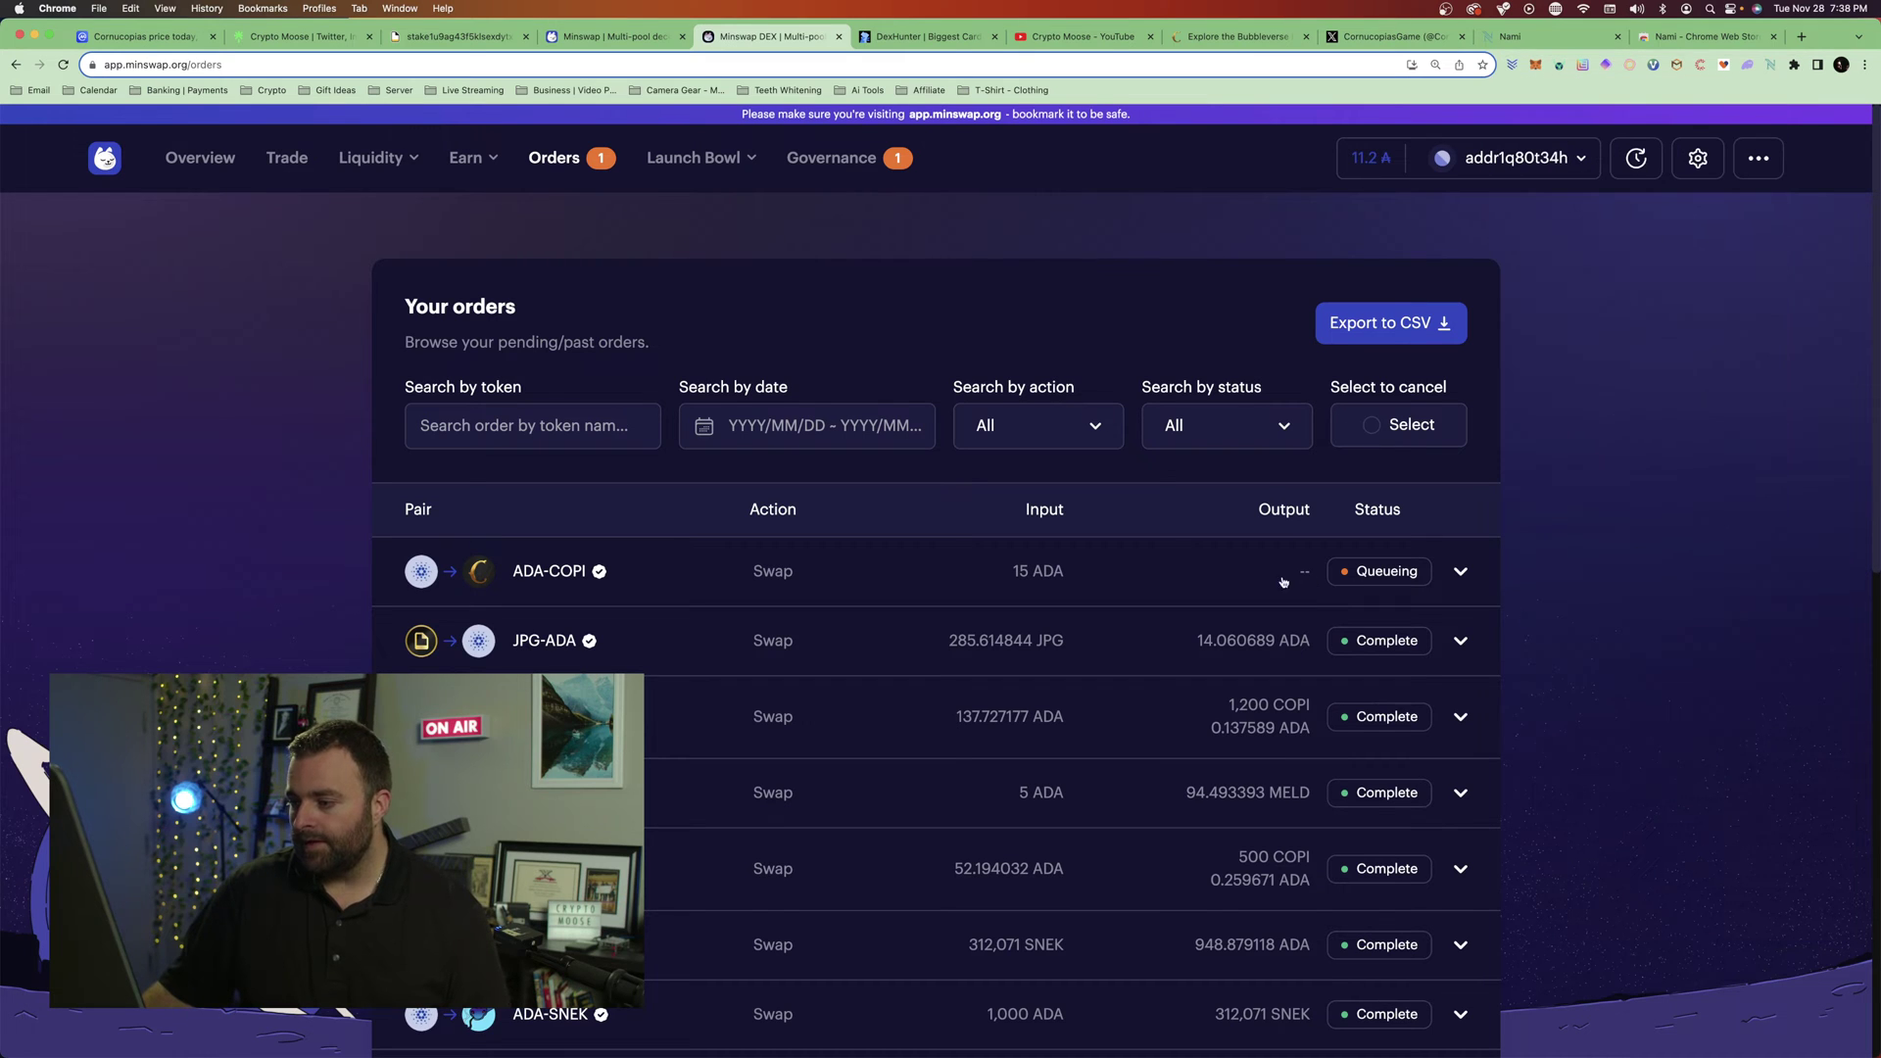
- Review the executed price and fees of the completed 15 ADA to COPI order, and collapse its details
left_click(1459, 570)
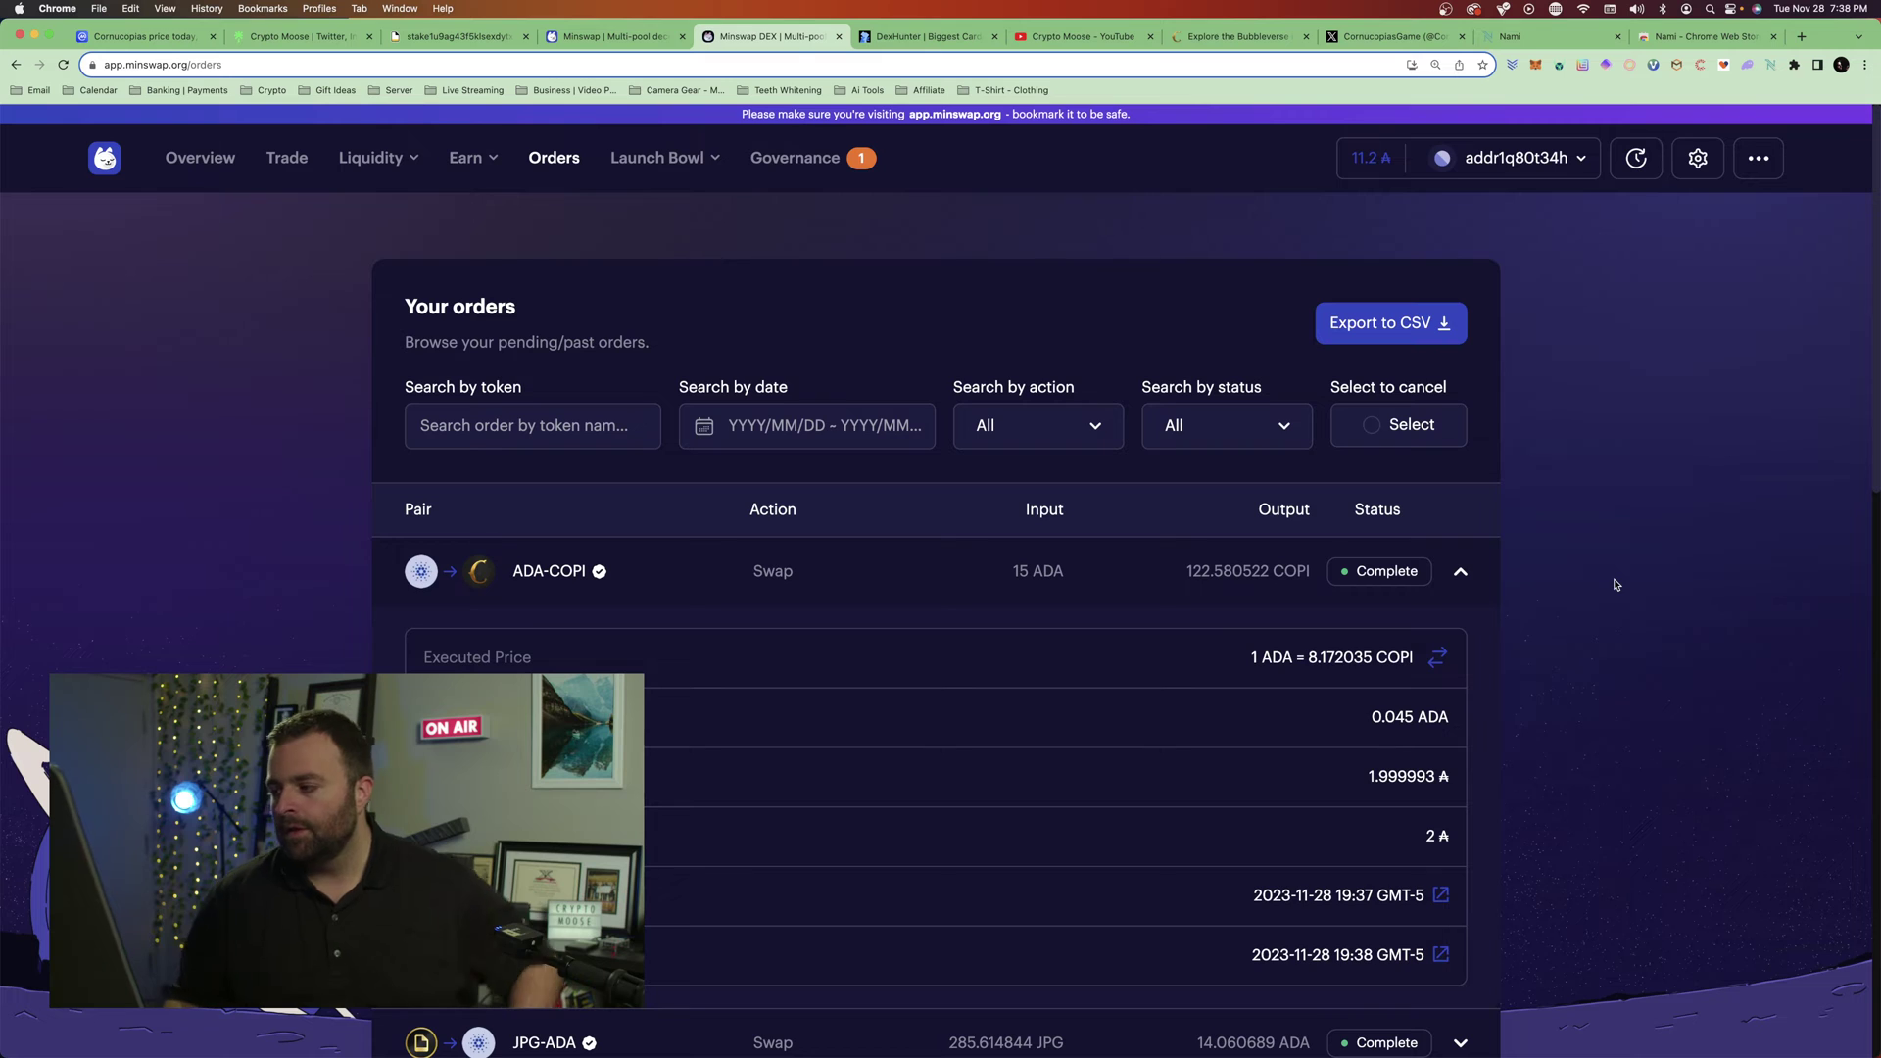
scroll(1591, 595, "down", 1)
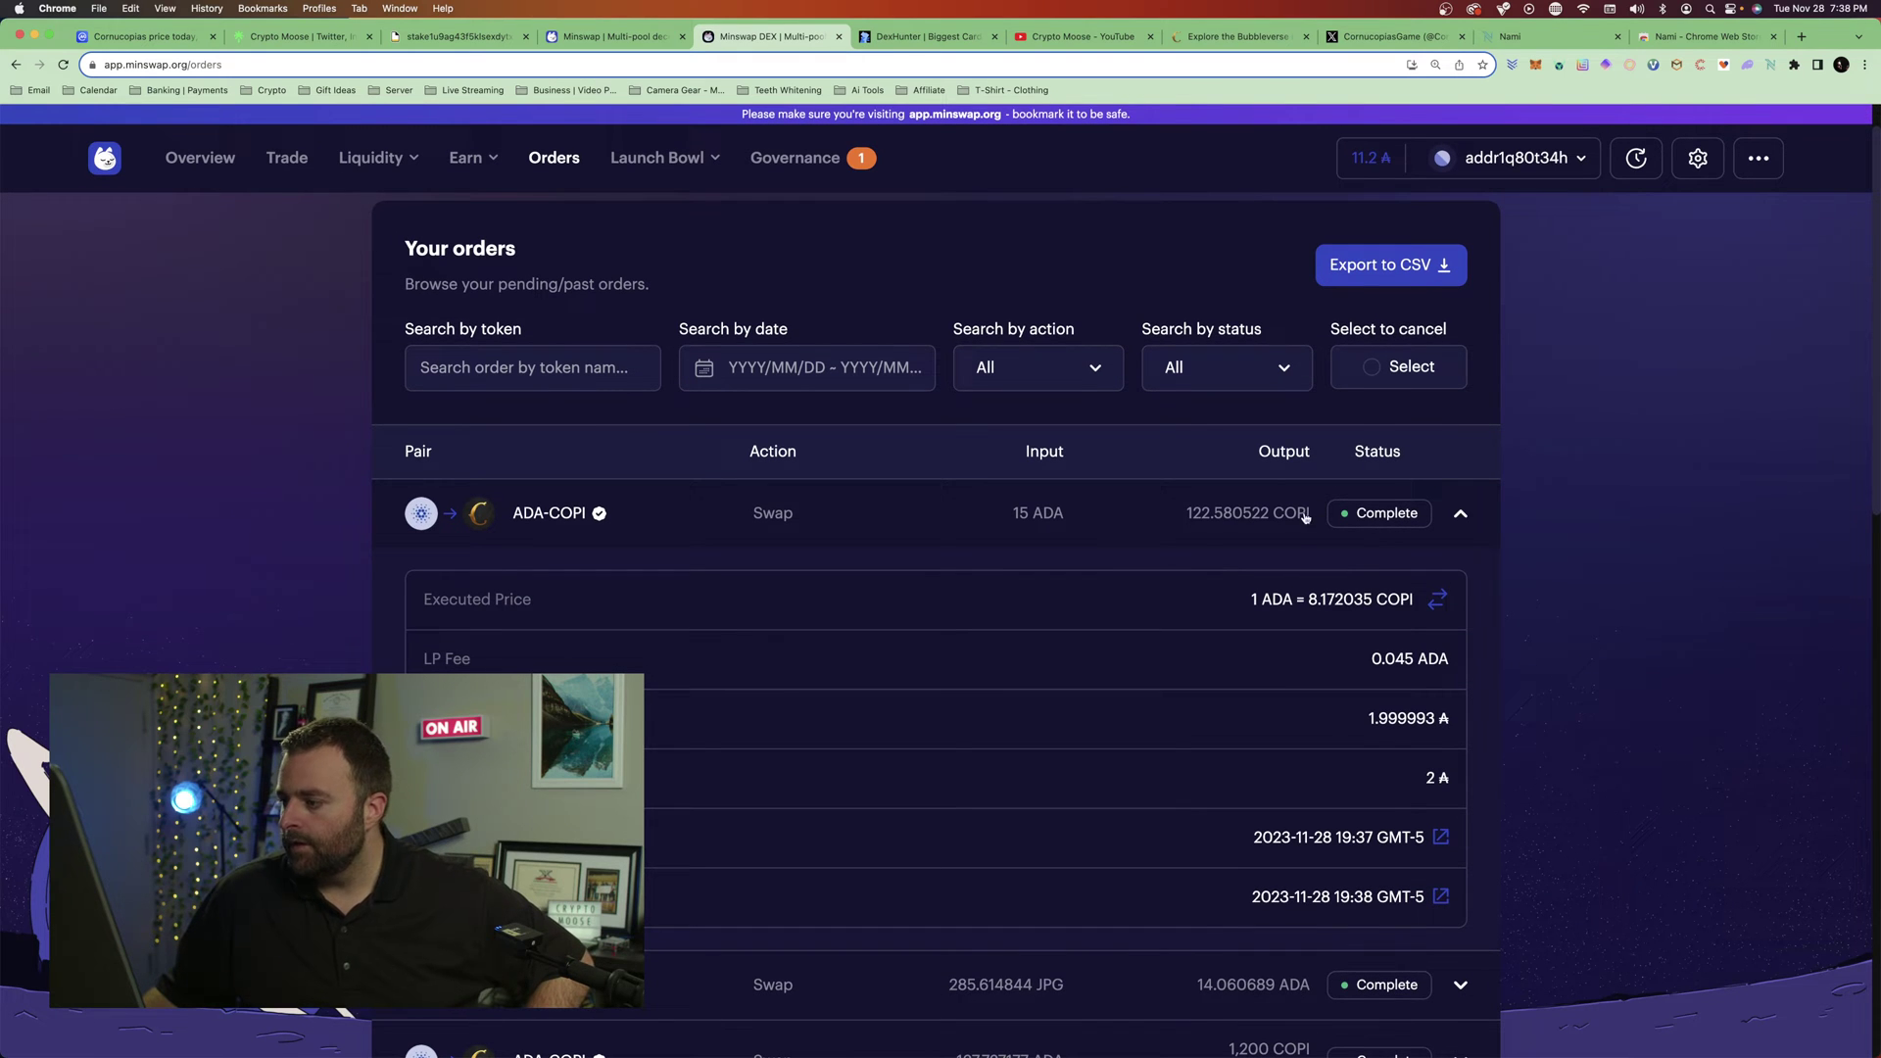
left_click(1461, 514)
left_click(1462, 513)
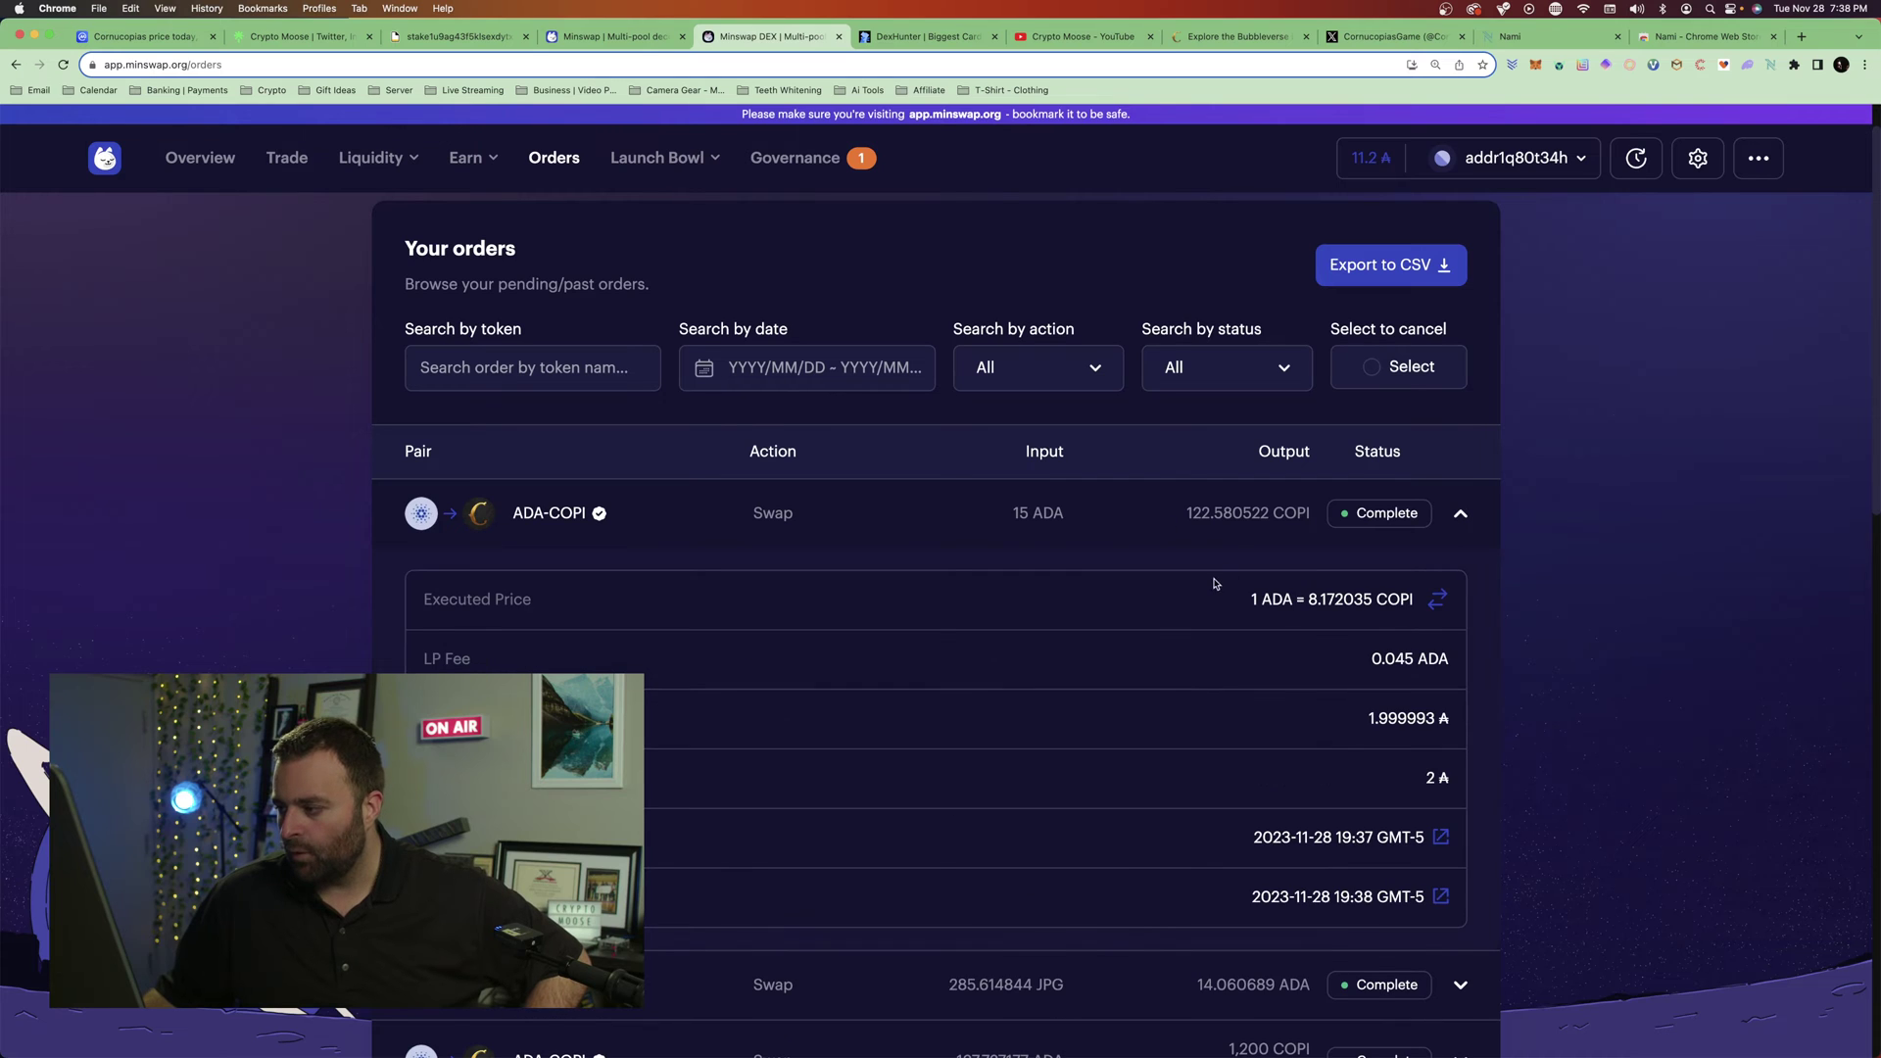
left_click(1461, 514)
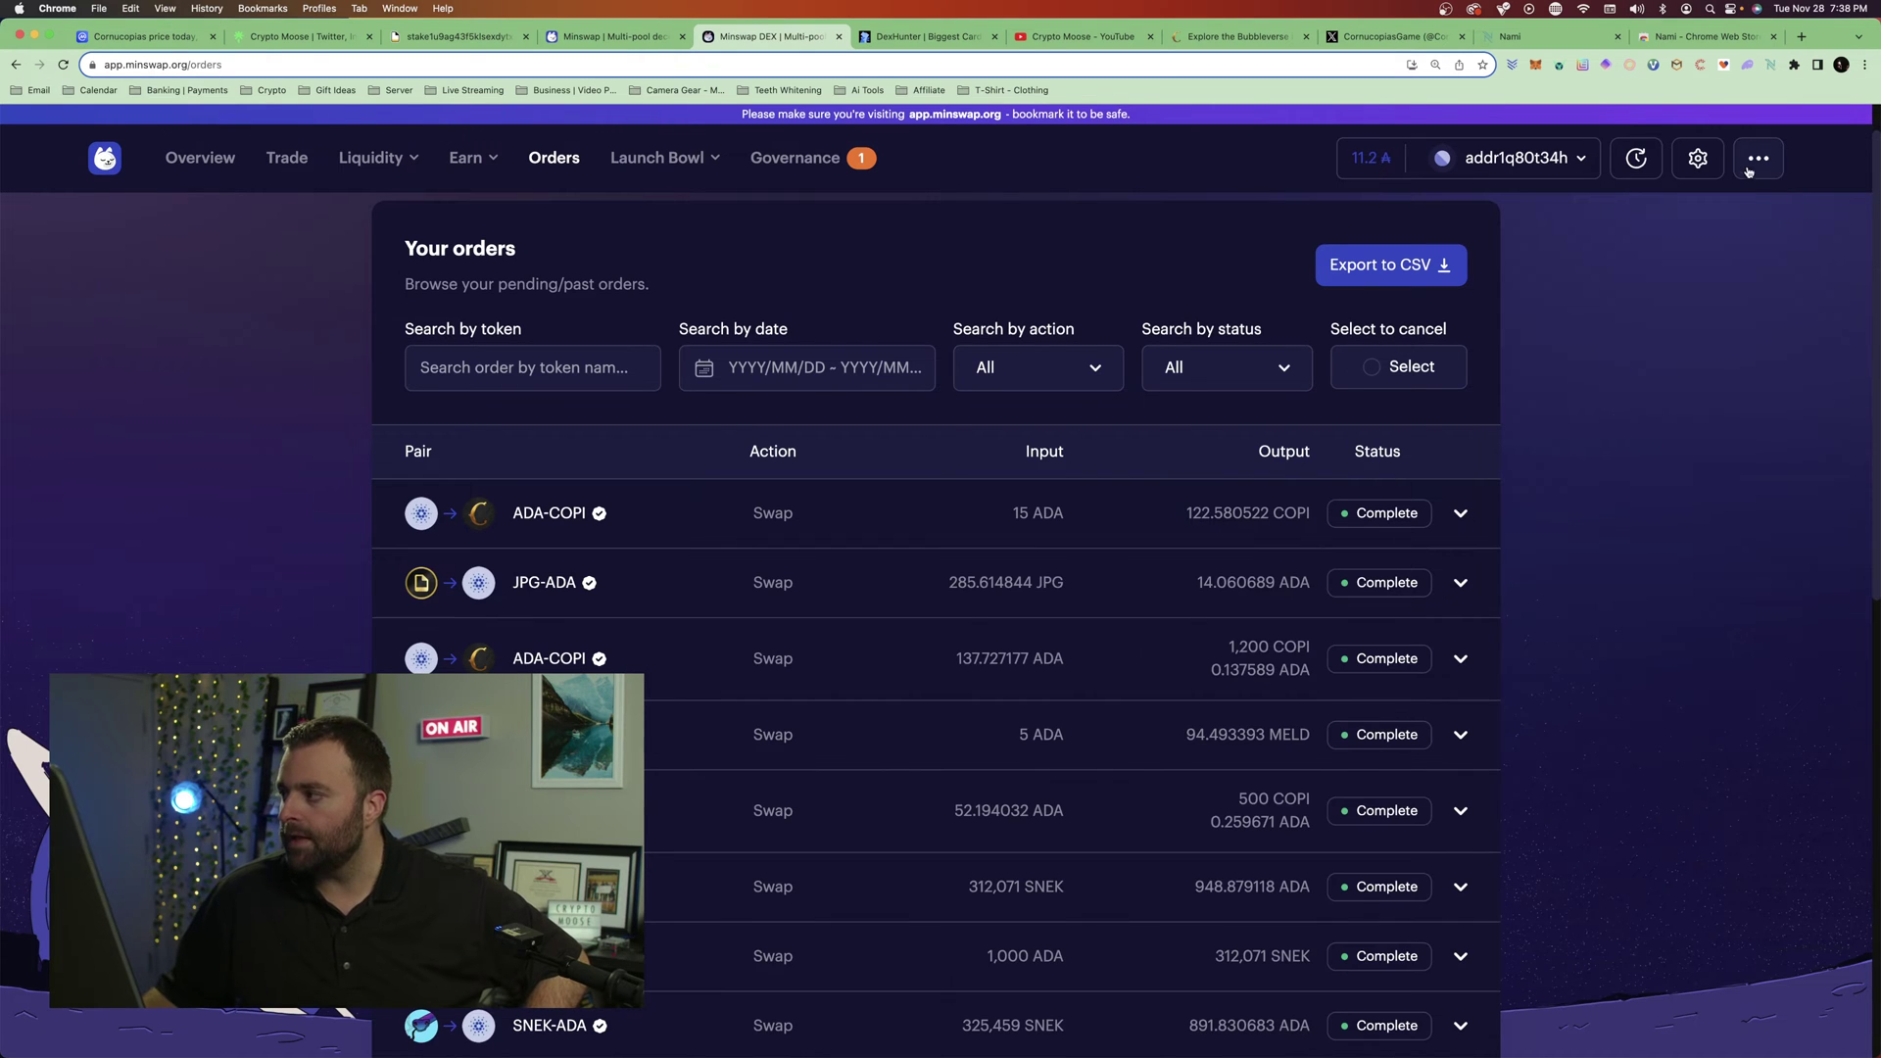
- Check the Nami wallet's Cornucopias token balance and open the latest transaction from its history in the block explorer
left_click(1765, 68)
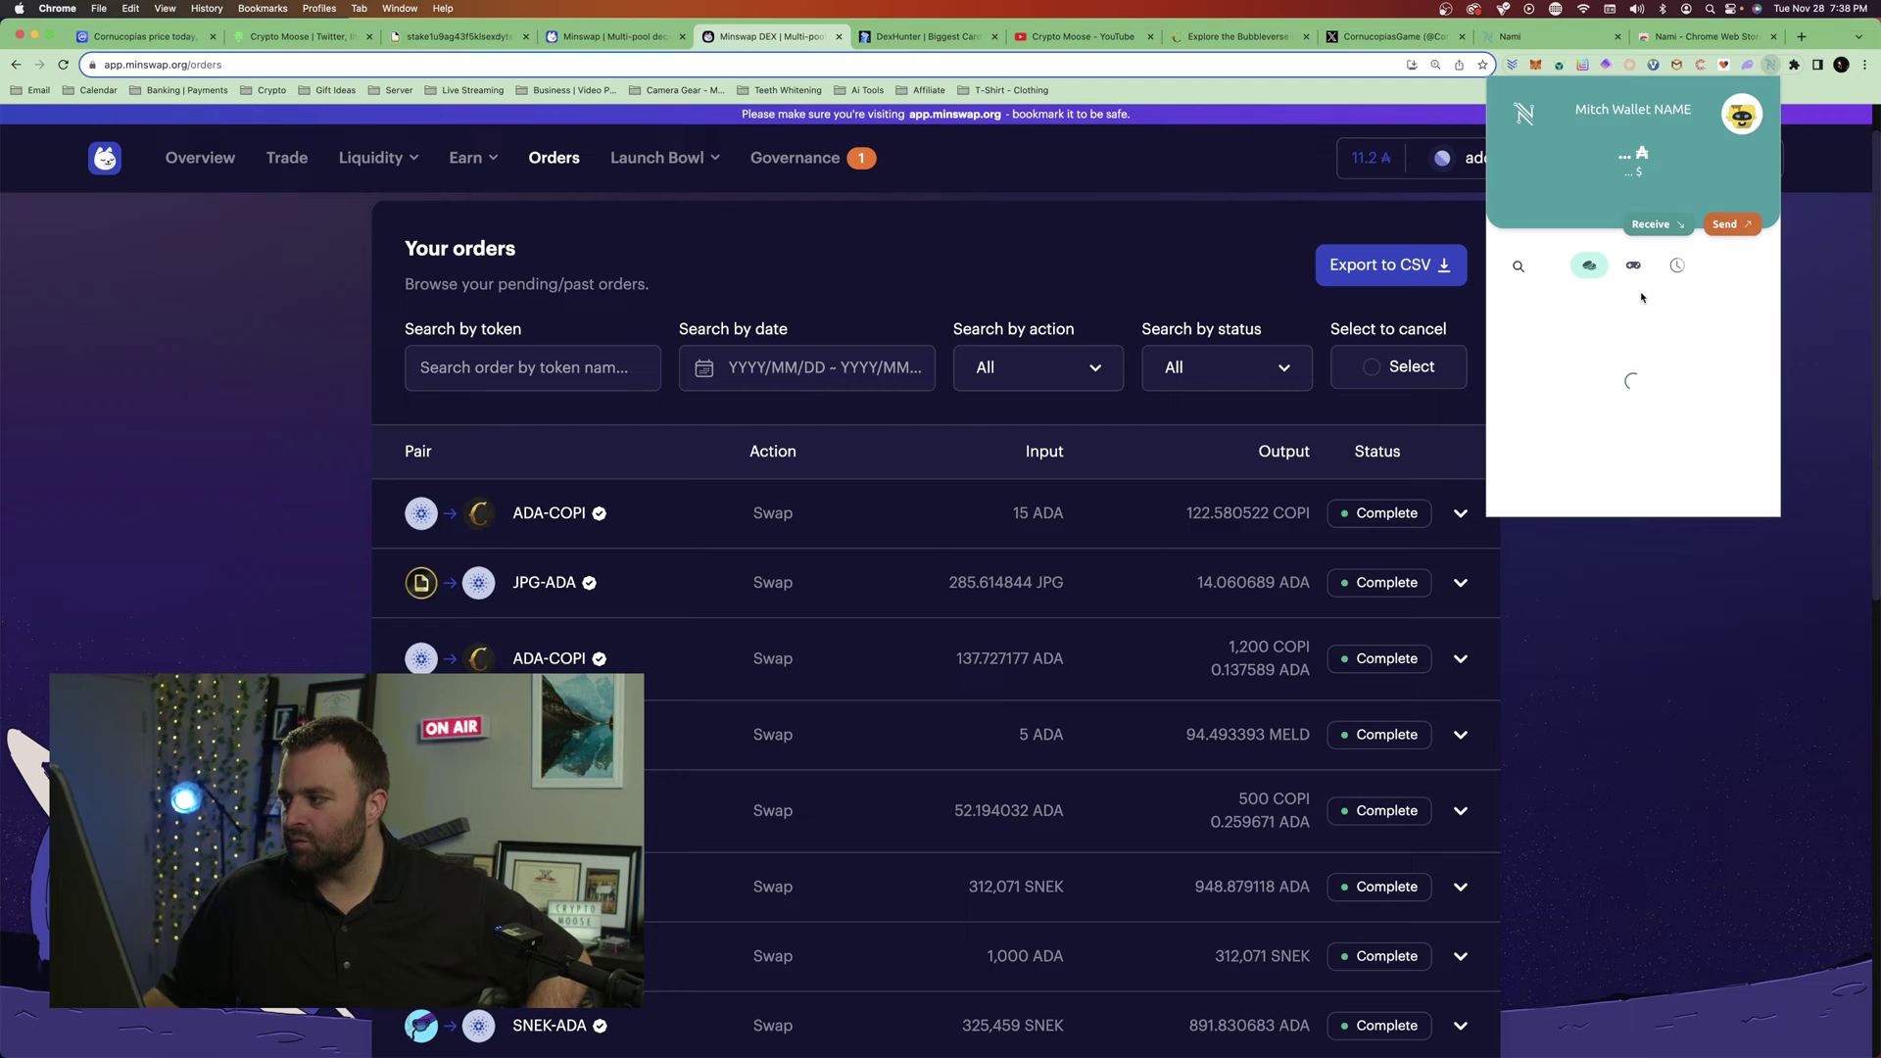
scroll(1620, 366, "down", 3)
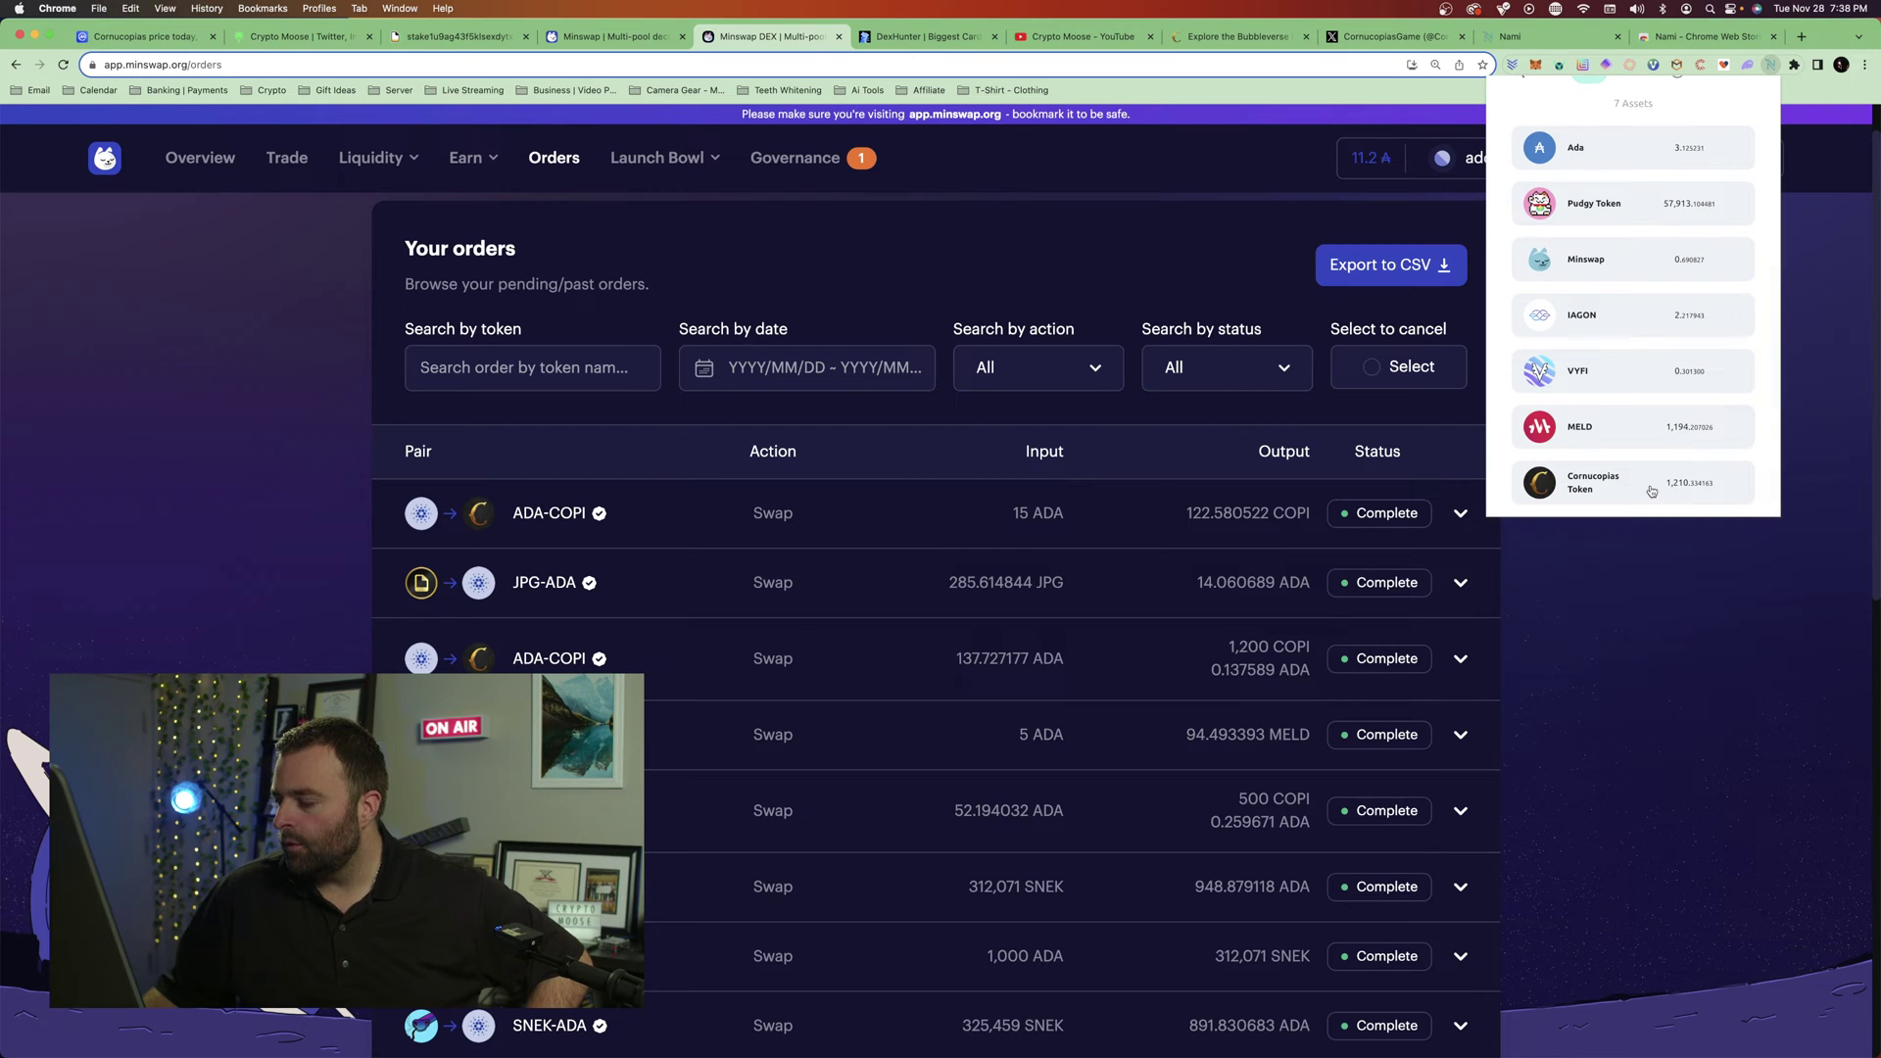
scroll(1643, 286, "up", 3)
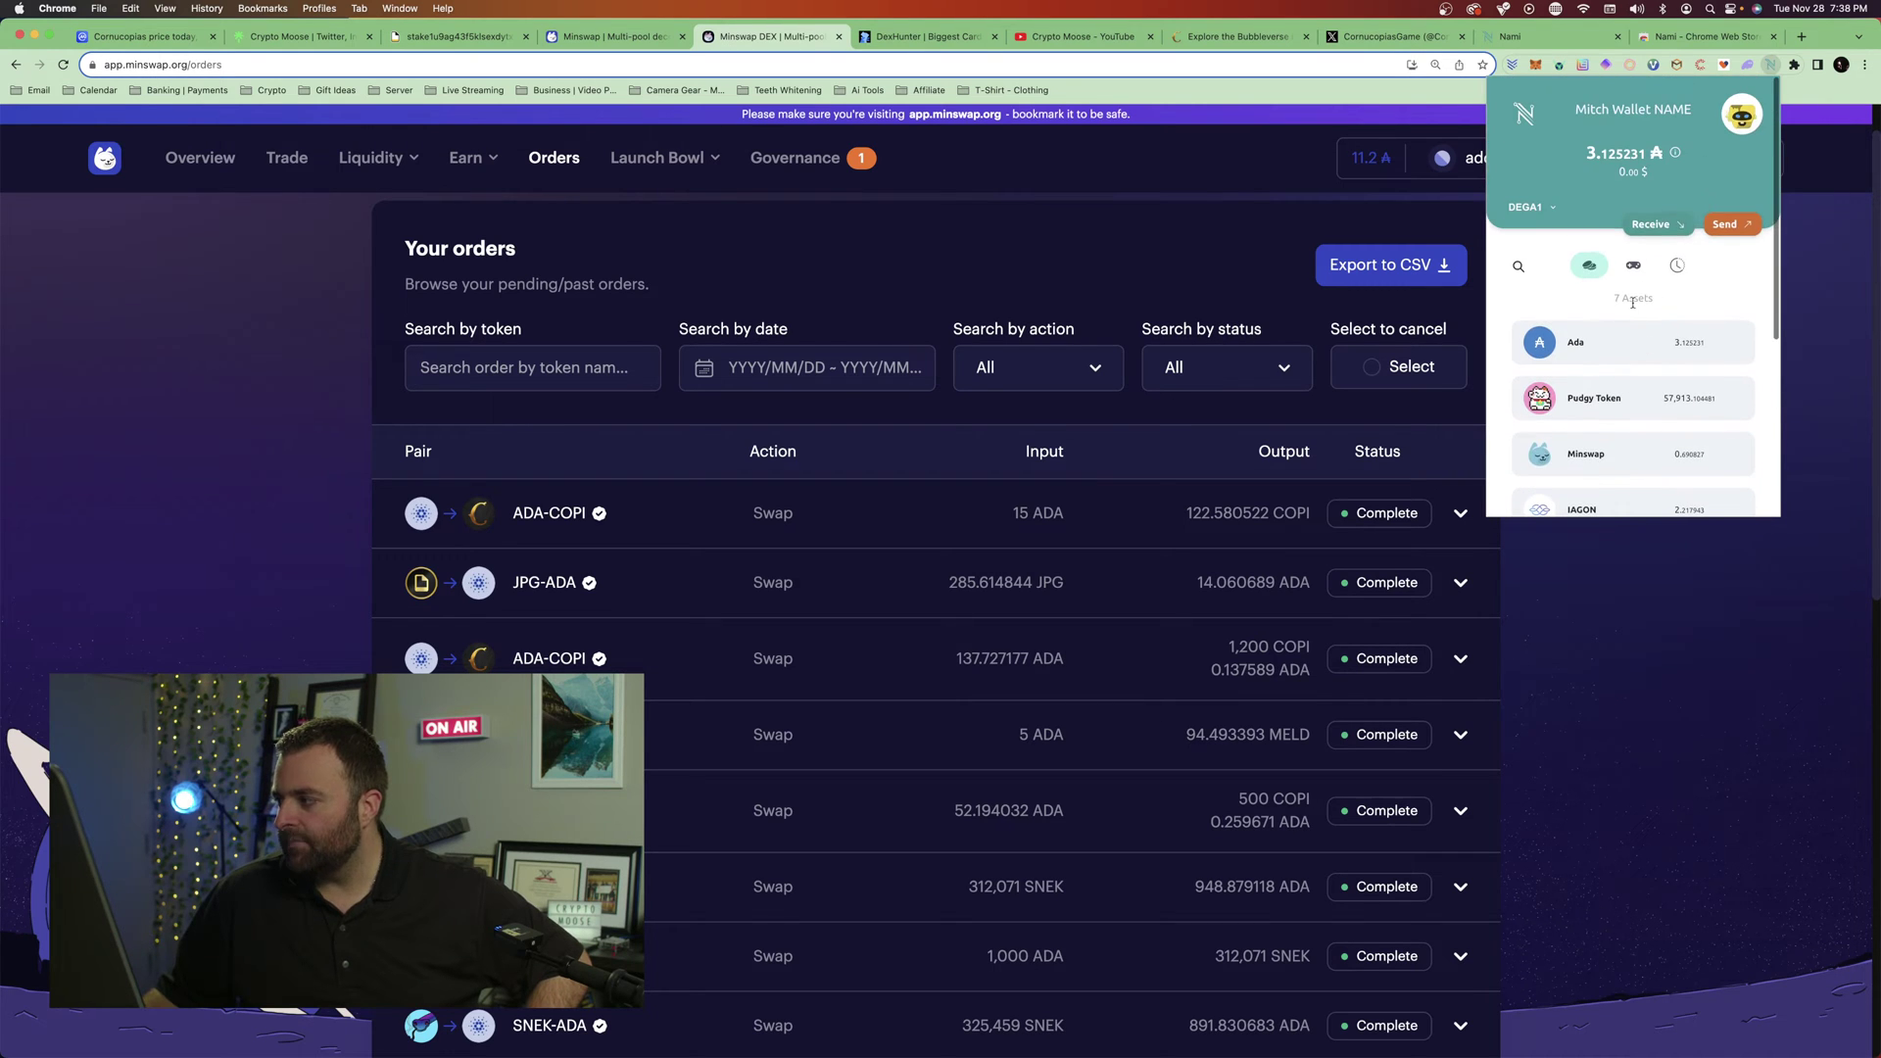
left_click(1670, 266)
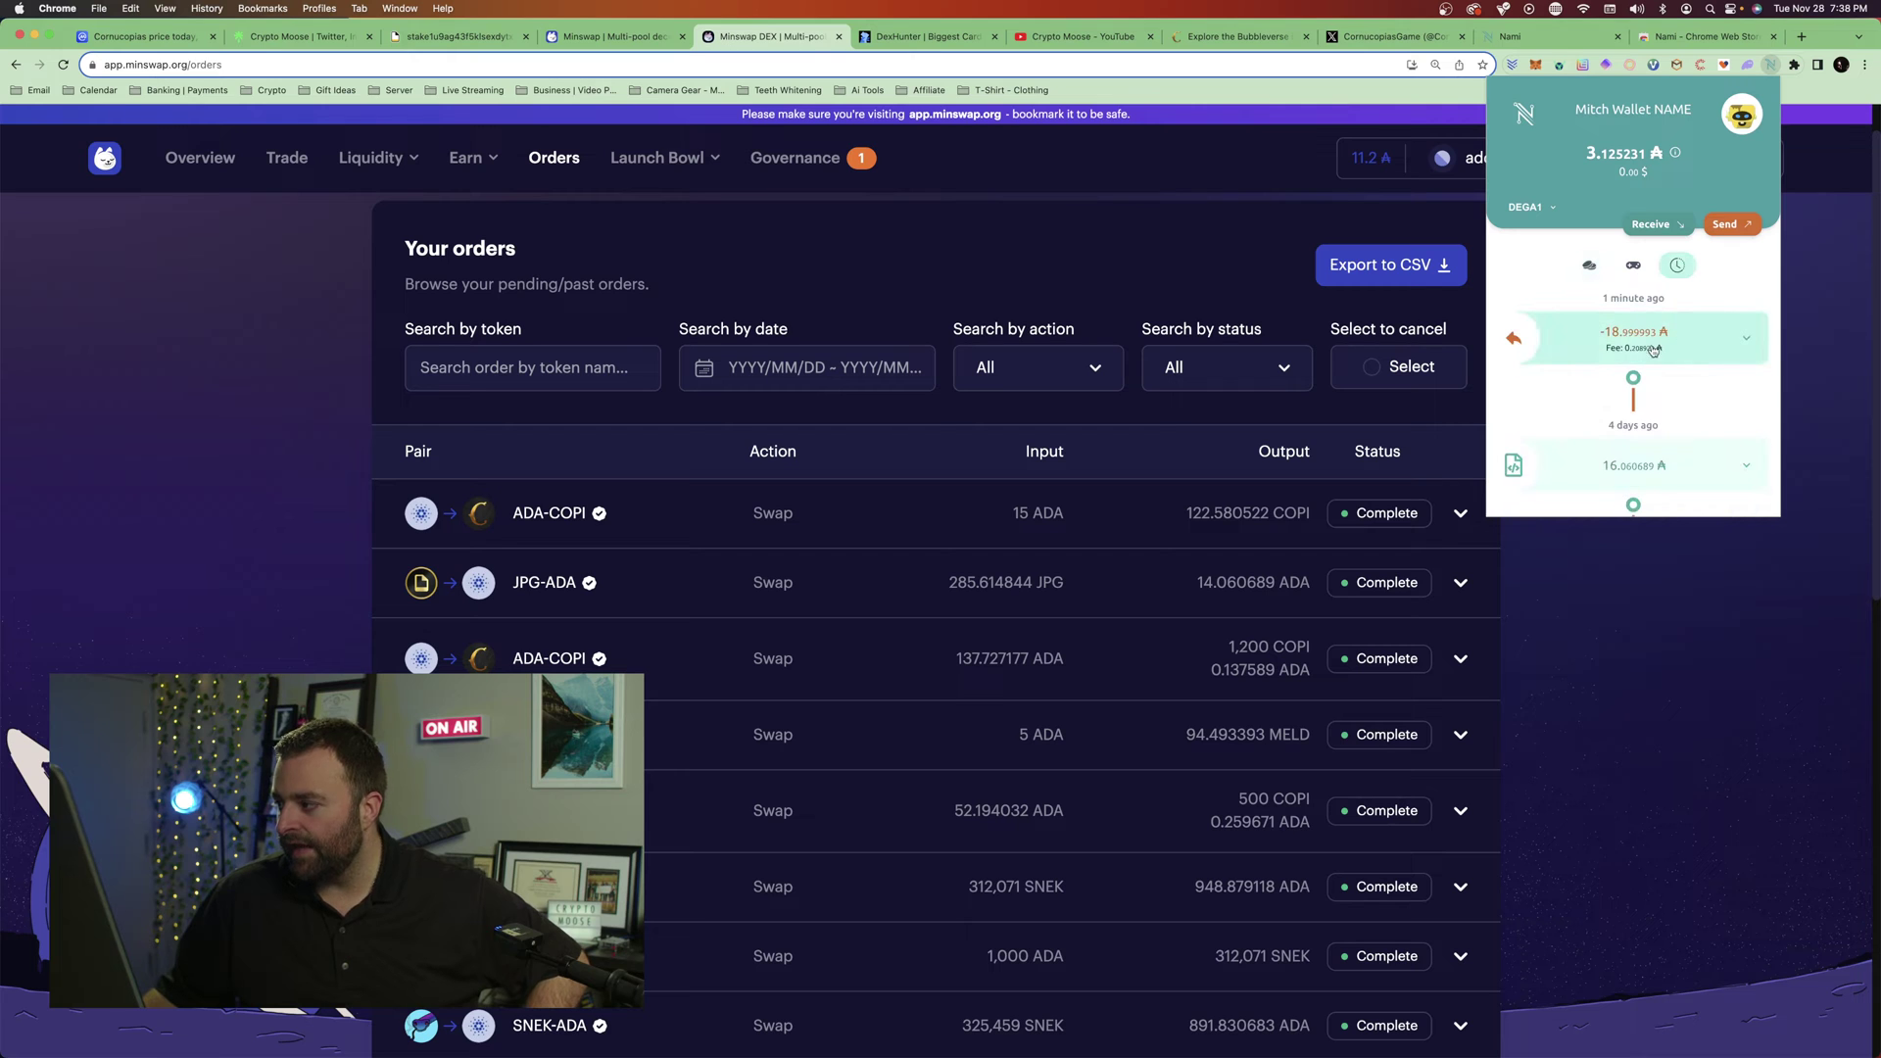
left_click(1721, 345)
left_click(1597, 409)
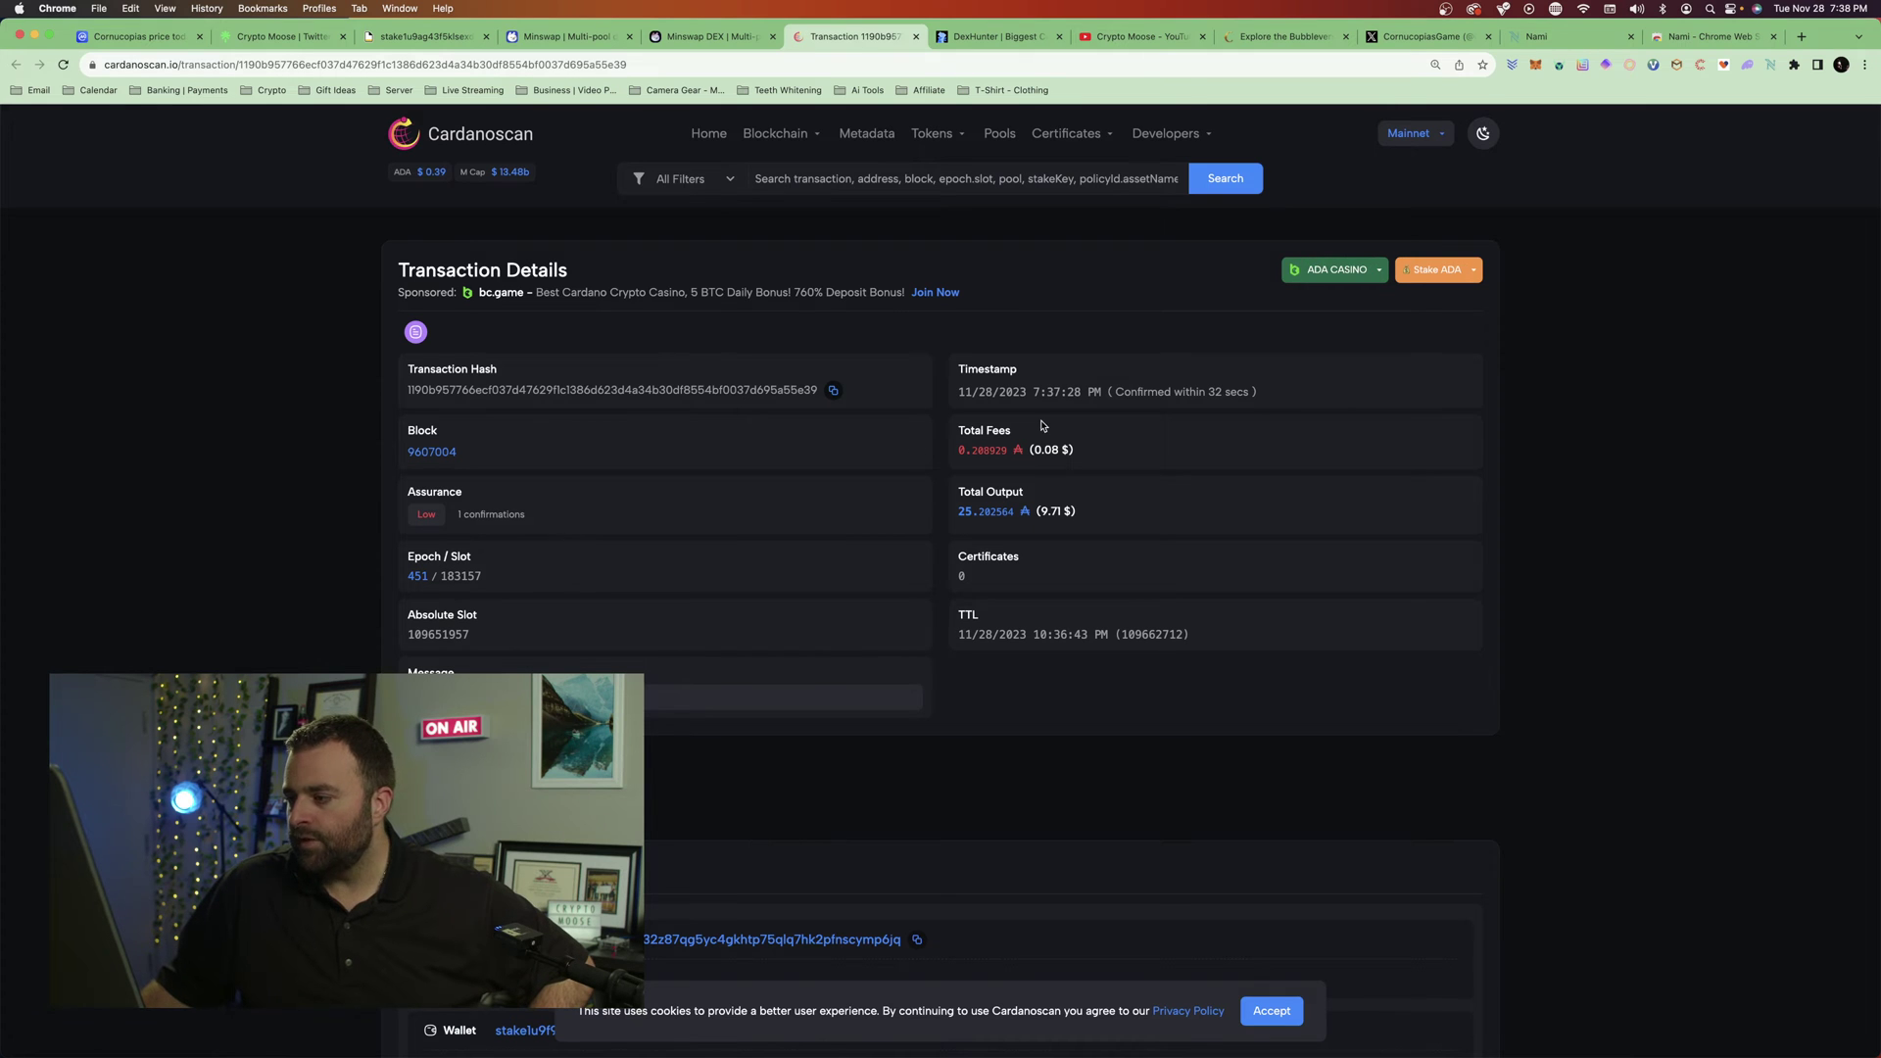
- Review the swap transaction's details and wallet summary on Cardanoscan, and return to Minswap's orders
scroll(1101, 402, "down", 3)
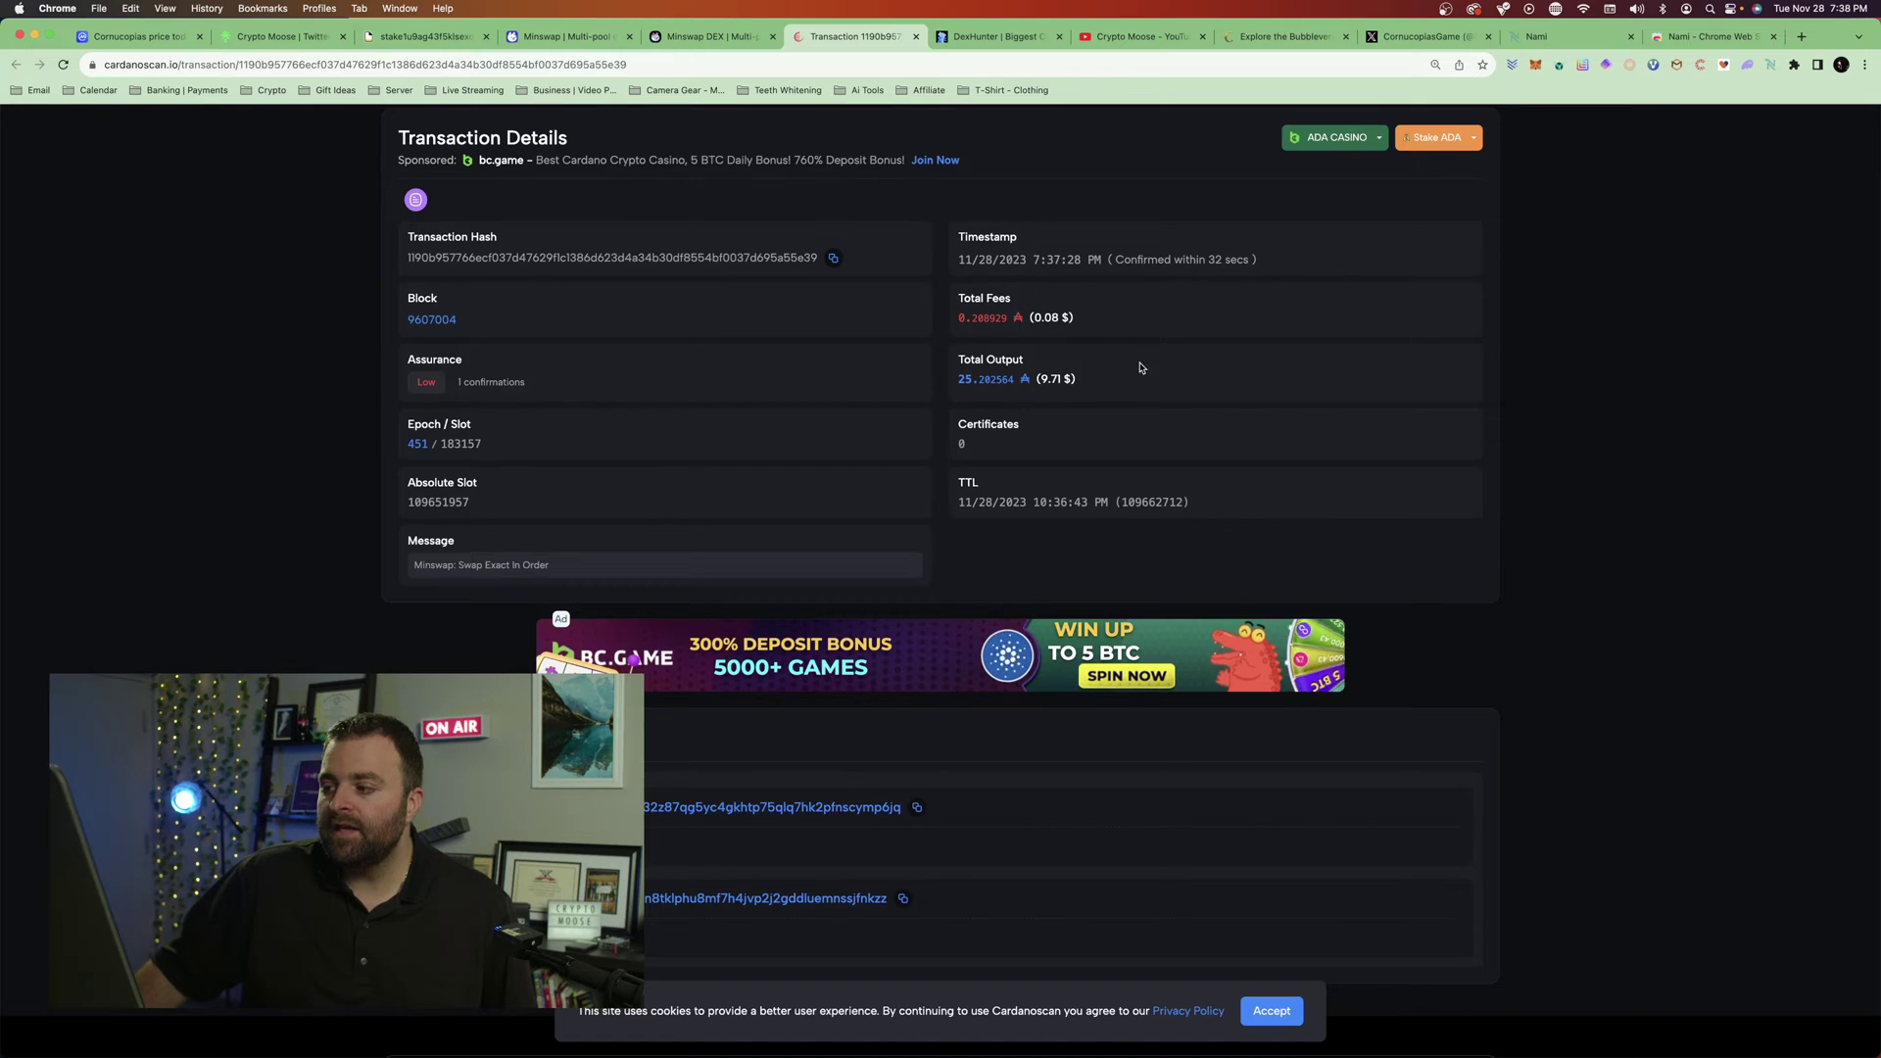
scroll(1139, 371, "down", 1)
scroll(1140, 370, "down", 4)
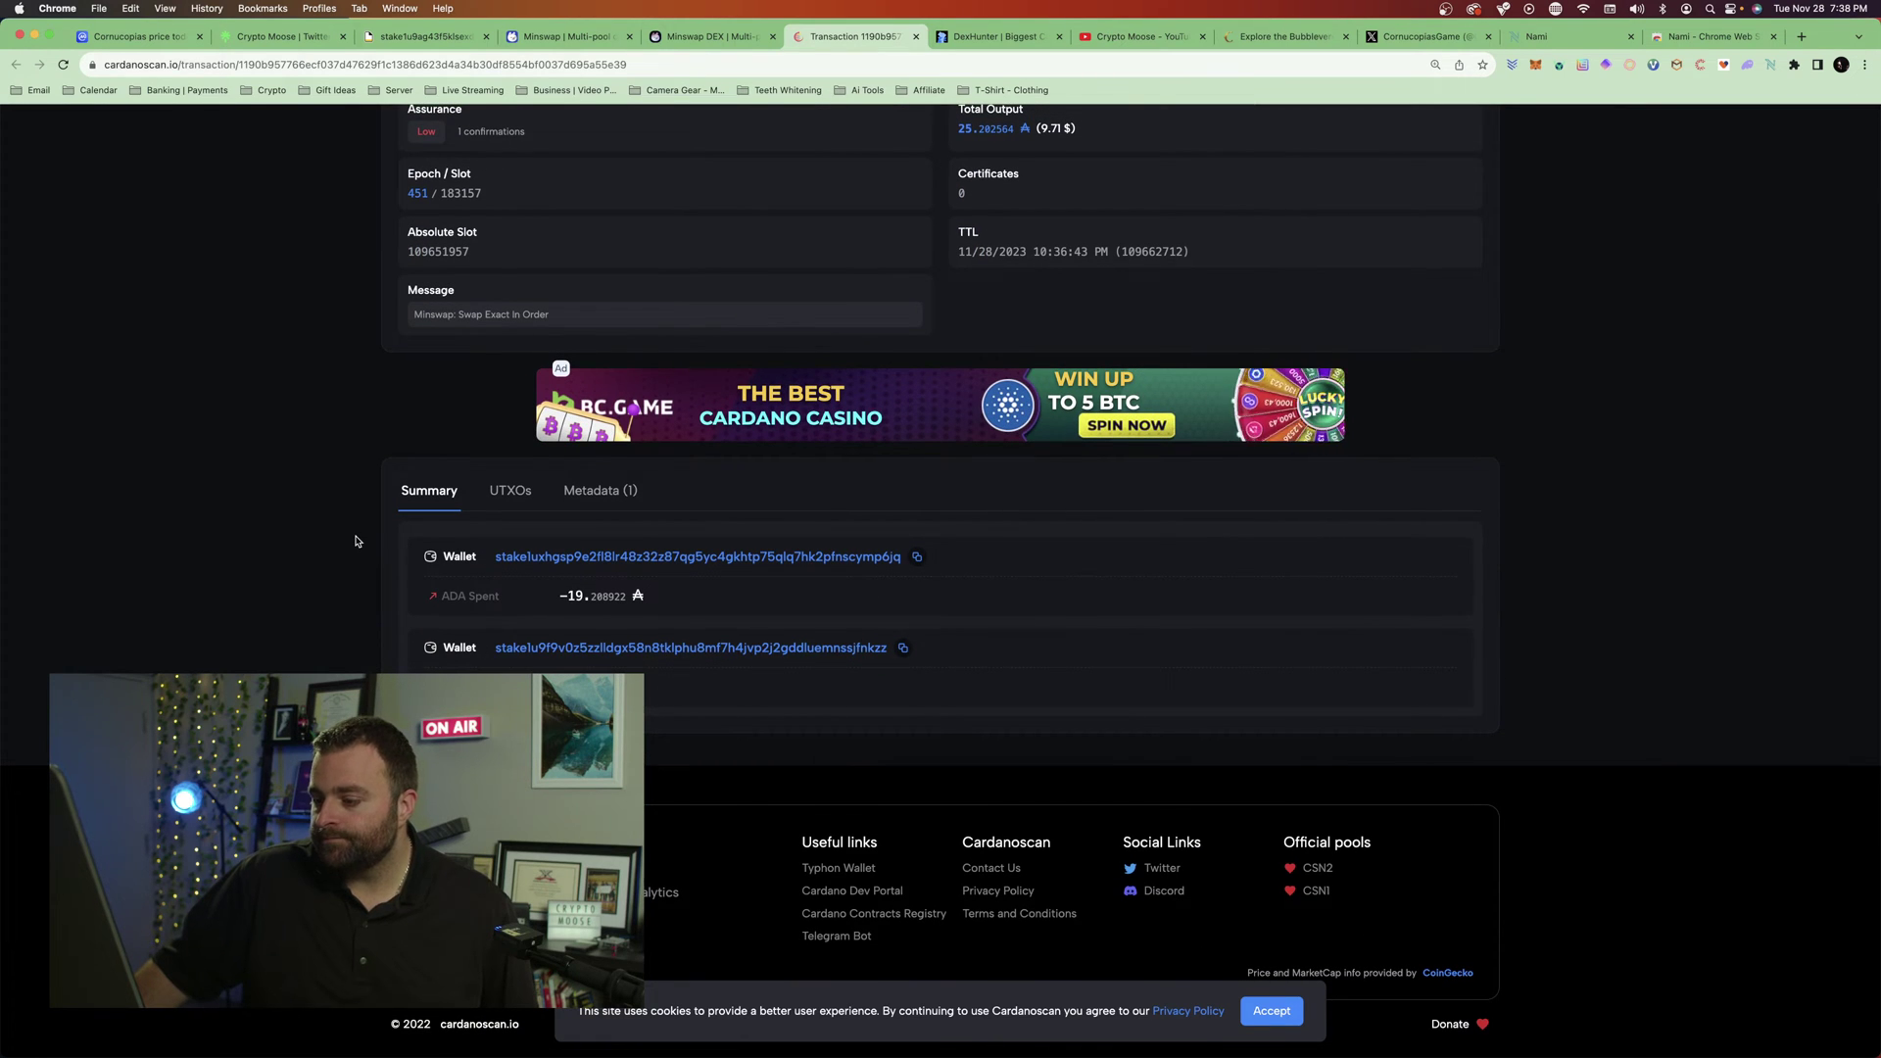
scroll(356, 541, "up", 8)
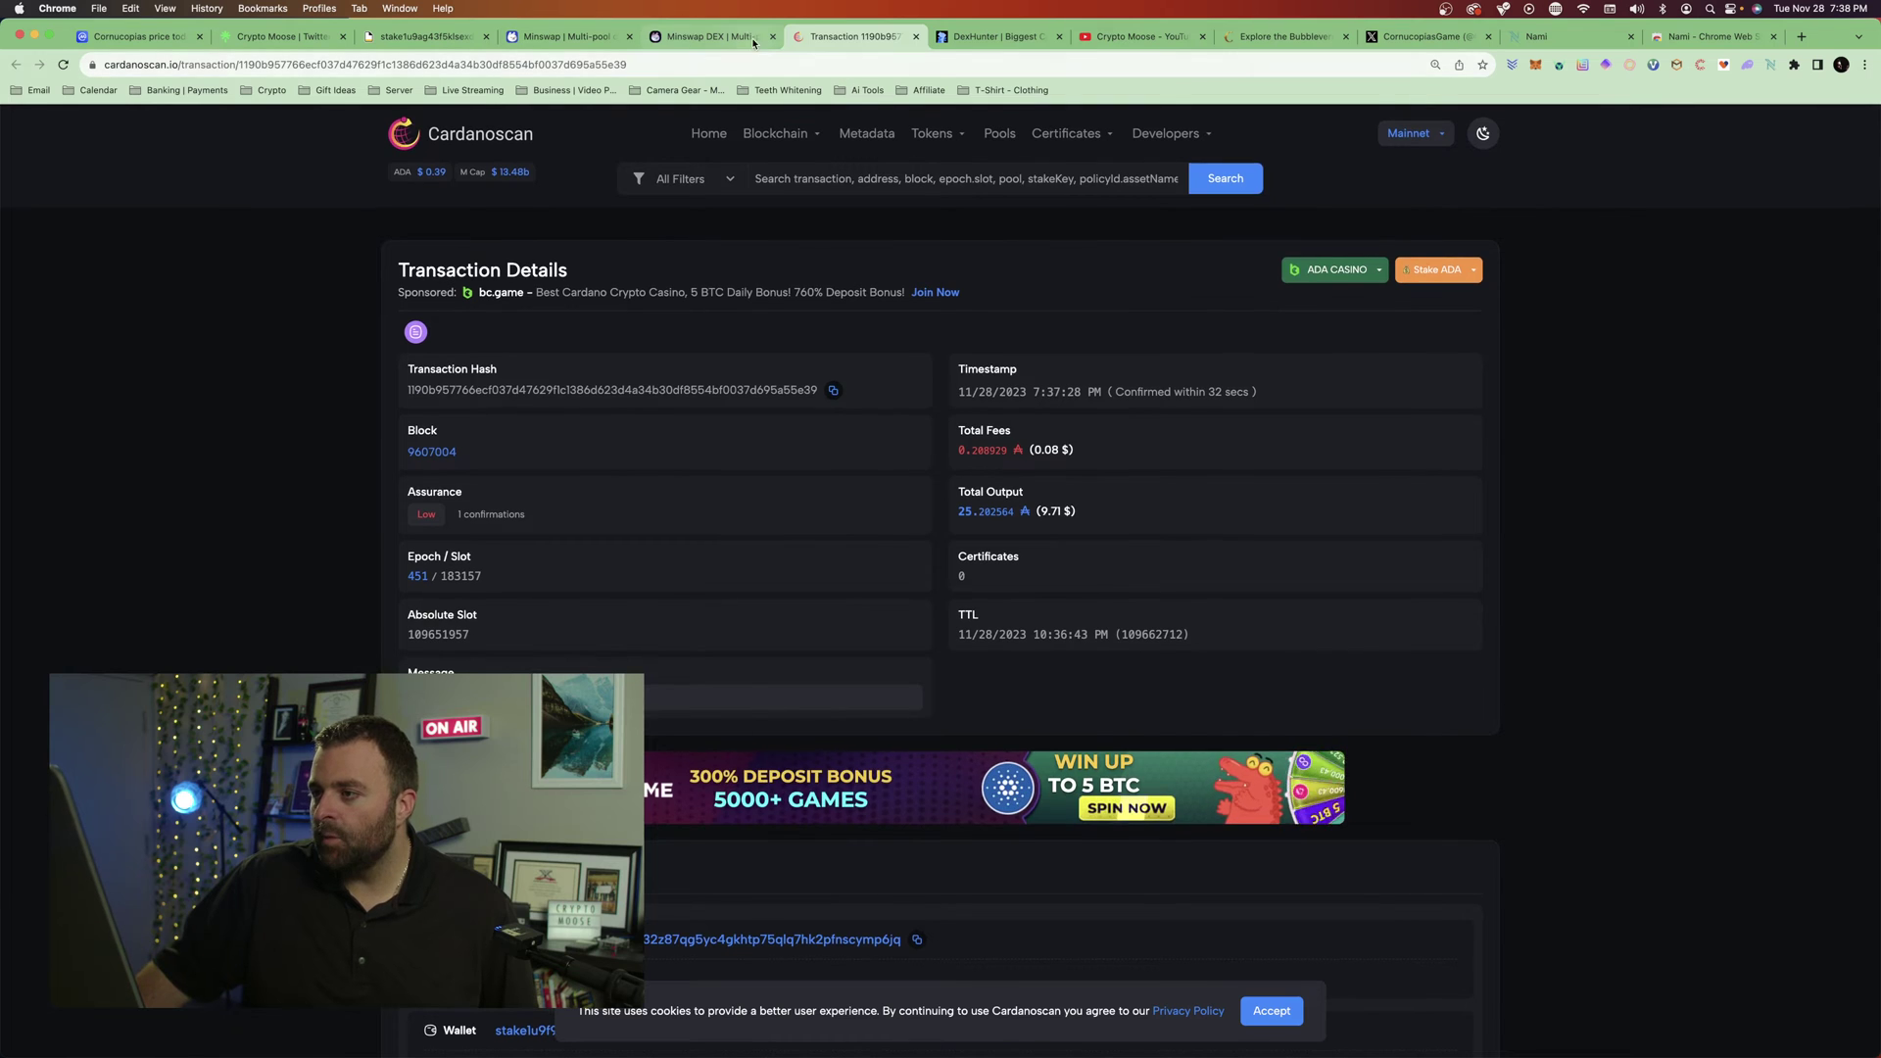
left_click(743, 40)
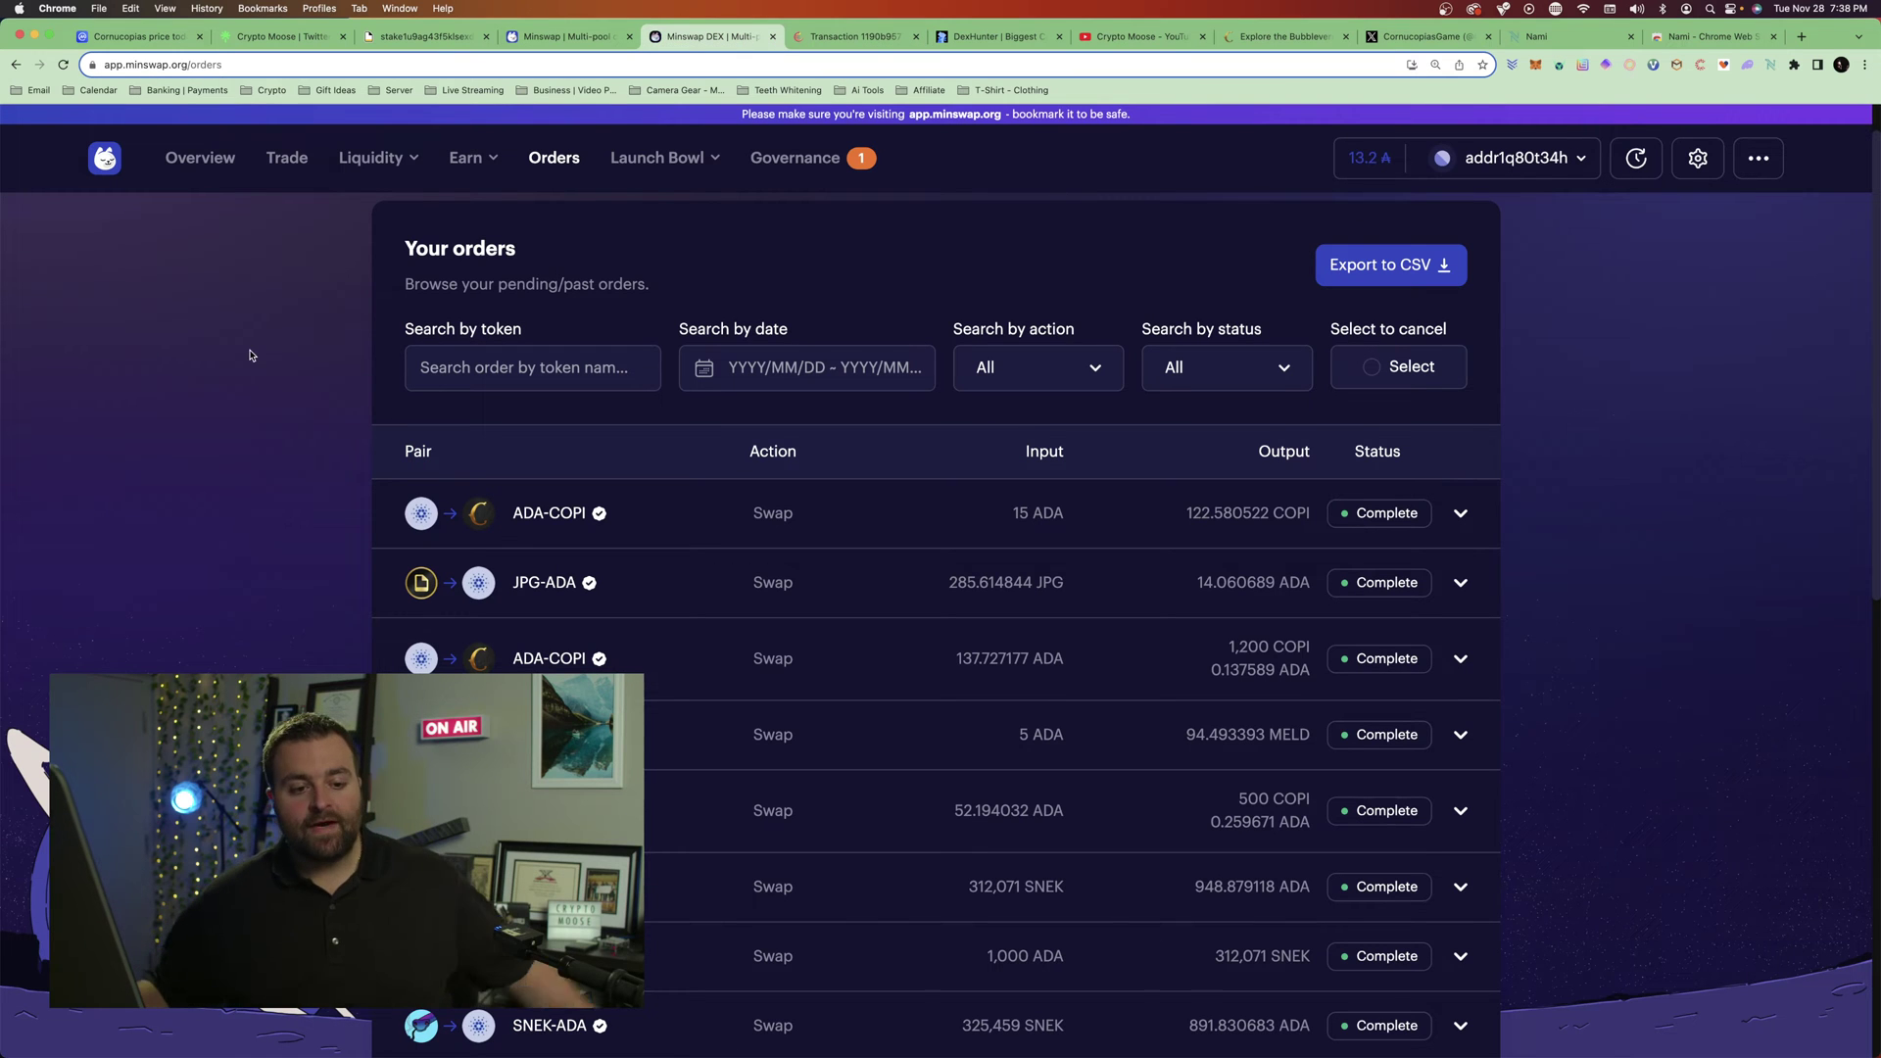
- Switch to the DexHunter site, launch its app, and close the Minswap and Cardanoscan pages
left_click(989, 37)
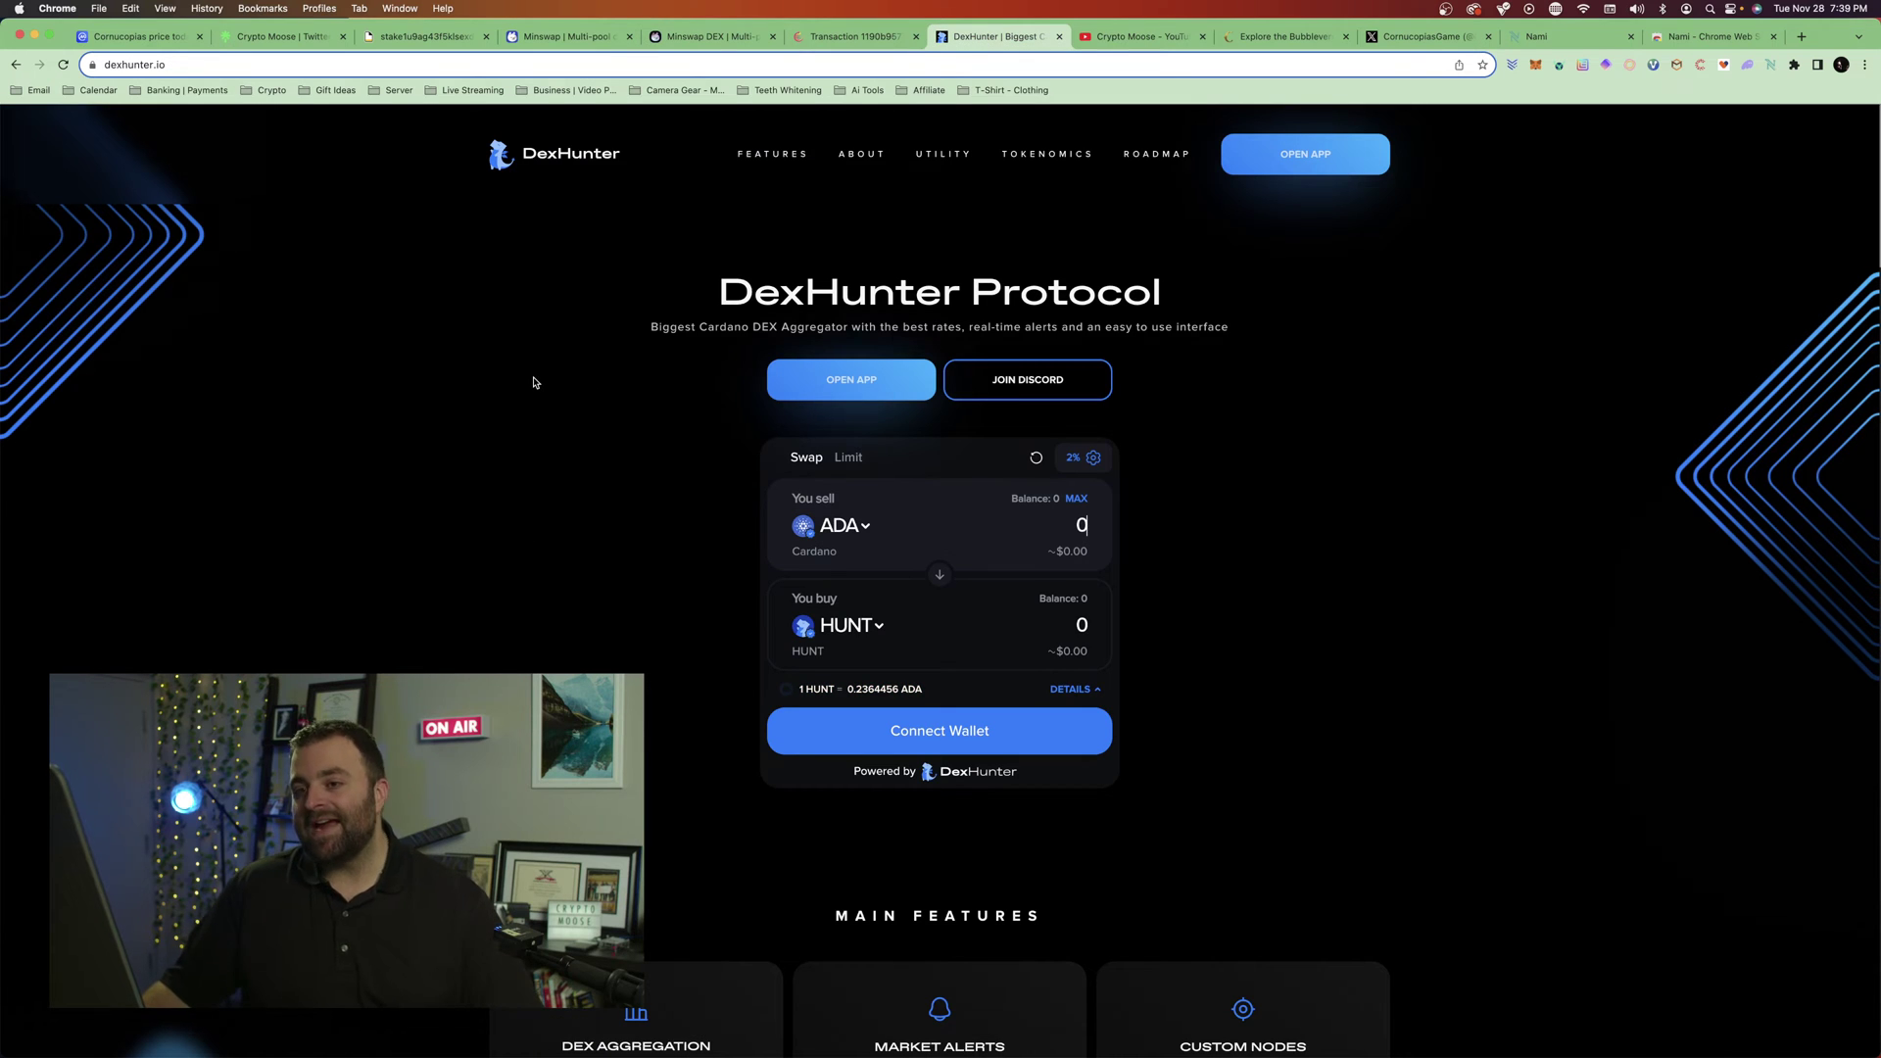
left_click(907, 387)
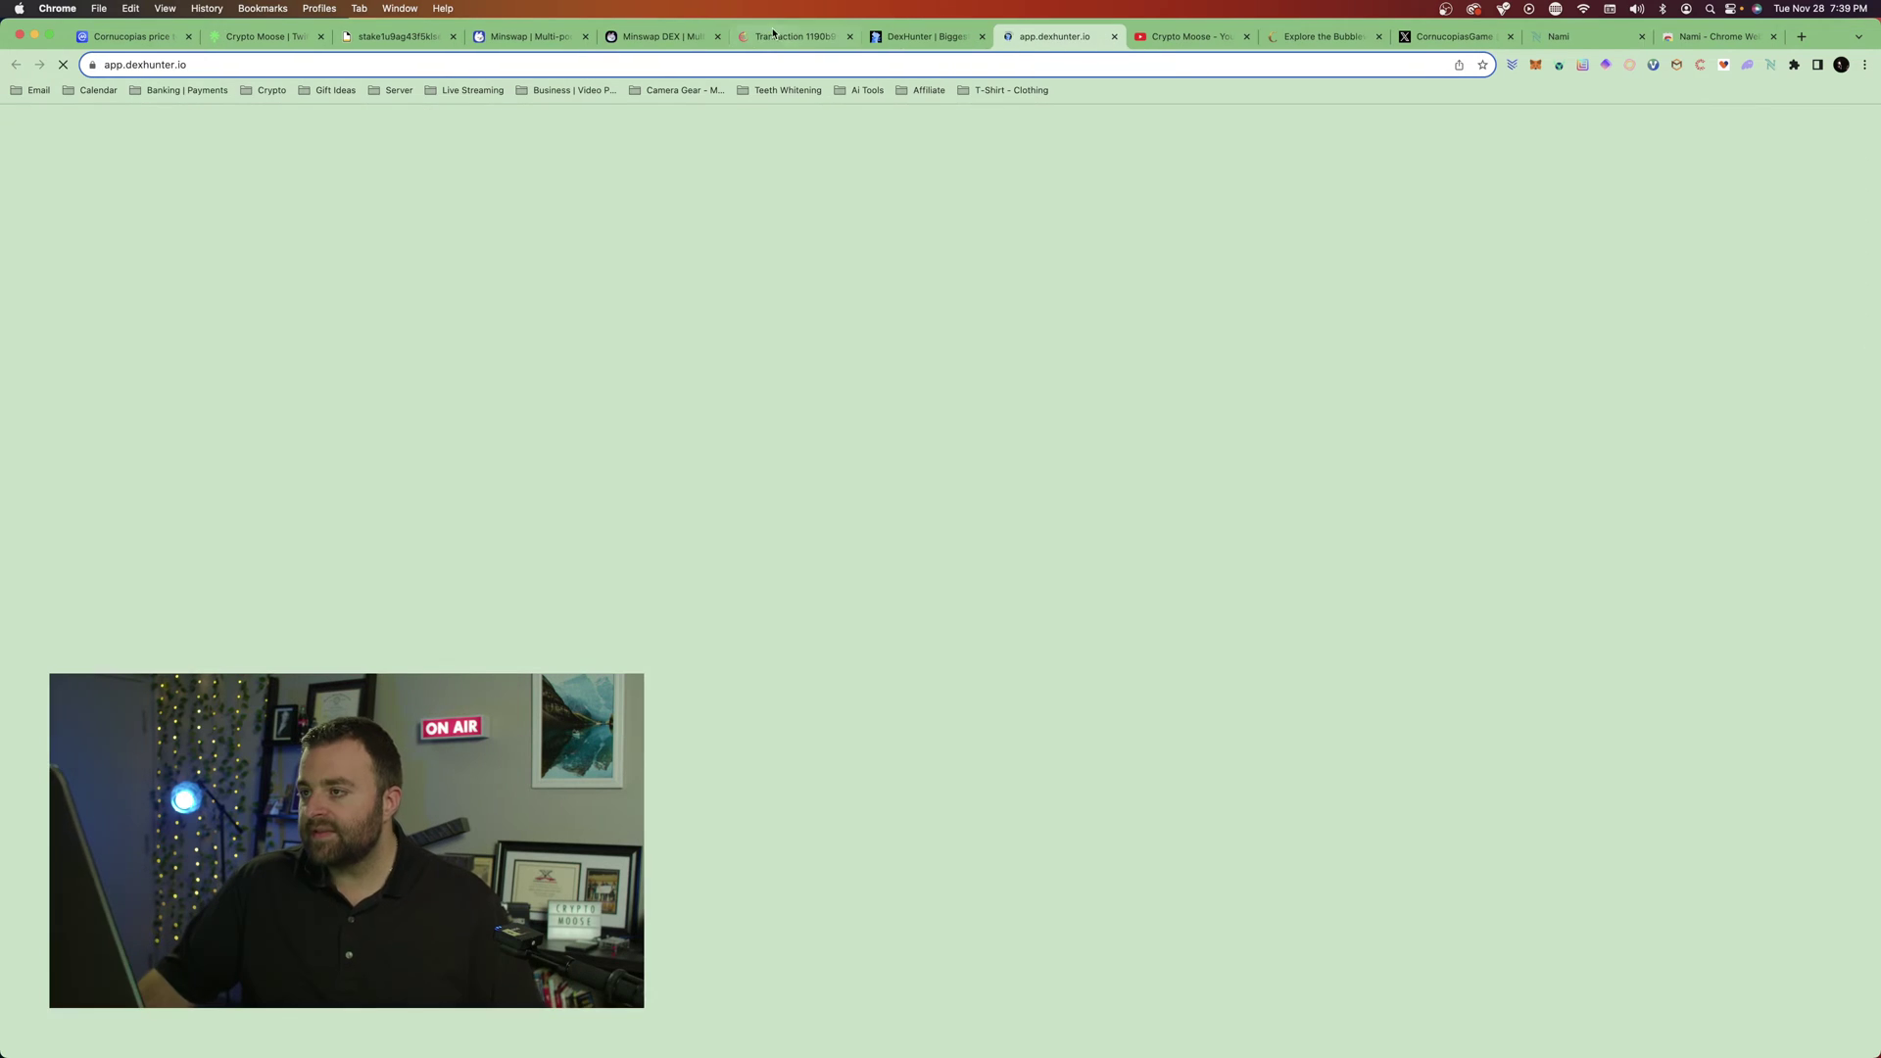
left_click(717, 37)
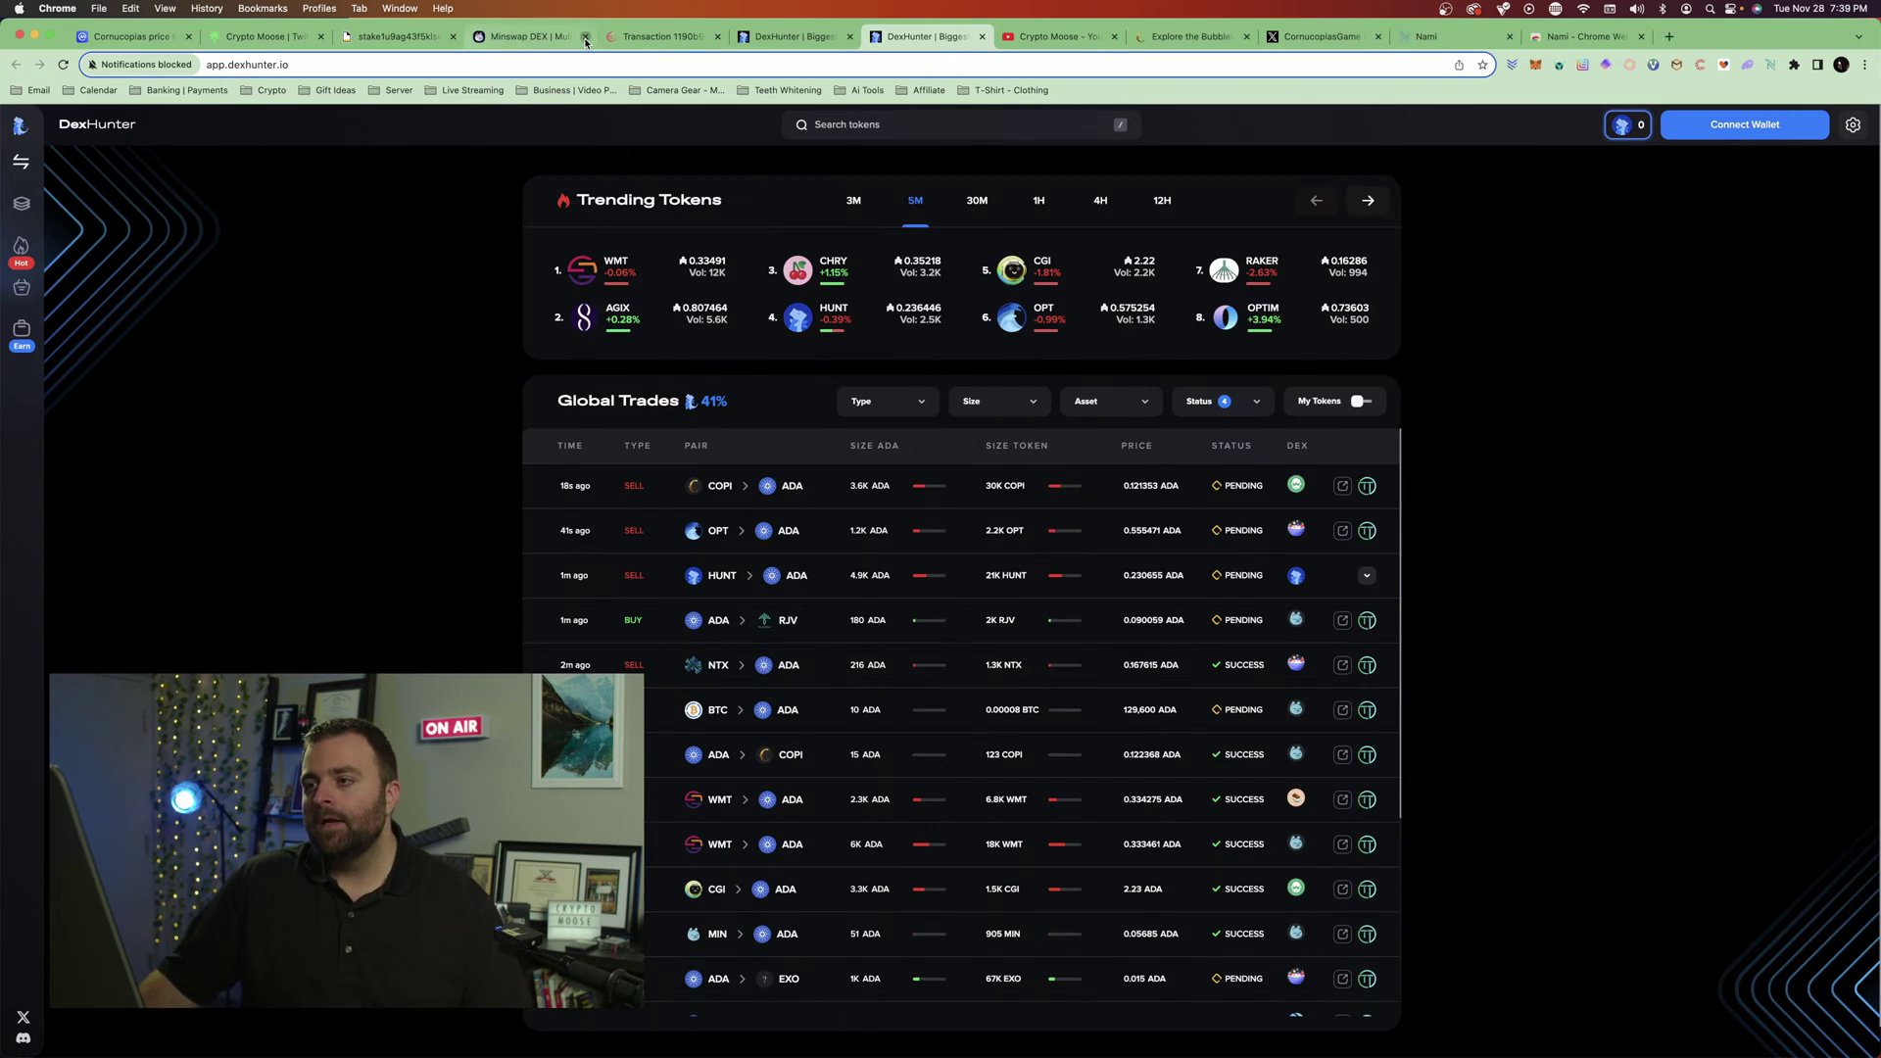
left_click(585, 36)
left_click(585, 36)
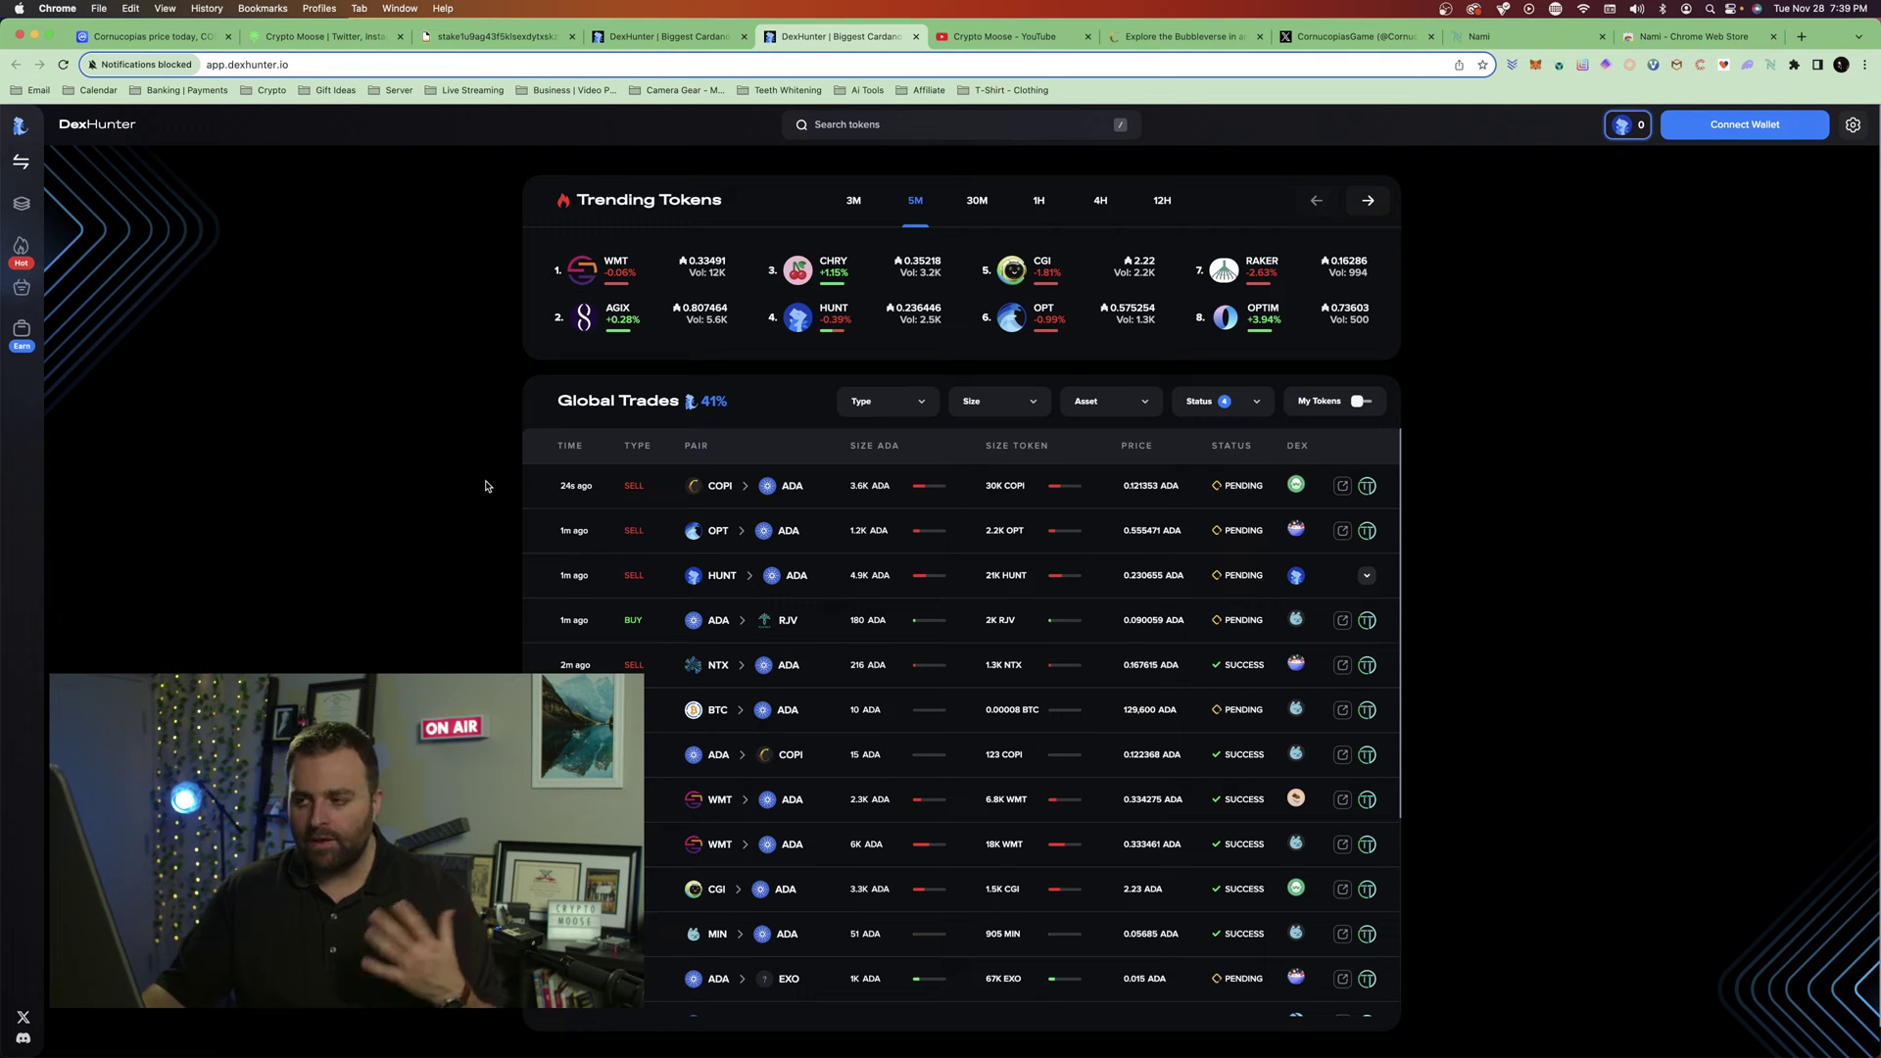
- Enlarge the page to 110%, accept DexHunter's privacy policy and terms, and connect the Nami wallet
key("super+plus")
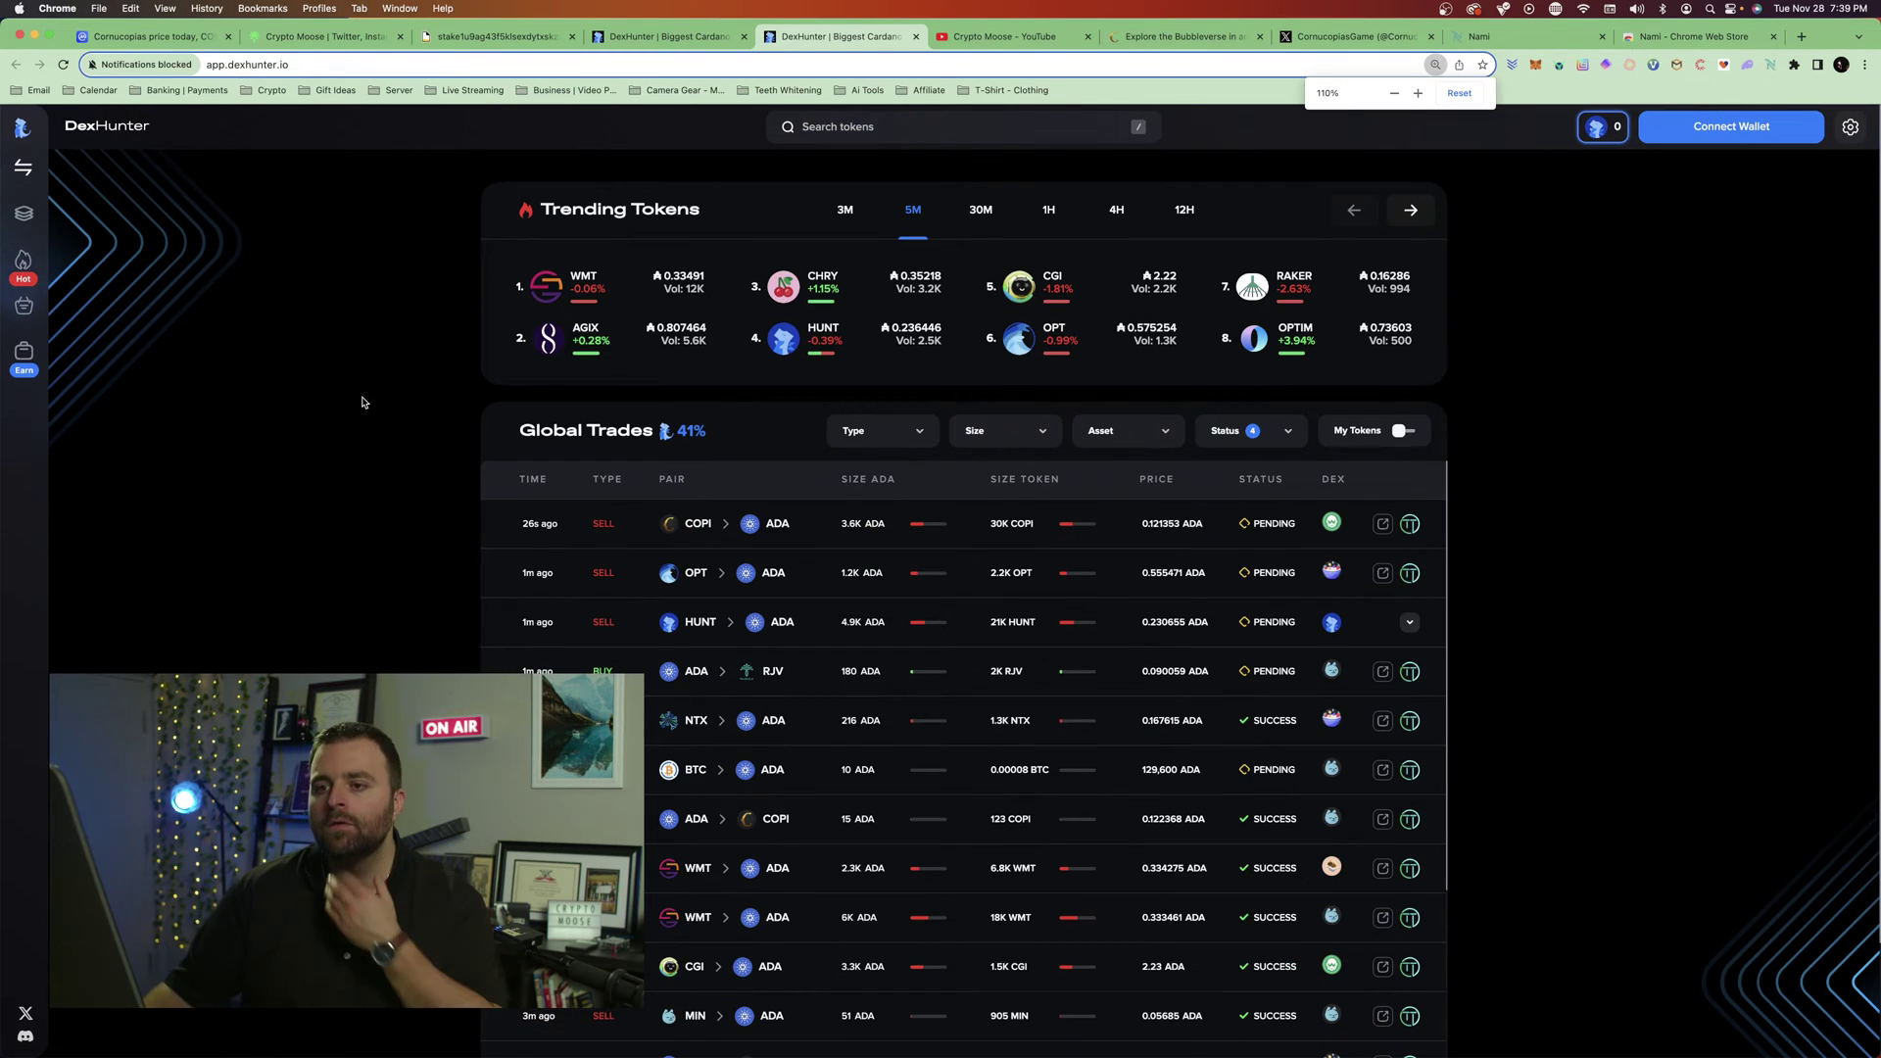
mouse_move(27, 175)
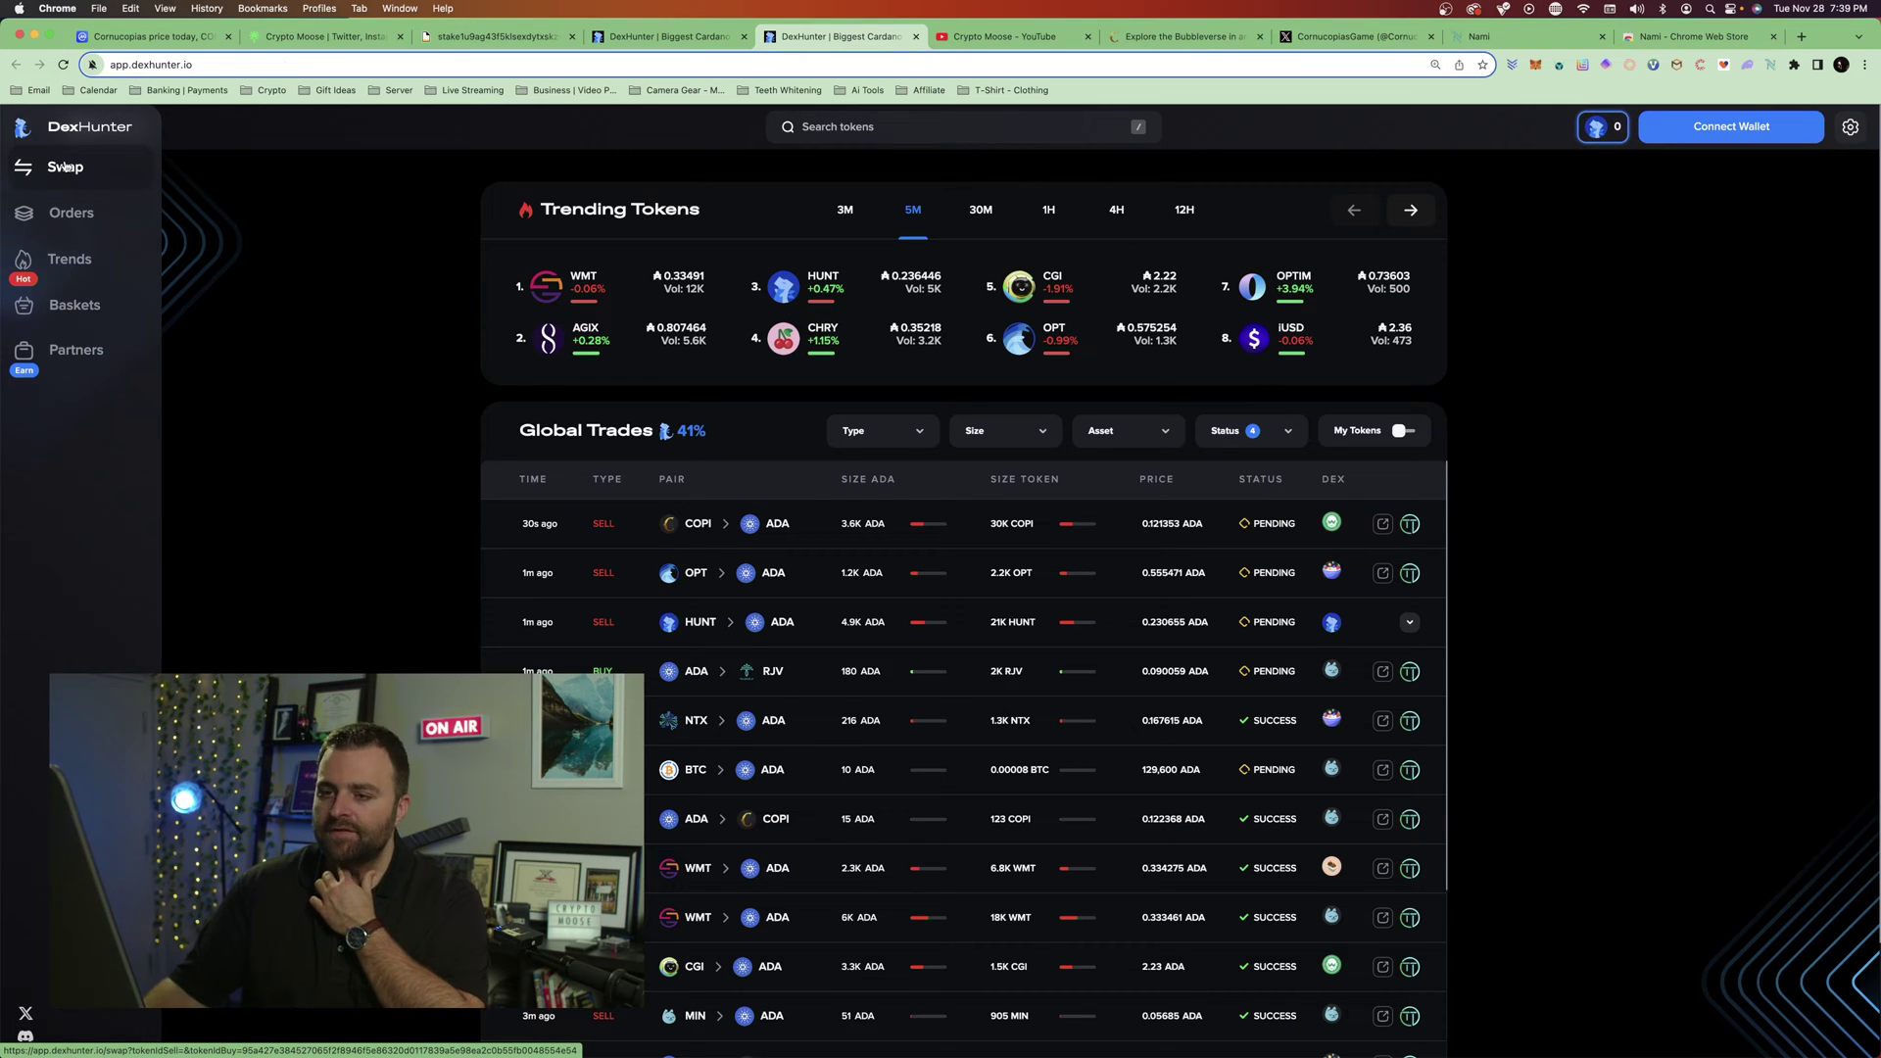
left_click(1732, 128)
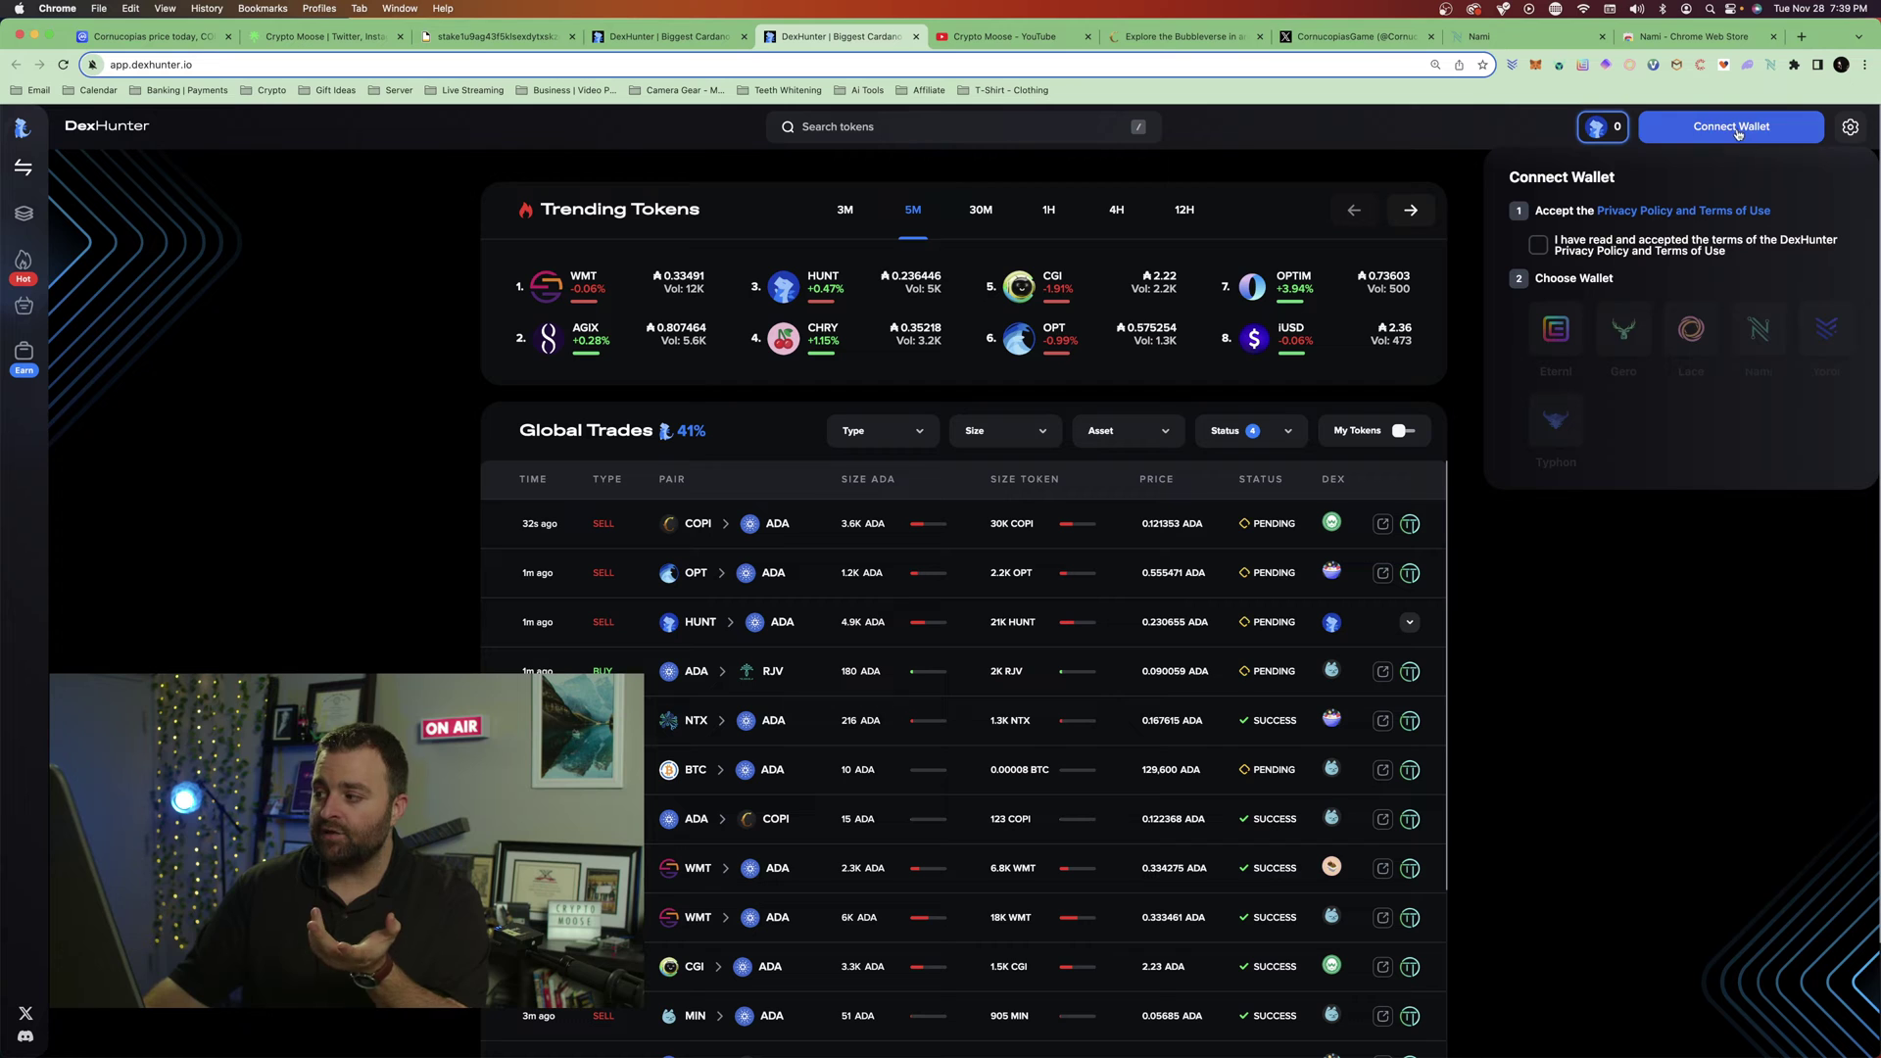
left_click(1538, 245)
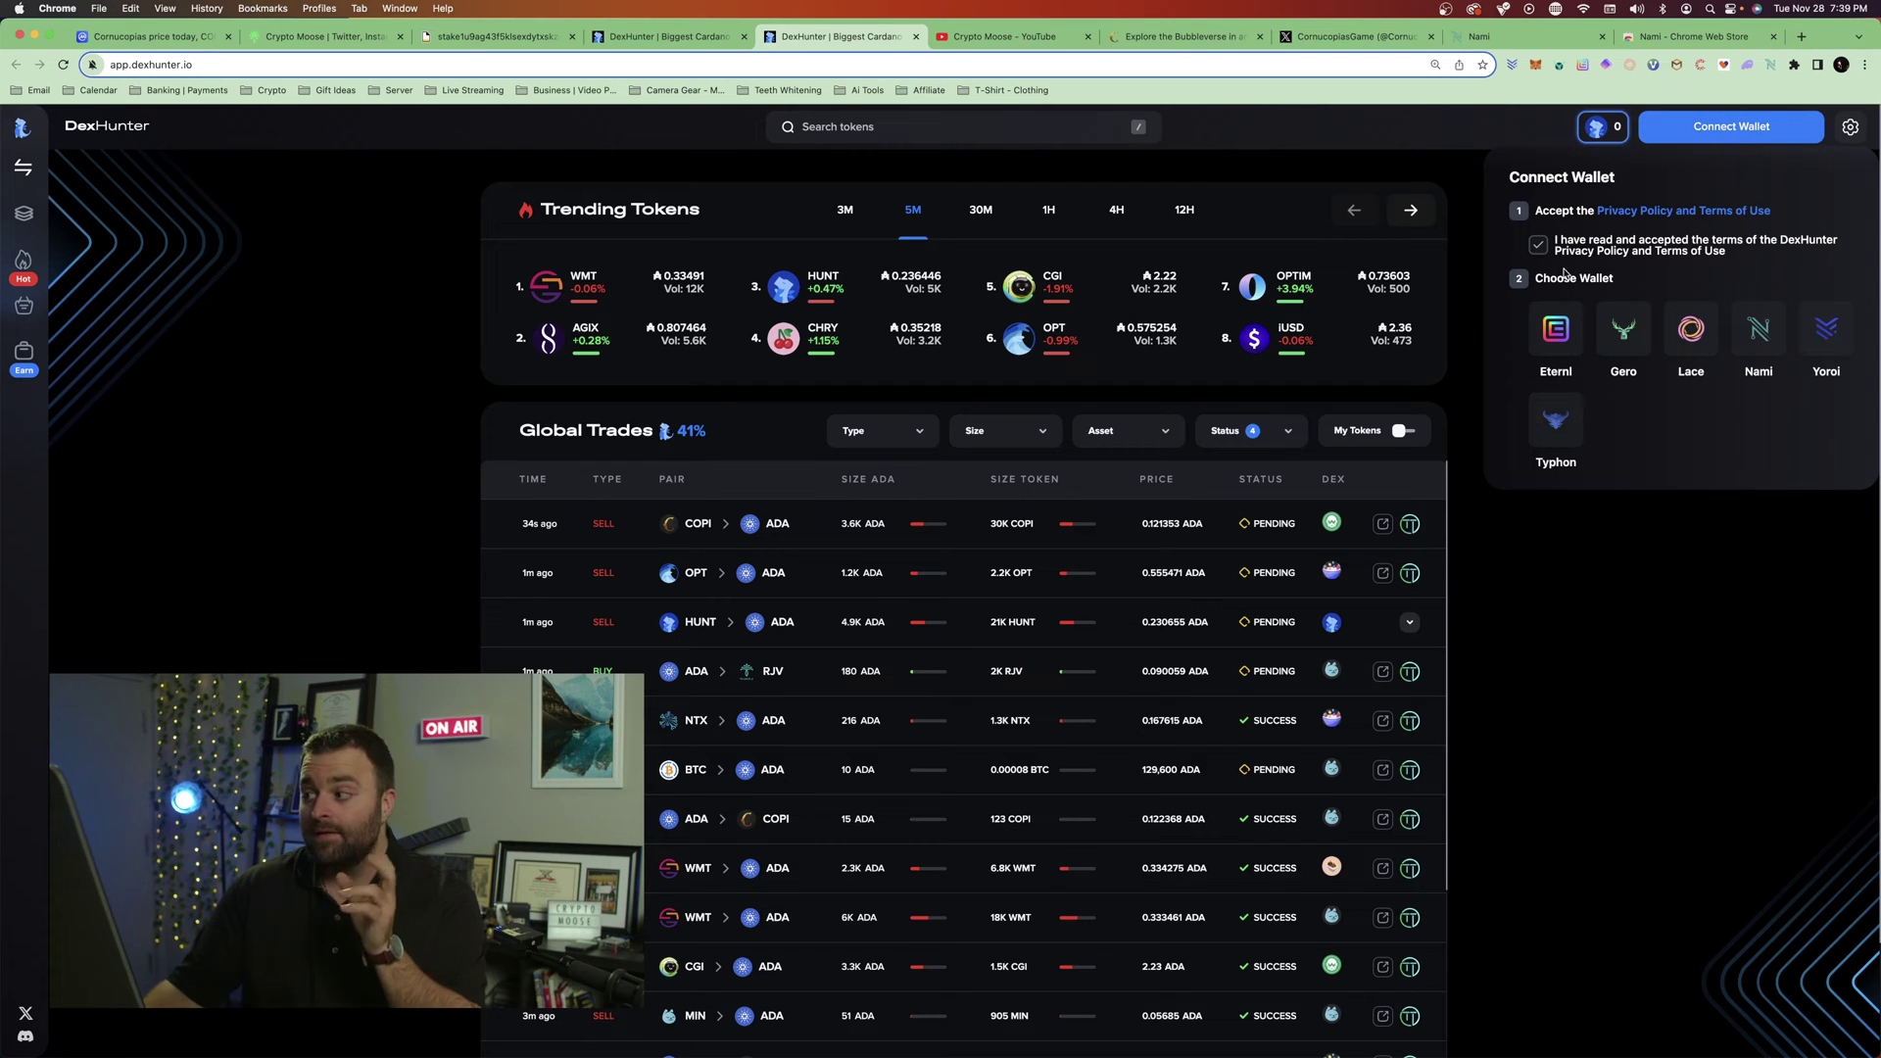
left_click(1763, 337)
left_click(999, 446)
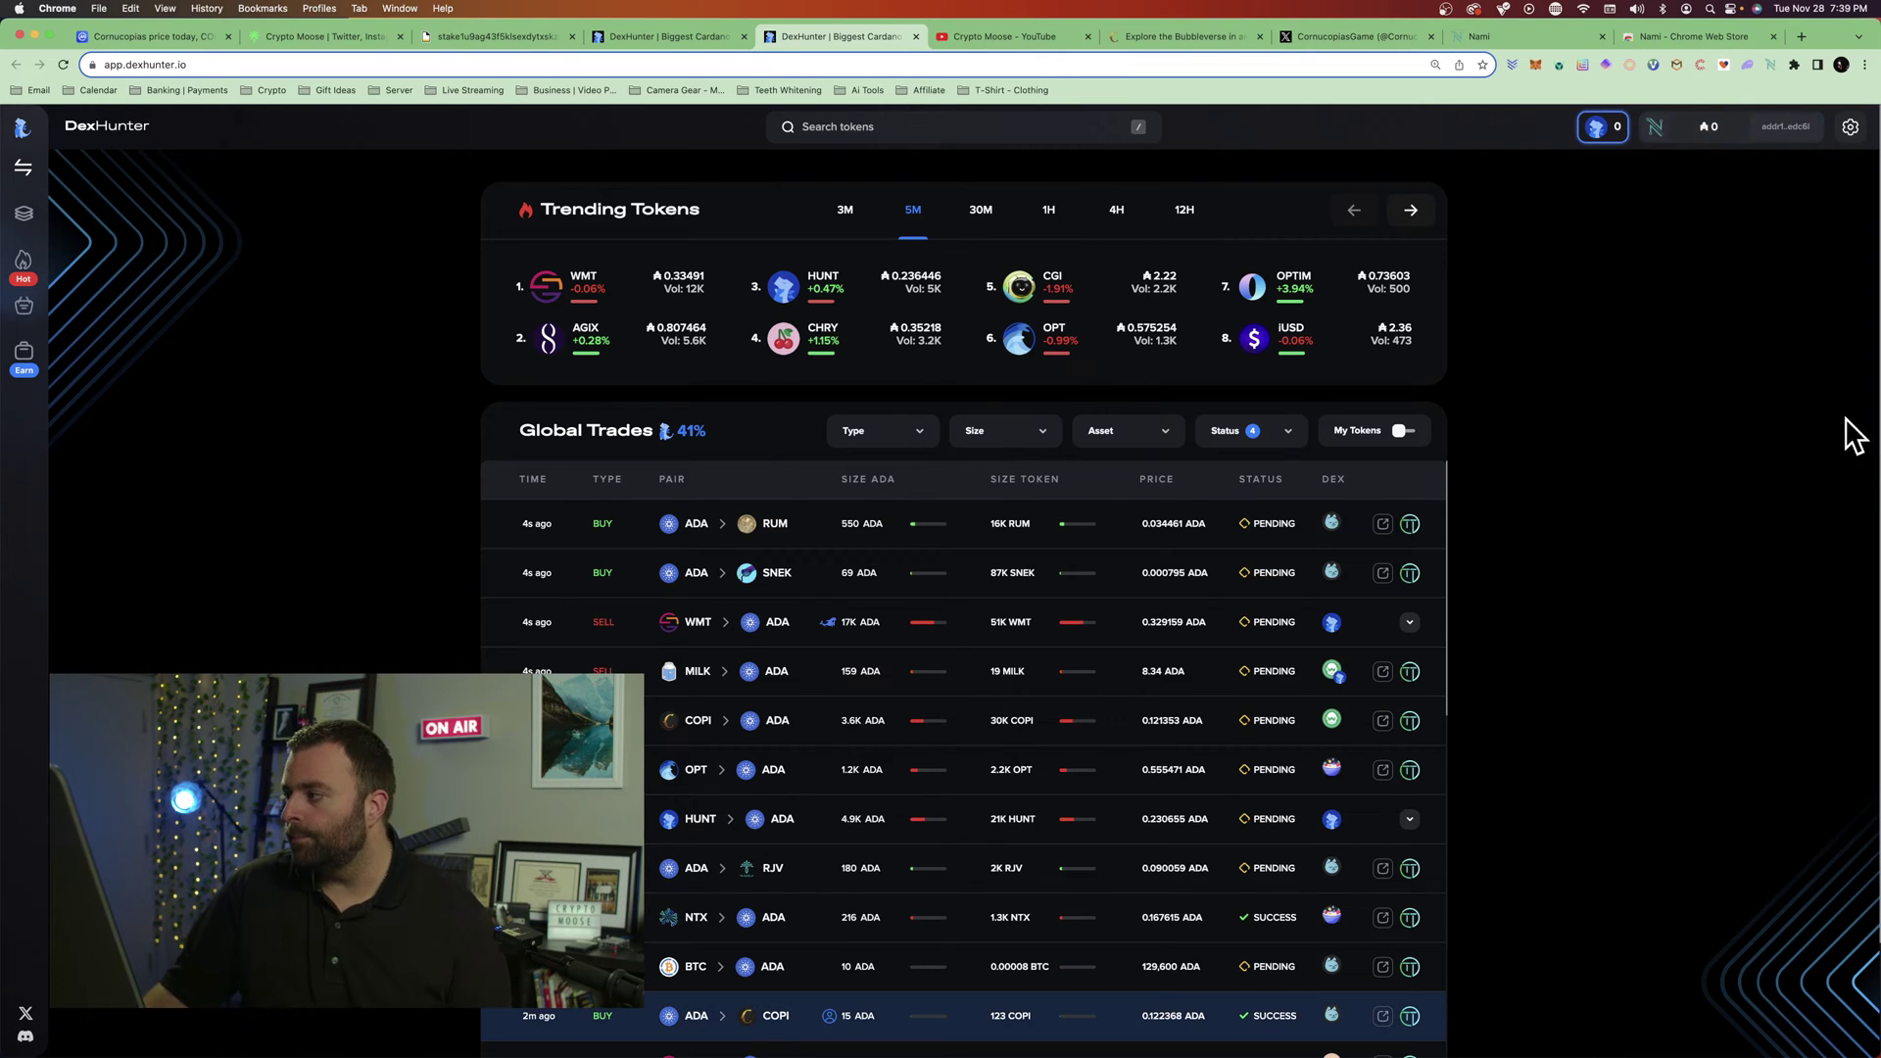
- Switch the Nami wallet to Account 1 and open DexHunter's Swap page
left_click(1774, 66)
left_click(1742, 115)
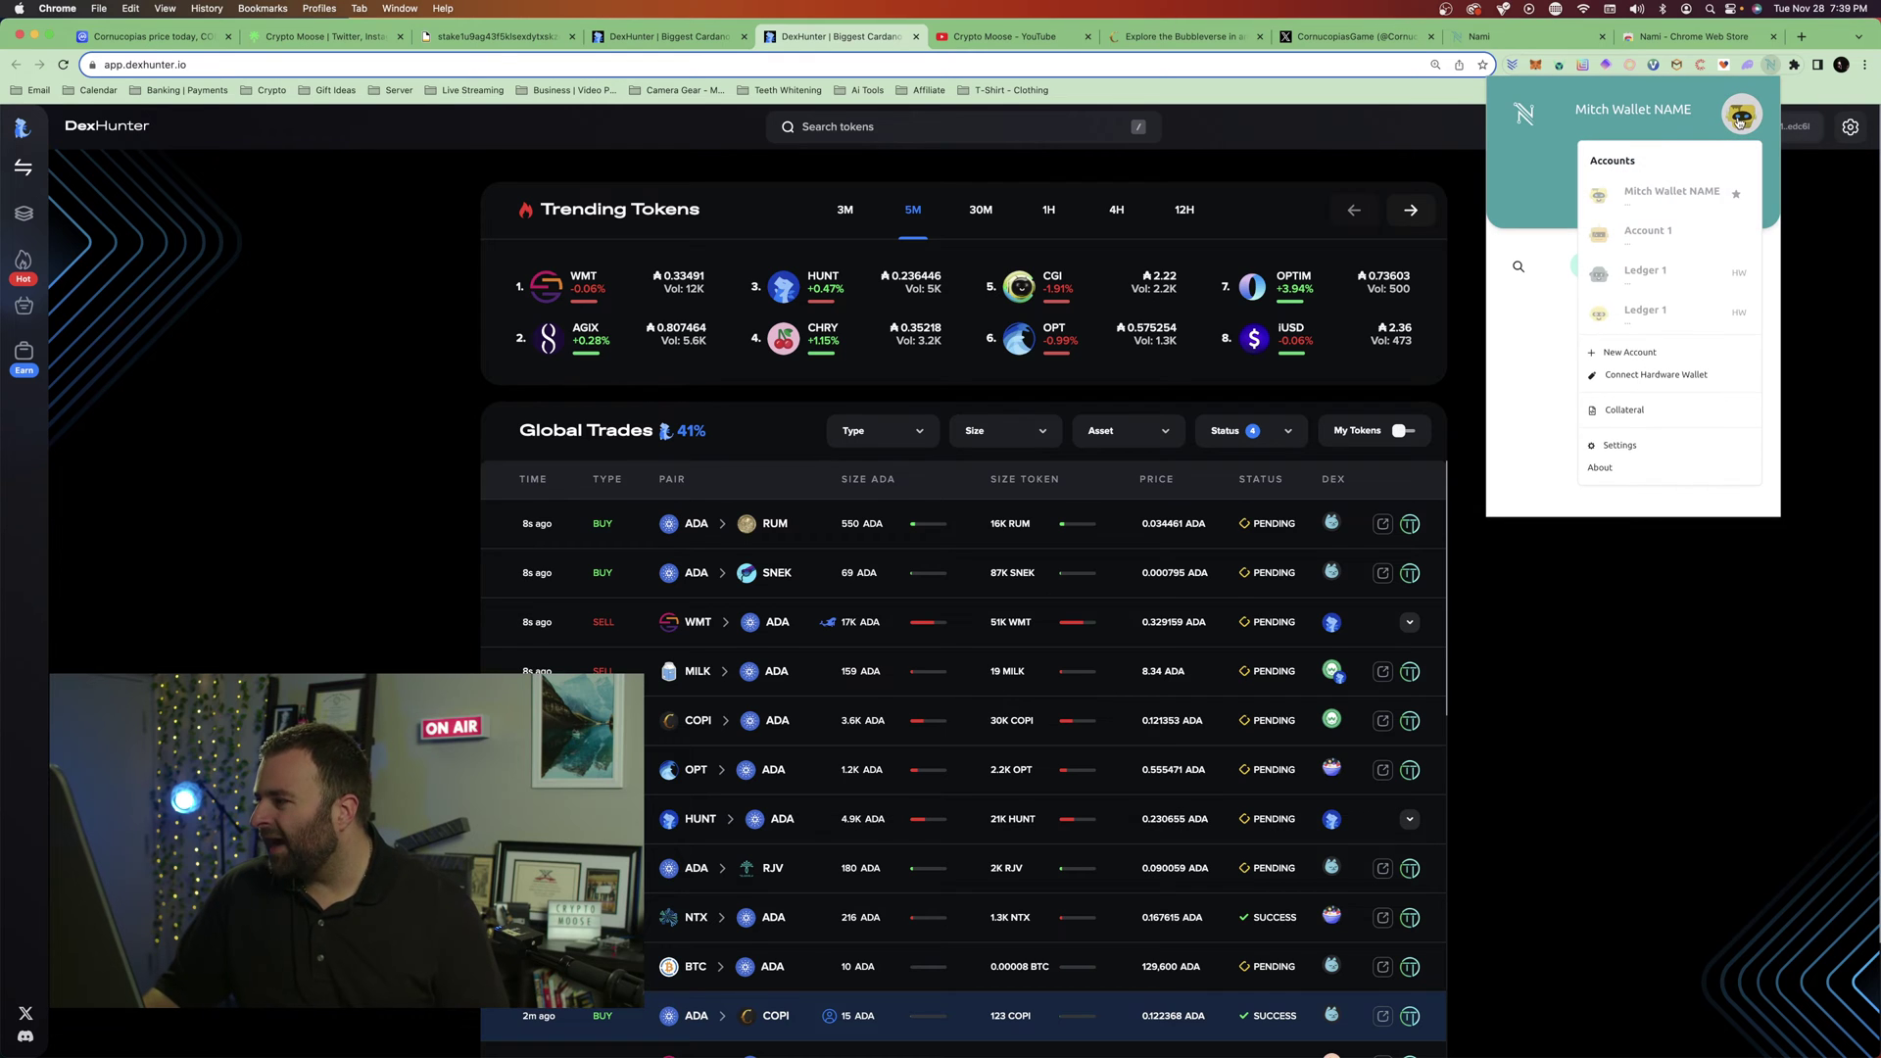
left_click(1651, 235)
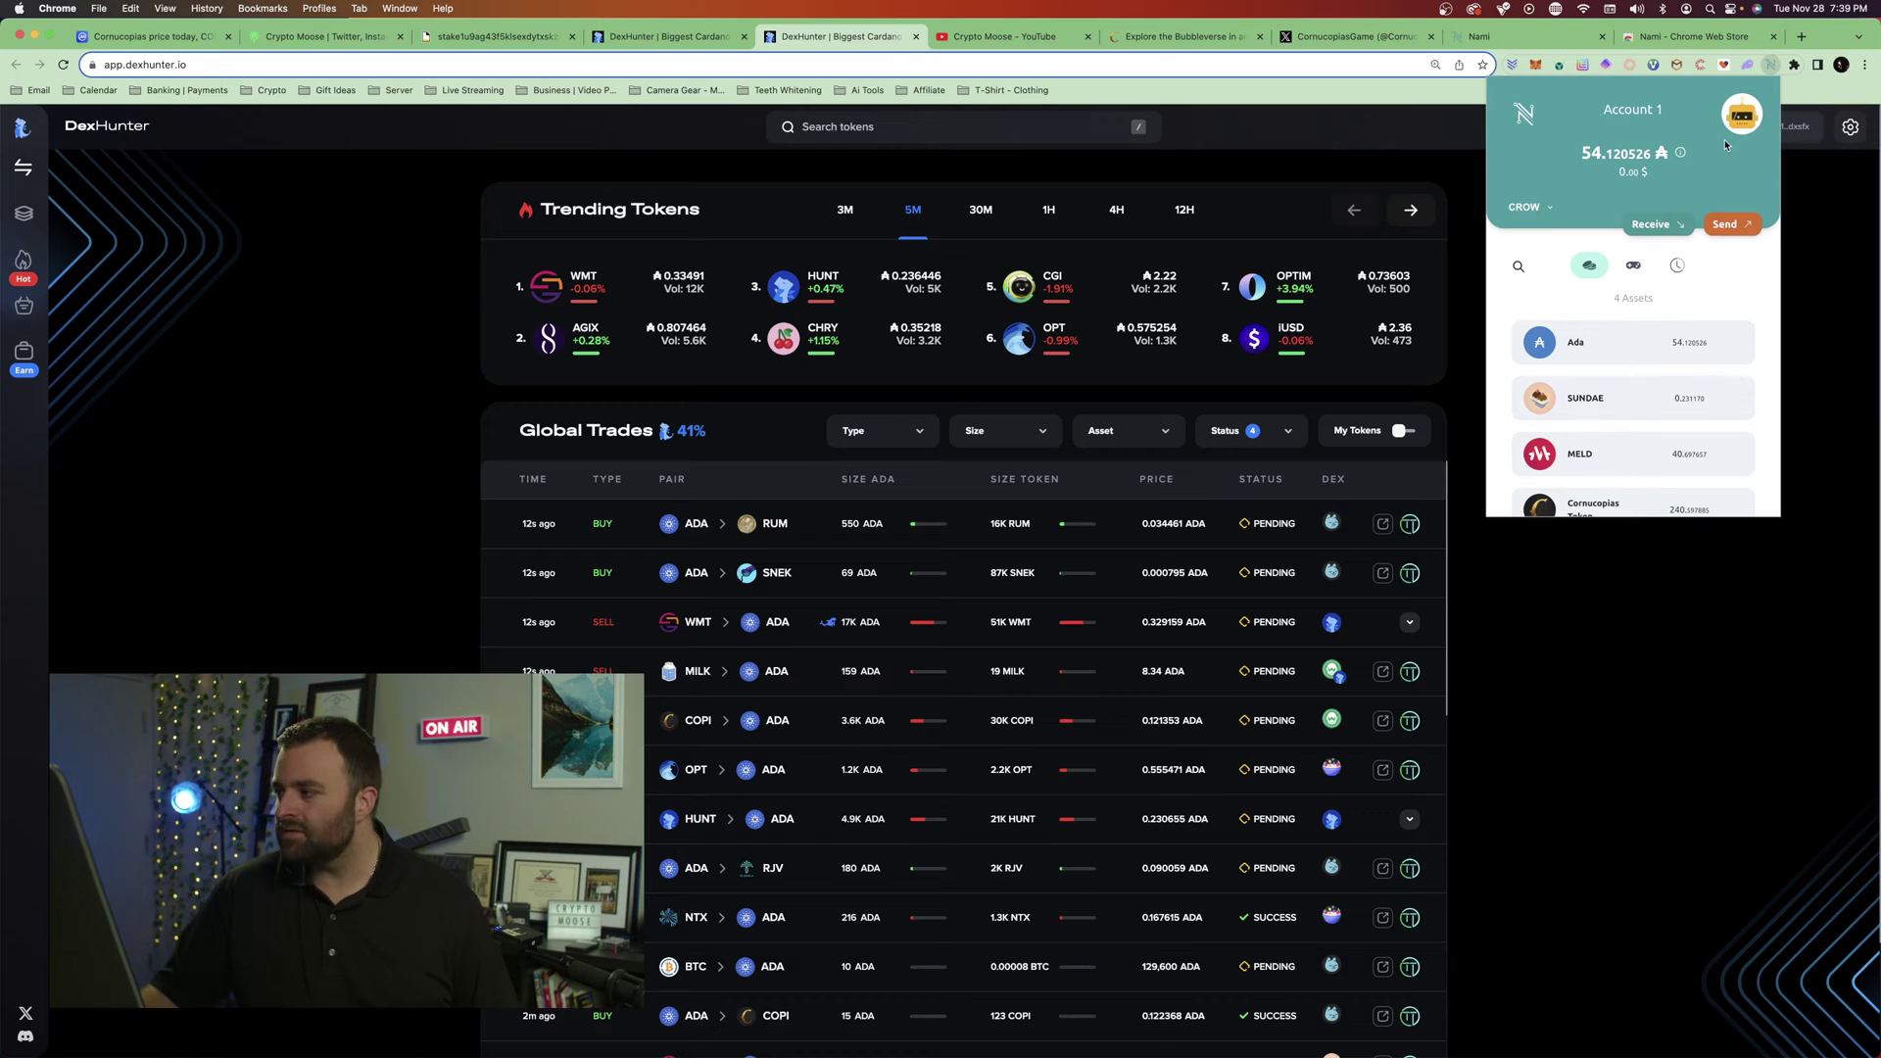
scroll(1726, 145, "down", 1)
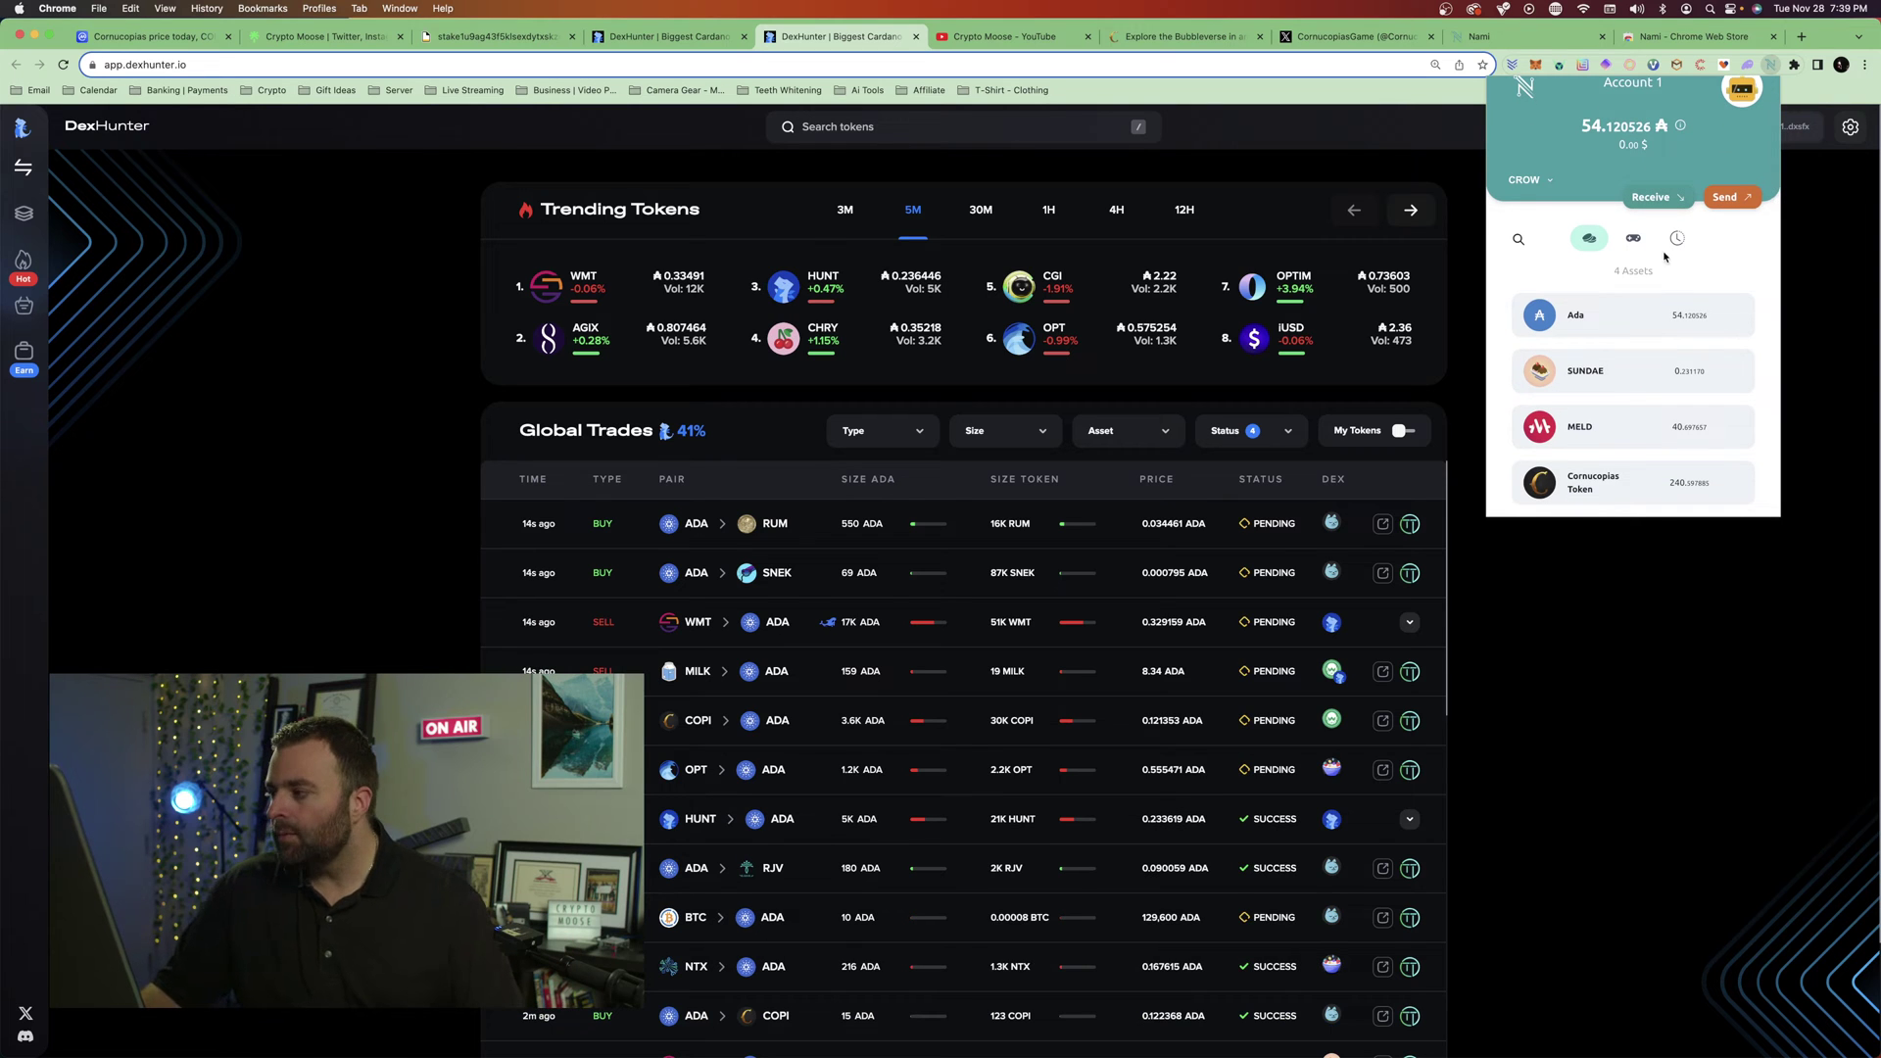
left_click(1656, 623)
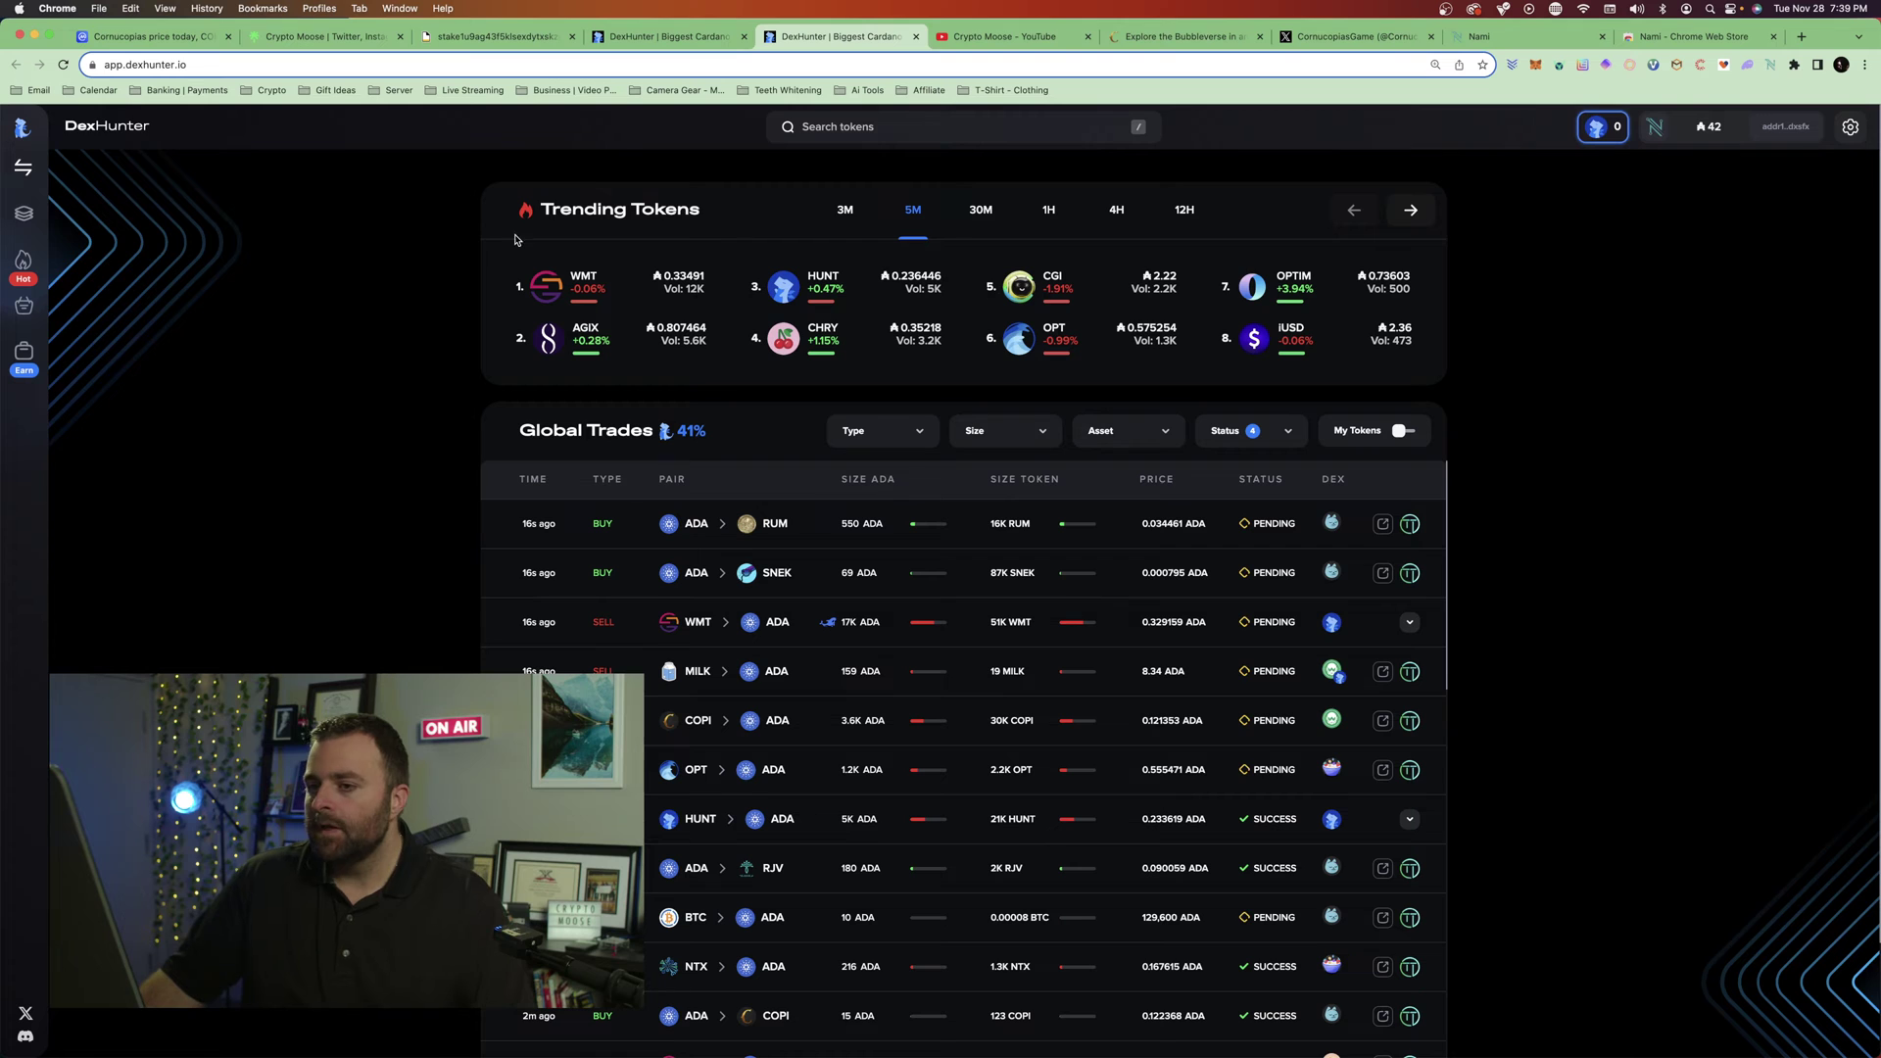
left_click(27, 169)
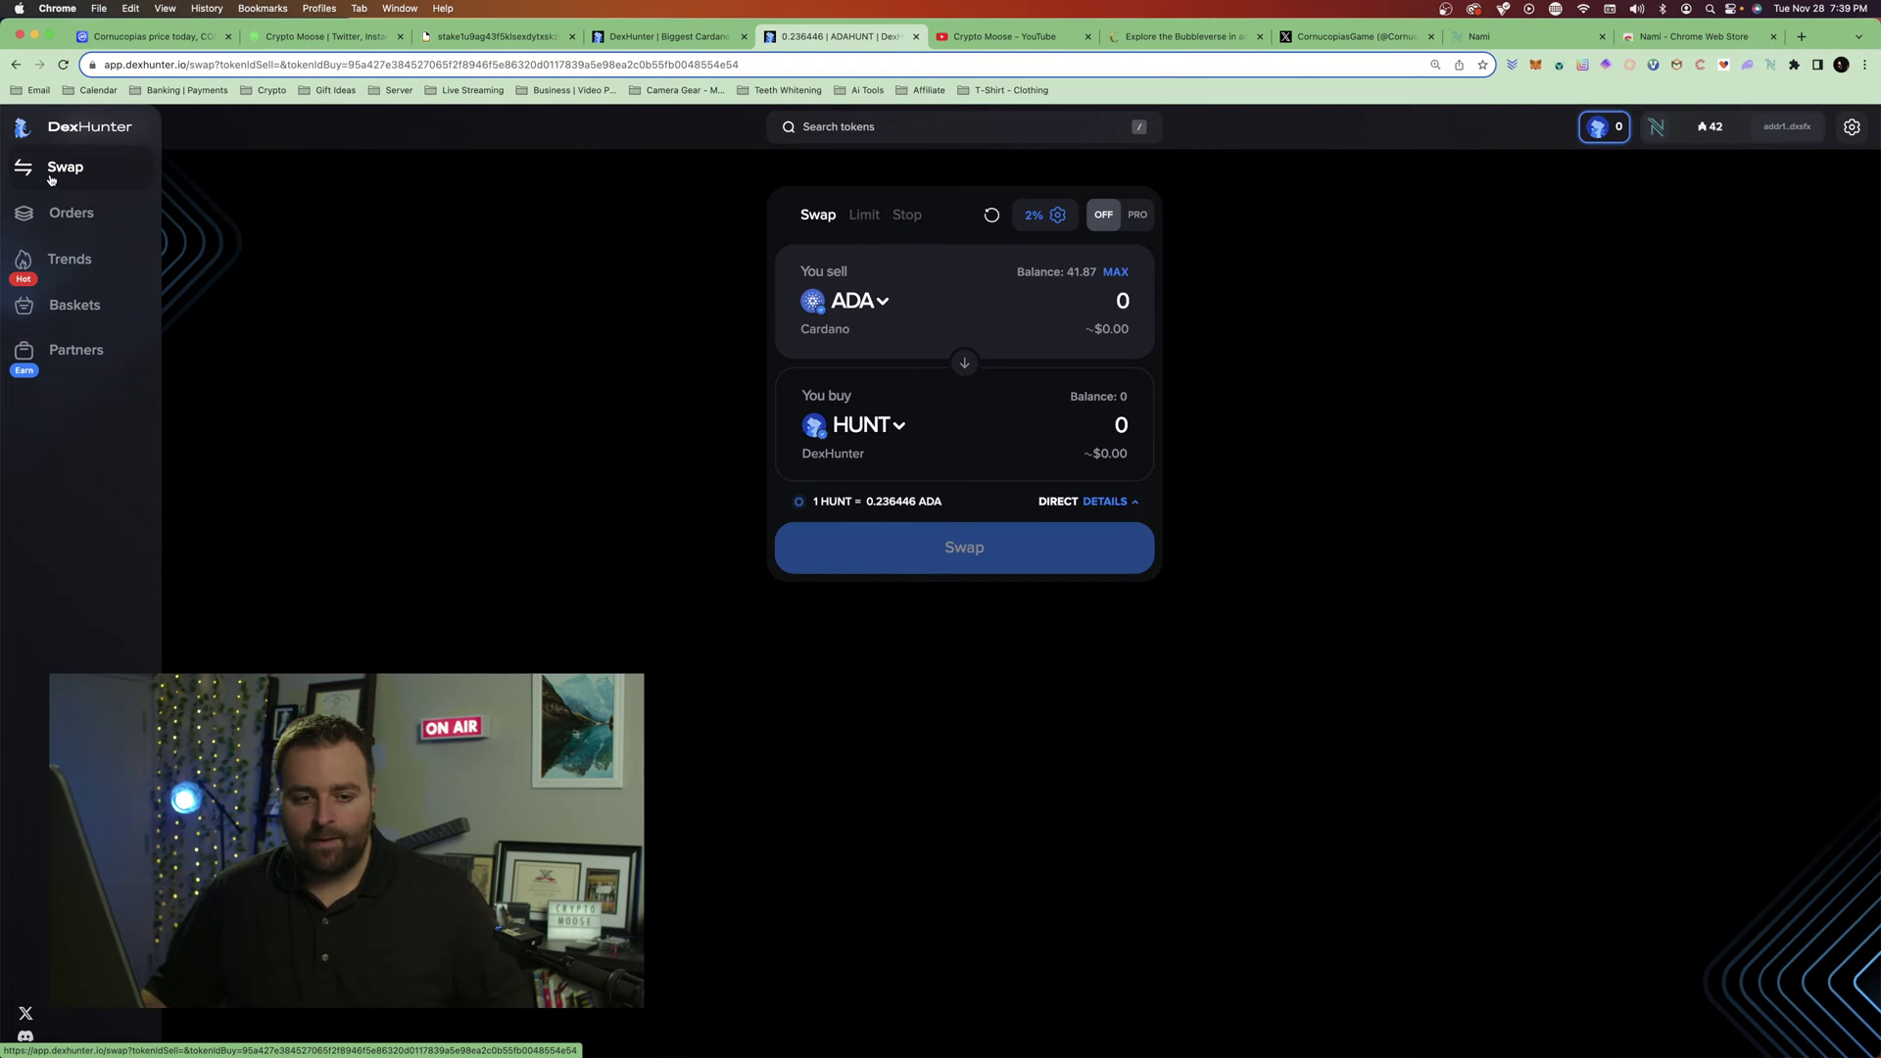
- Enlarge the DexHunter swap page and compare its ADA balance with Account 1's assets in the Nami wallet
key("super+equal")
key("super+equal")
key("super+equal")
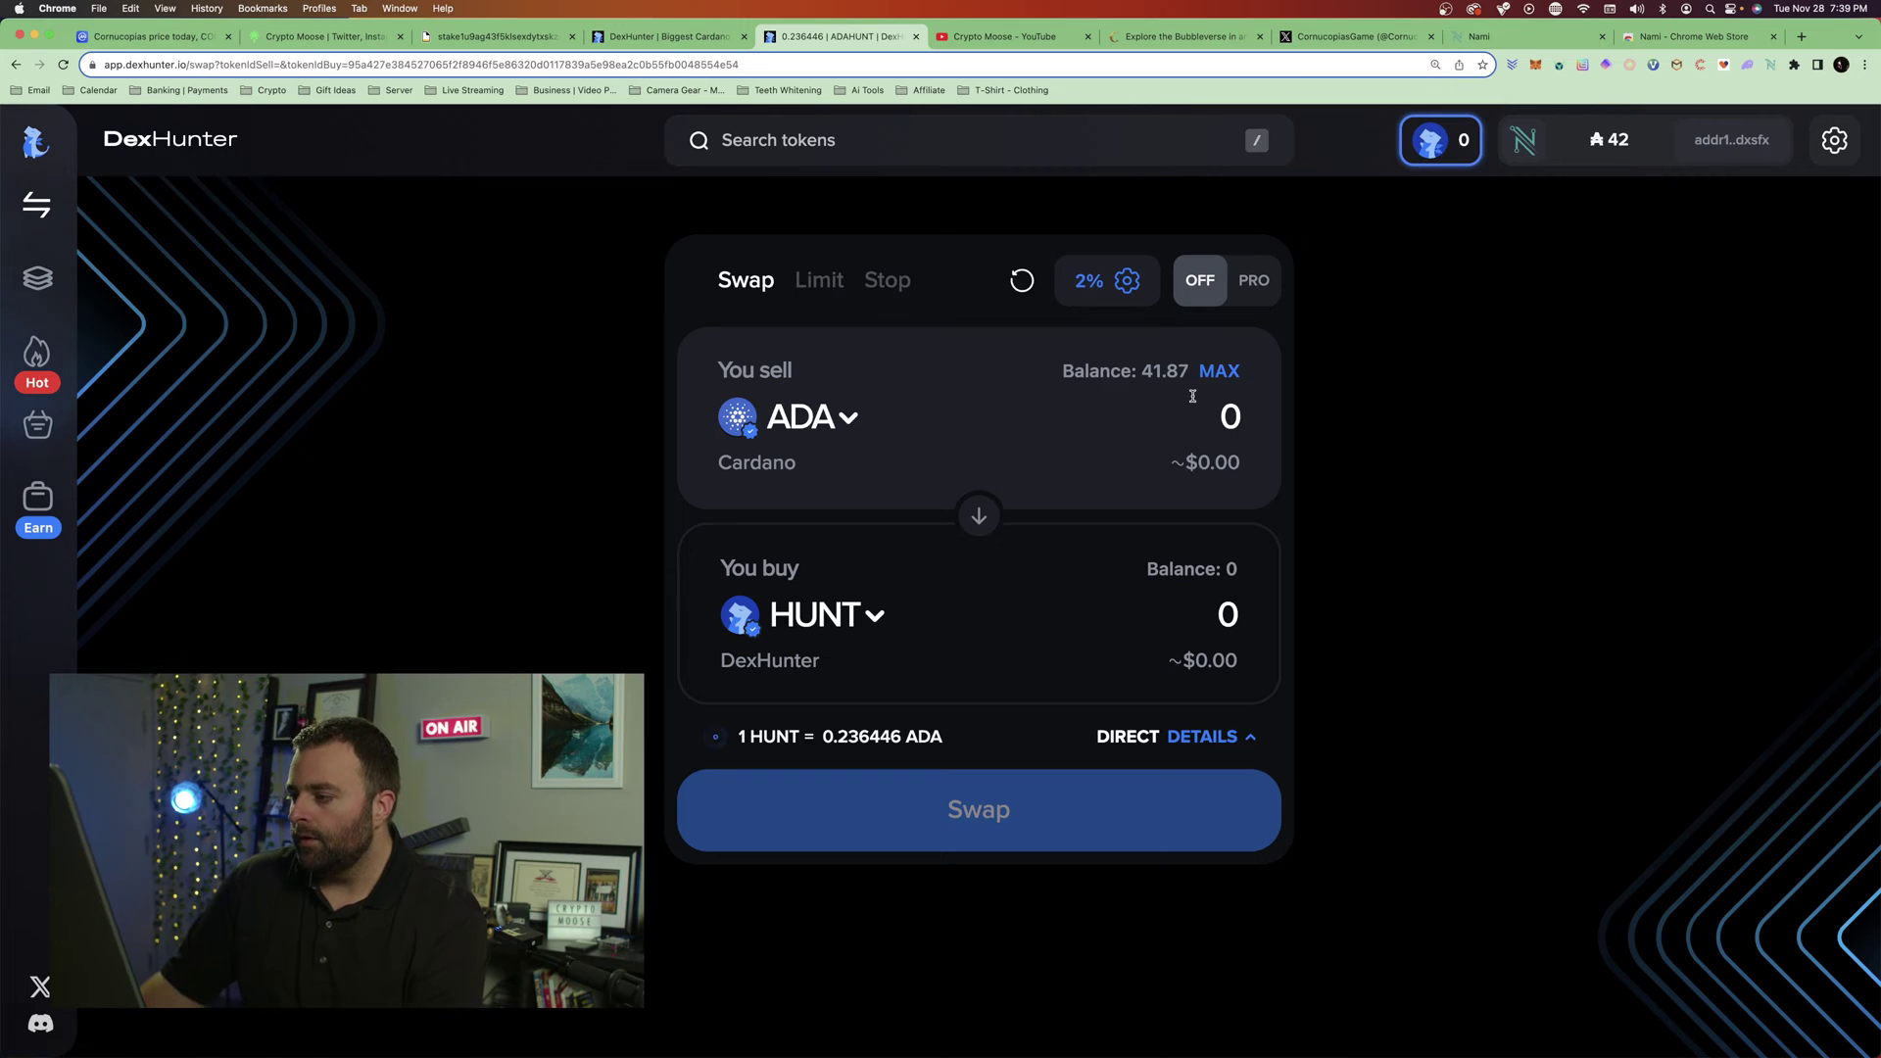
left_click(1768, 64)
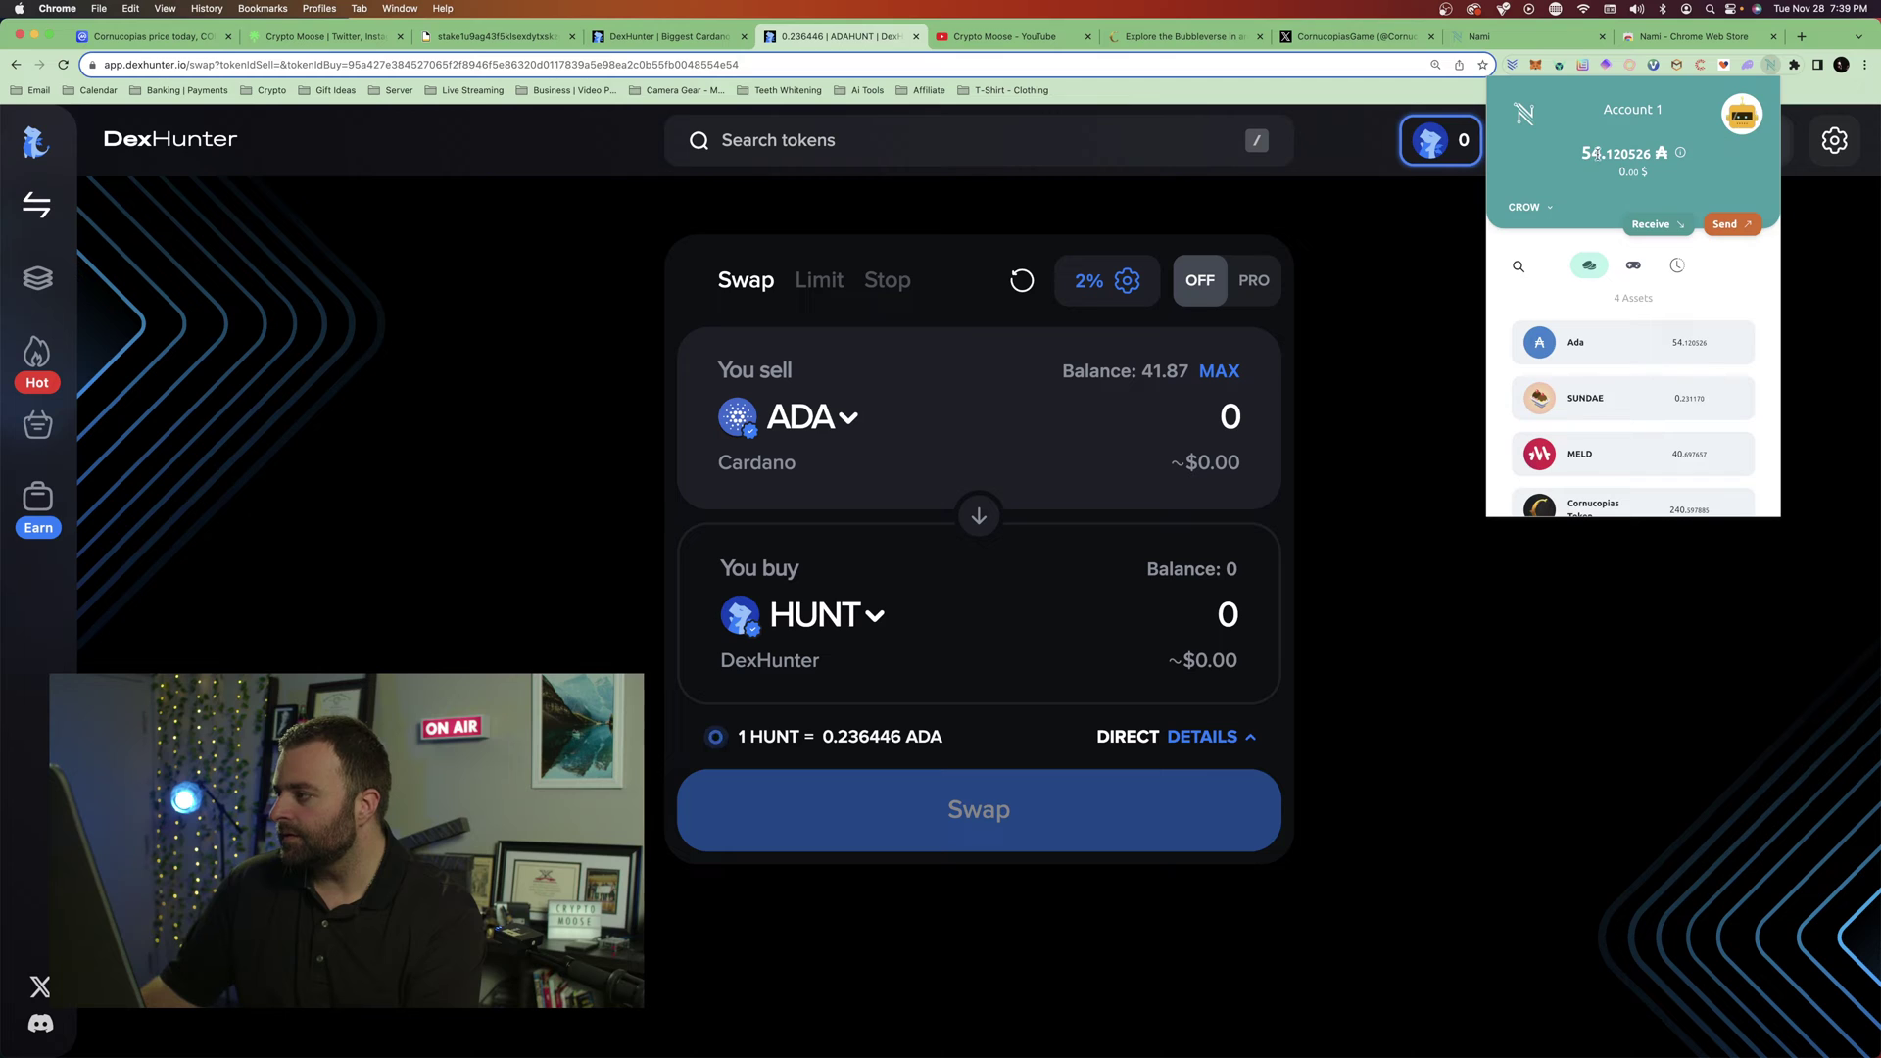
left_click(1372, 411)
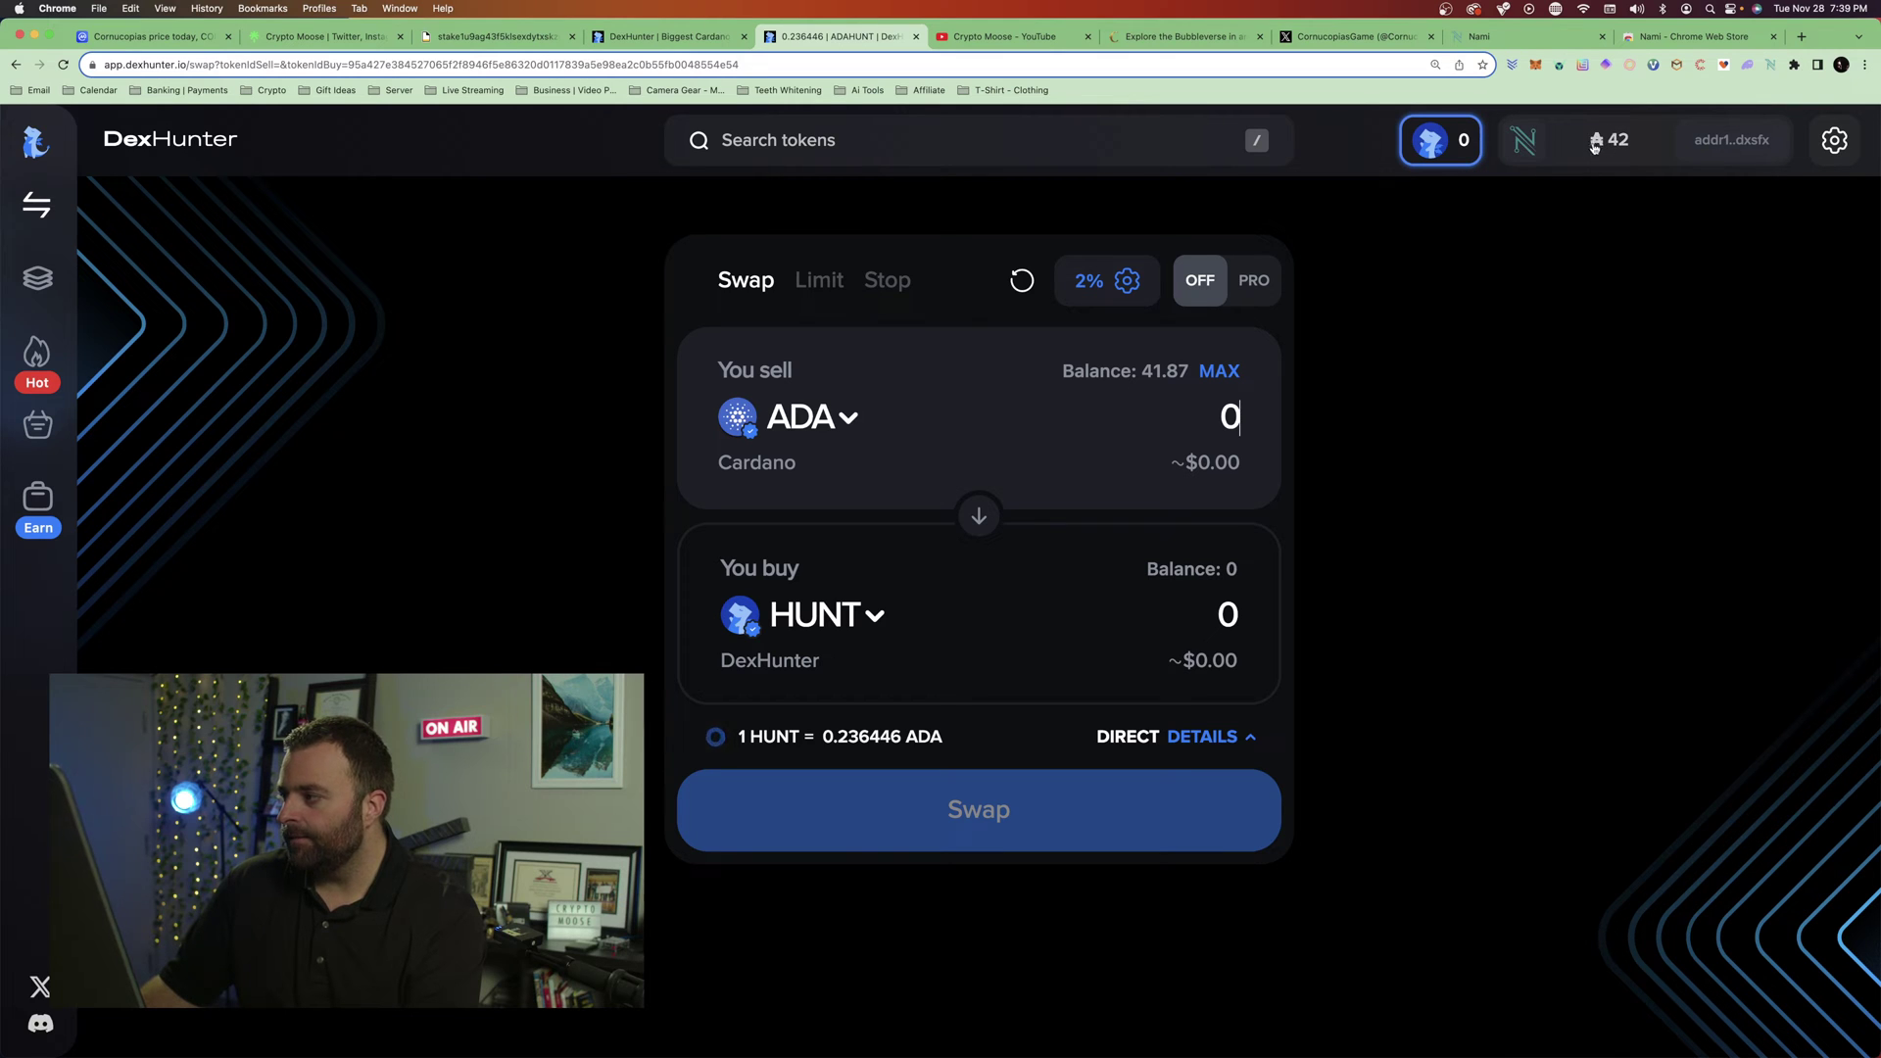
- Set the swap to sell 25 ADA and choose Cornucopias Token (COPI) as the token to buy
double_click(1230, 416)
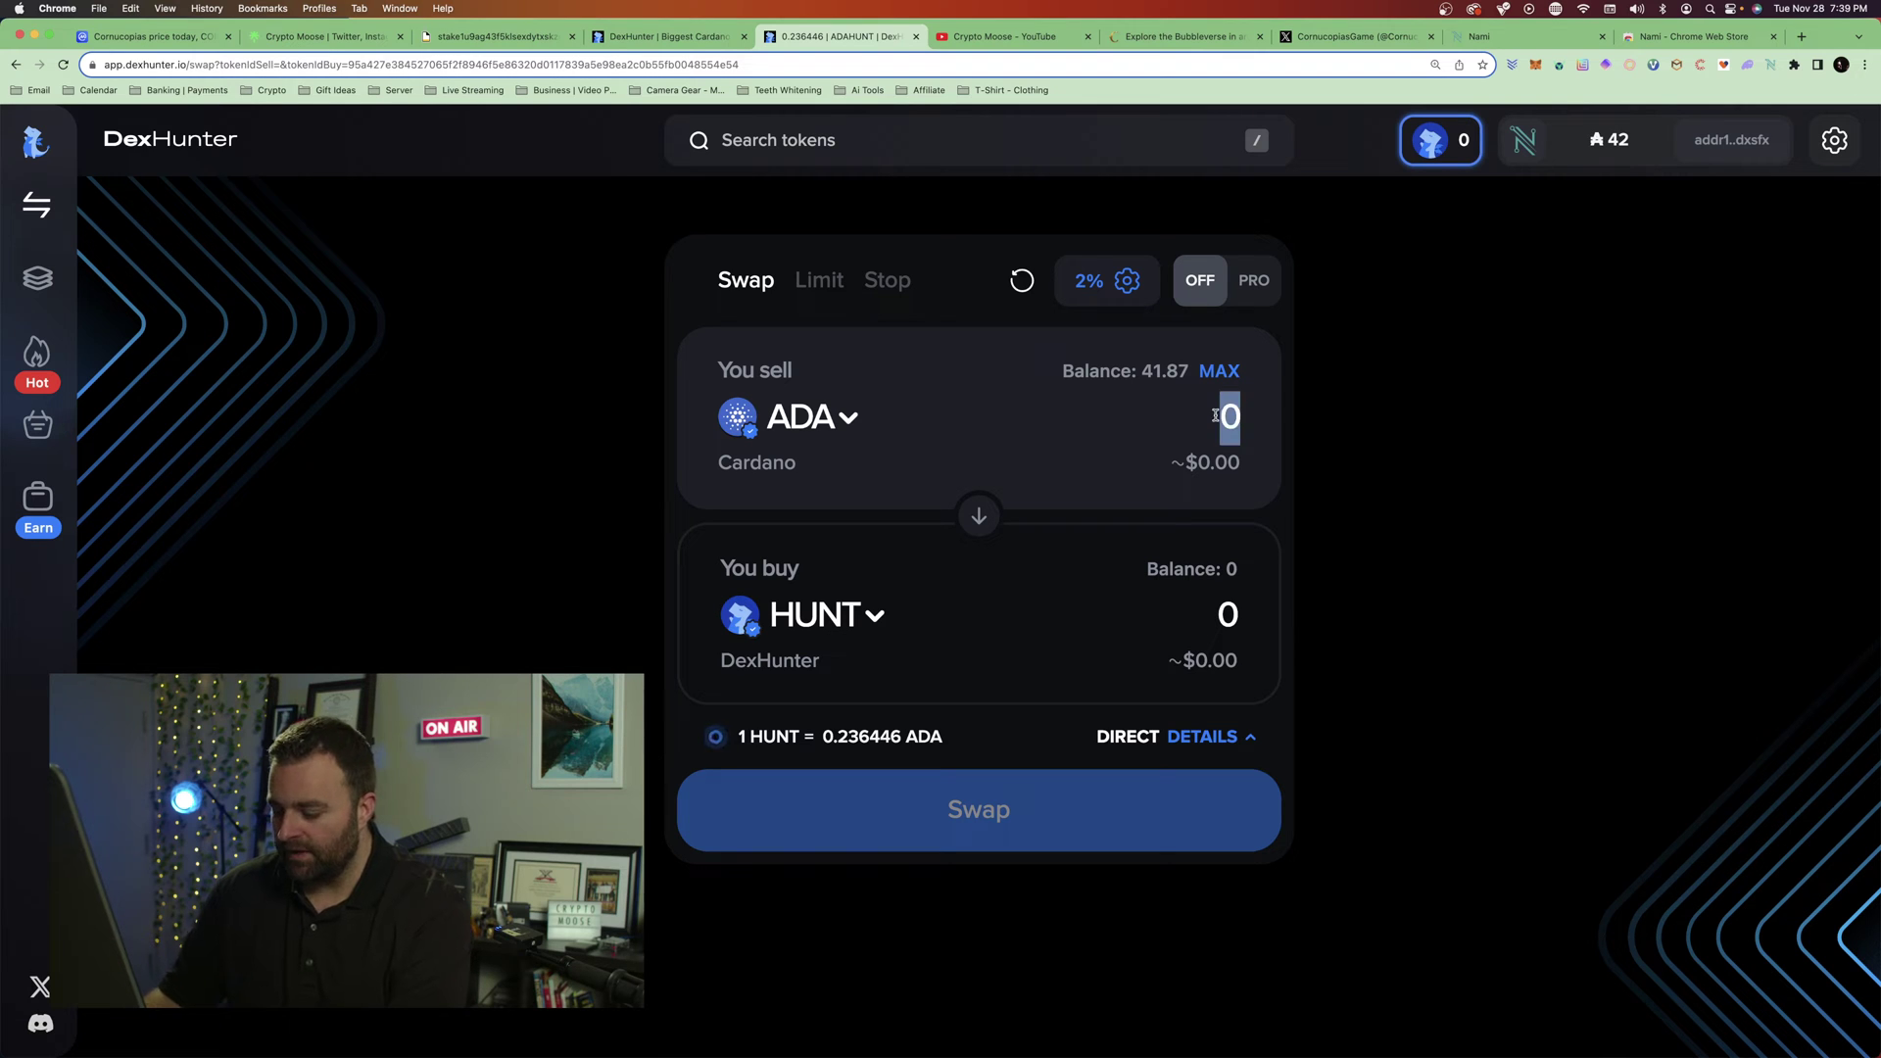
type("15")
left_click_drag(1222, 416, 1205, 412)
type("25")
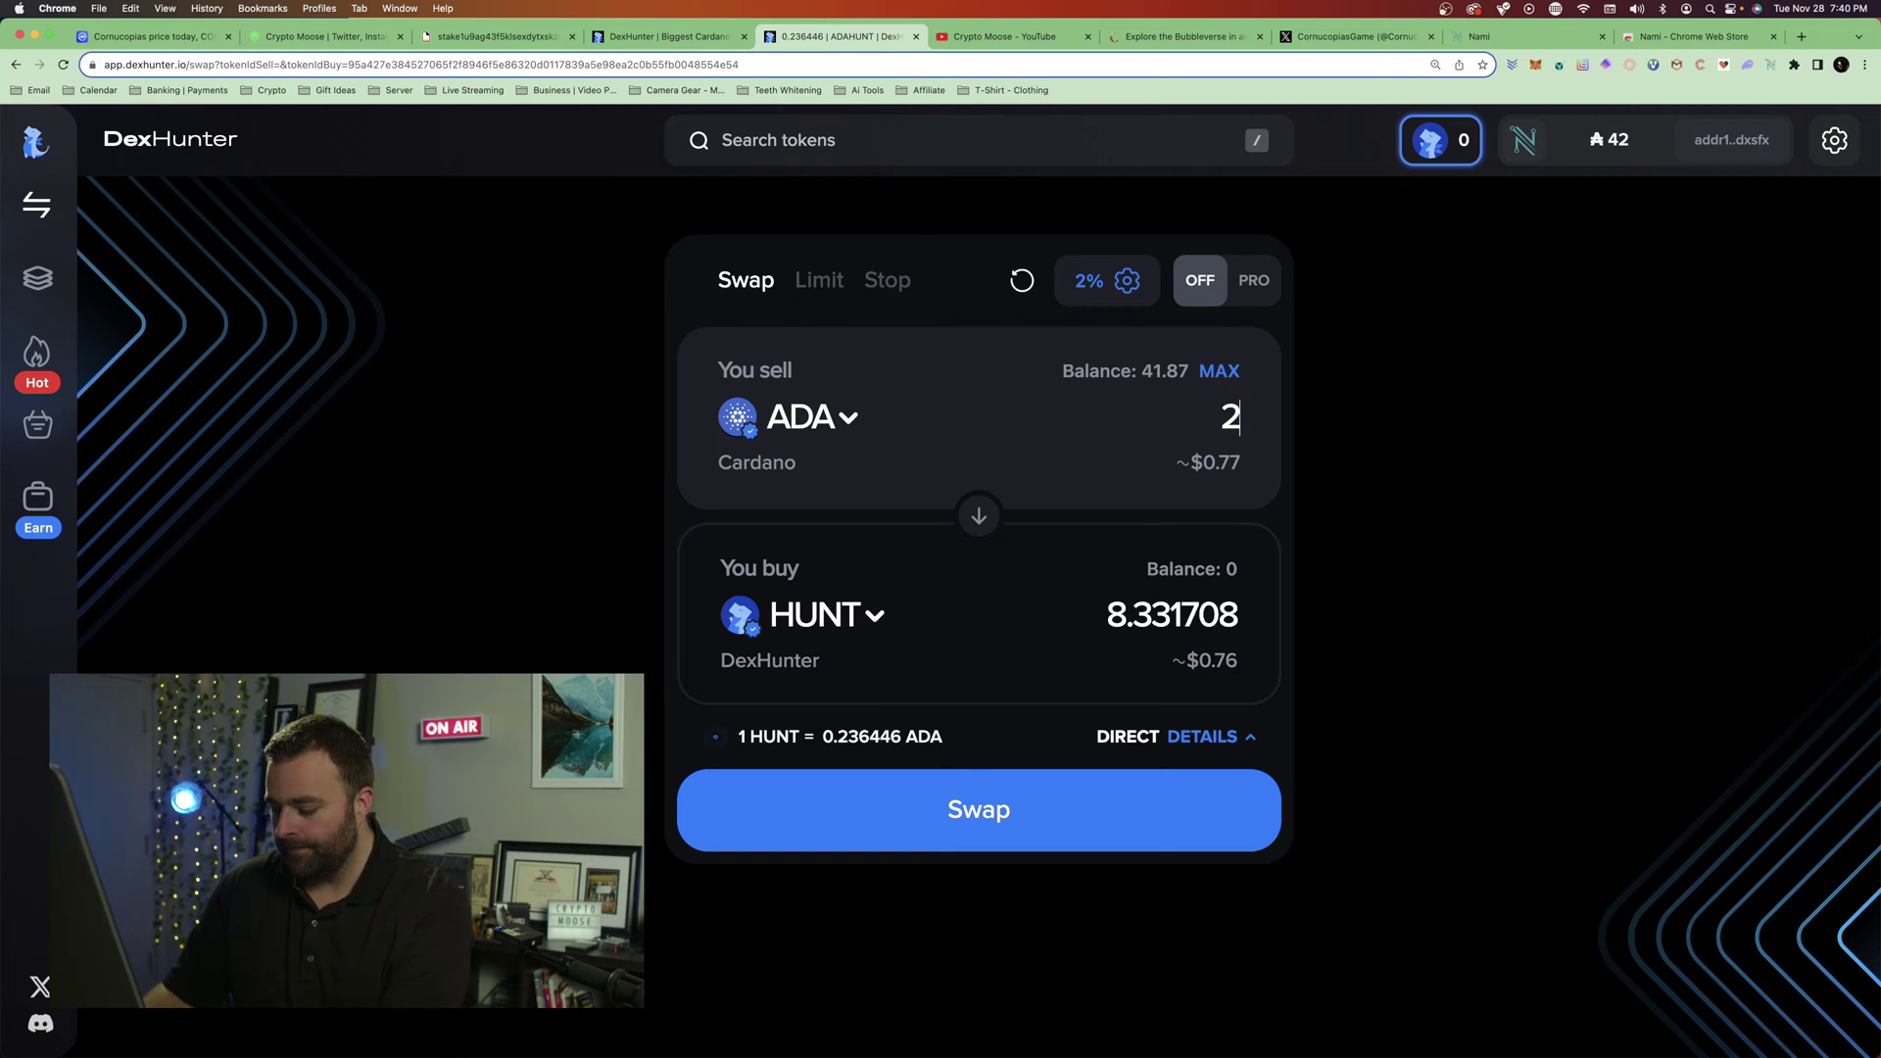
left_click(867, 632)
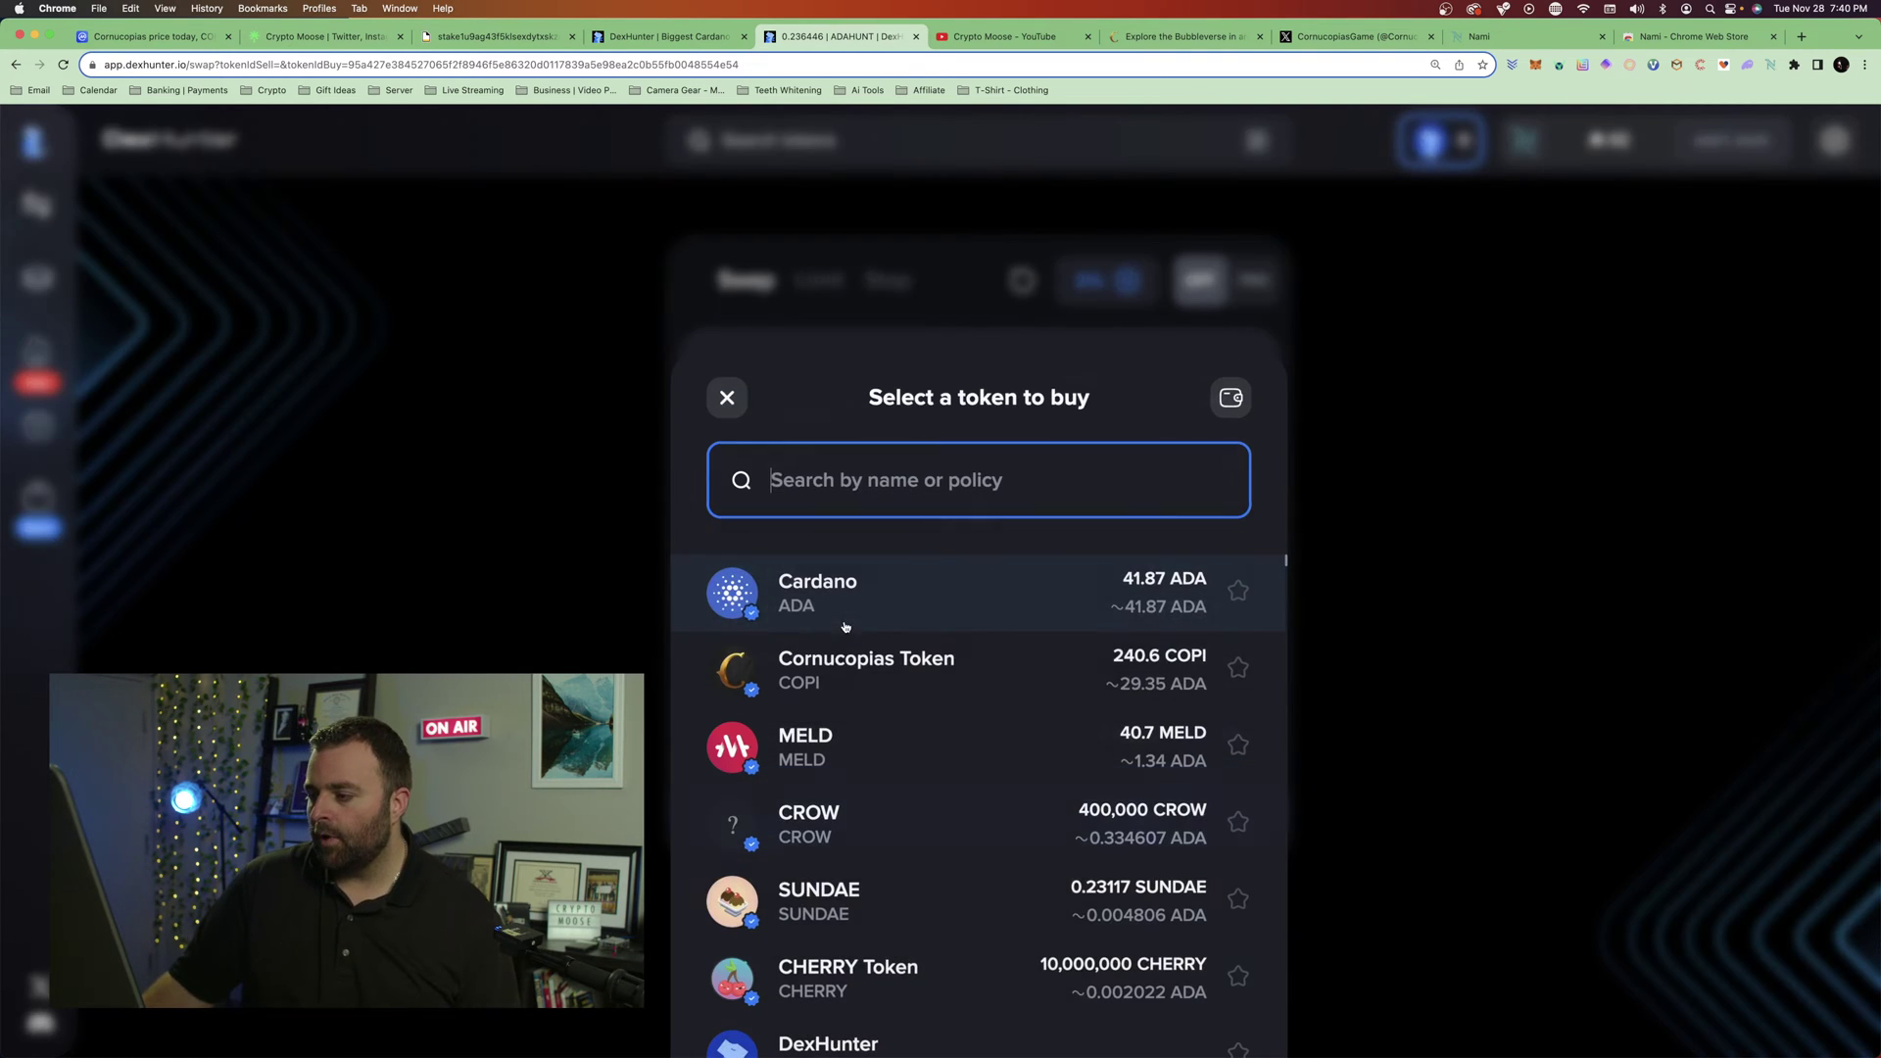
left_click(958, 666)
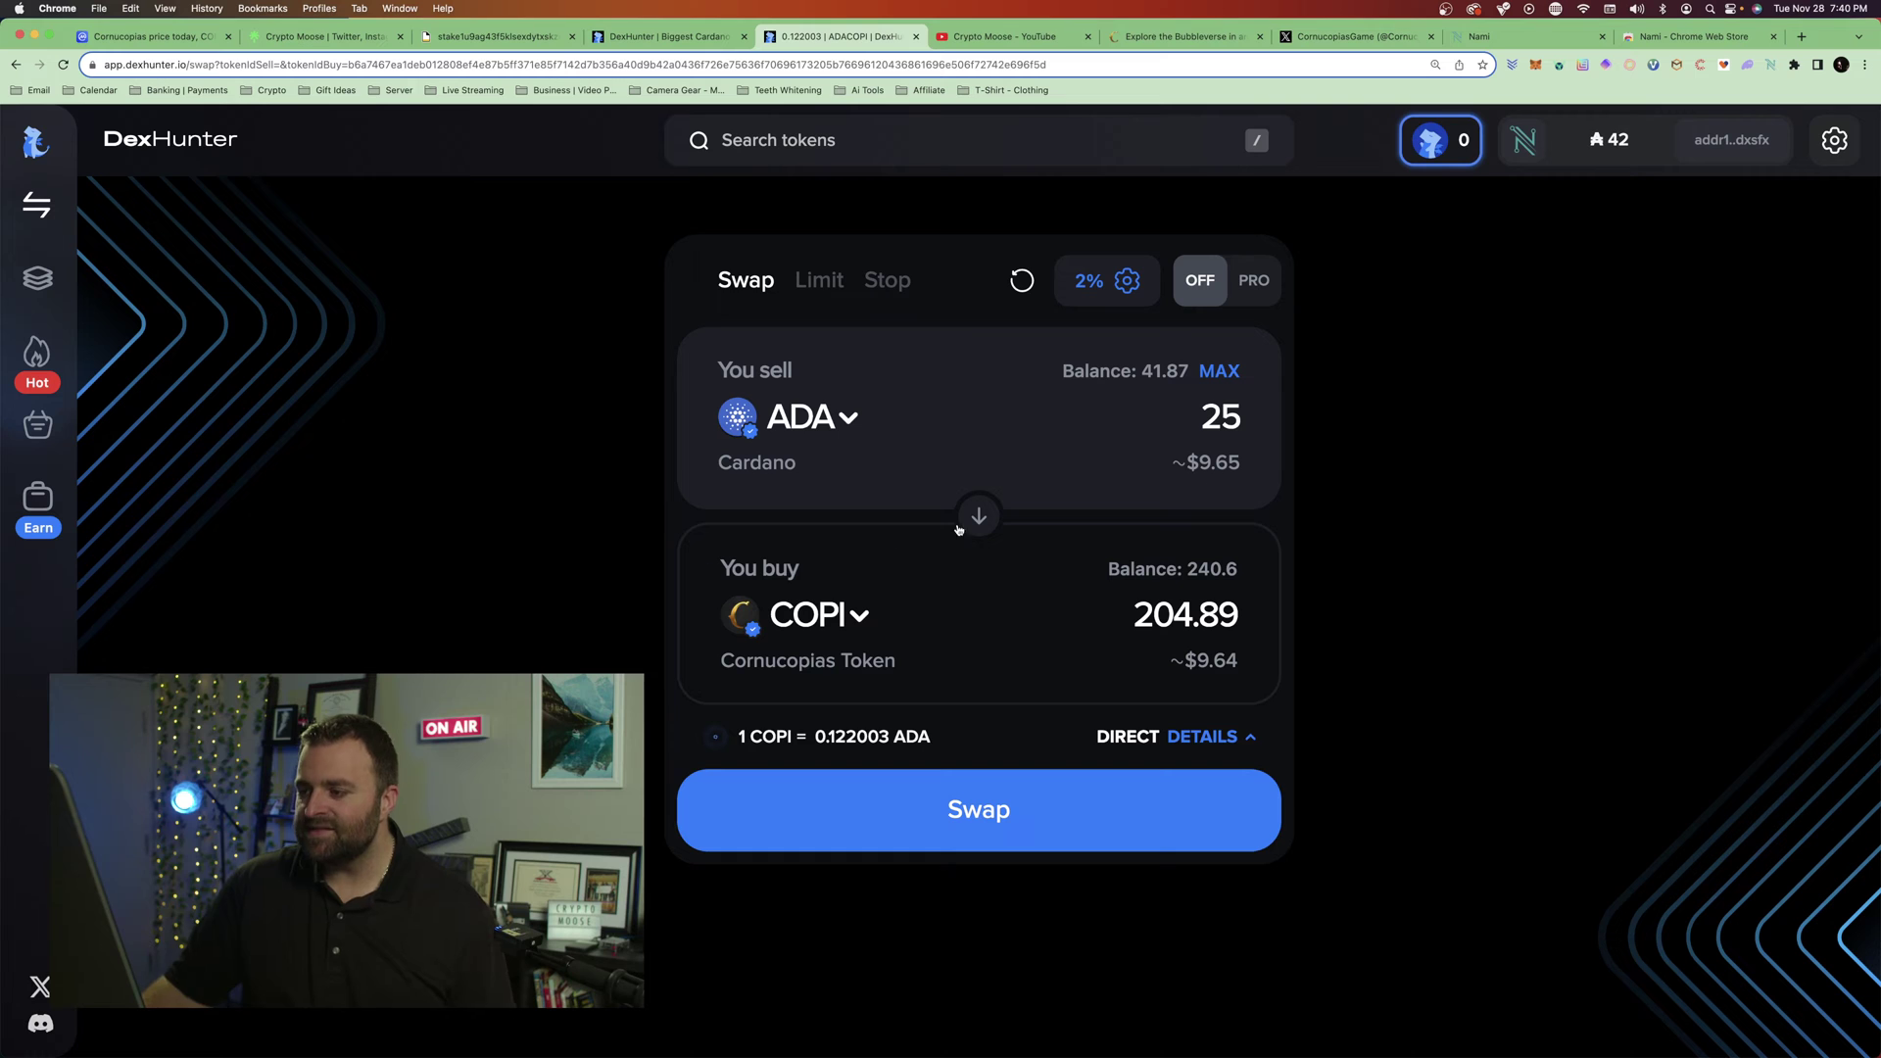
- Review the swap preview's fees, minimum received amount and split across the exchanges, and hide the details again
left_click(1250, 741)
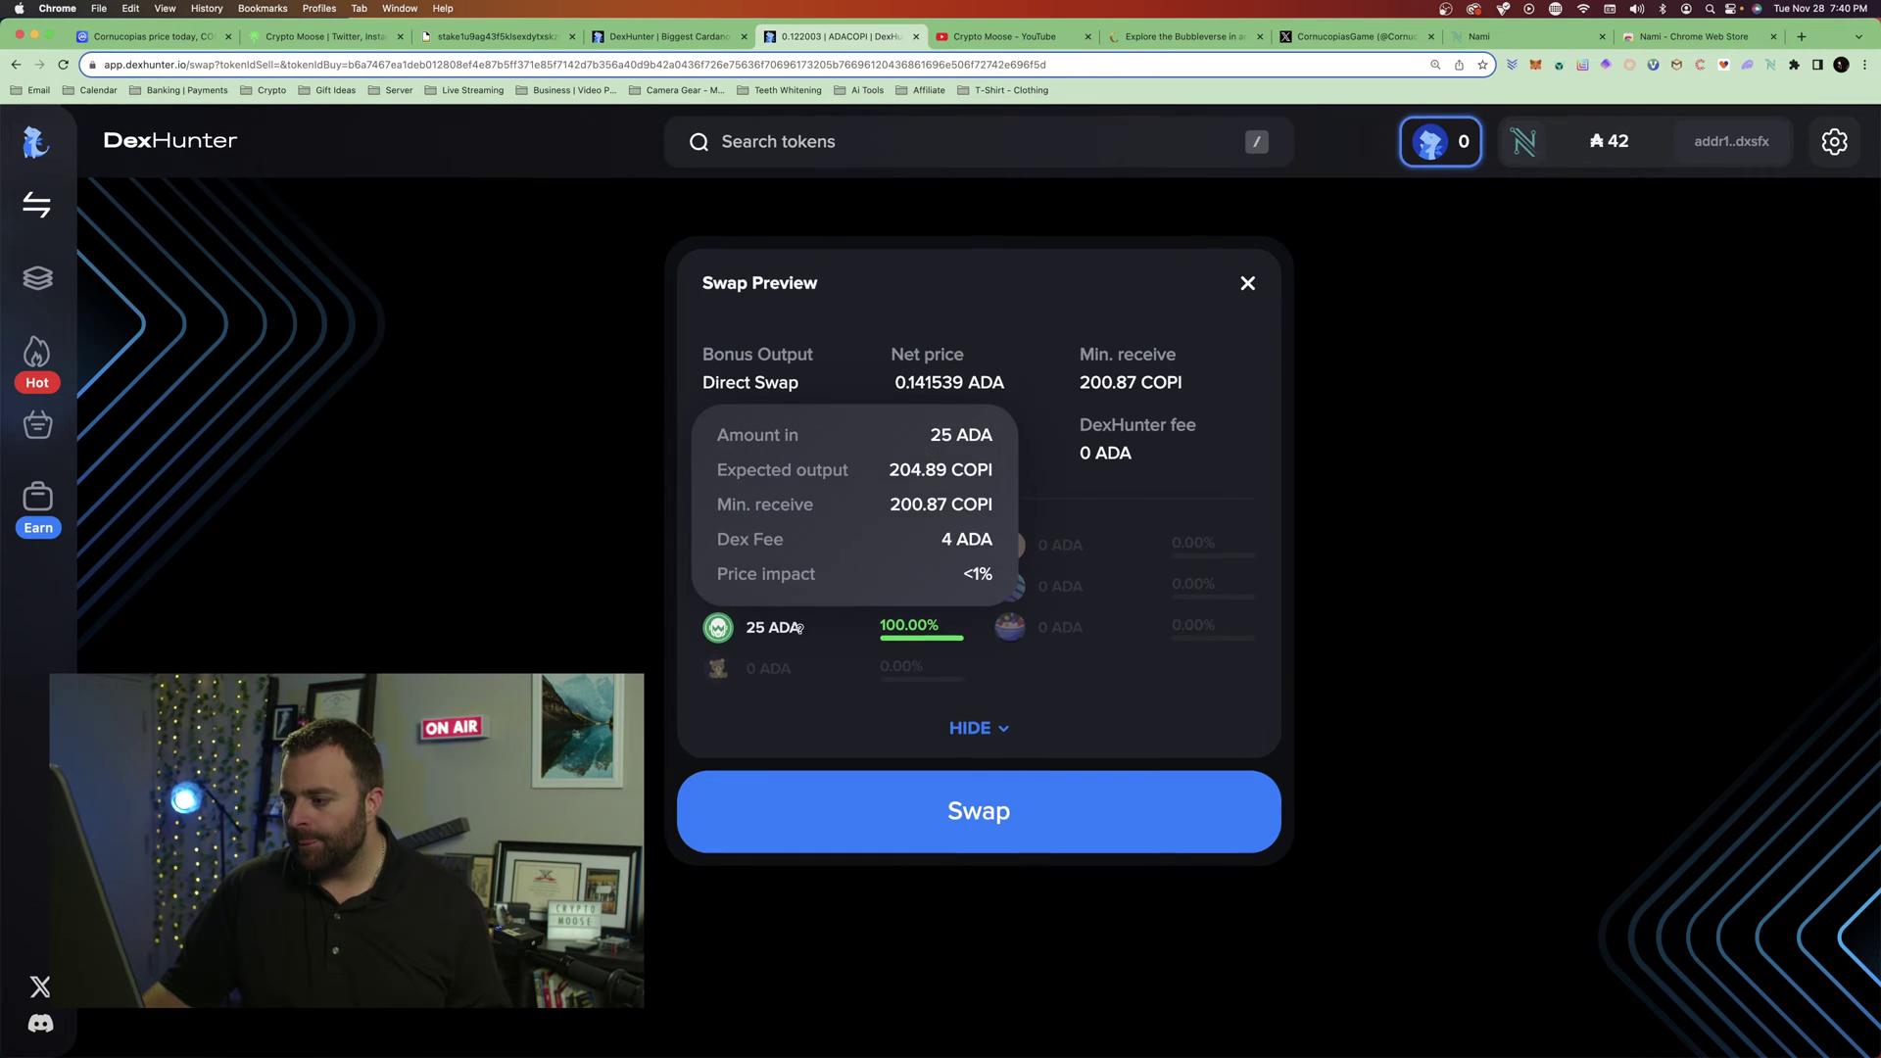
mouse_move(896, 588)
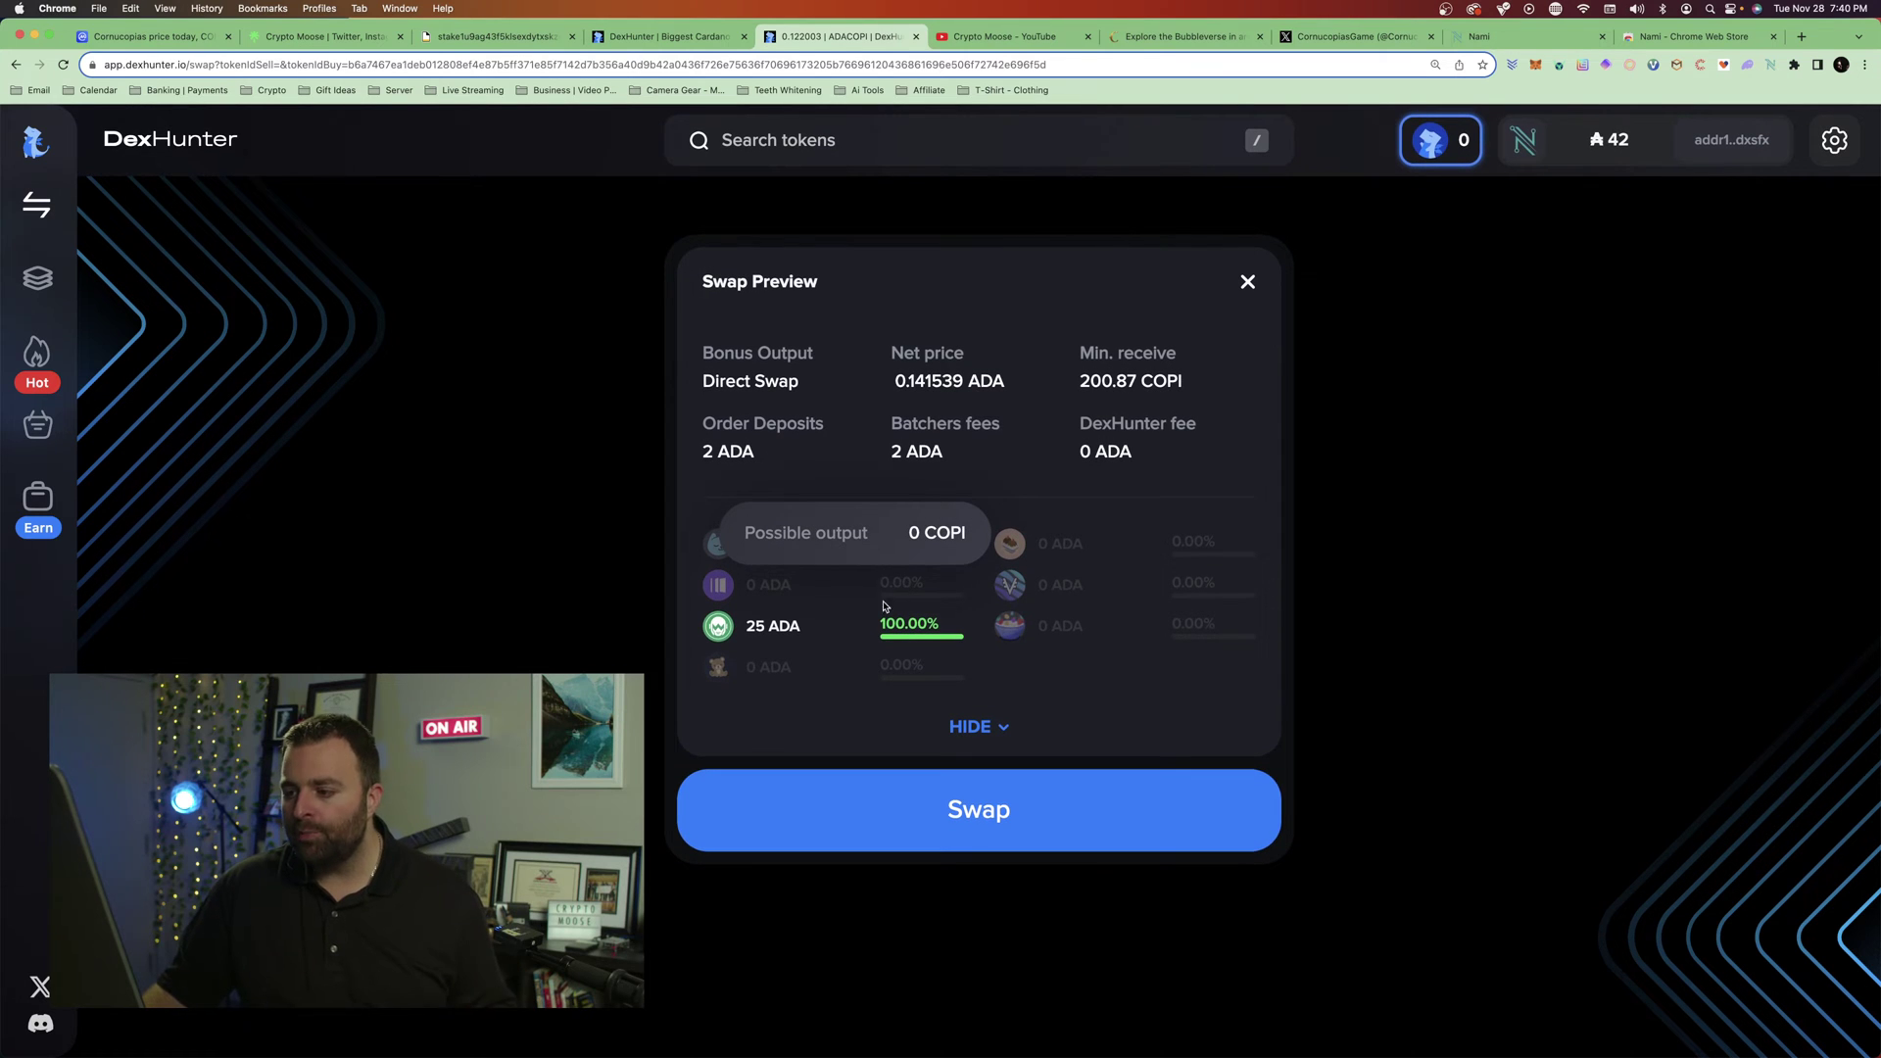
mouse_move(840, 631)
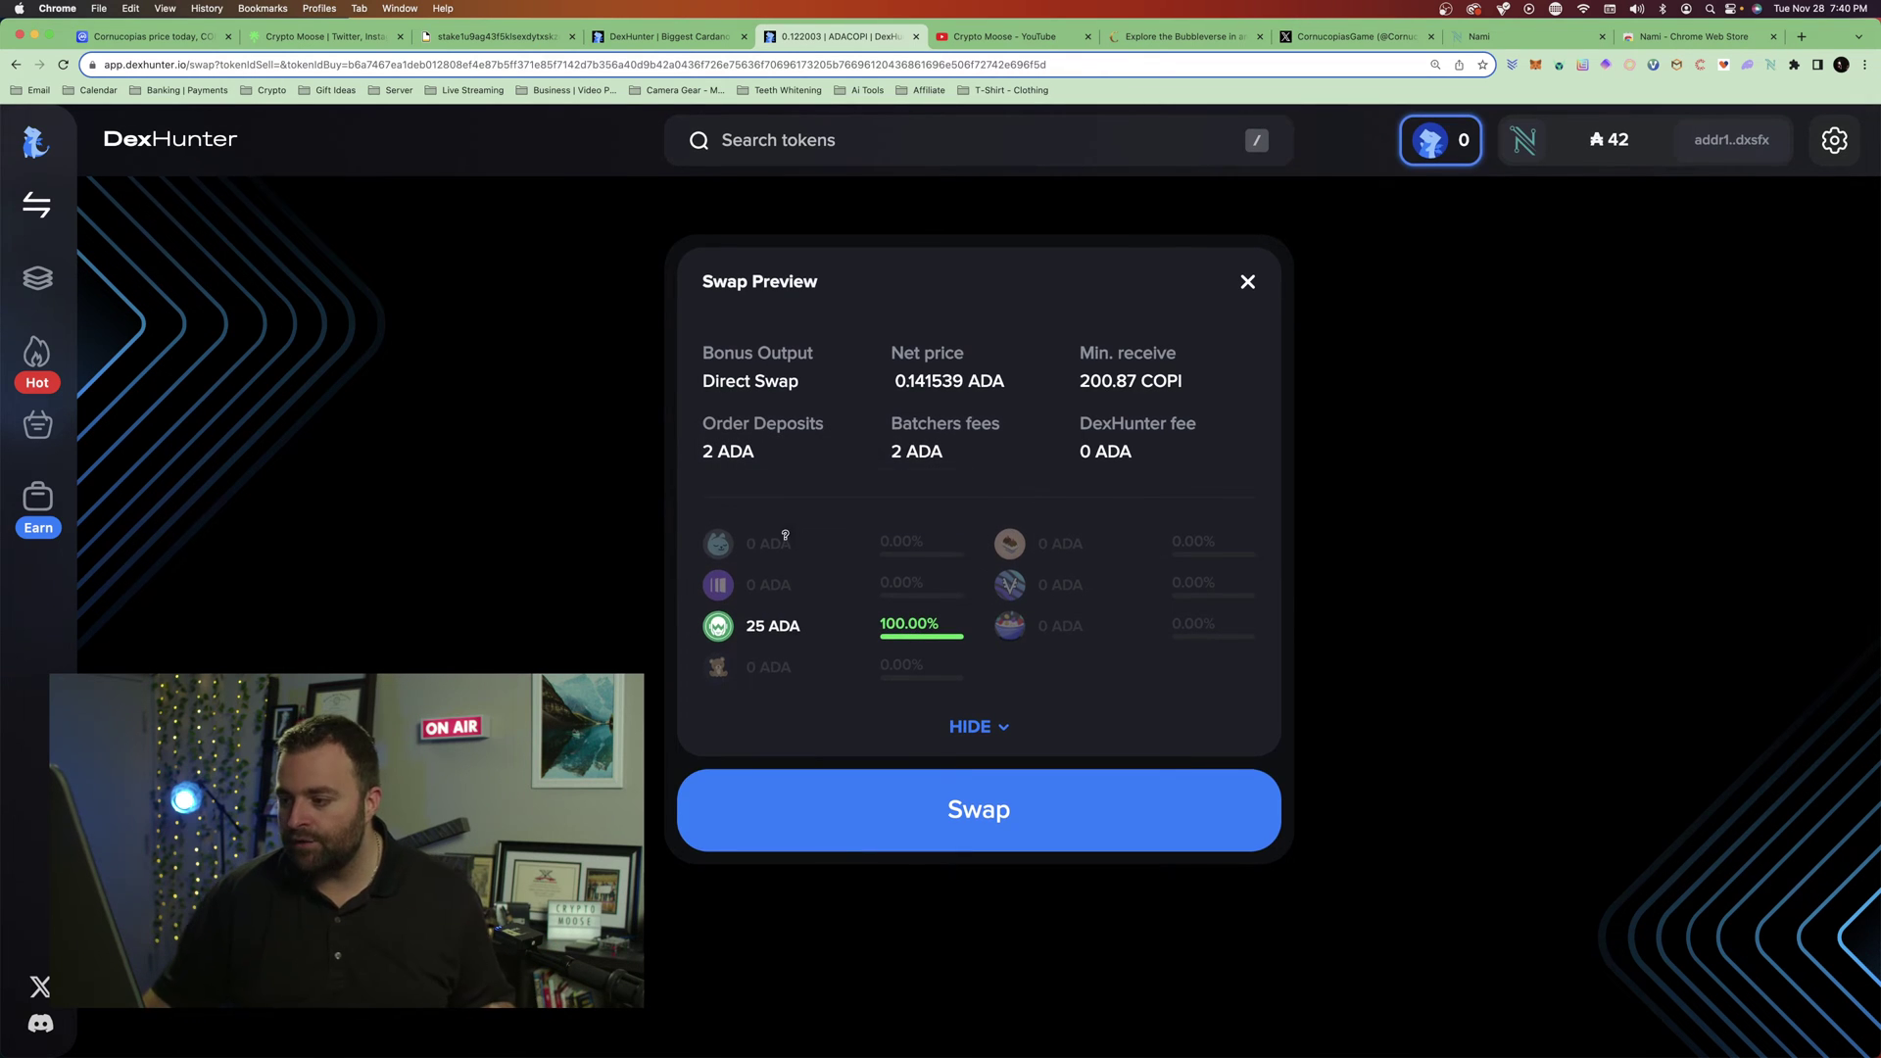
mouse_move(785, 542)
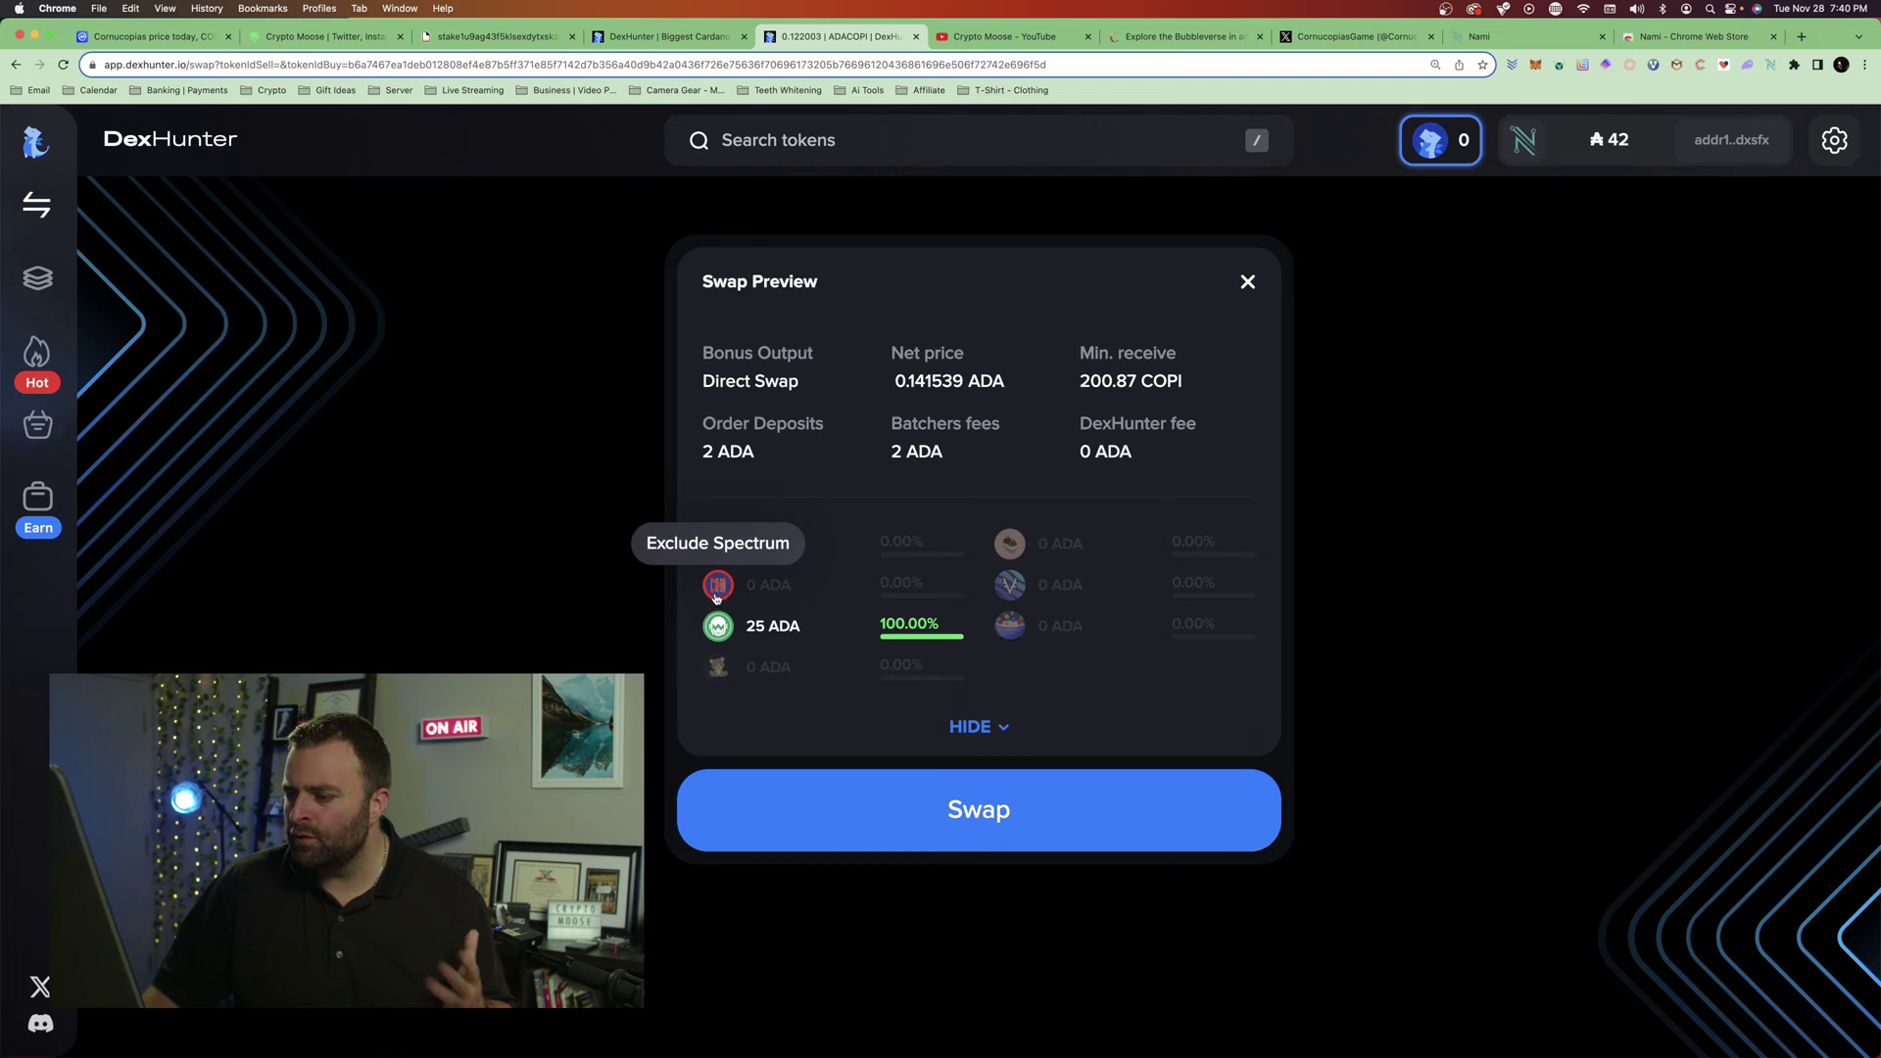
mouse_move(1134, 569)
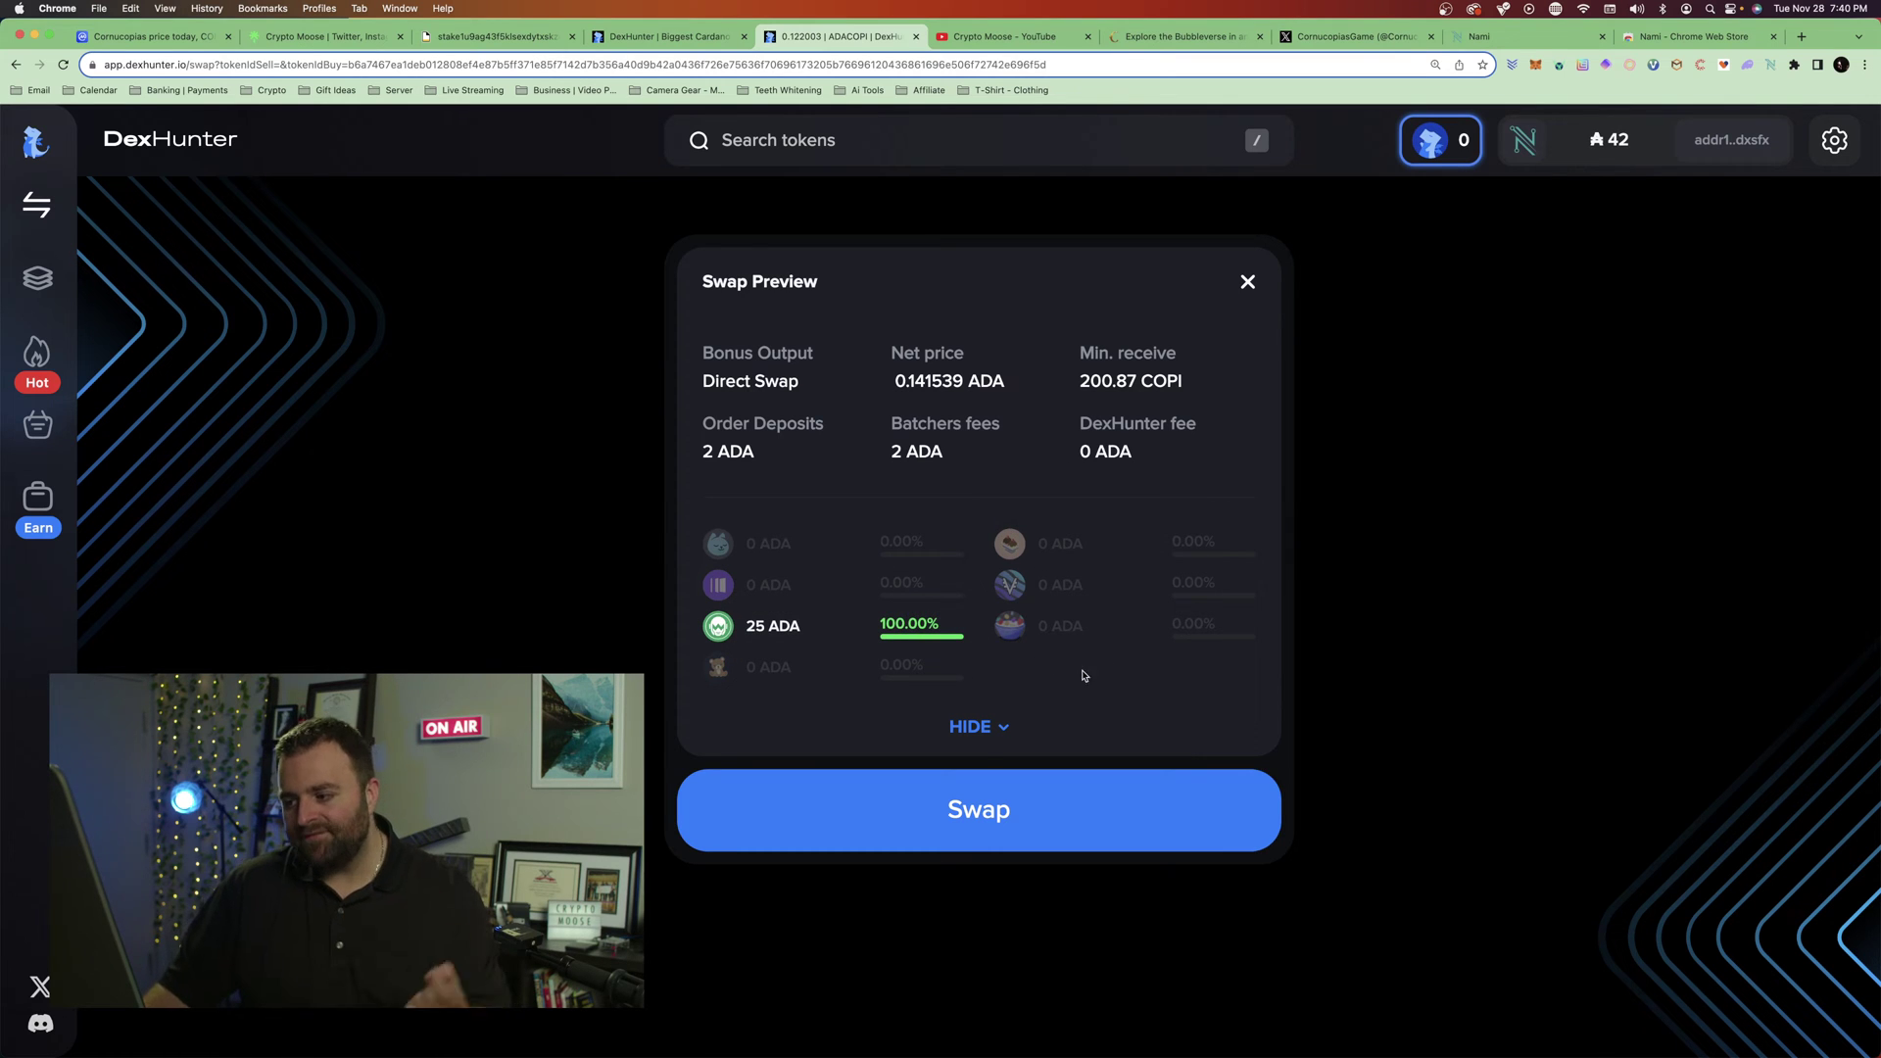
left_click(984, 728)
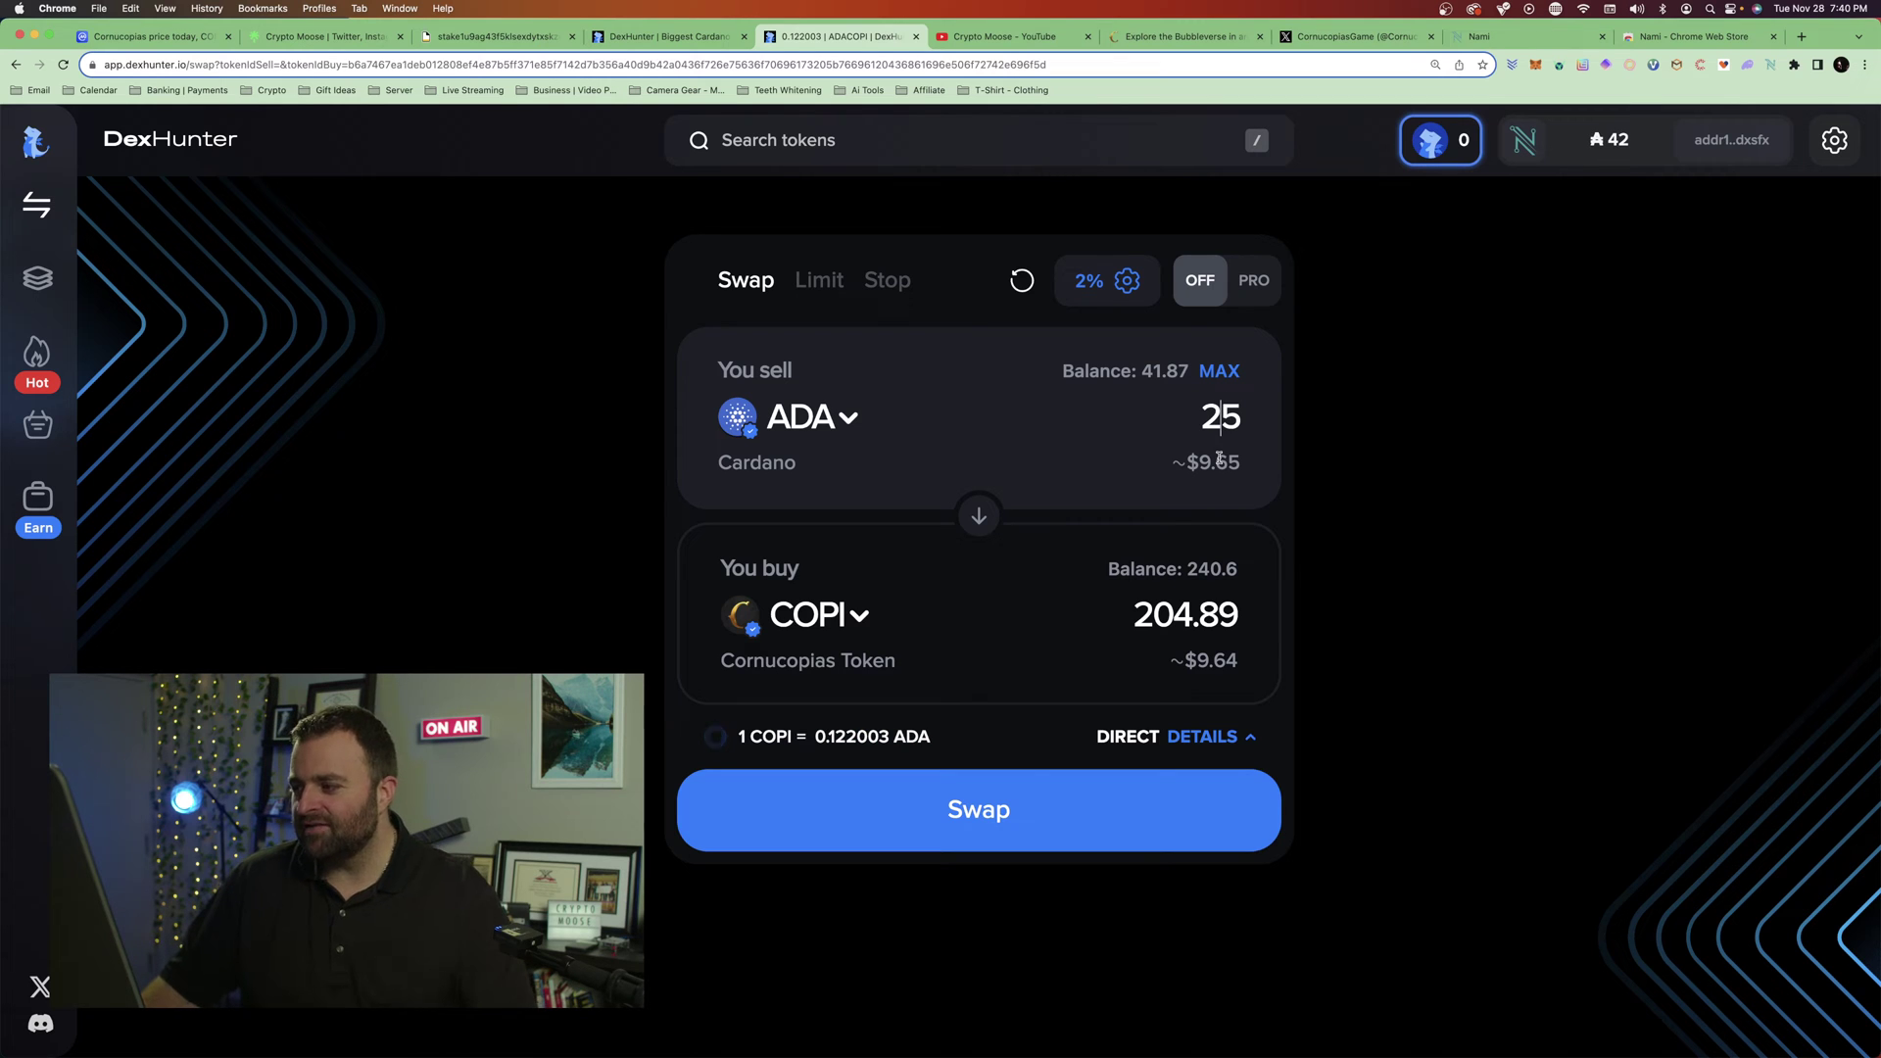
- Submit the swap of 25 ADA for COPI, approve it in the Nami wallet, and view the placed order
left_click(1098, 809)
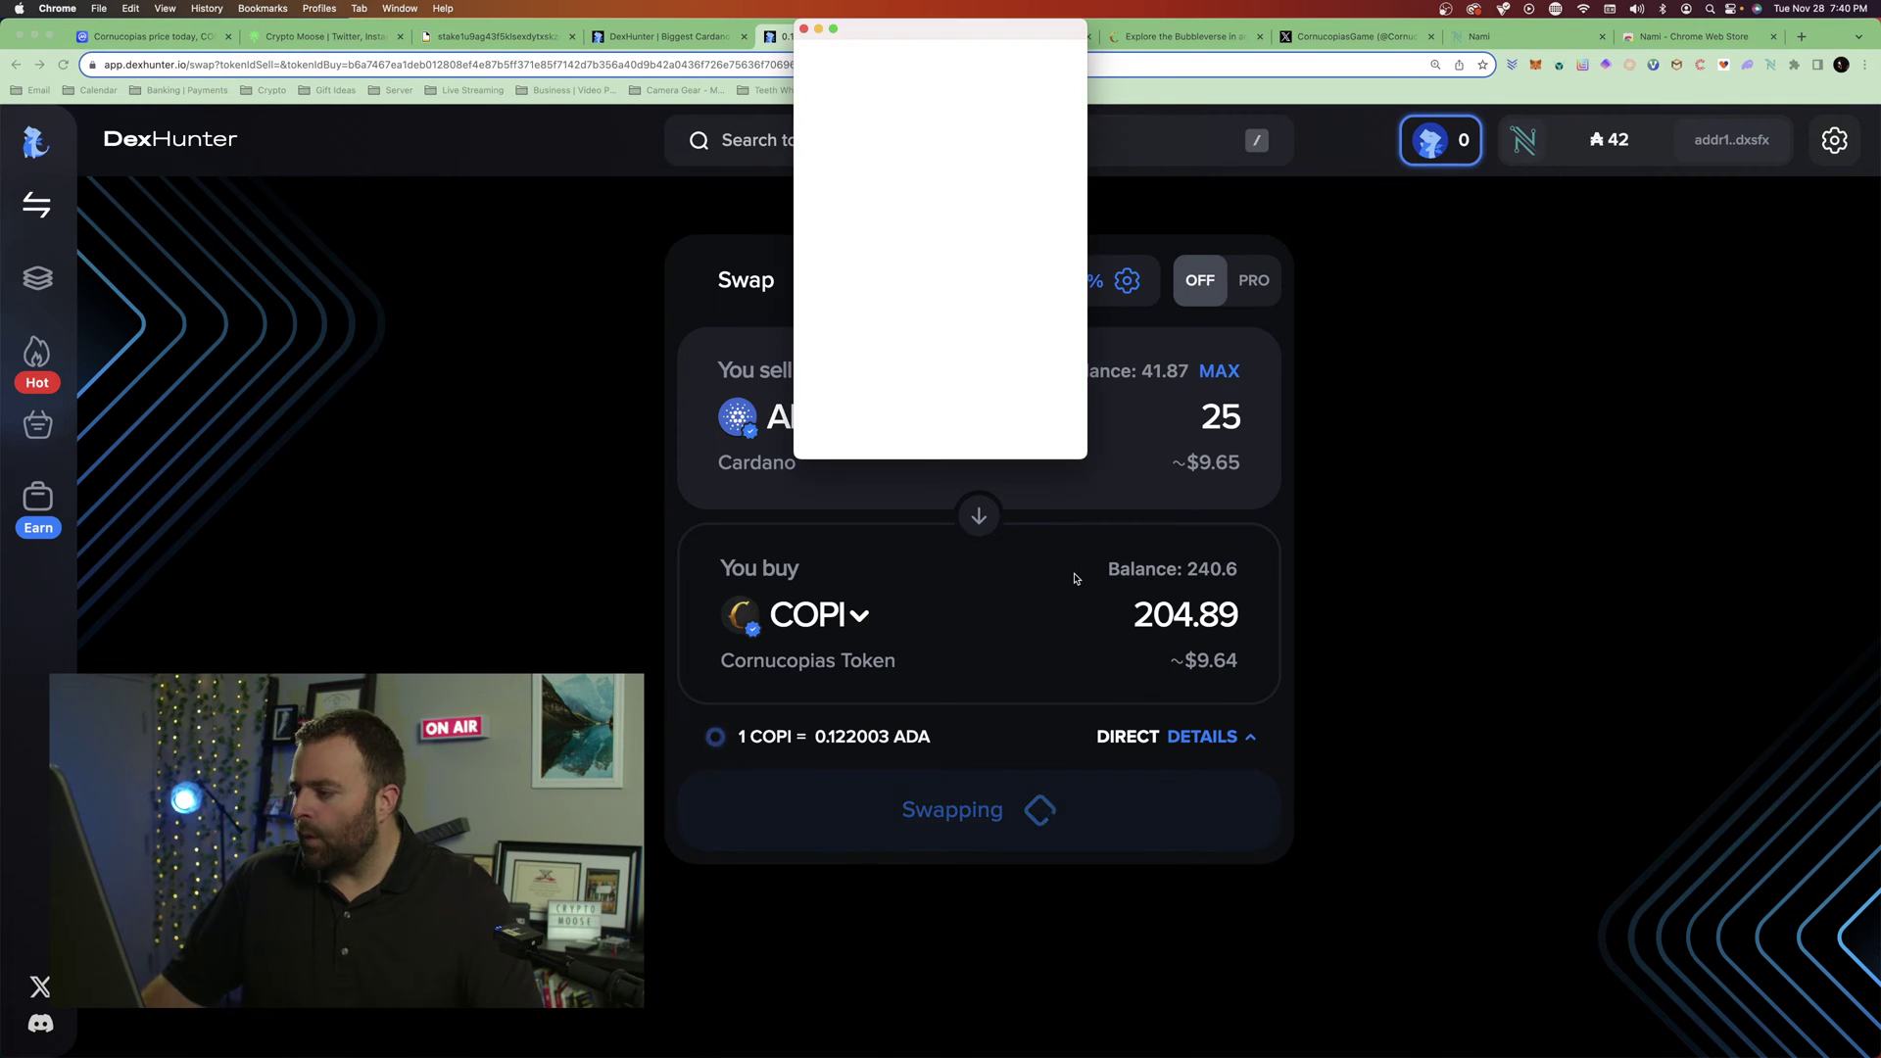
left_click(1016, 429)
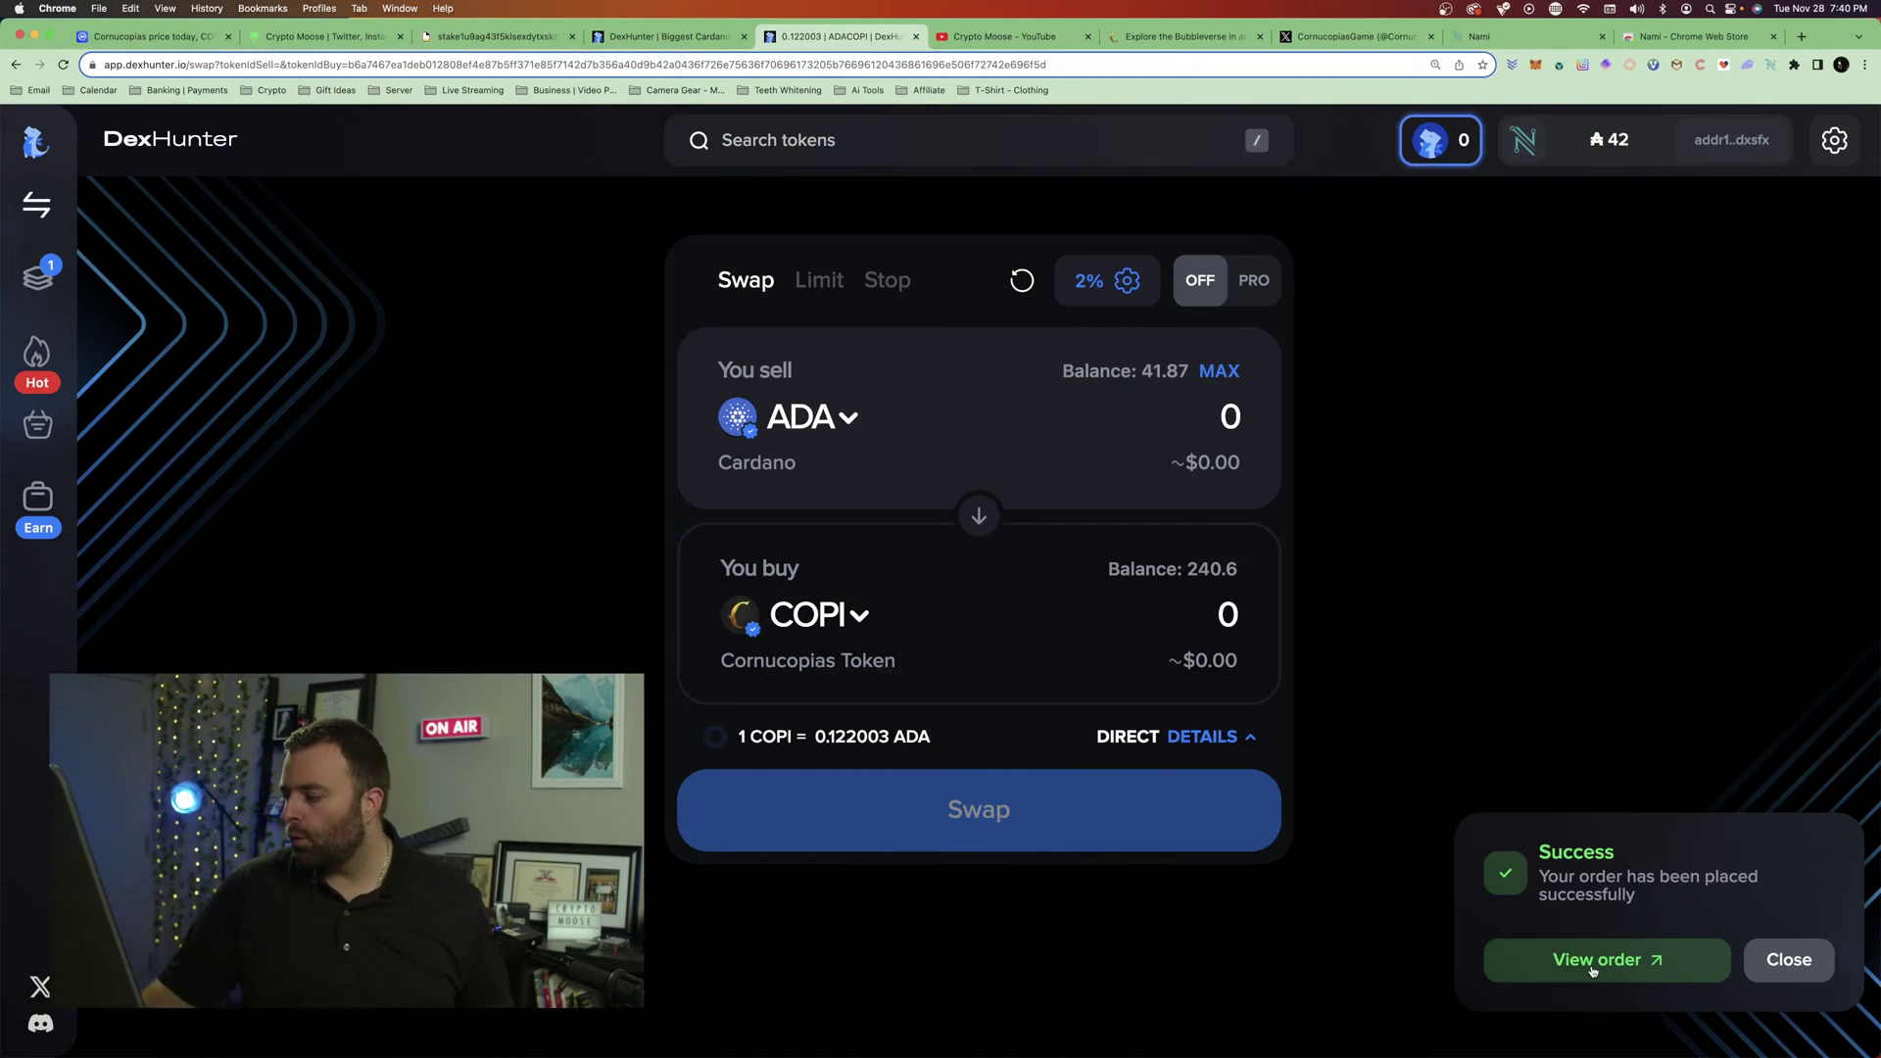
left_click(1586, 957)
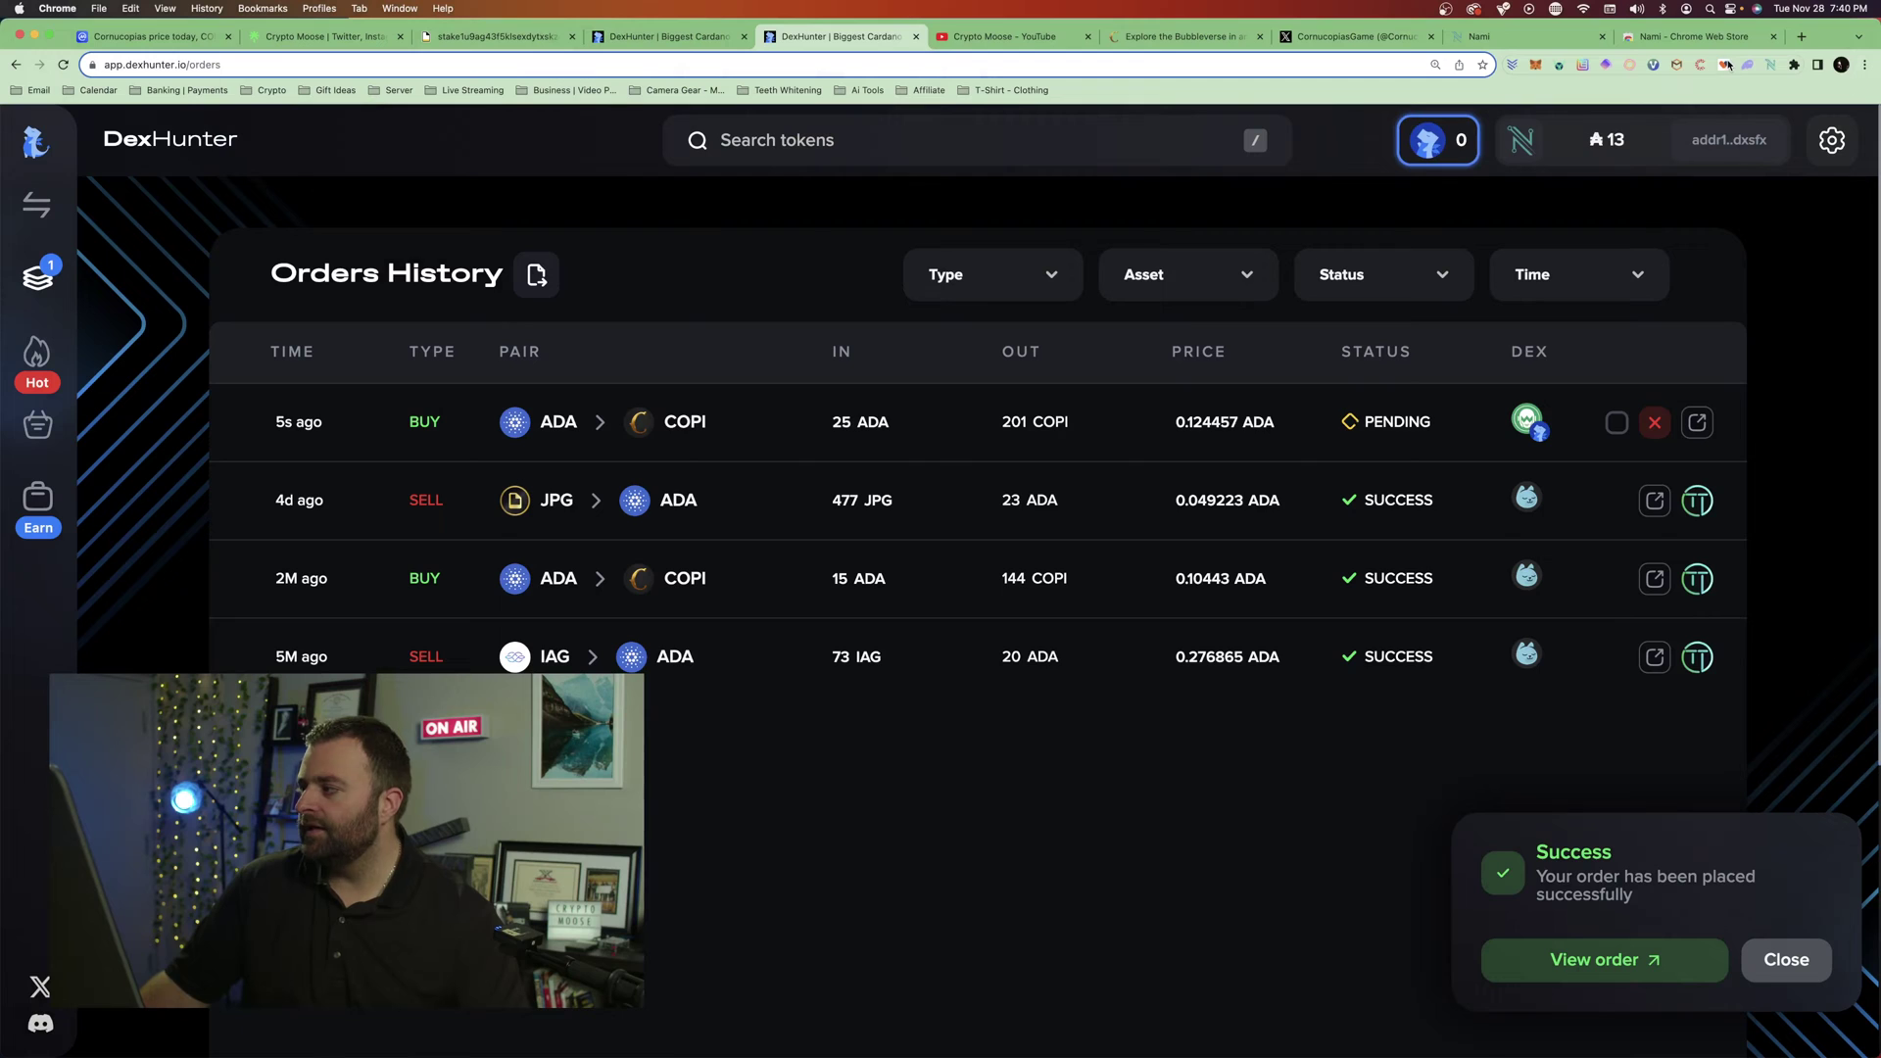
- Check the Nami wallet's token balances and the newest ADA to COPI order's status and amounts in the orders history
left_click(1769, 65)
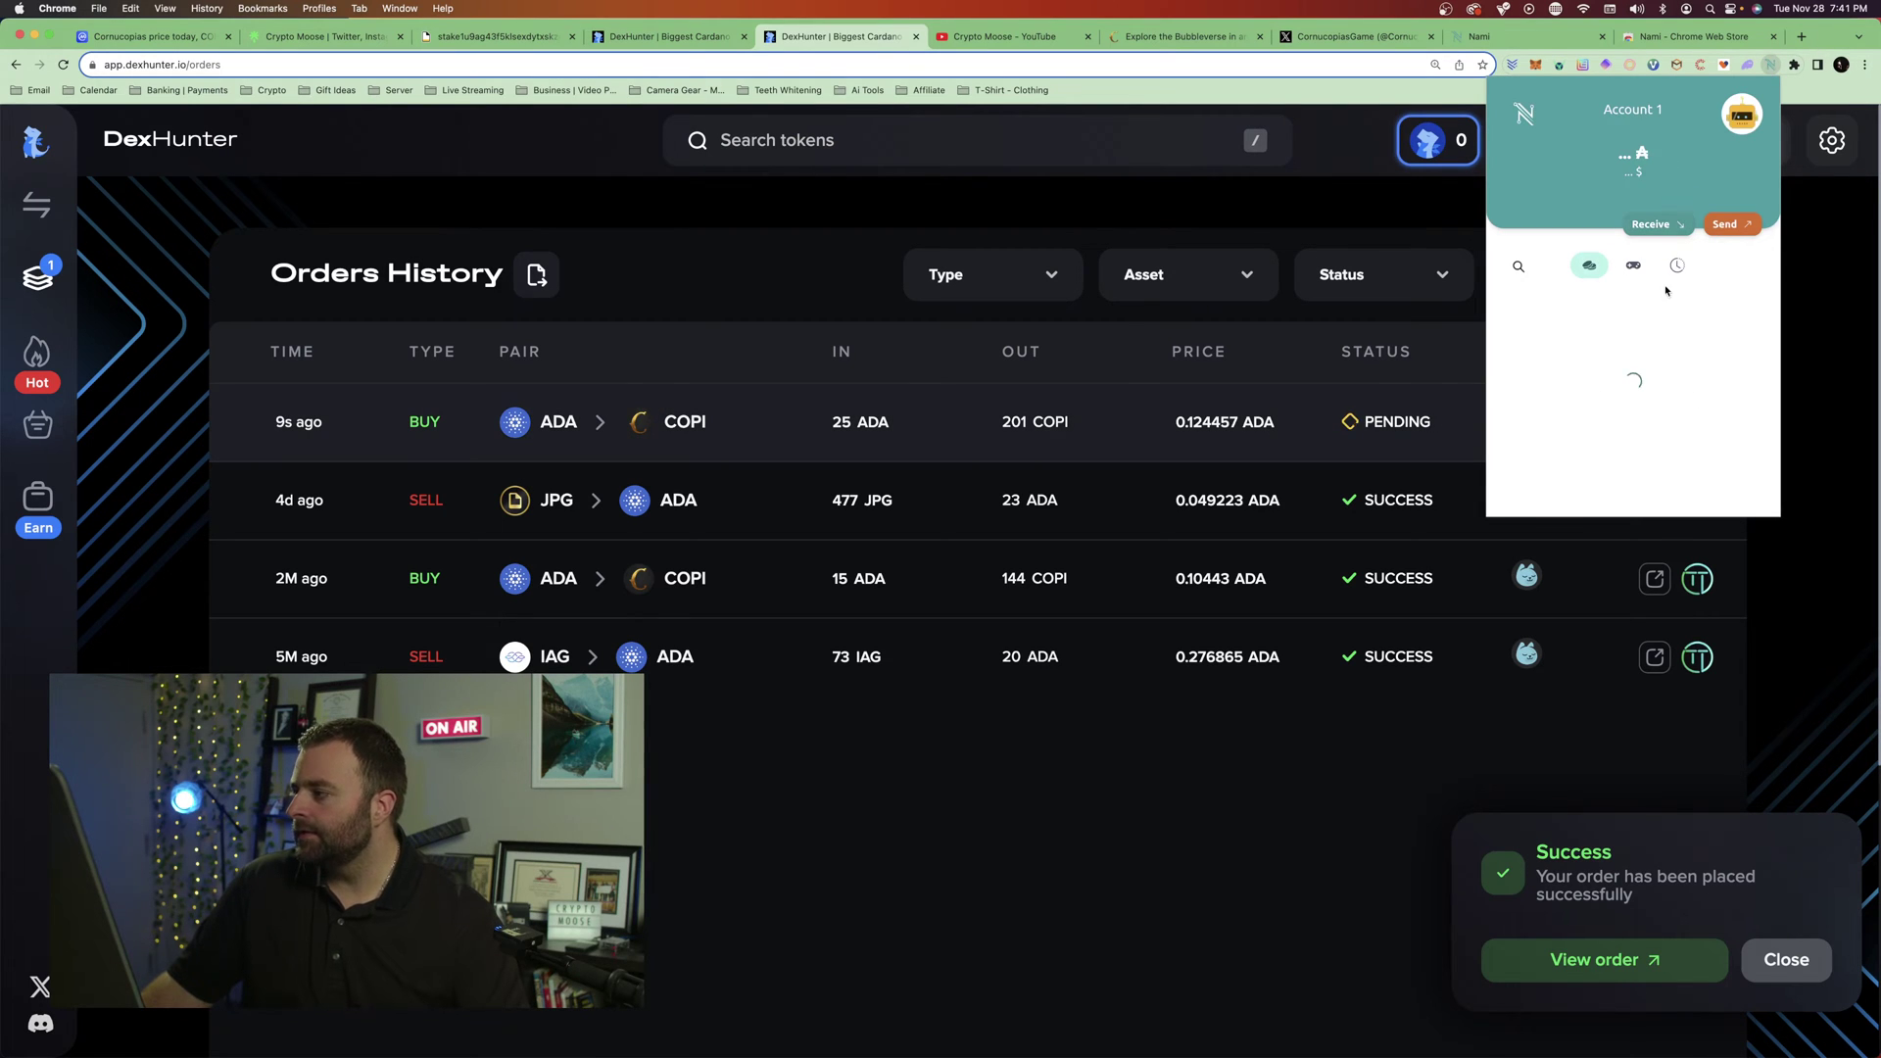
scroll(1611, 460, "down", 1)
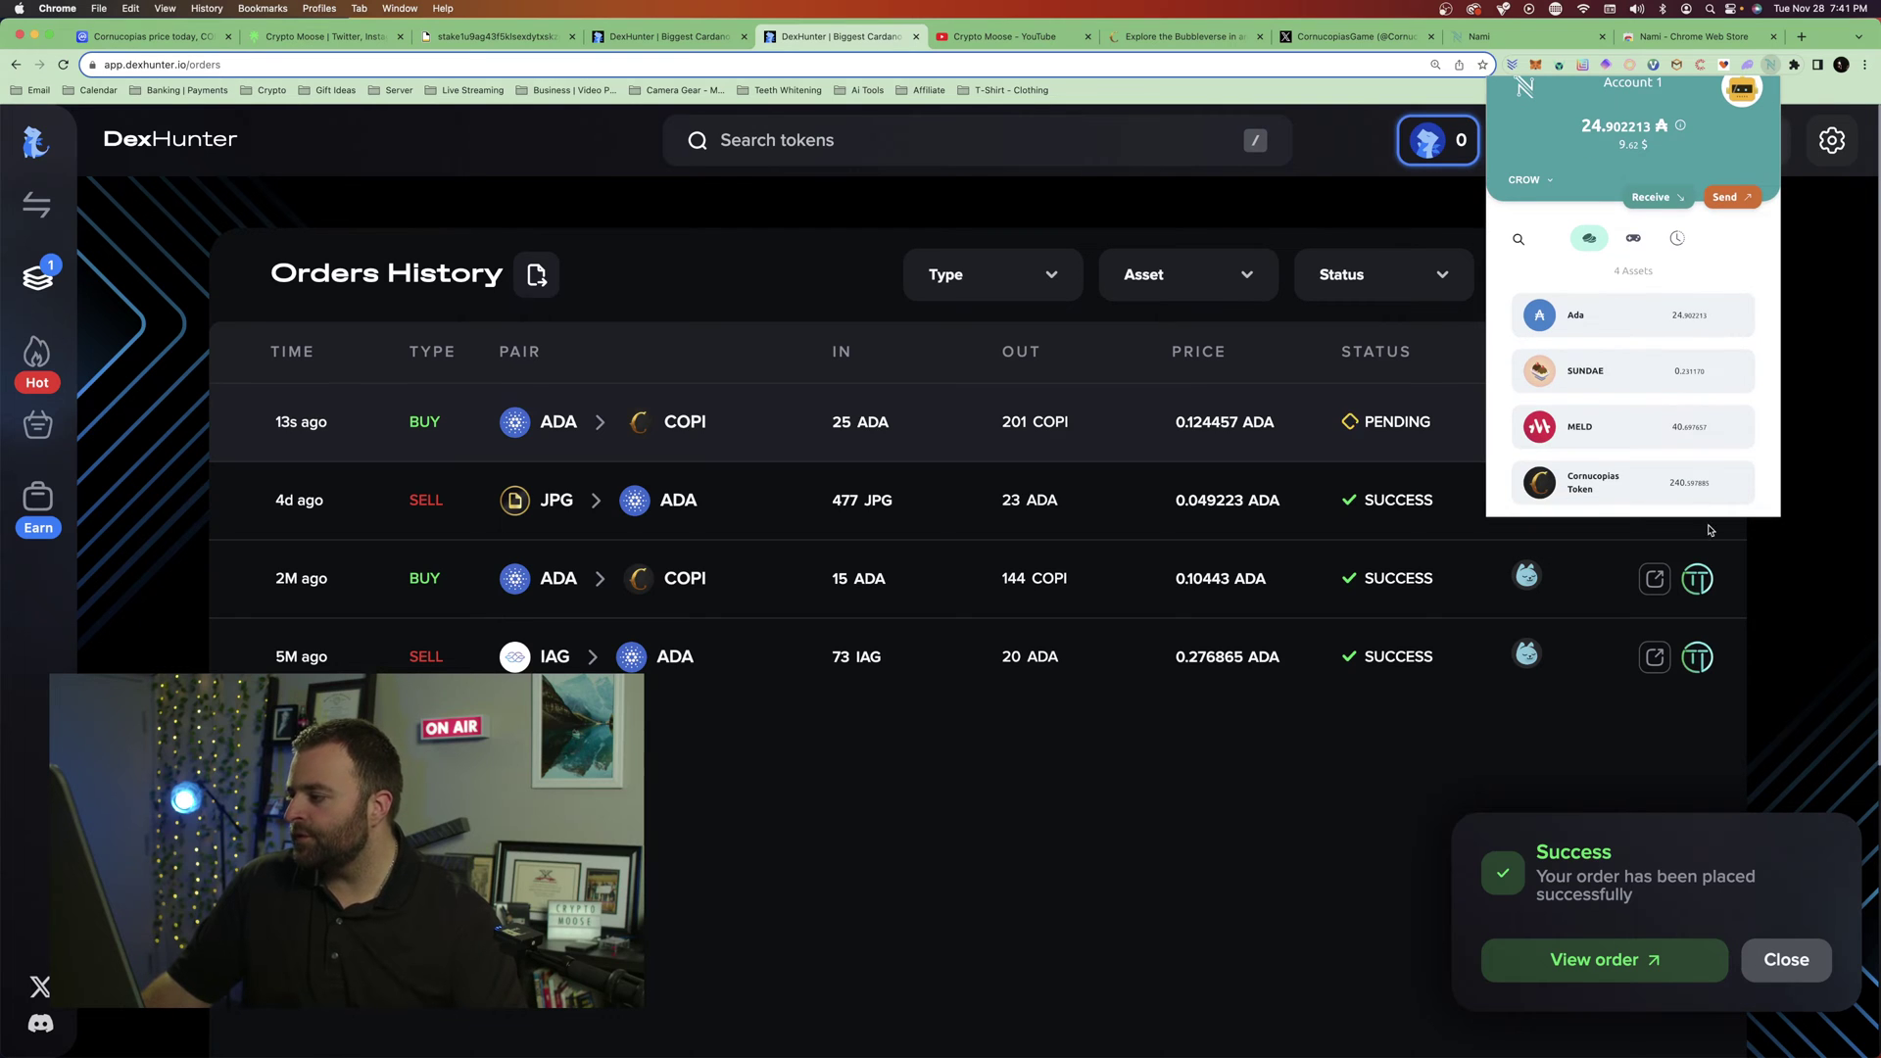
left_click(1806, 601)
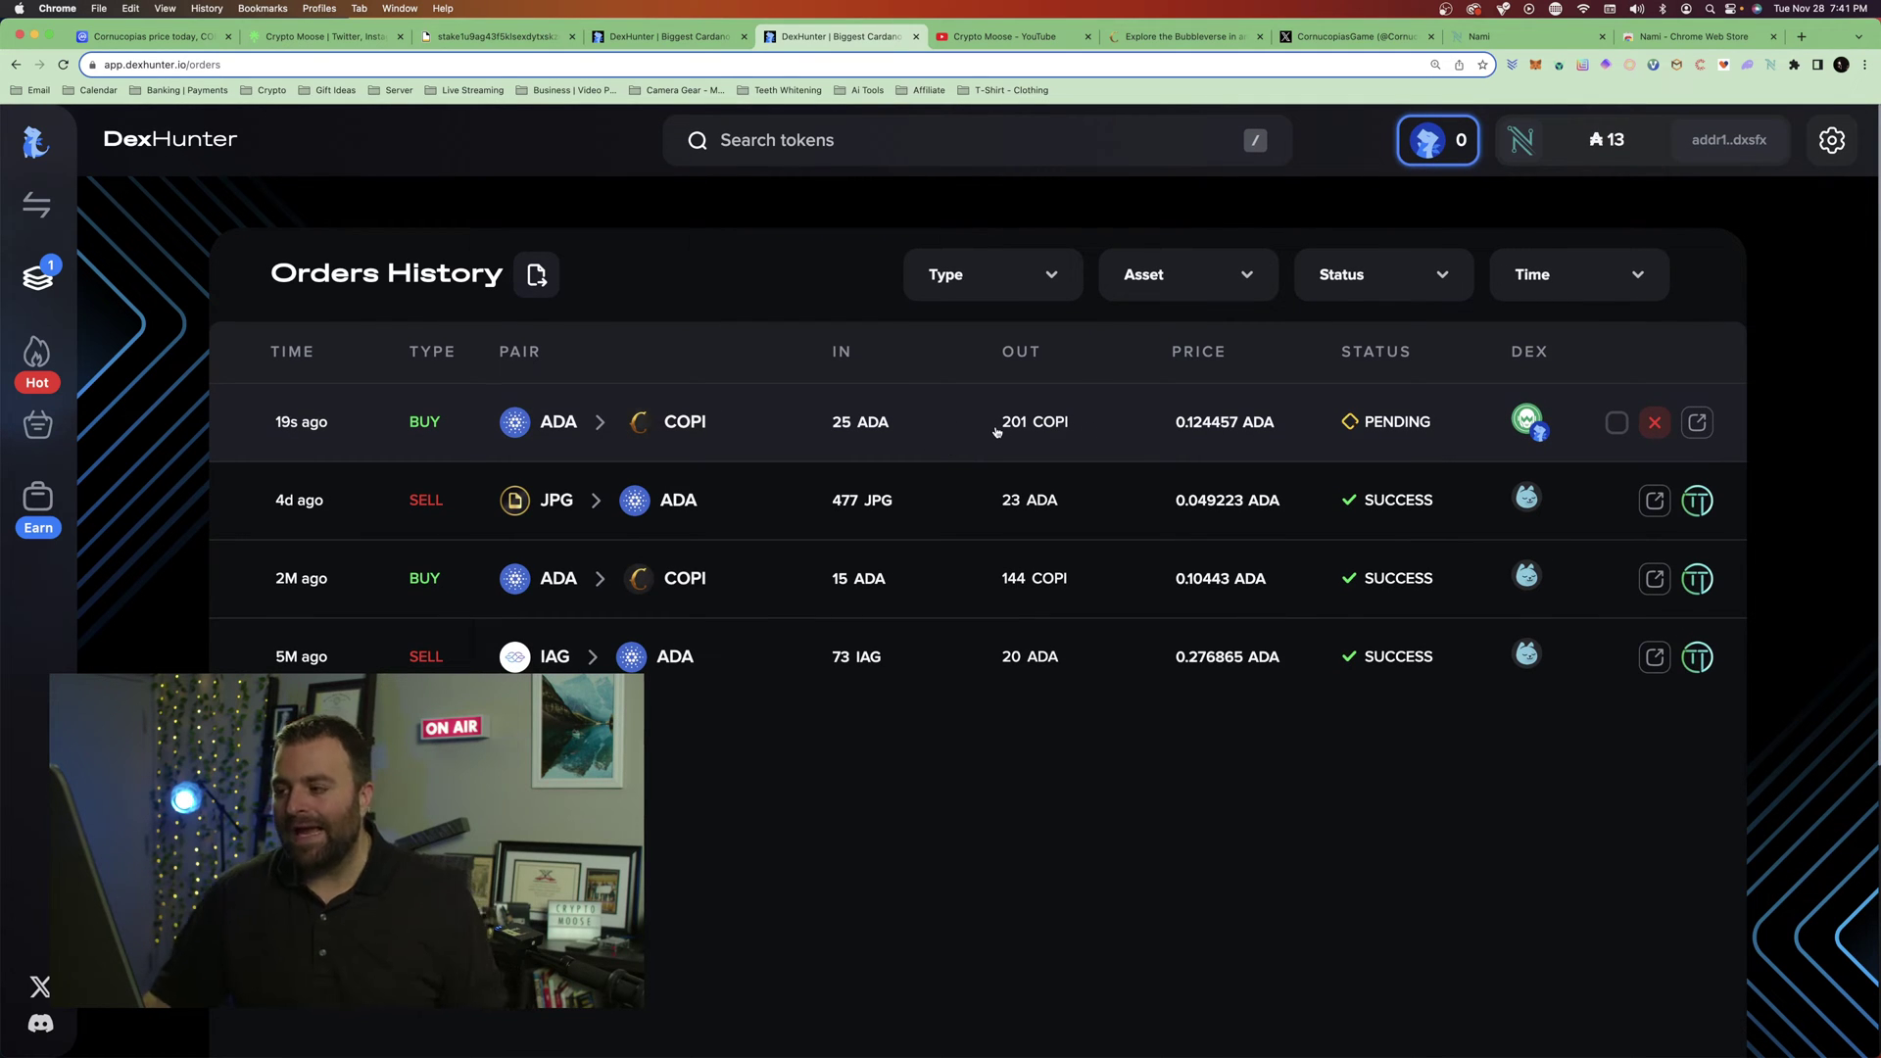
mouse_move(1017, 429)
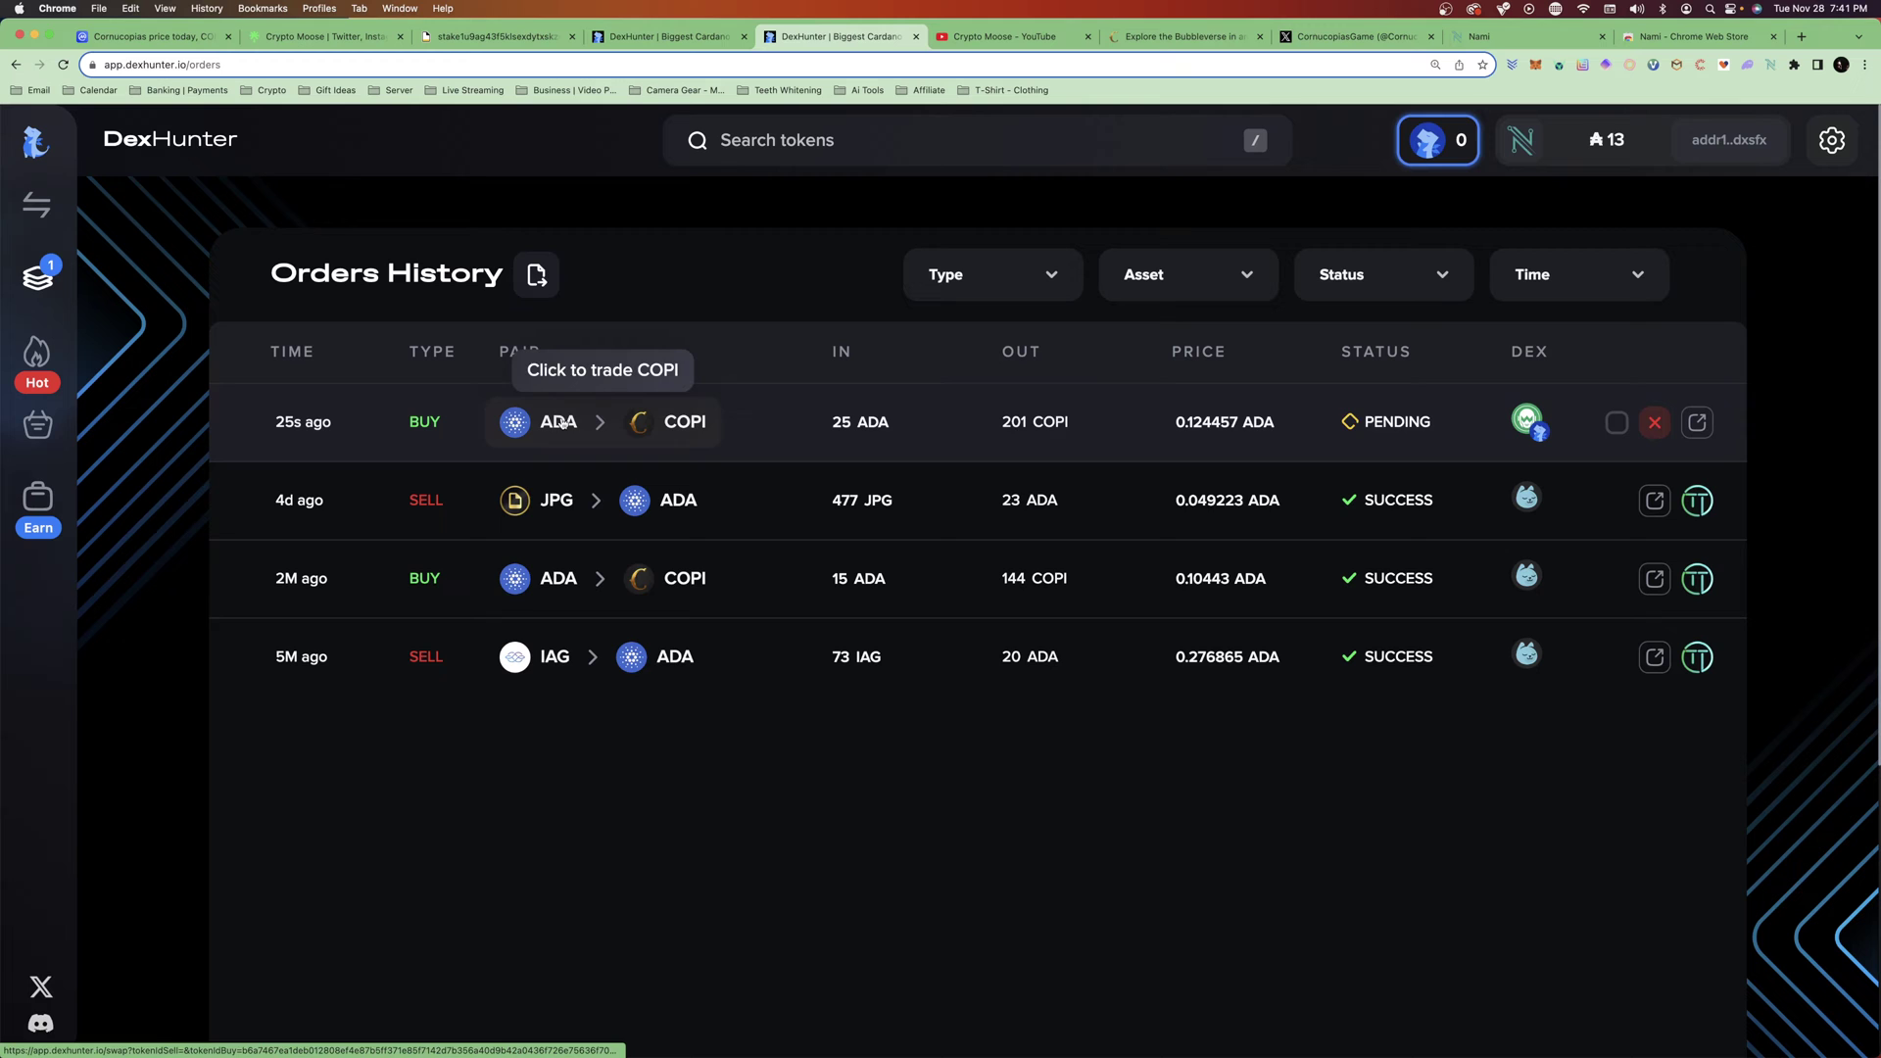
mouse_move(292, 435)
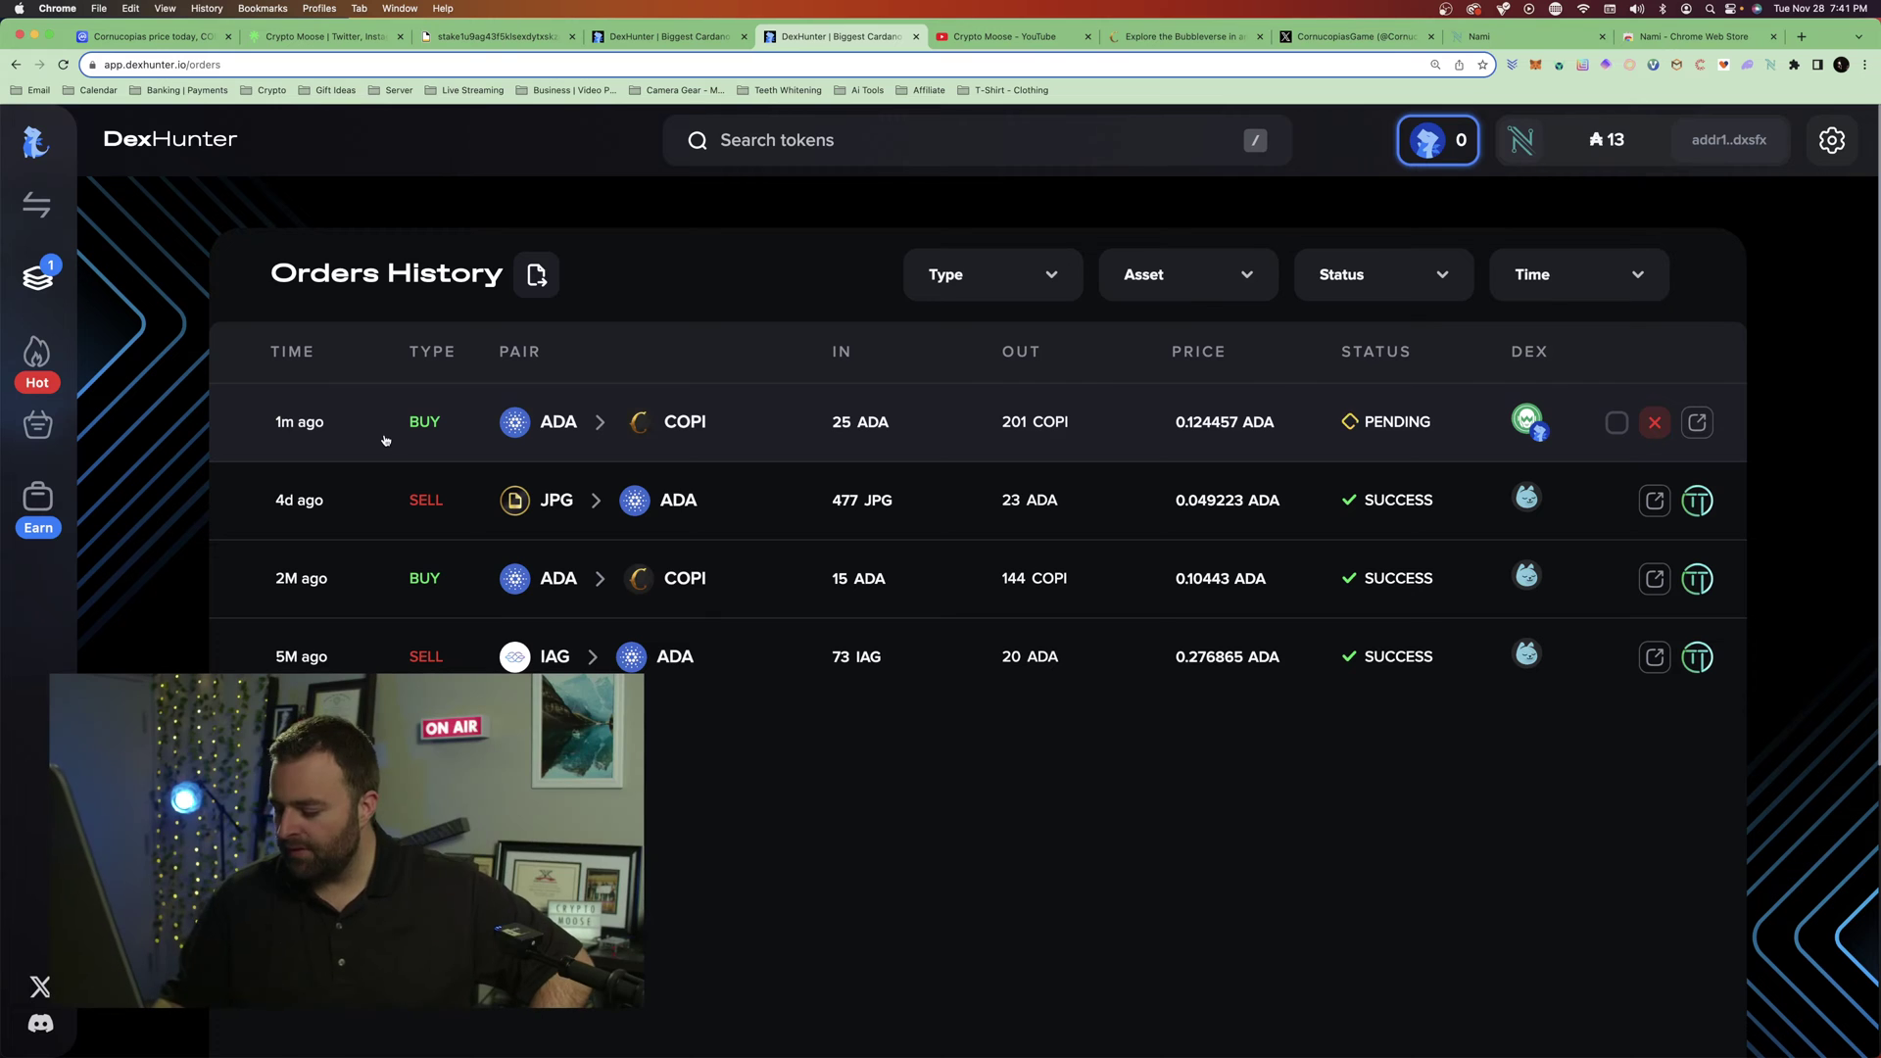
key("super+minus")
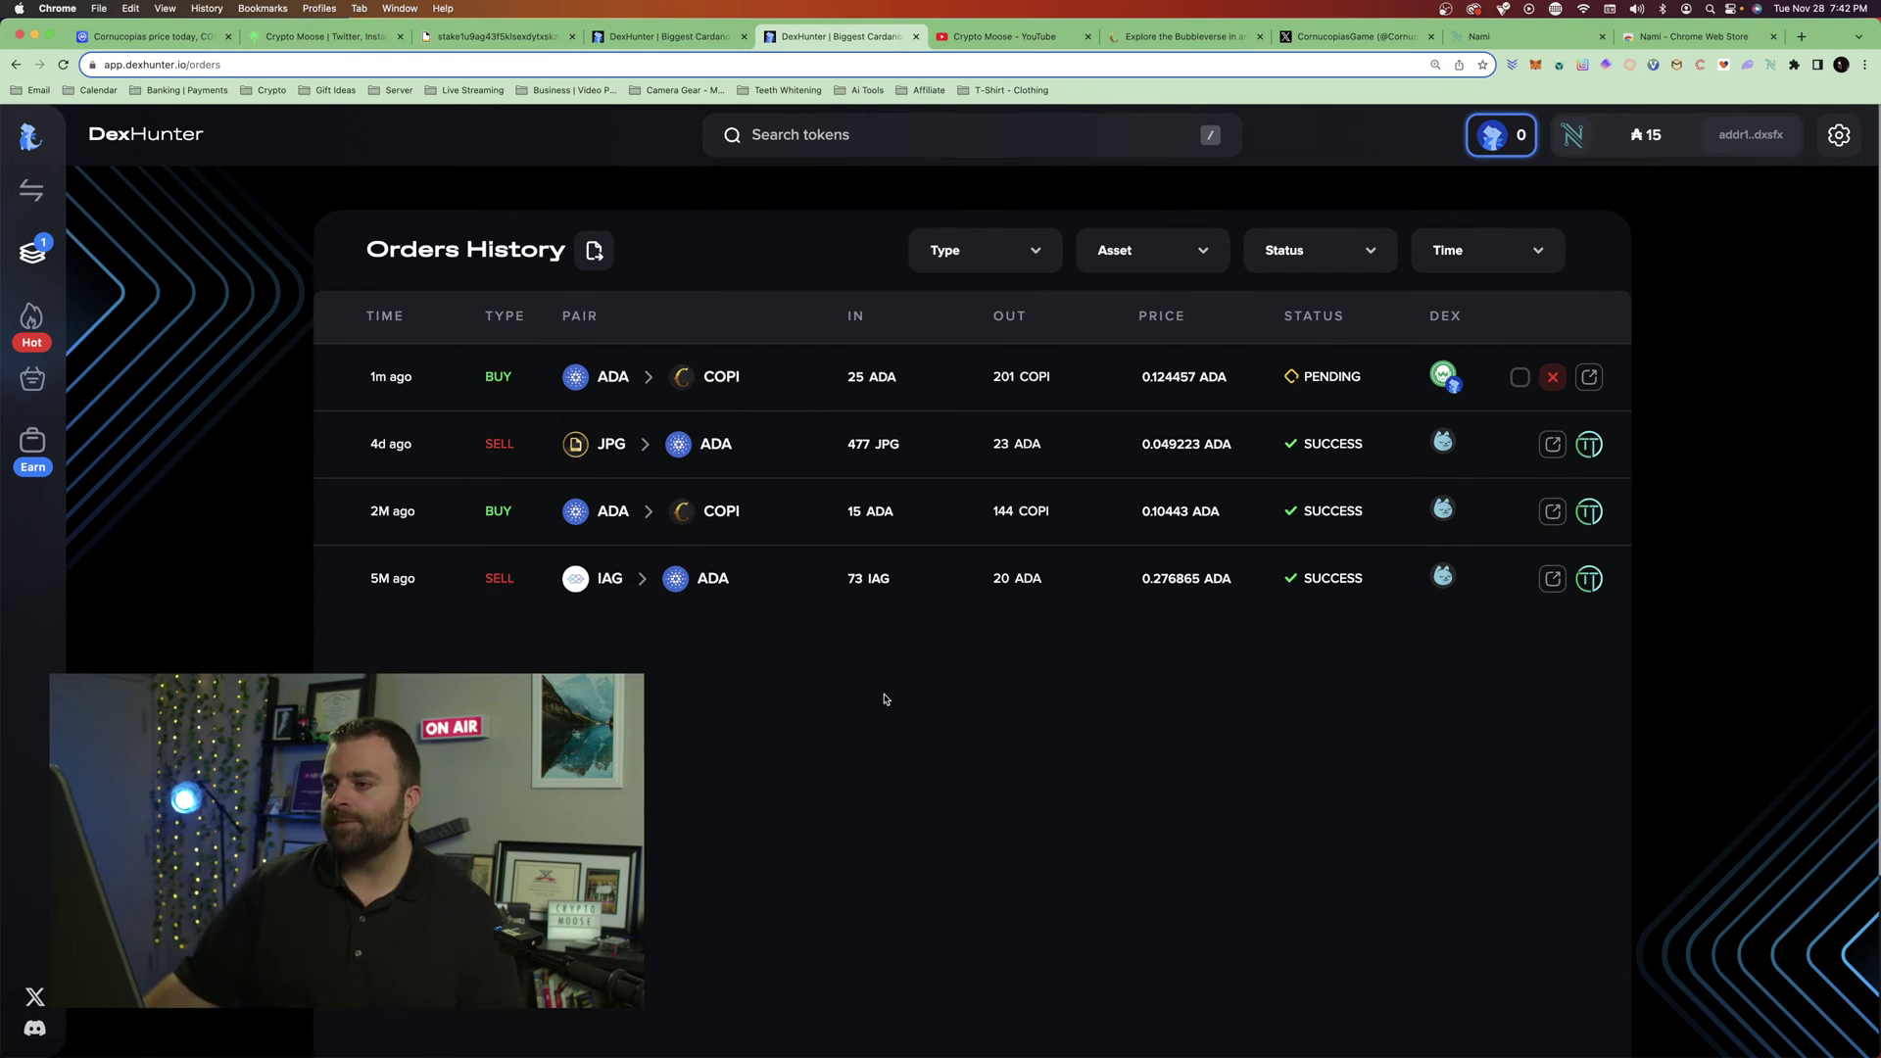
- Switch to the Crypto Moose Linktree page and look over its hardware wallet and course links
left_click(358, 39)
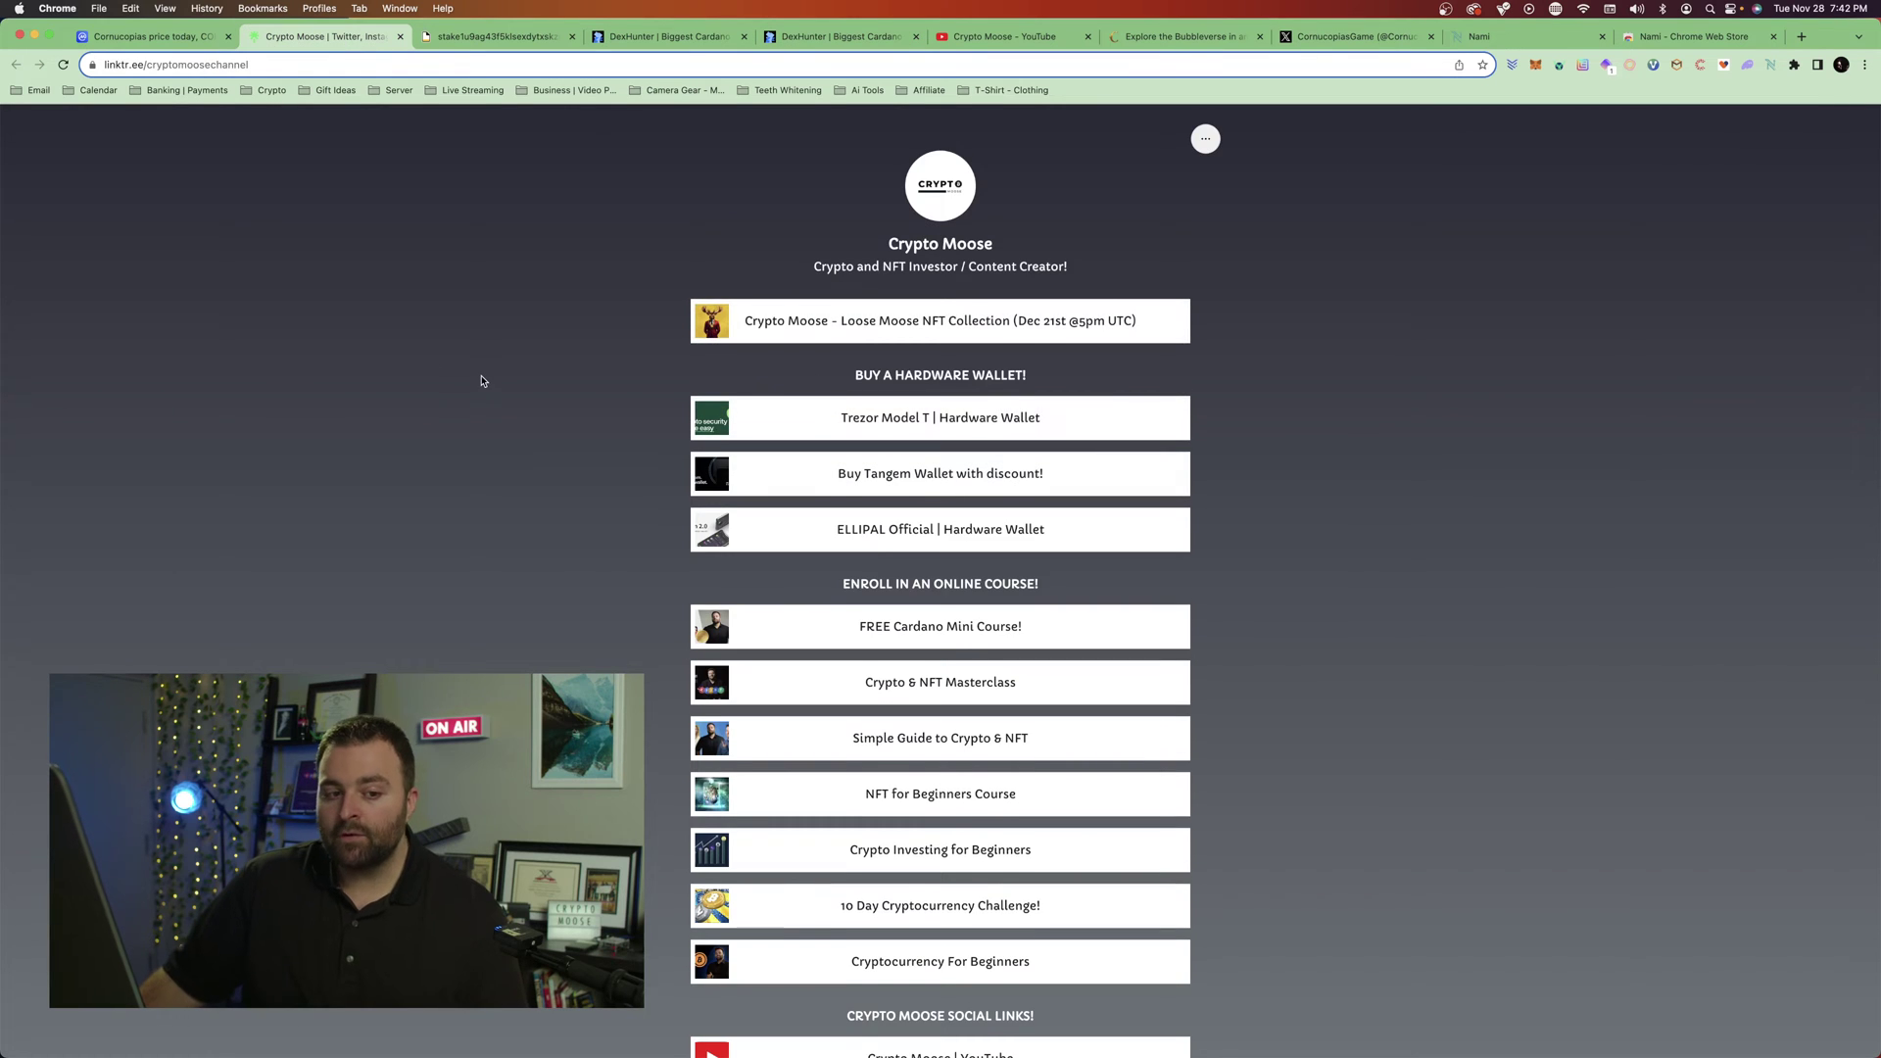
scroll(481, 381, "down", 1)
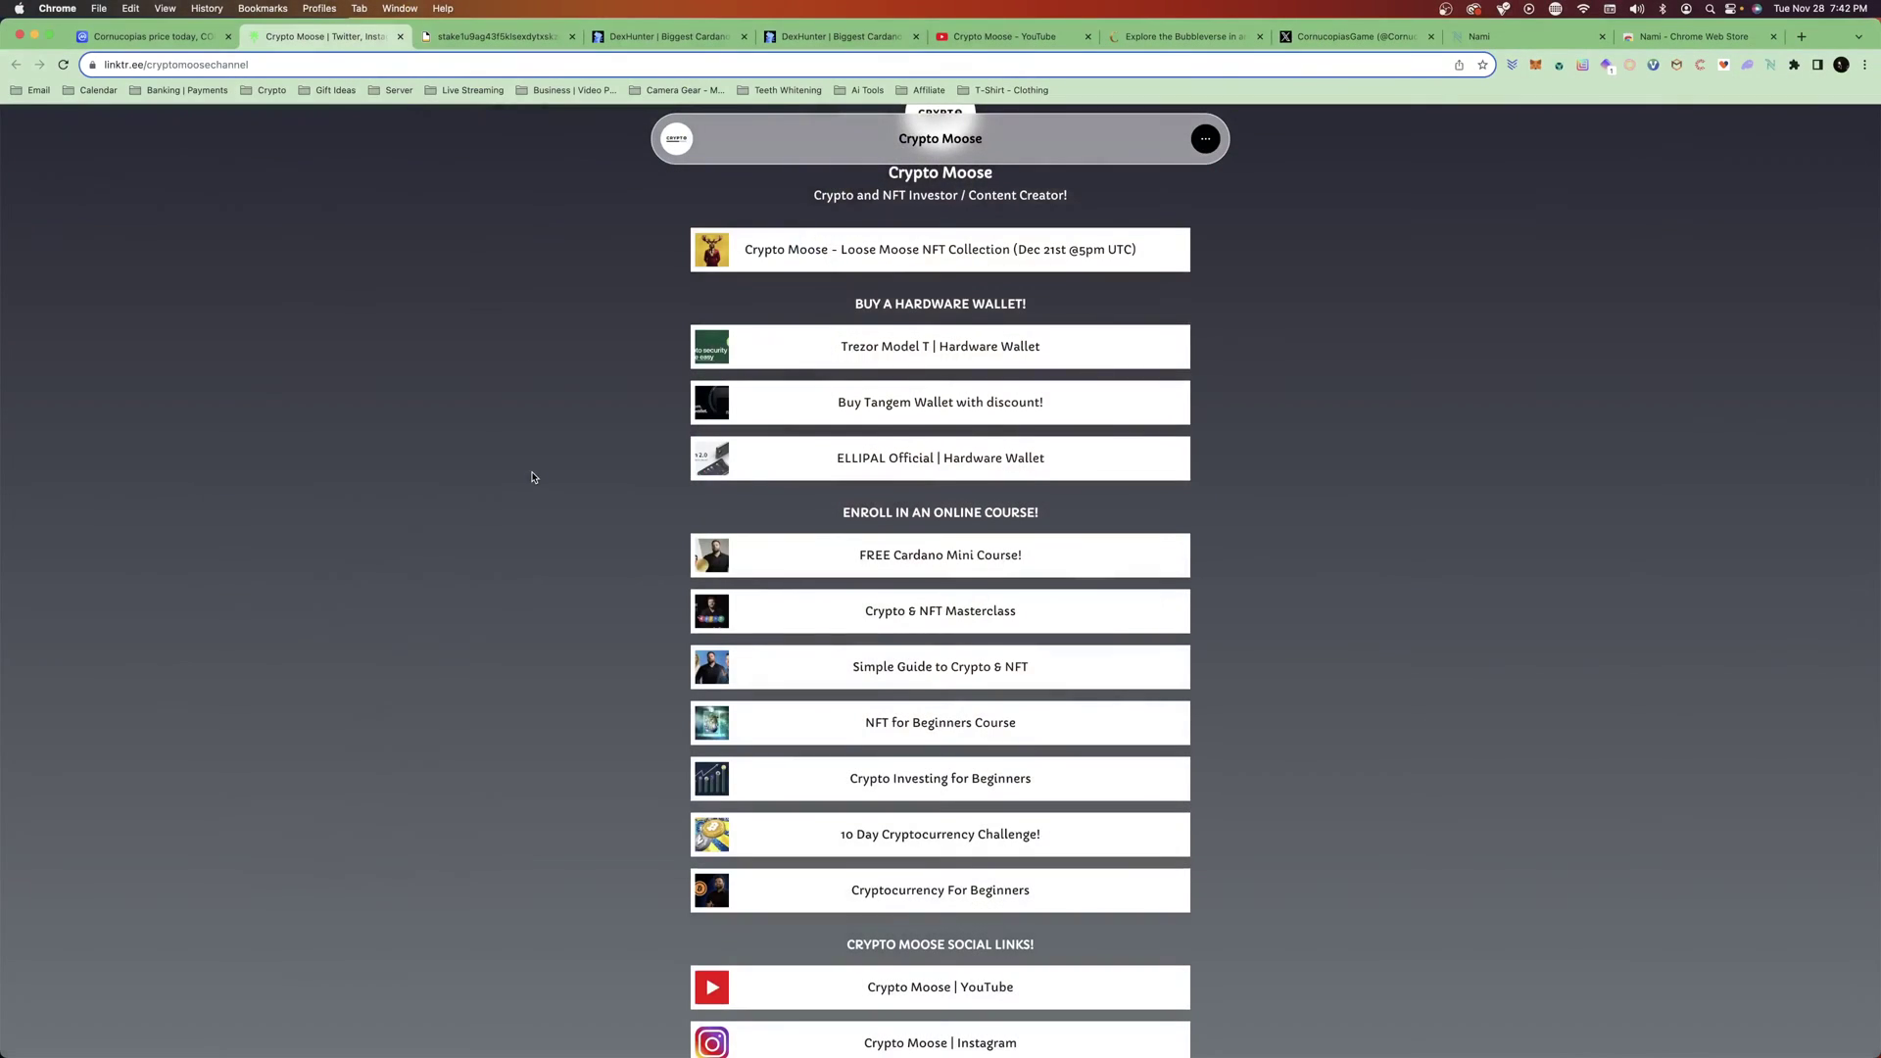
scroll(533, 477, "up", 2)
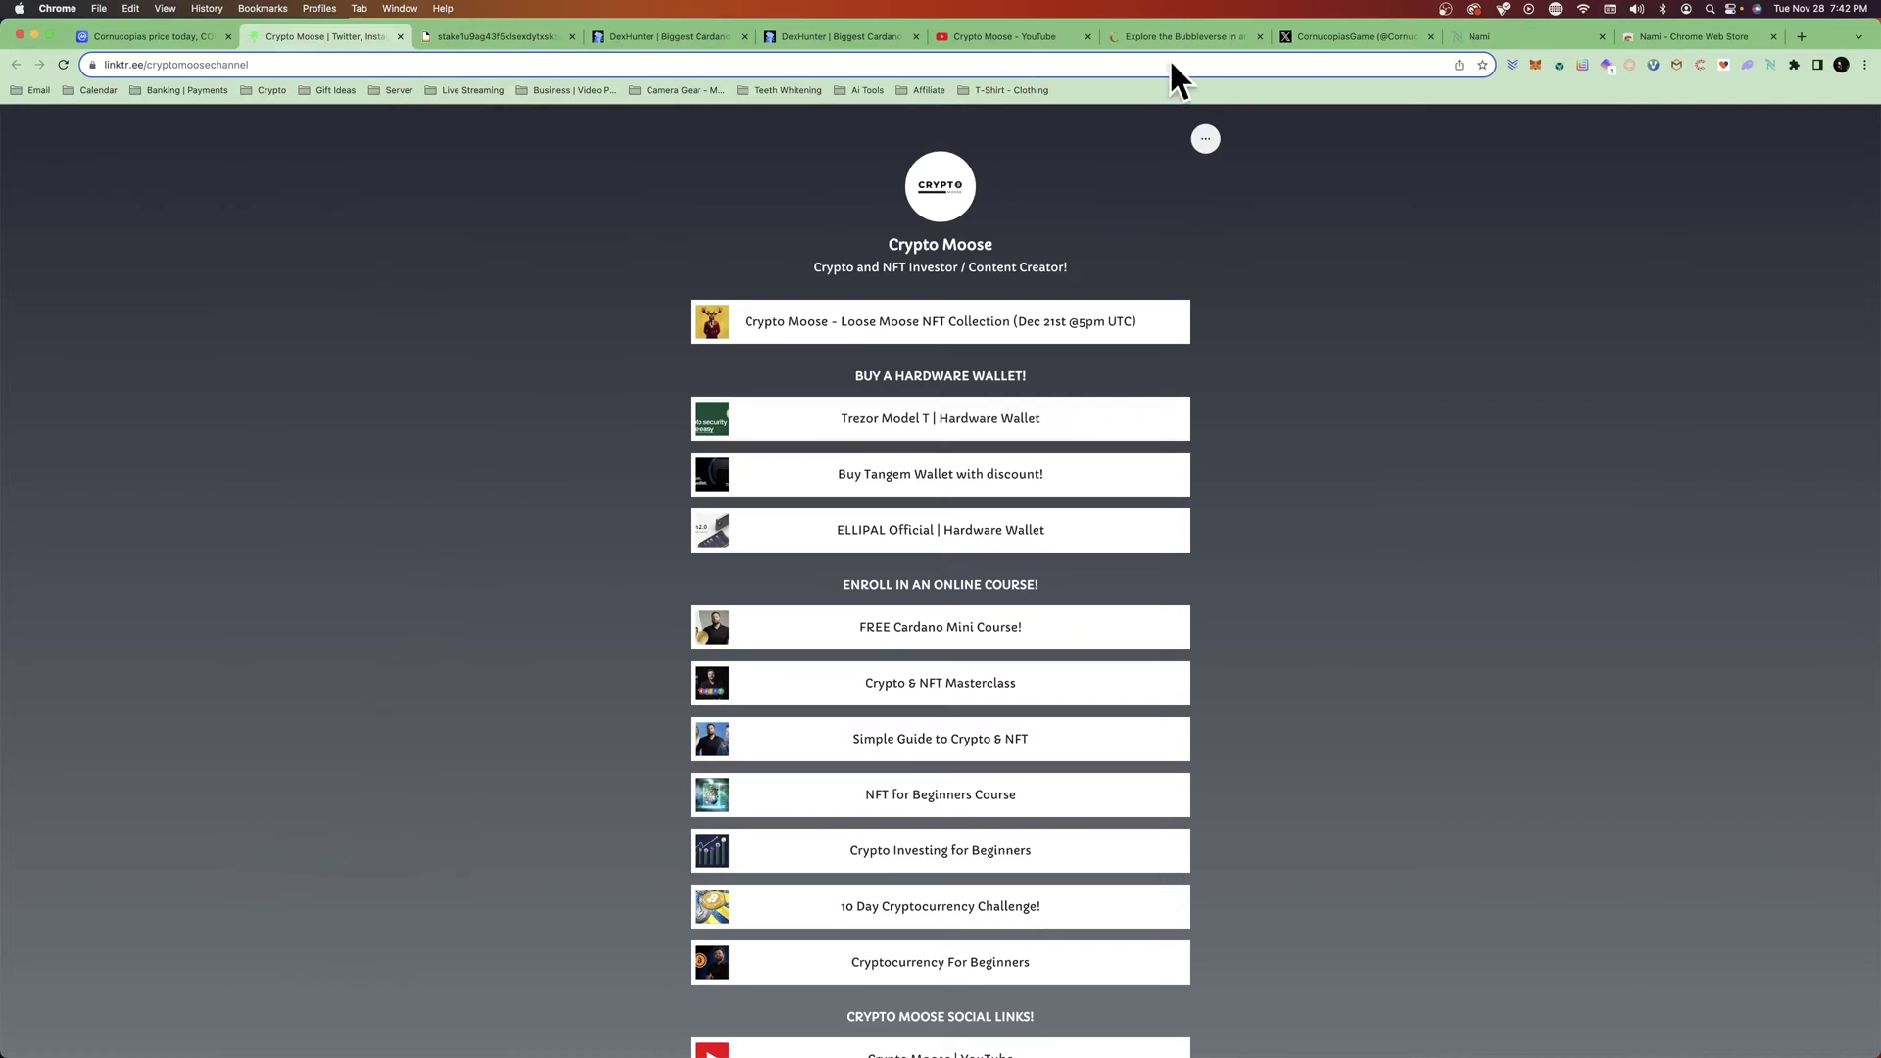
- Return to DexHunter's orders history and check the COPI order's status and the COPI balance in the Nami wallet
left_click(795, 31)
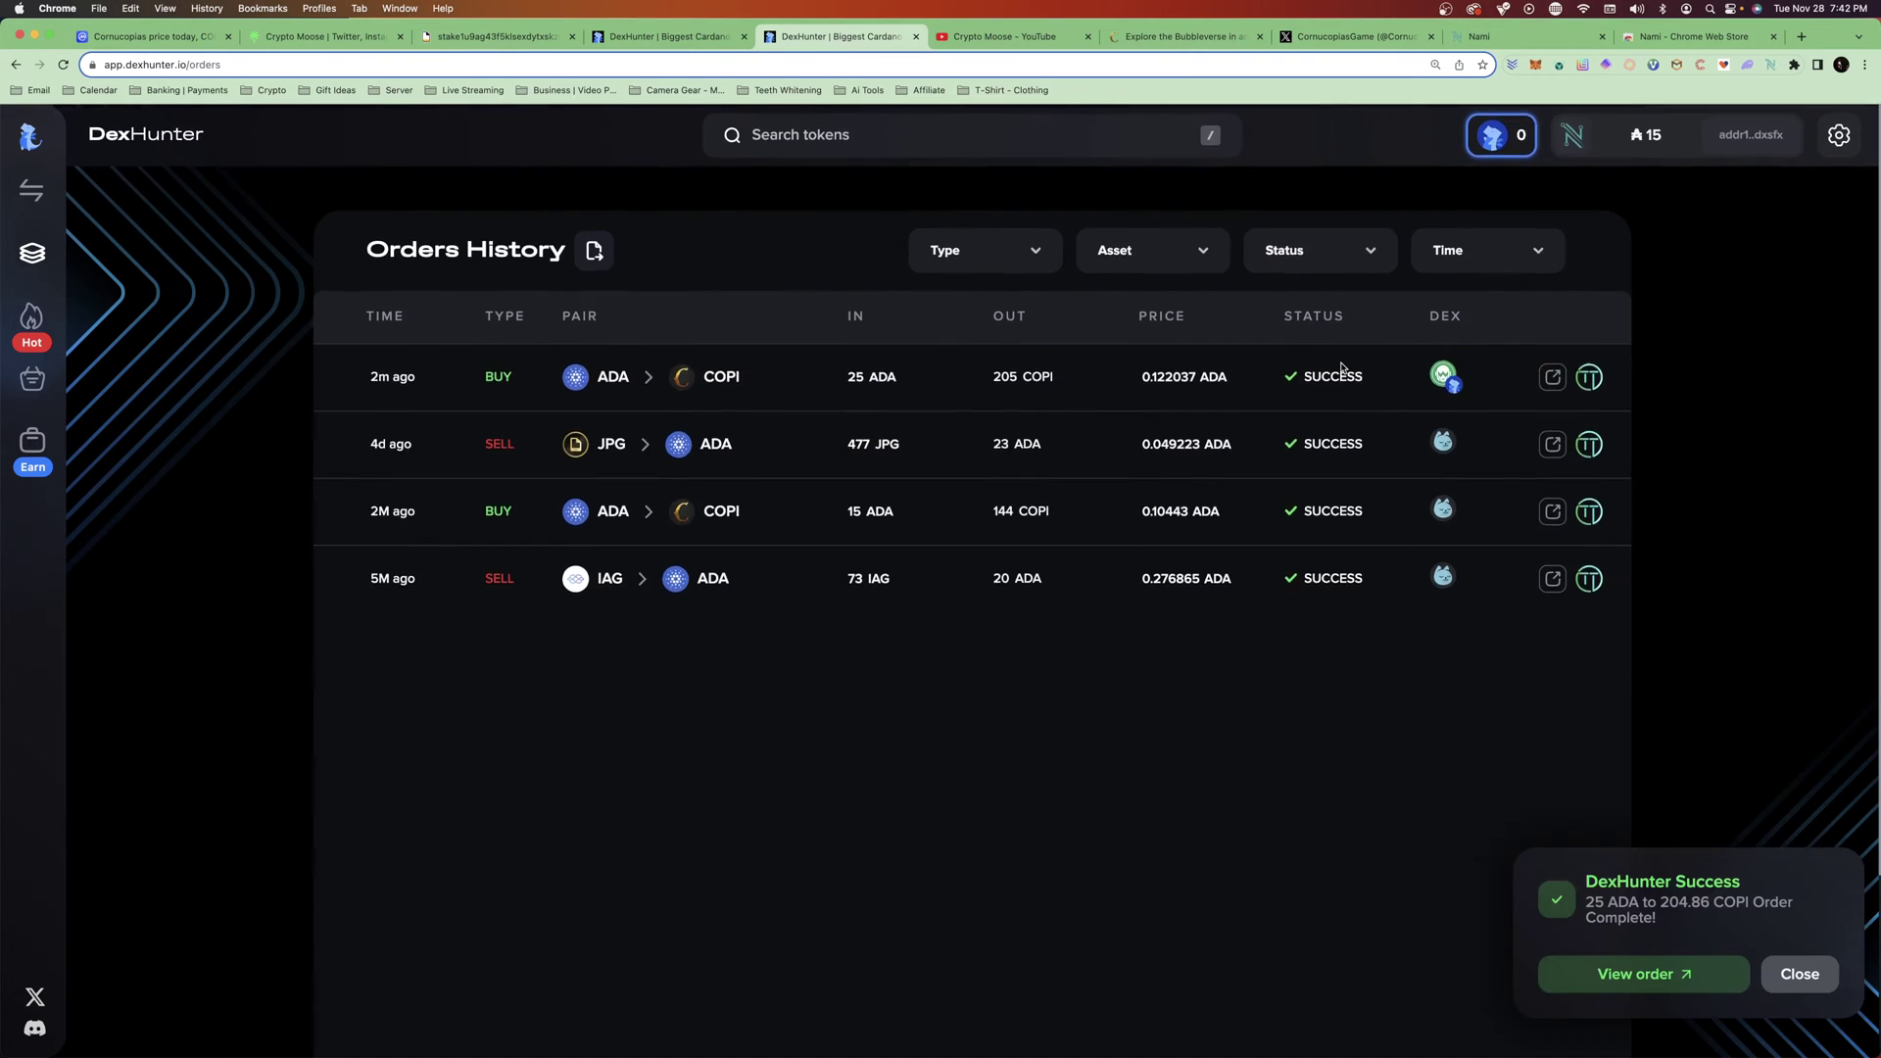
left_click(1772, 64)
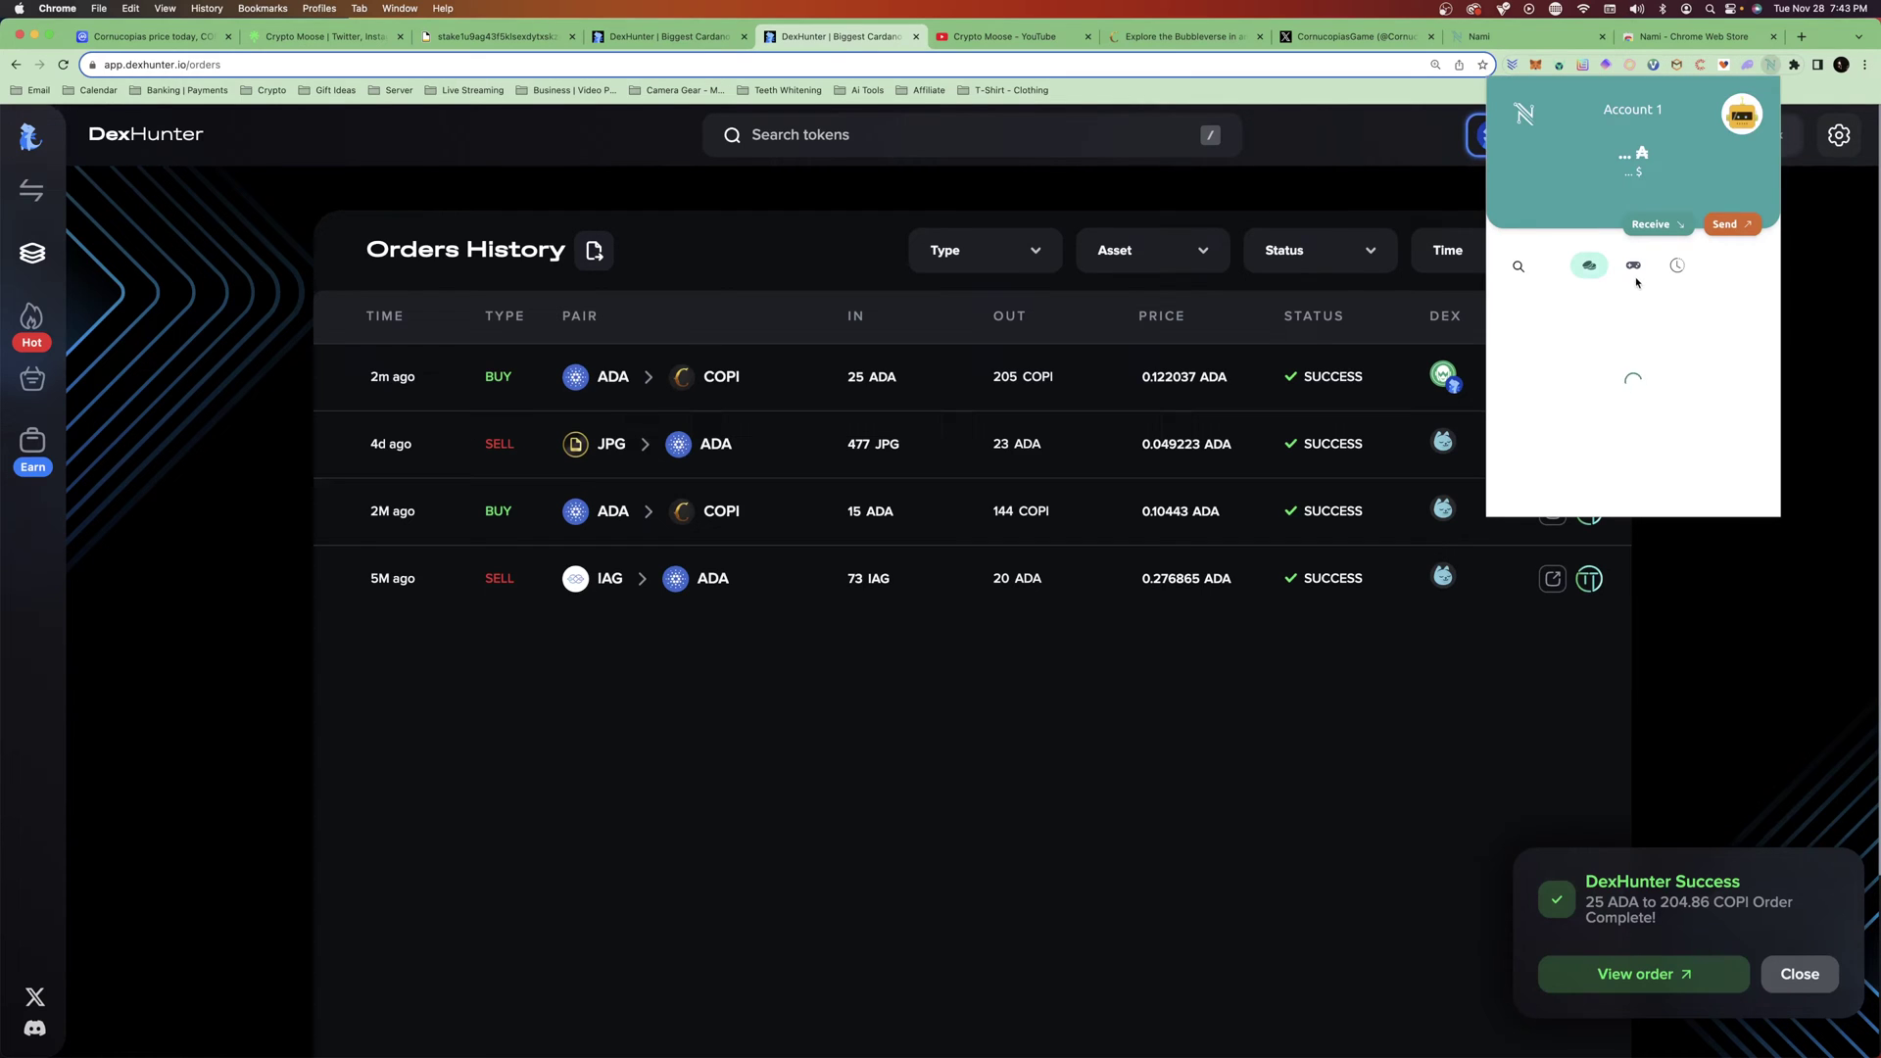
scroll(1629, 343, "down", 1)
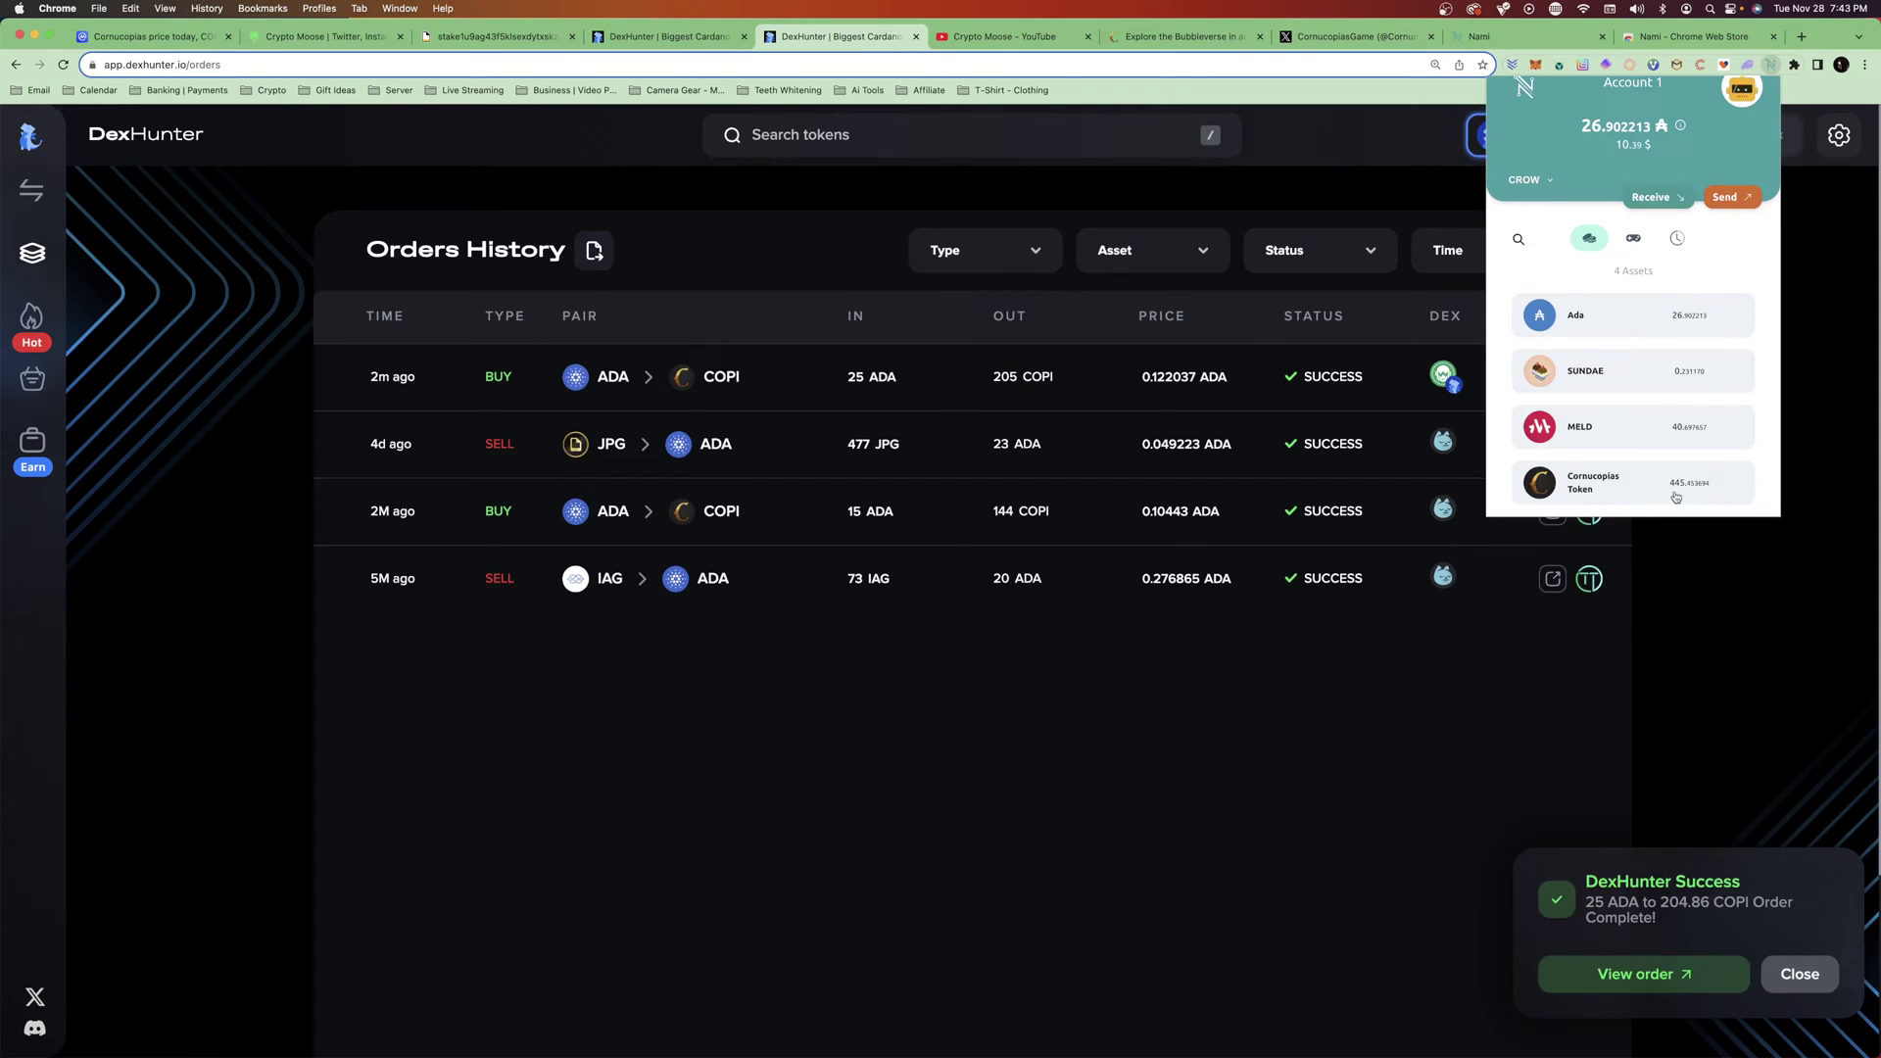
scroll(1688, 387, "up", 1)
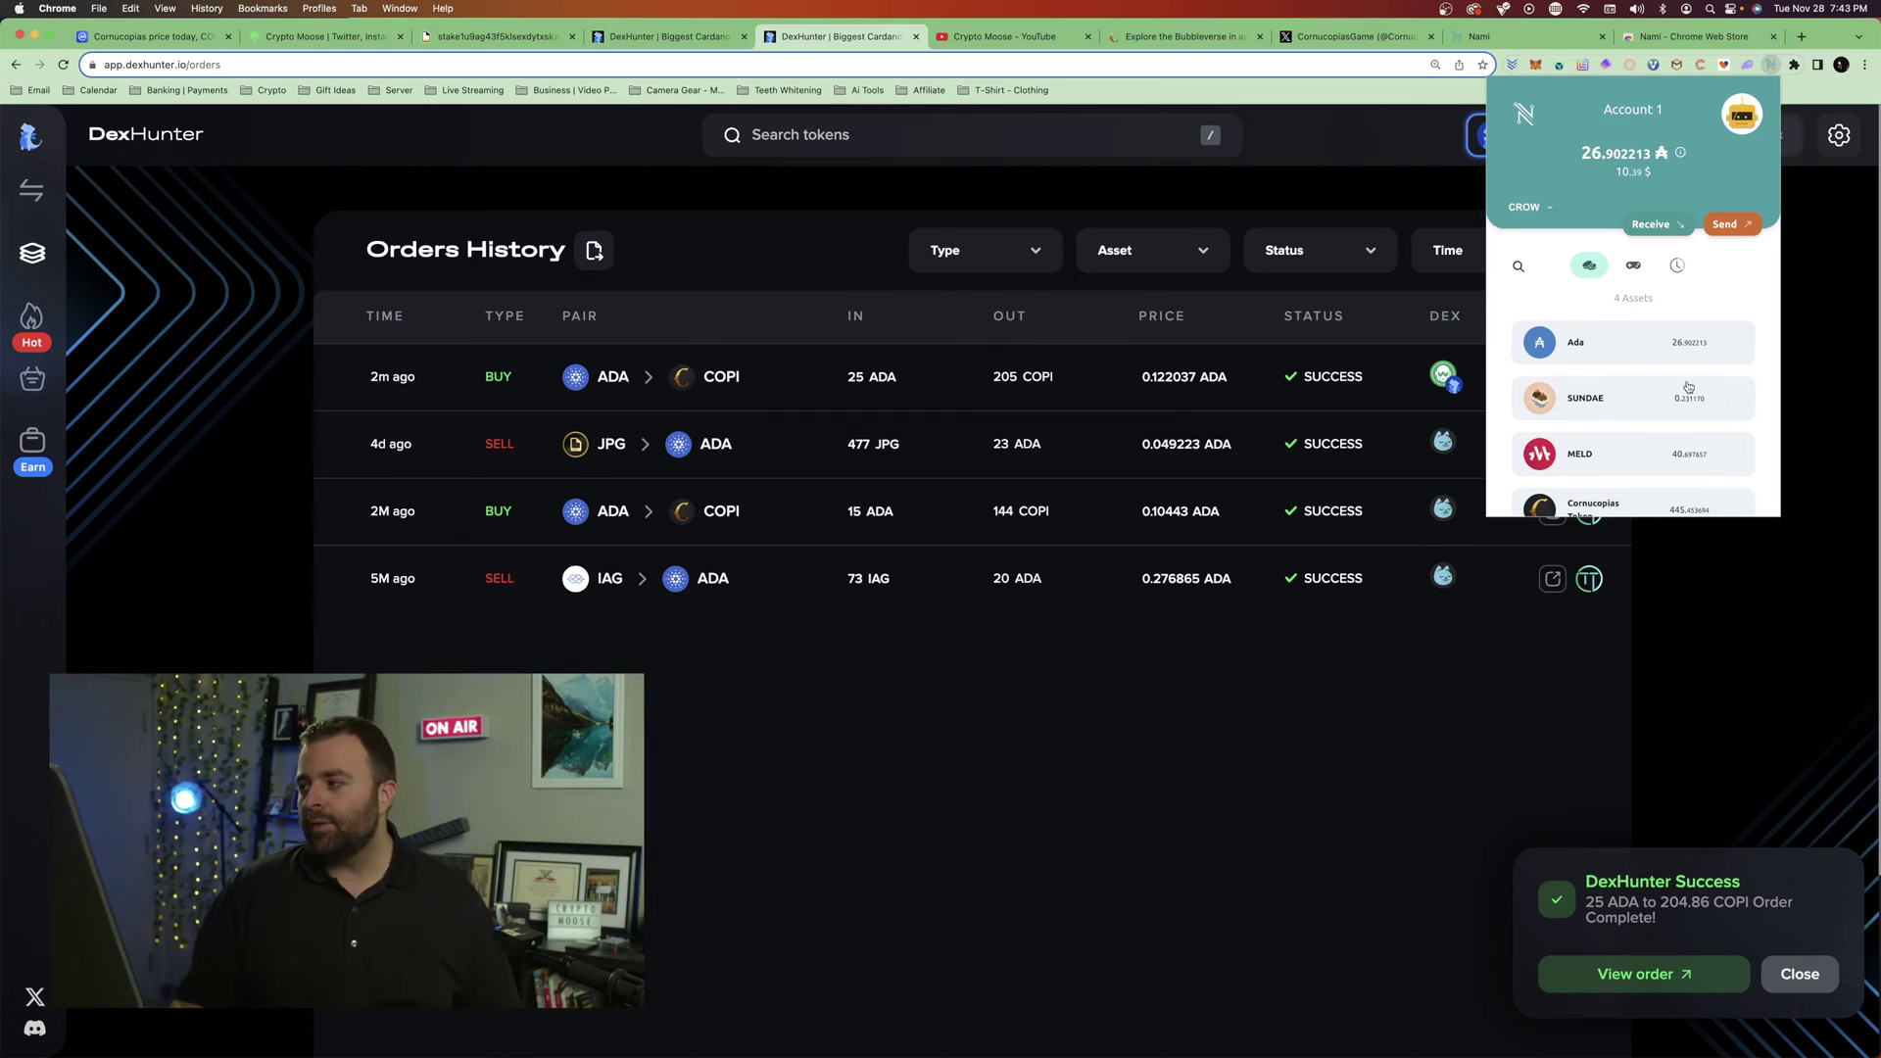
left_click(882, 714)
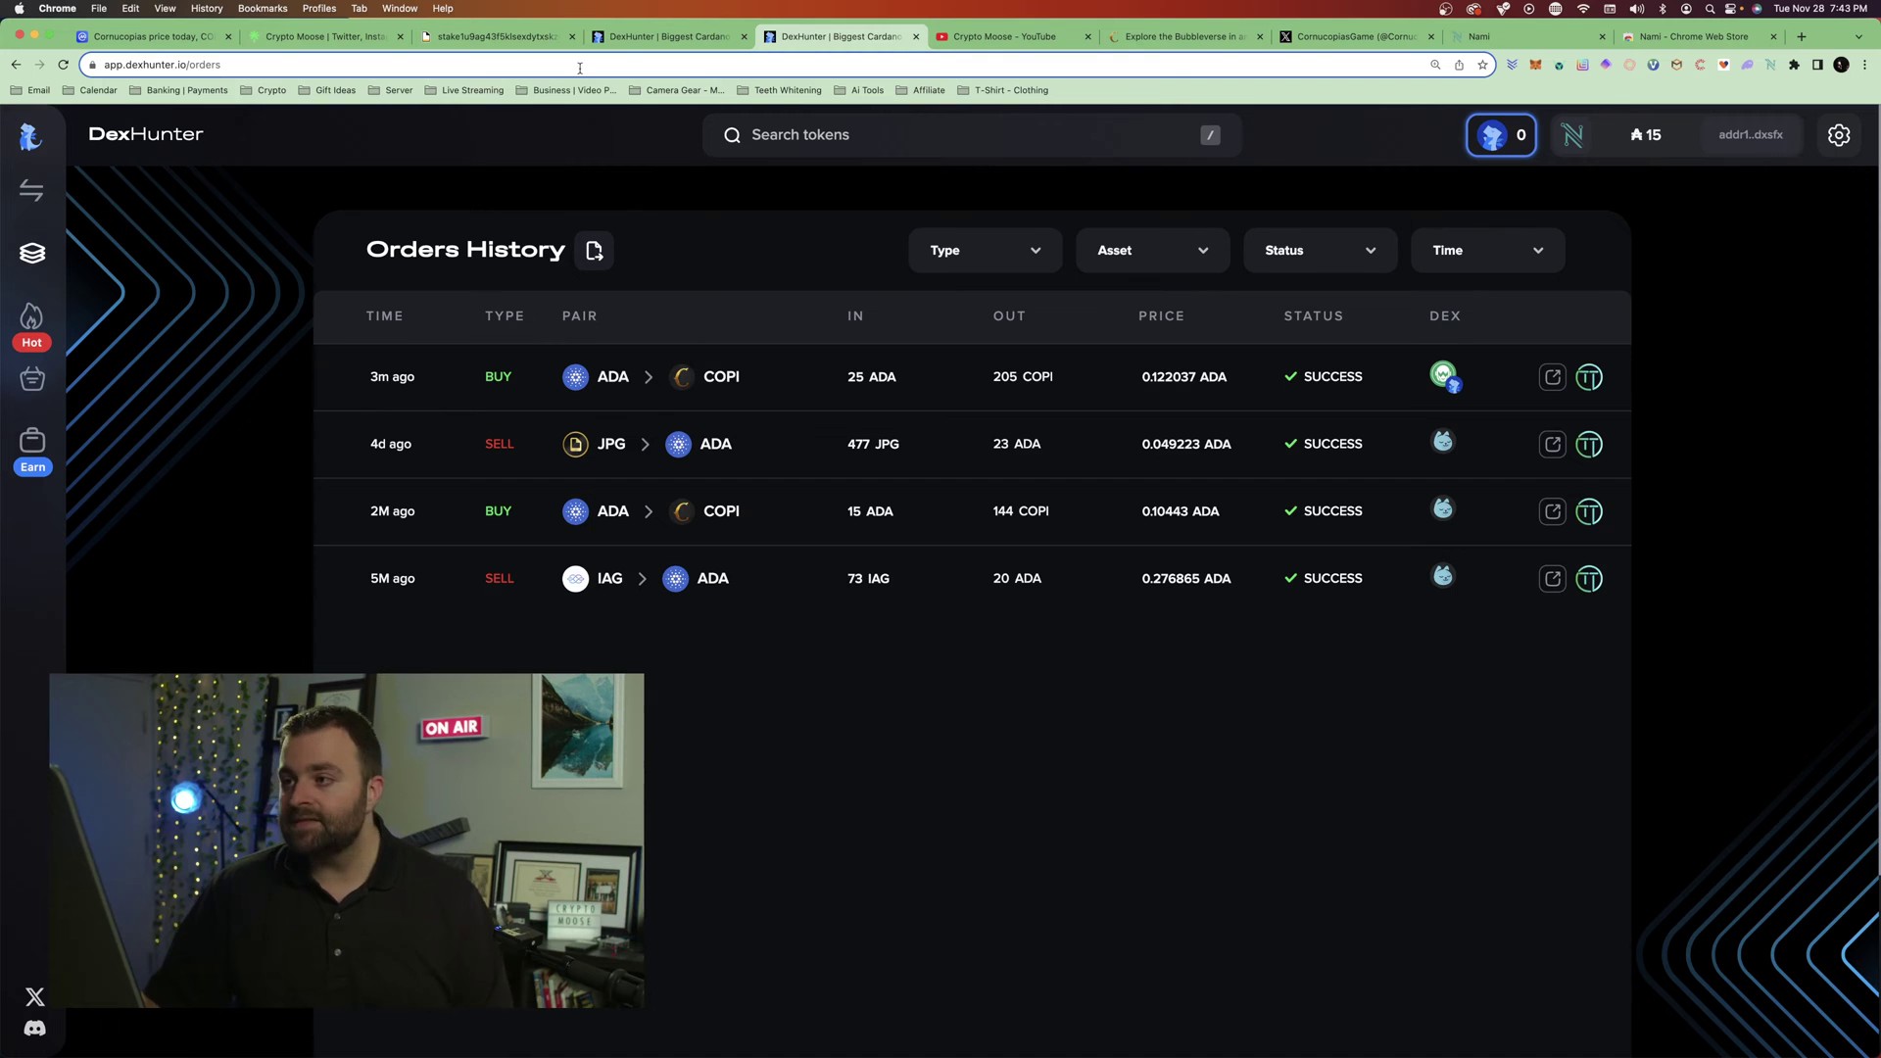
- Search the Crypto Moose YouTube channel for "how to buy copi" and open the channel's list of videos
left_click(991, 37)
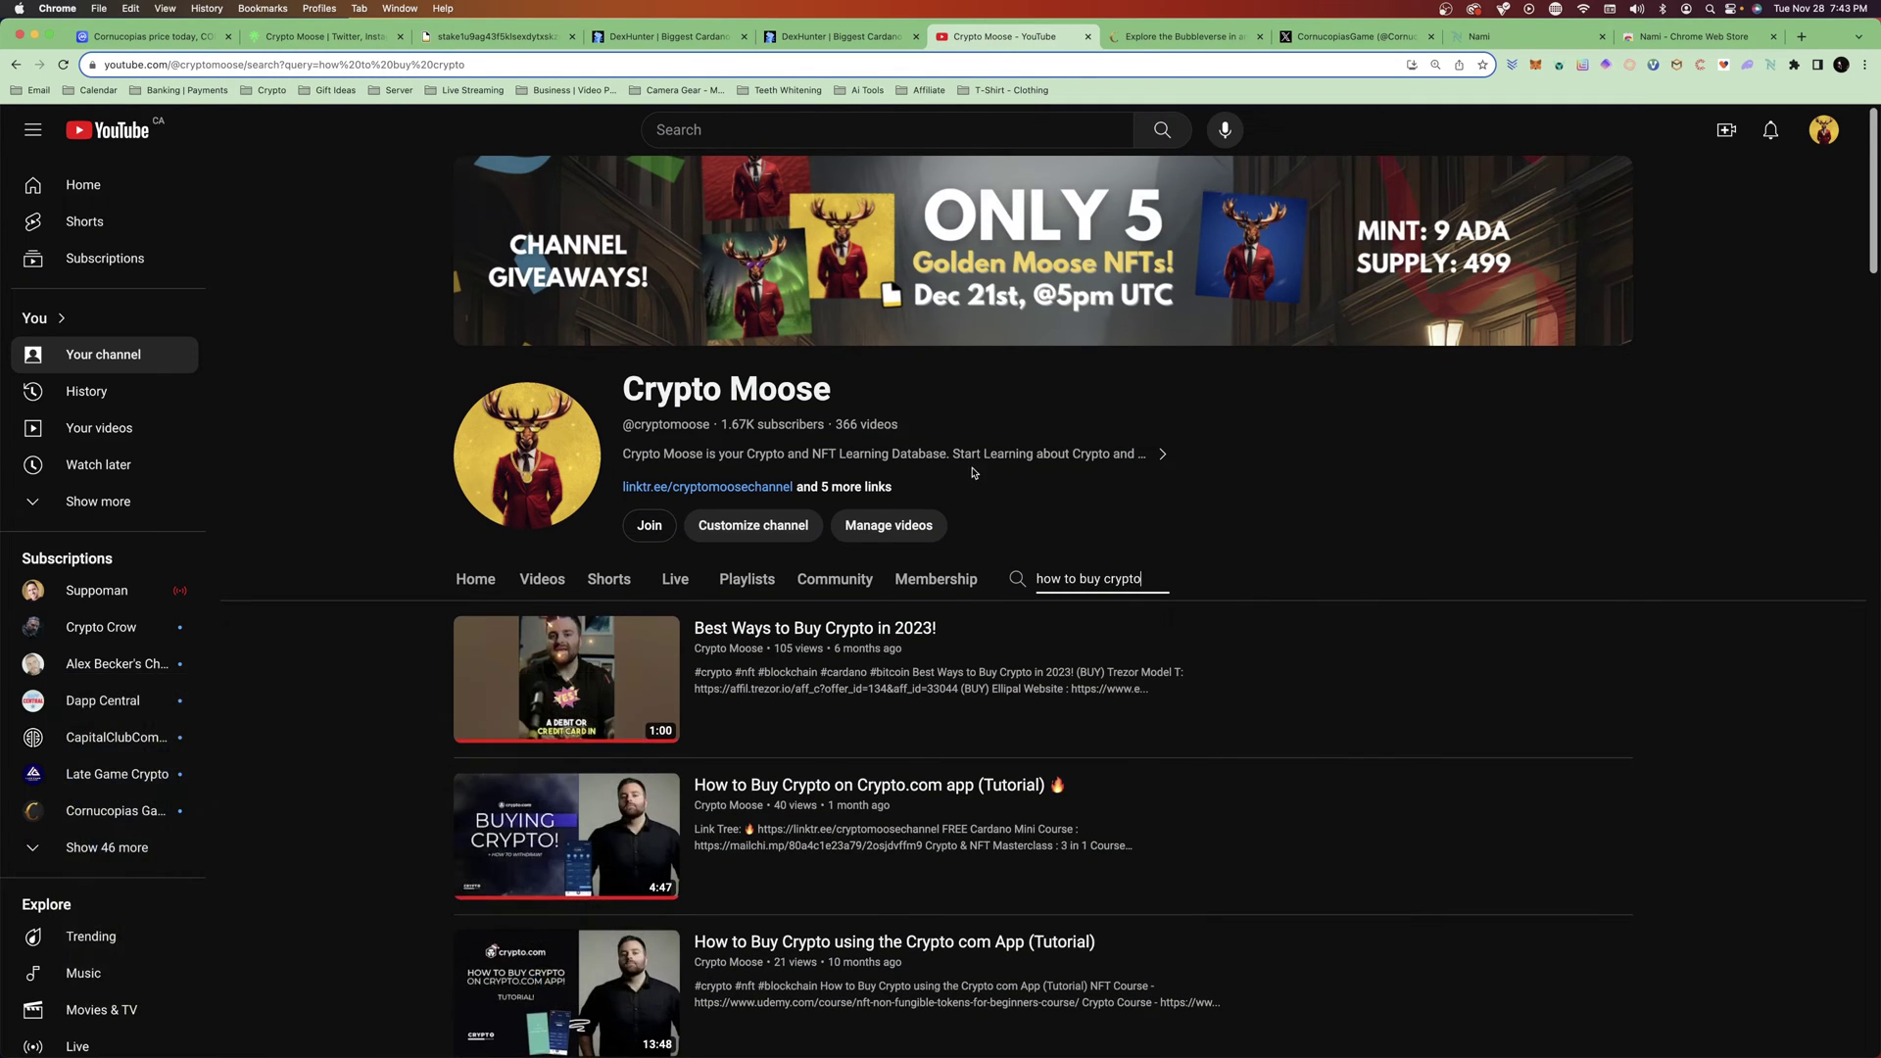
left_click(1078, 588)
double_click(1104, 587)
triple_click(1104, 588)
type("how to buy copi")
key("Return")
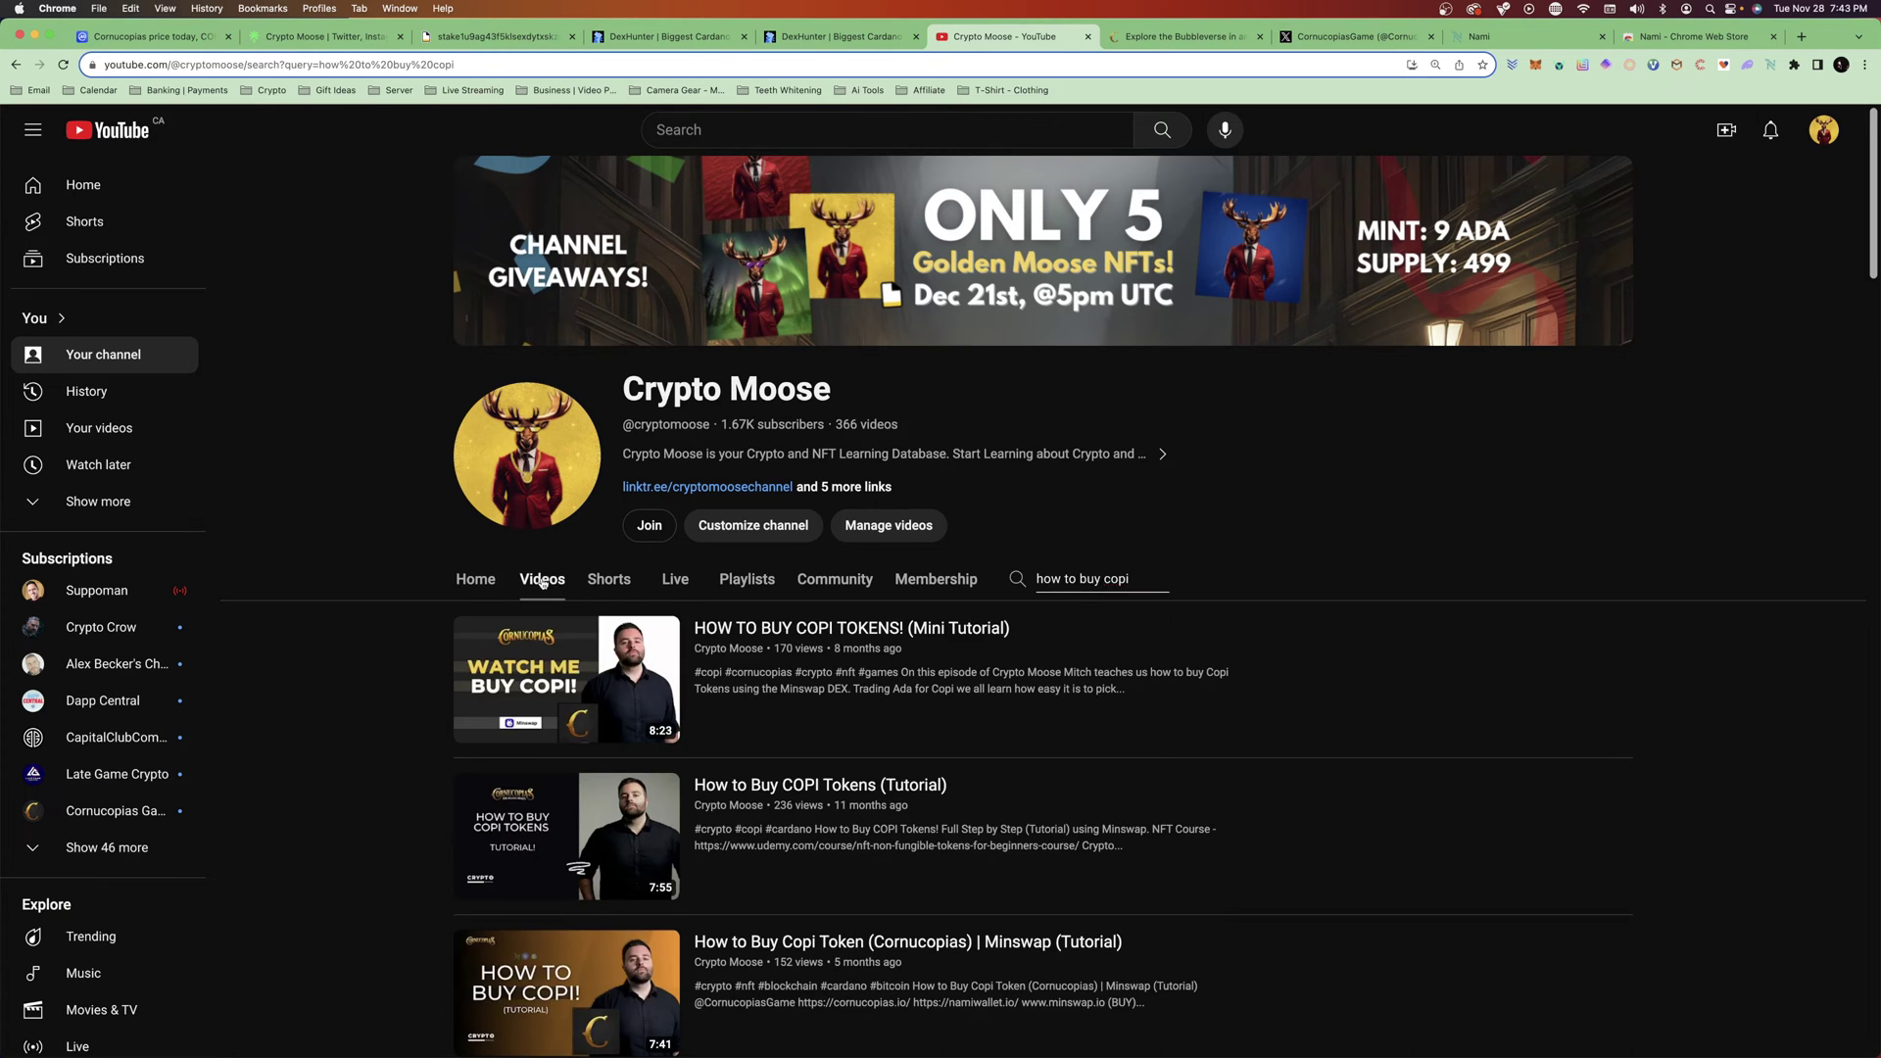
left_click(542, 581)
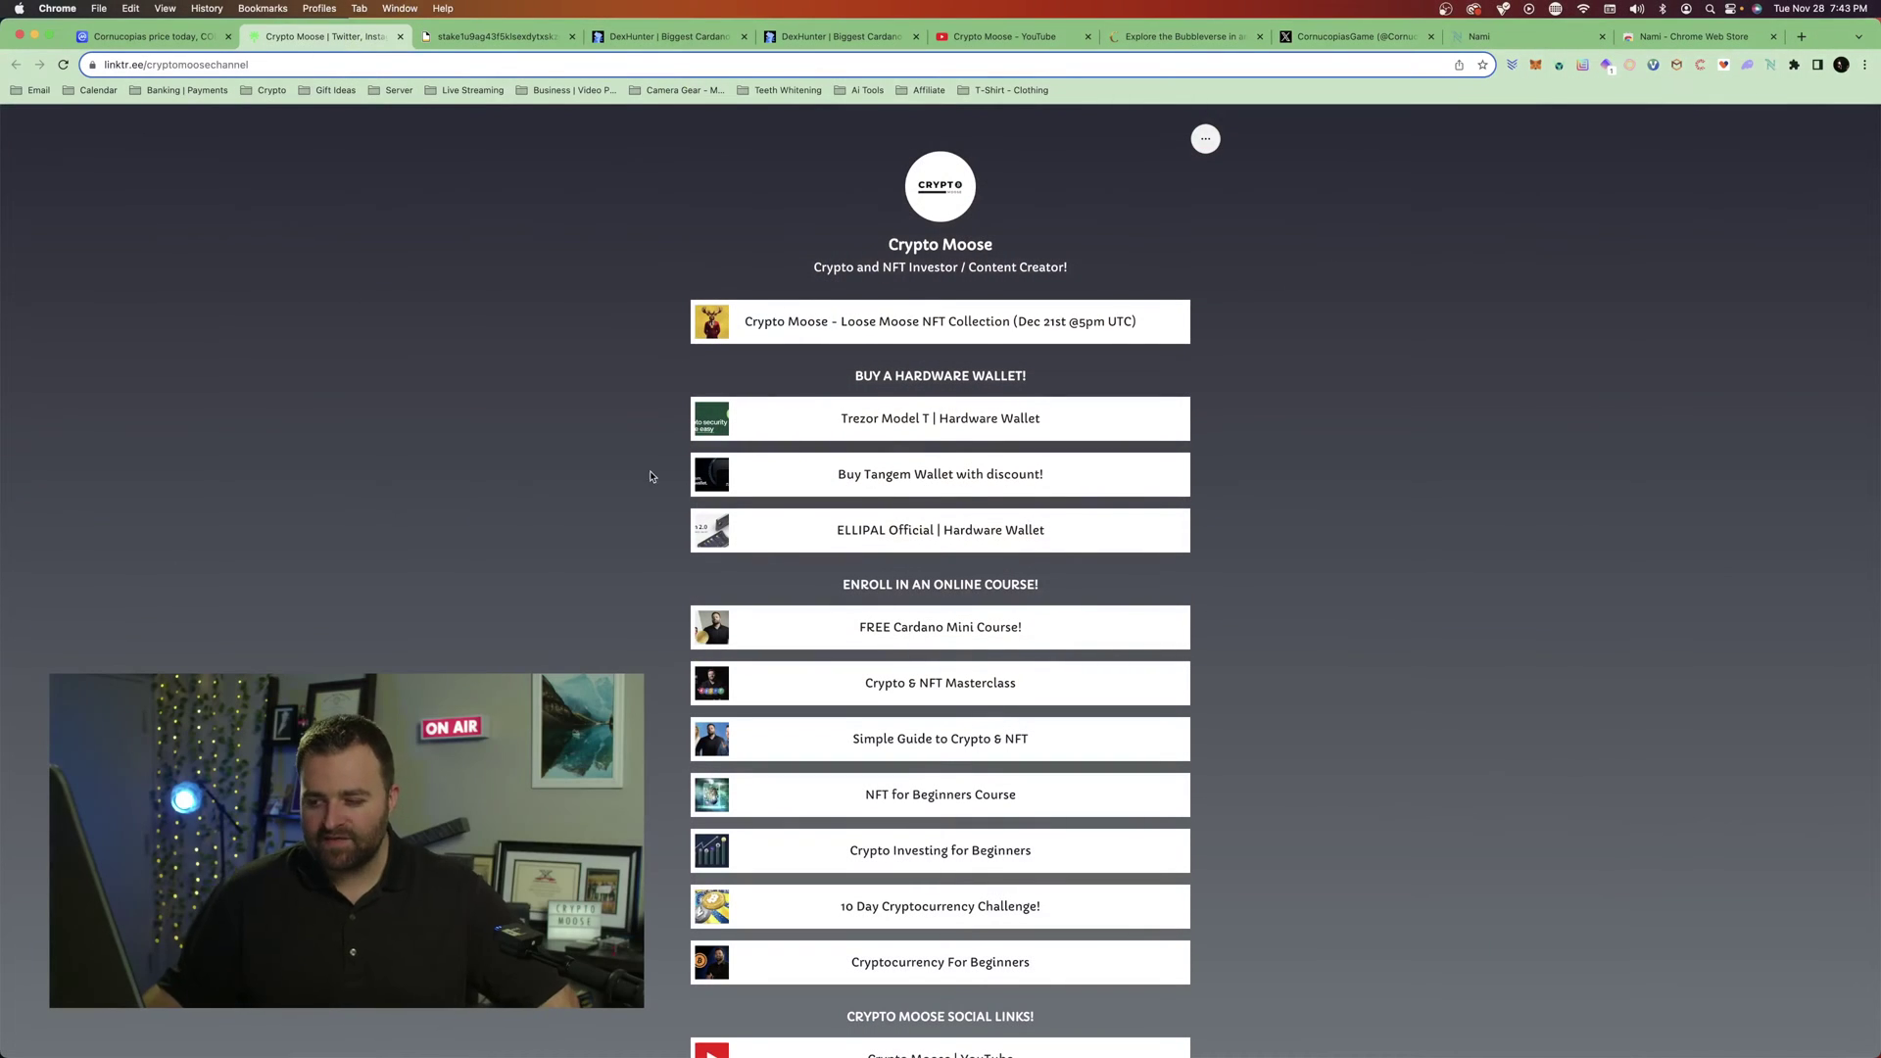
- Browse the course and social media links on the Crypto Moose Linktree page and go back to its beginning
scroll(578, 543, "down", 3)
scroll(579, 543, "down", 2)
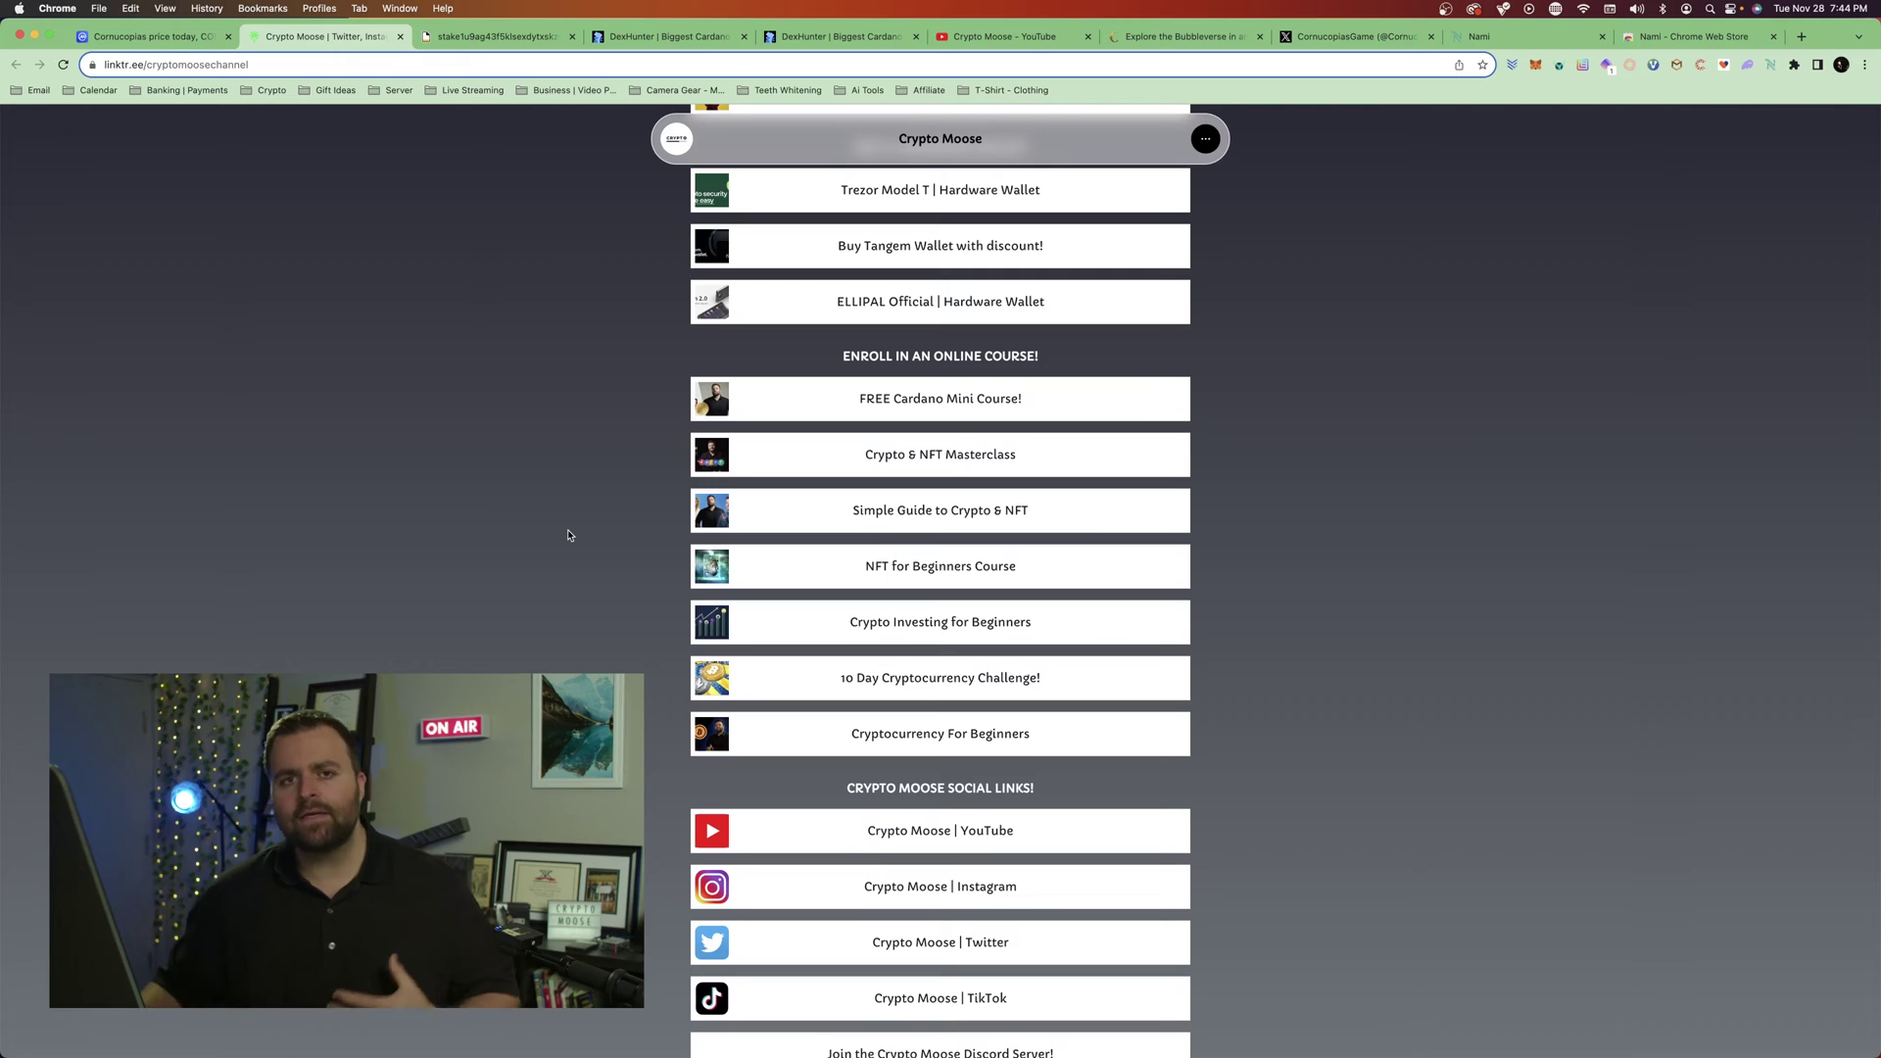
scroll(554, 522, "up", 5)
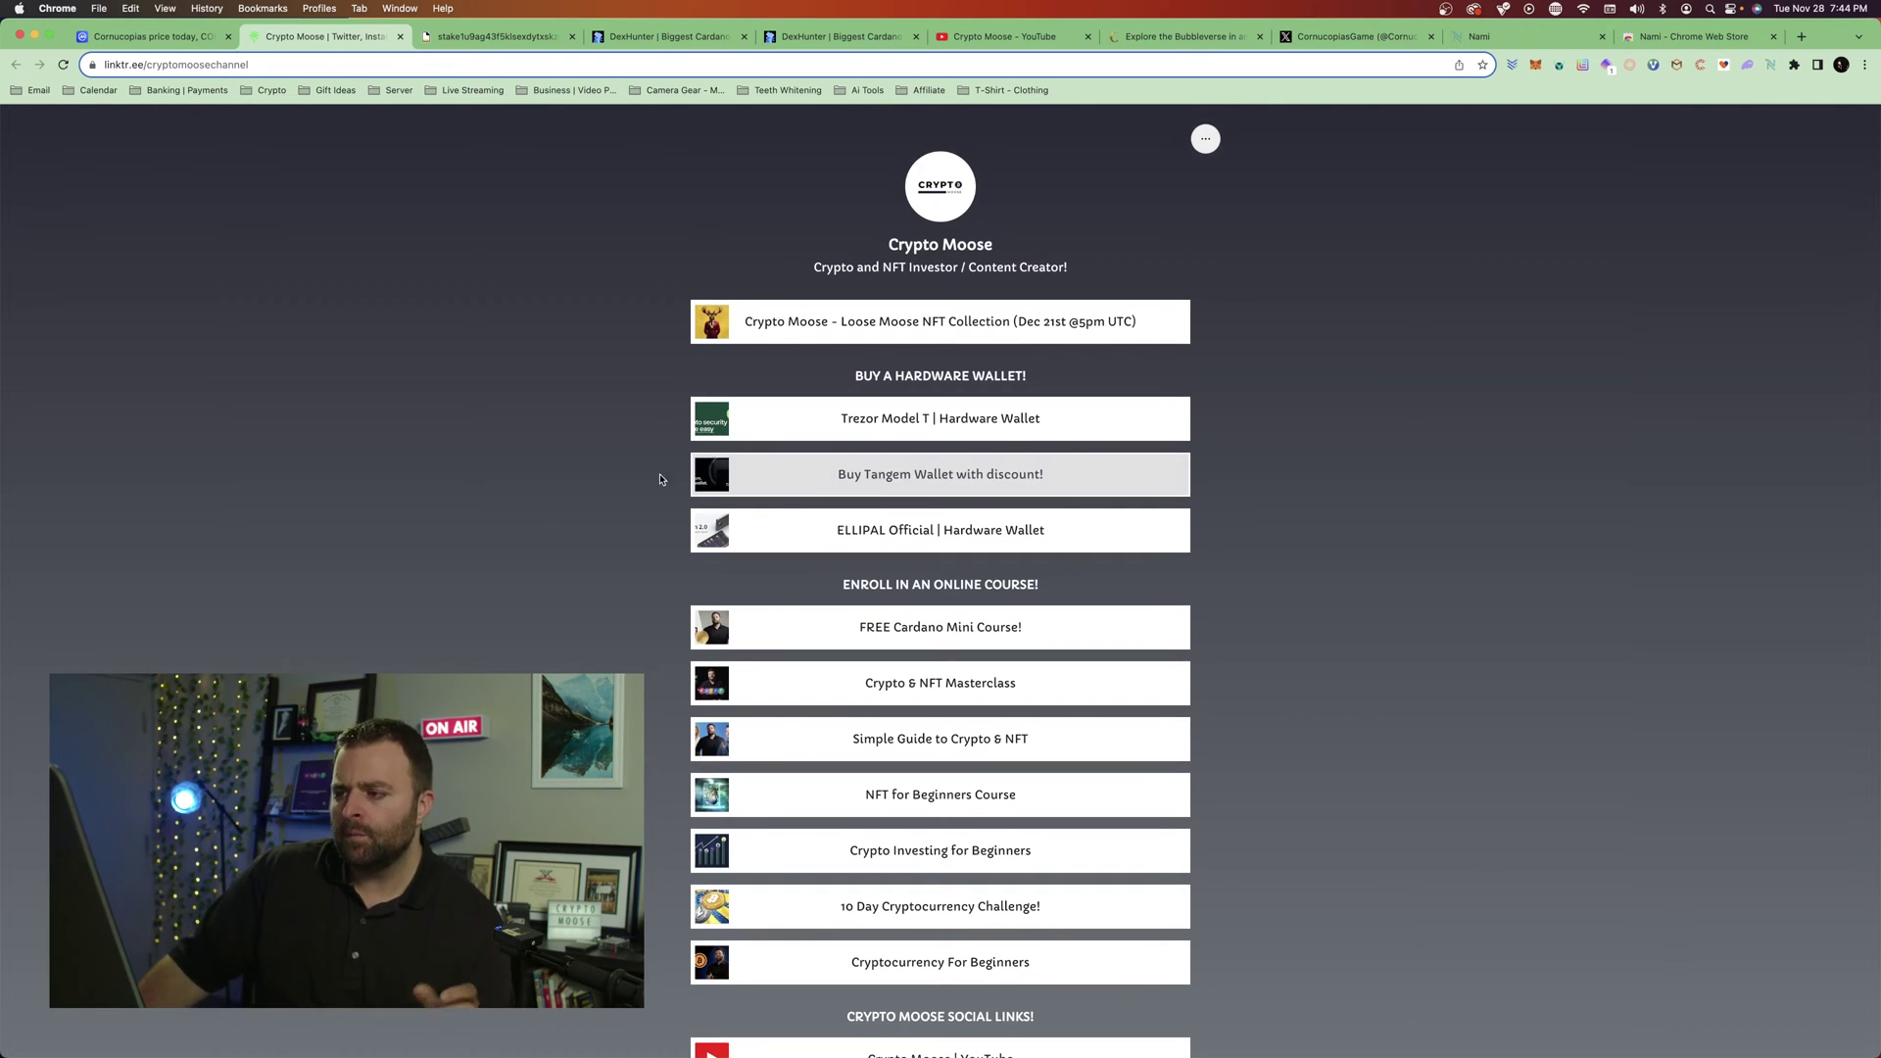
- Open the FREE Cardano Mini Course link from the Linktree page and look over the course's sign-up page
scroll(793, 713, "down", 2)
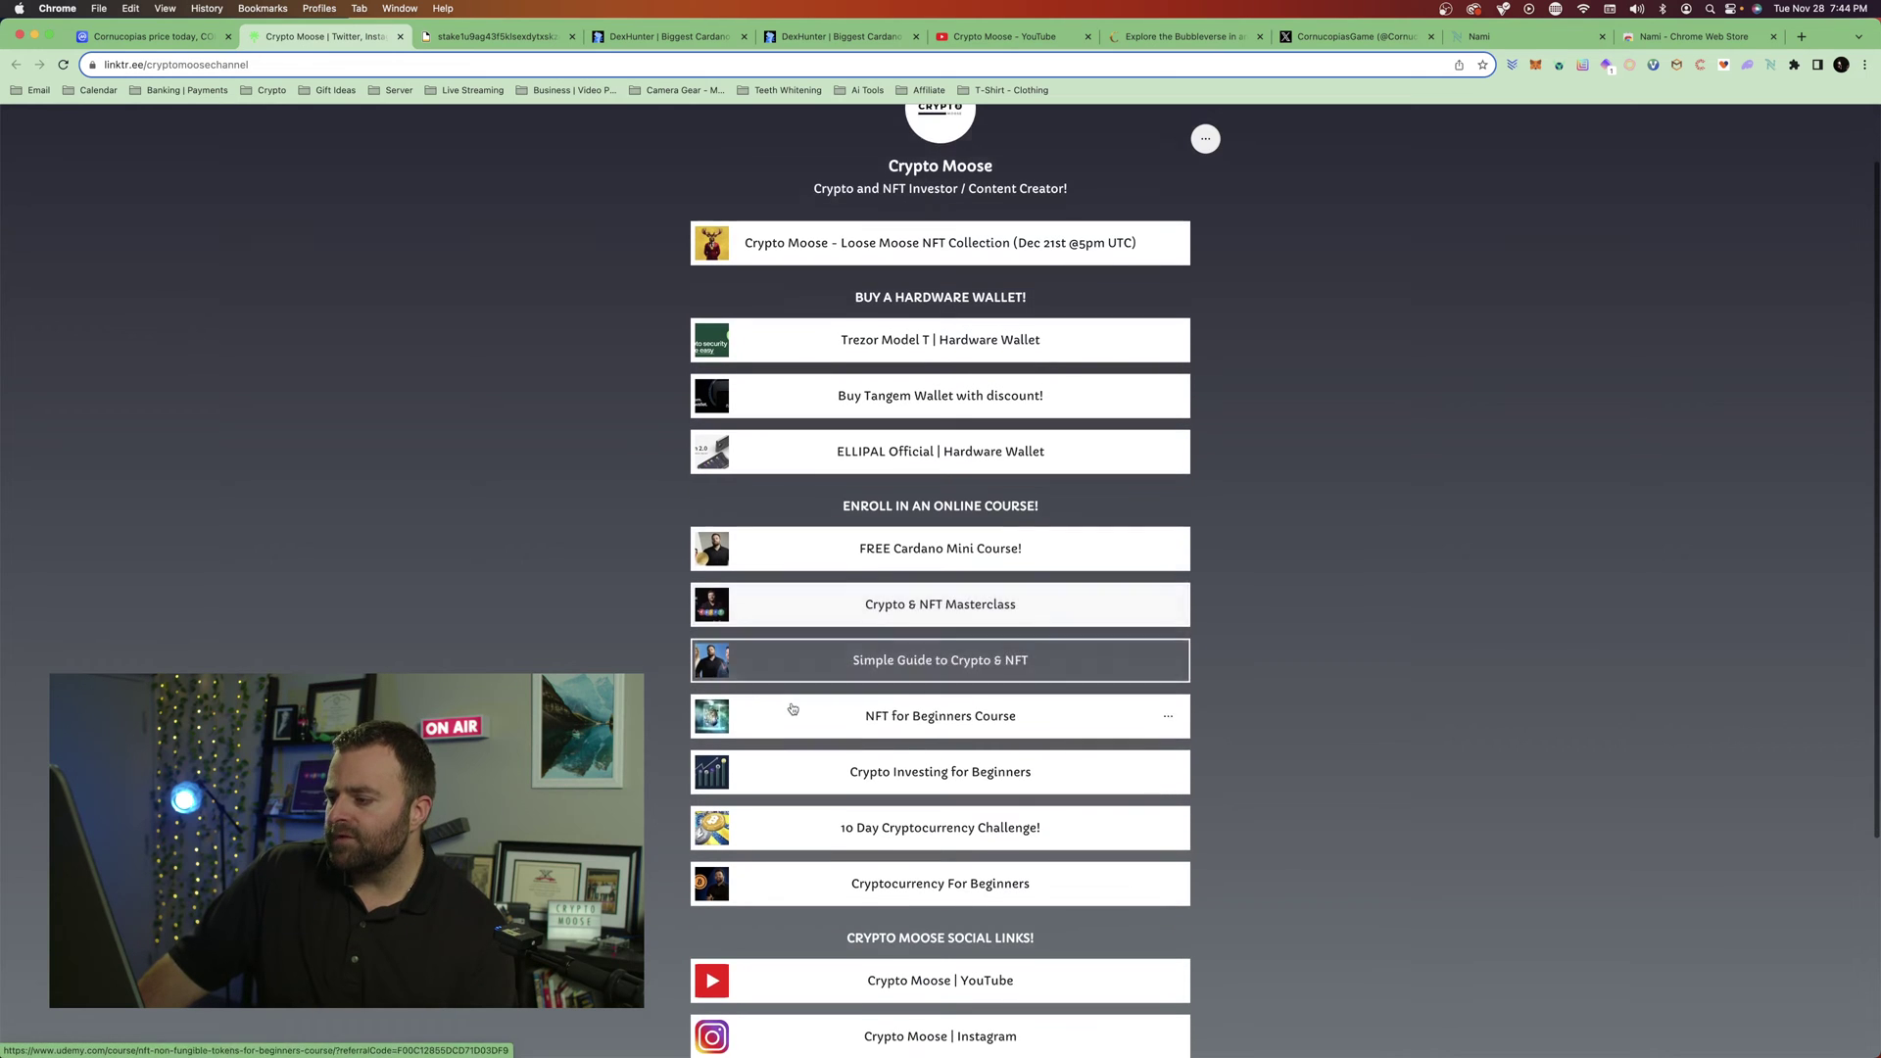
left_click(805, 549)
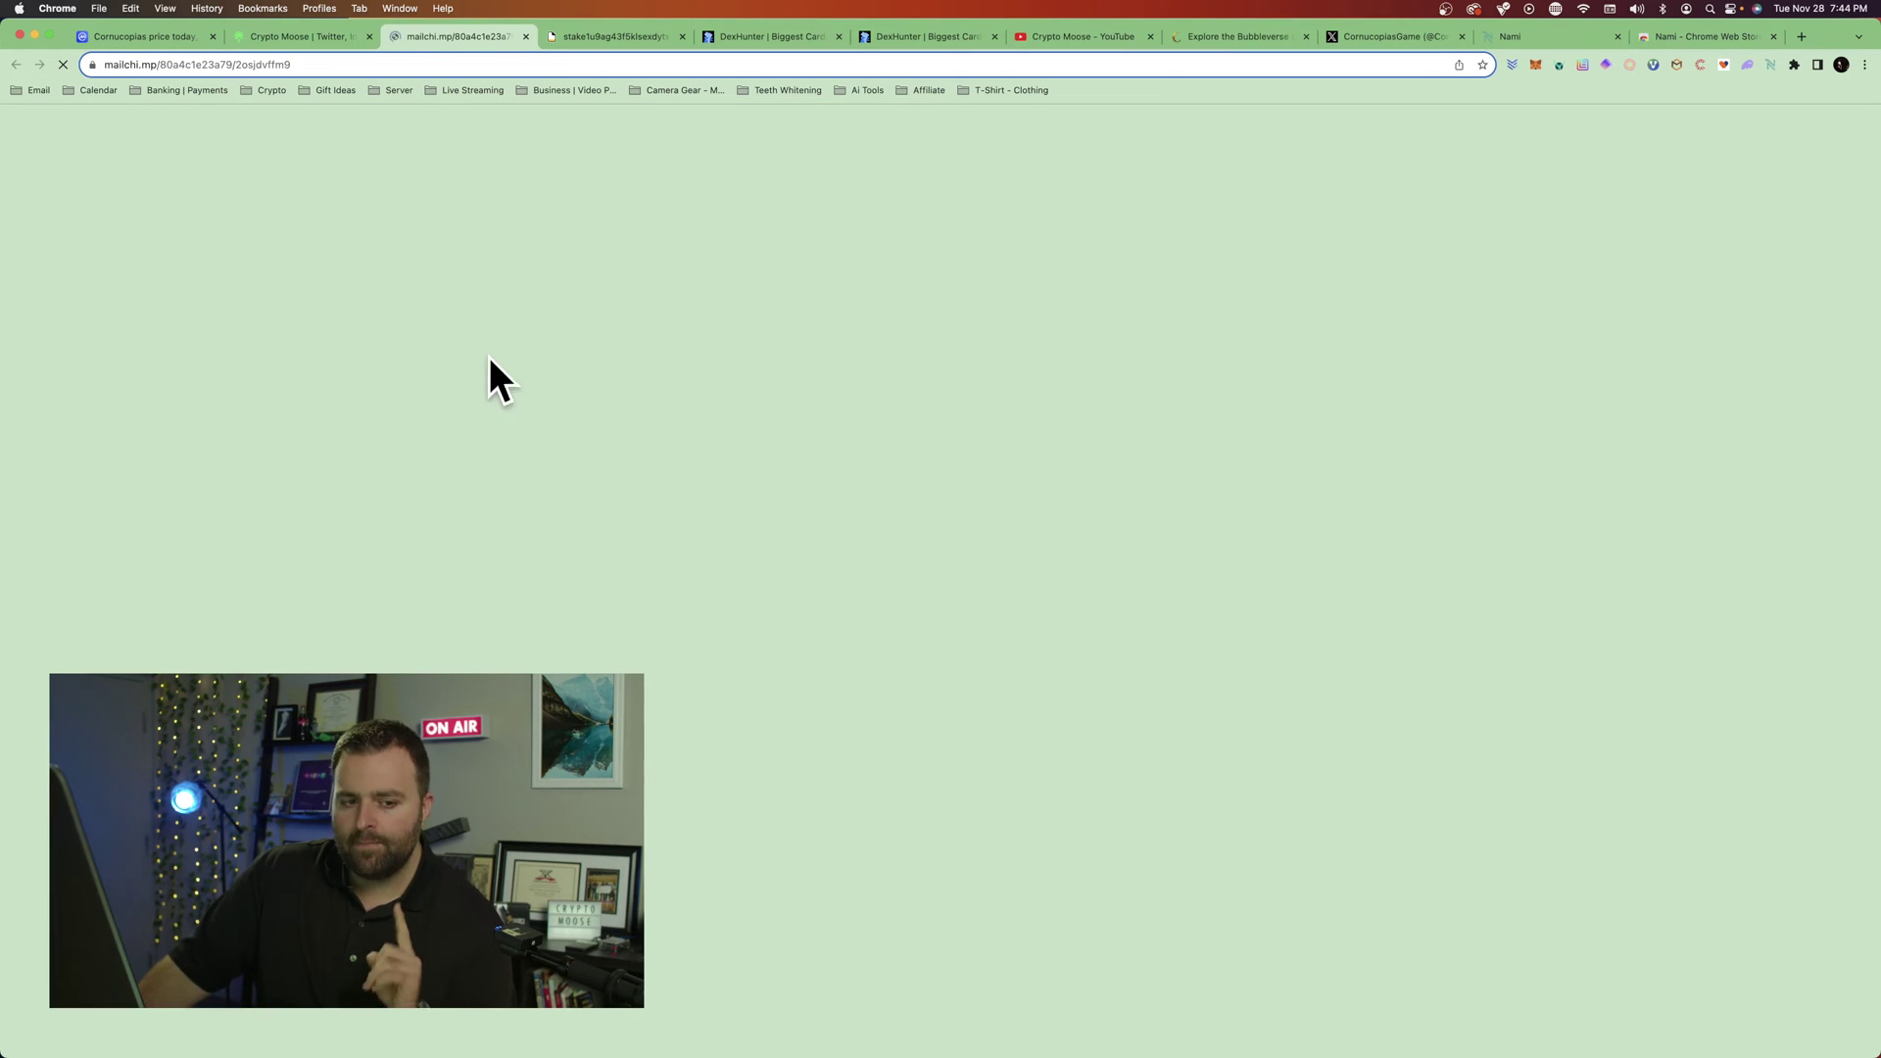
scroll(422, 397, "down", 3)
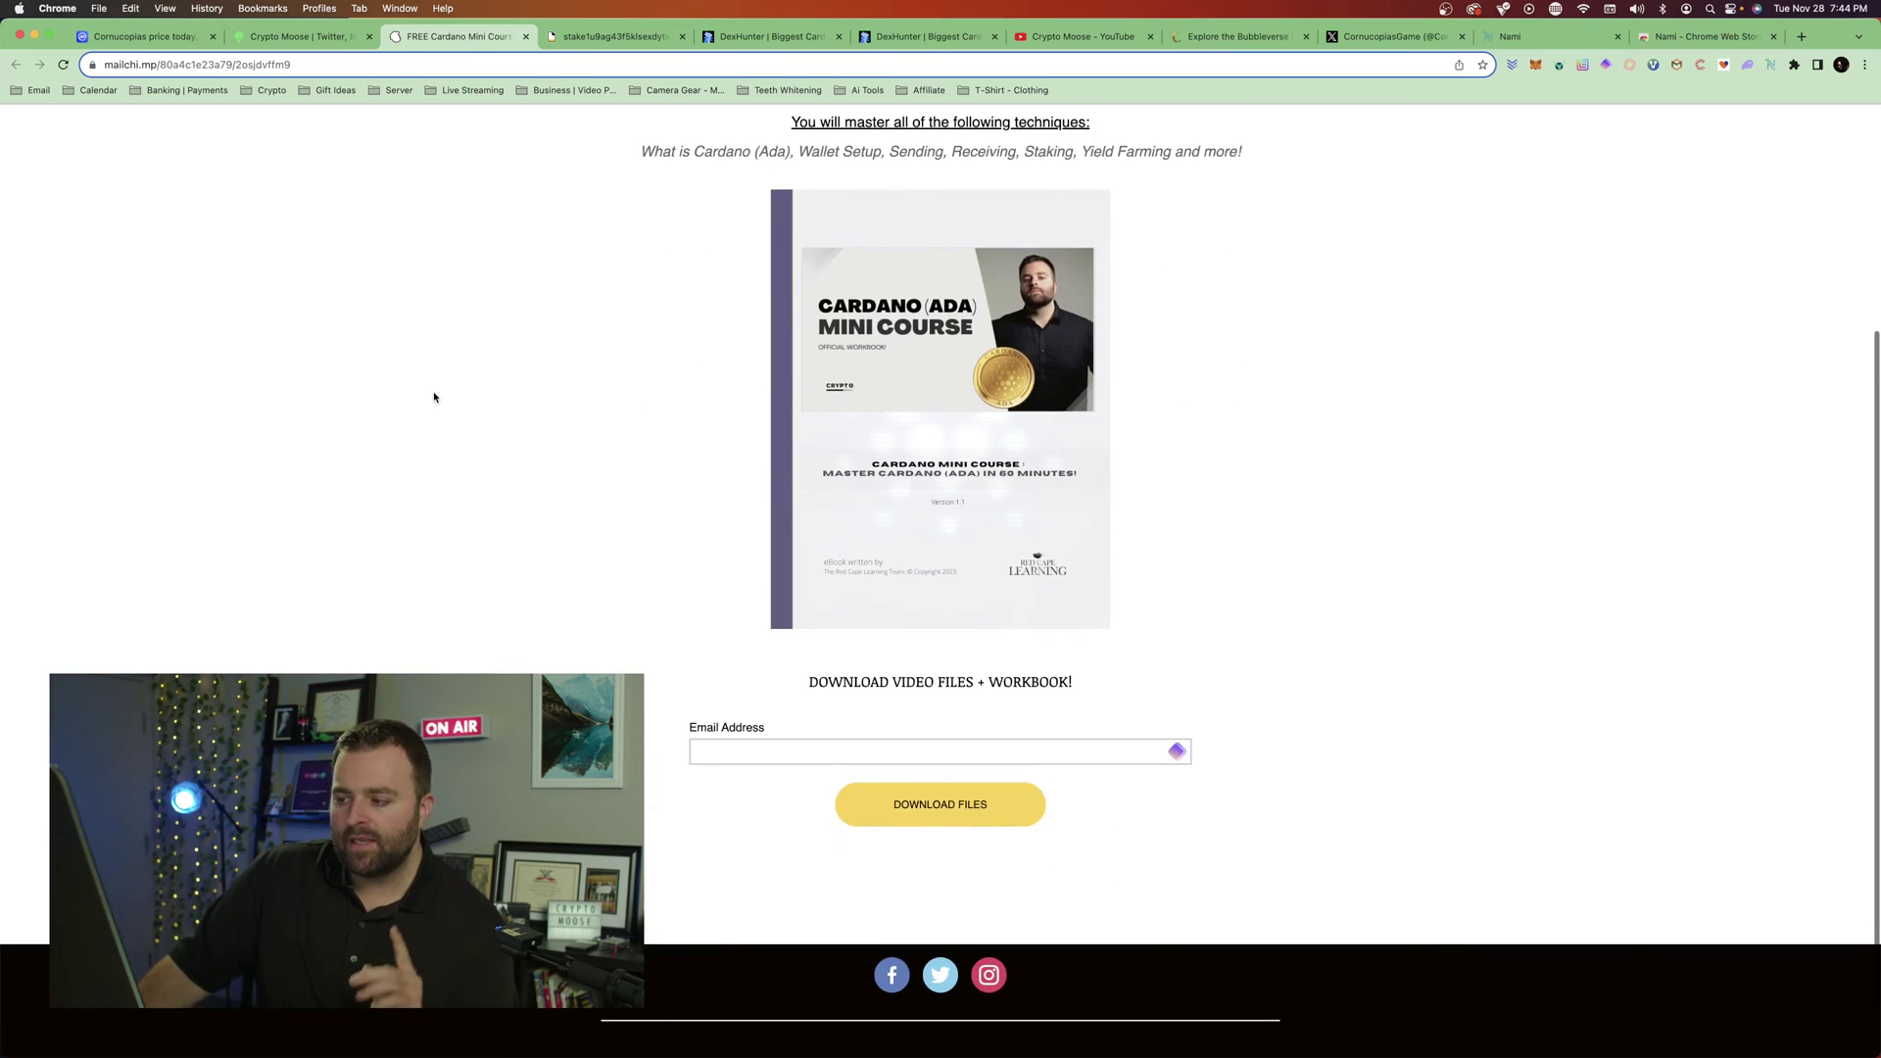
scroll(424, 398, "up", 3)
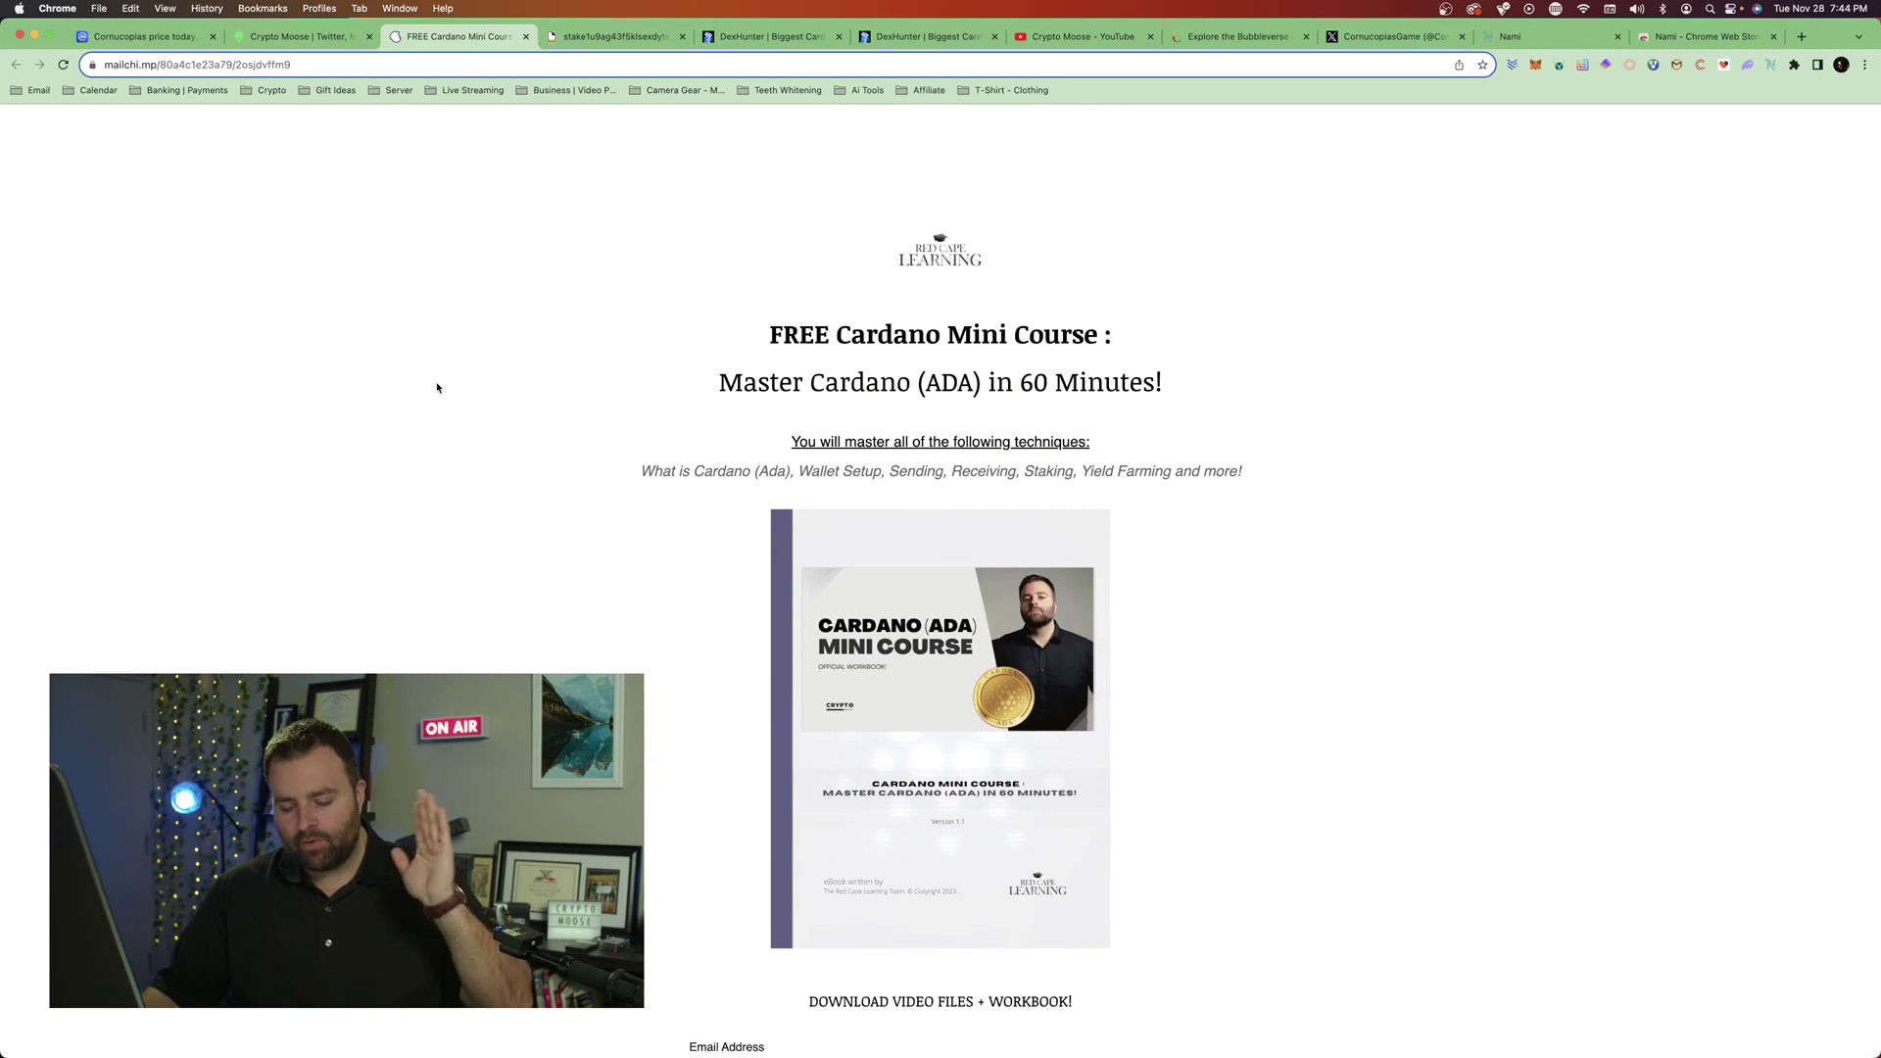
- Return to the Crypto Moose Linktree page and look through its remaining course, social media and Discord links
left_click(314, 37)
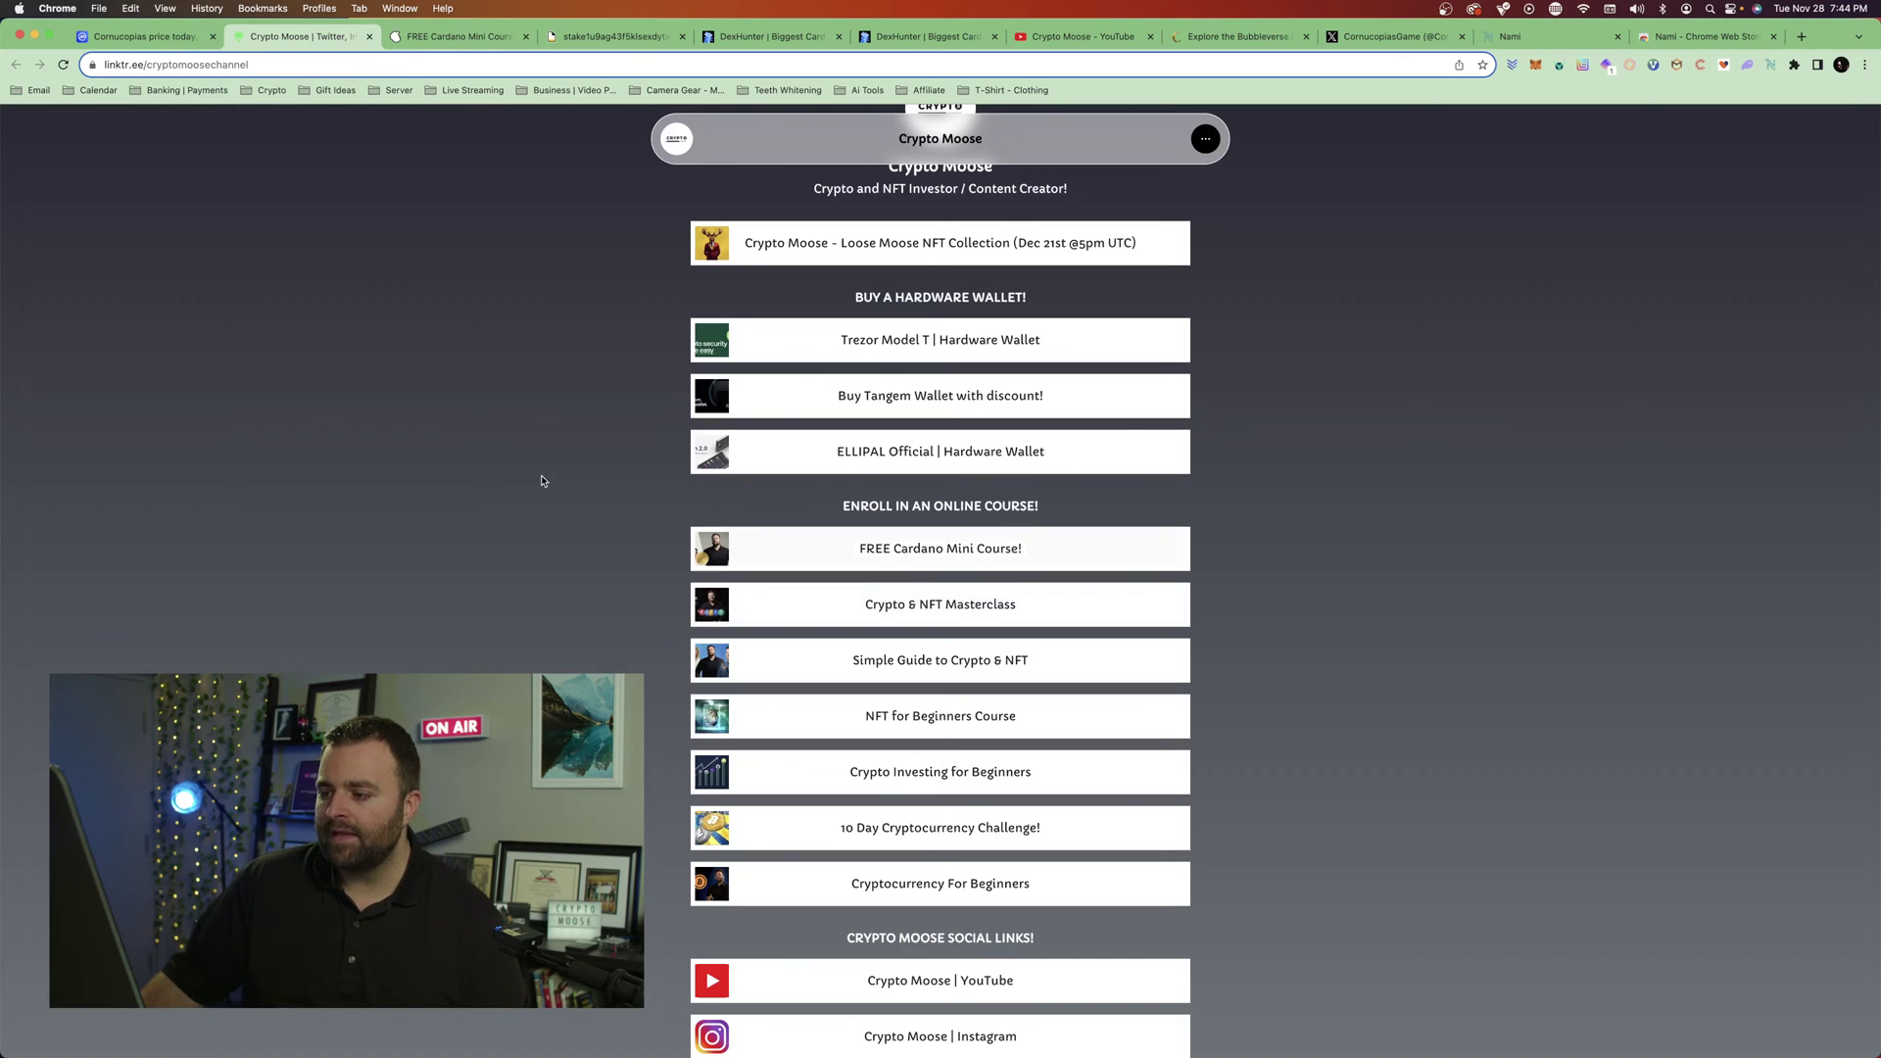
scroll(529, 544, "down", 3)
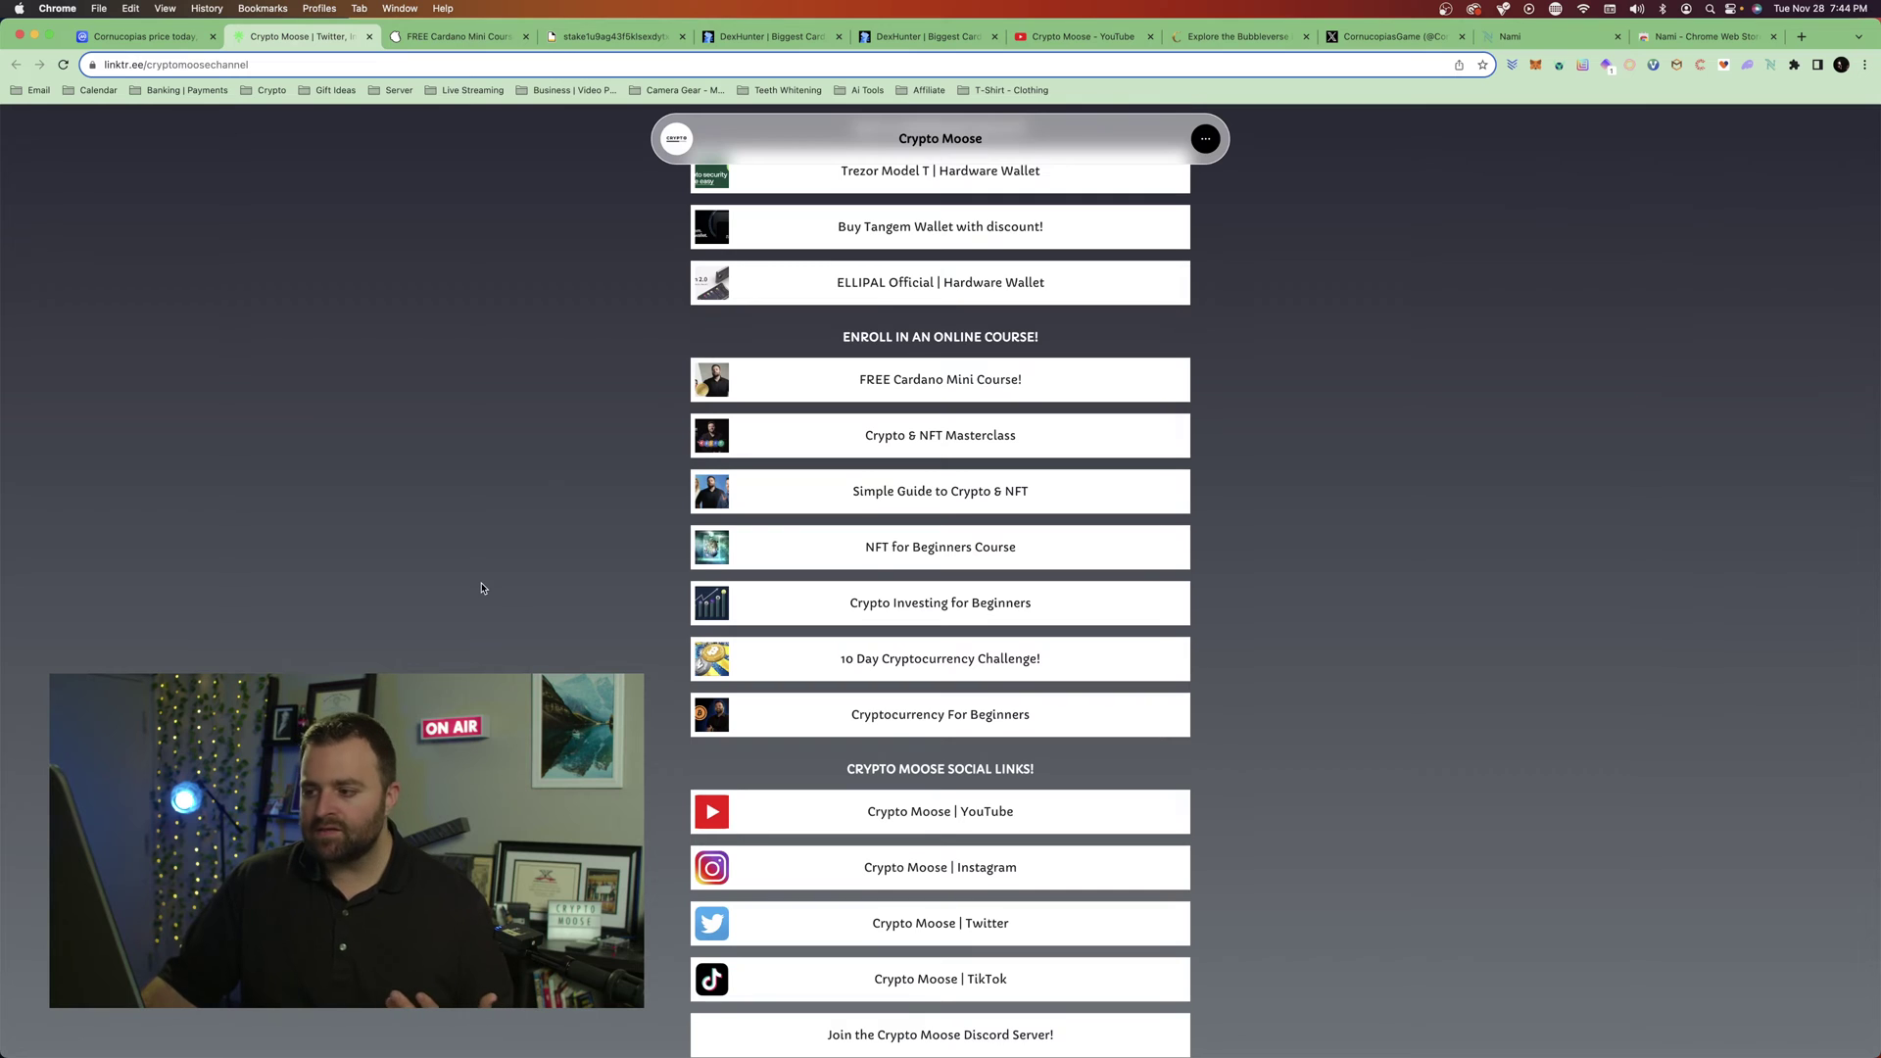
scroll(481, 588, "down", 1)
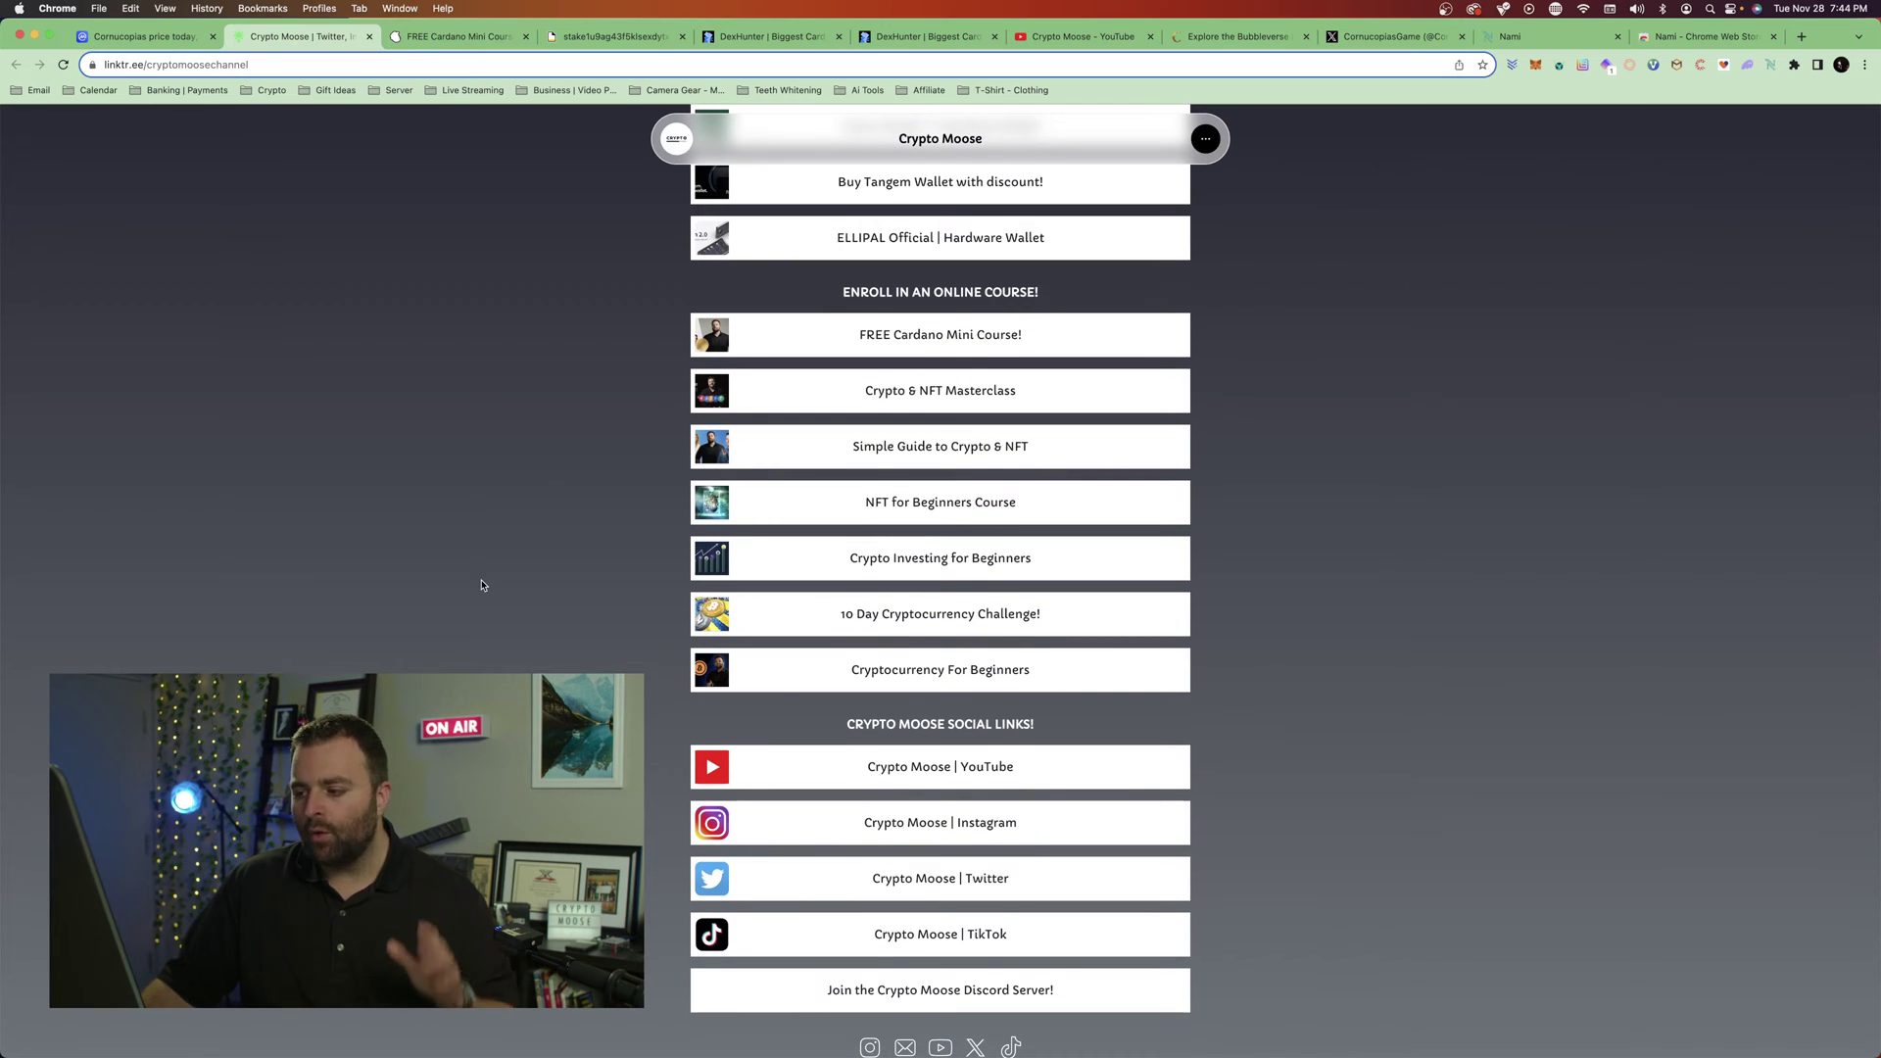
- Open the Crypto Moose - Loose Moose NFT collection on jpg.store from the Linktree page and view its minting details
scroll(481, 585, "up", 5)
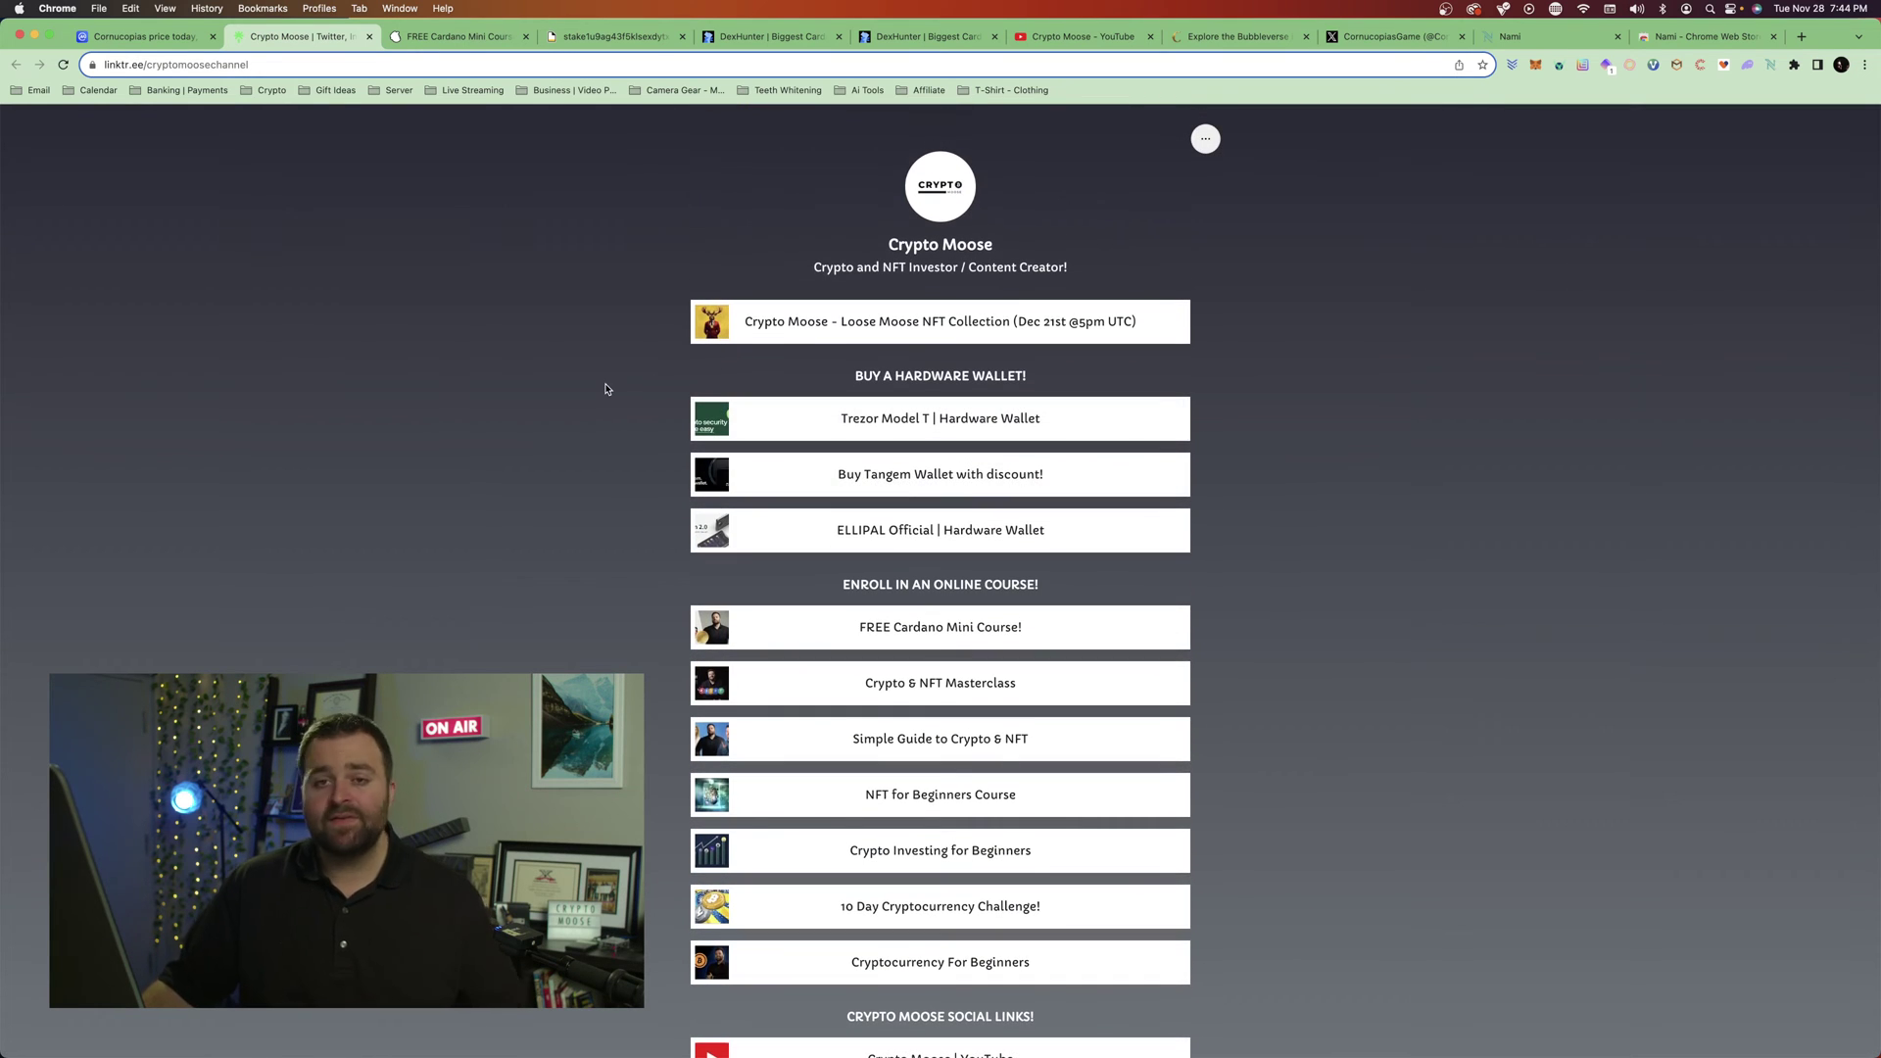
left_click(744, 321)
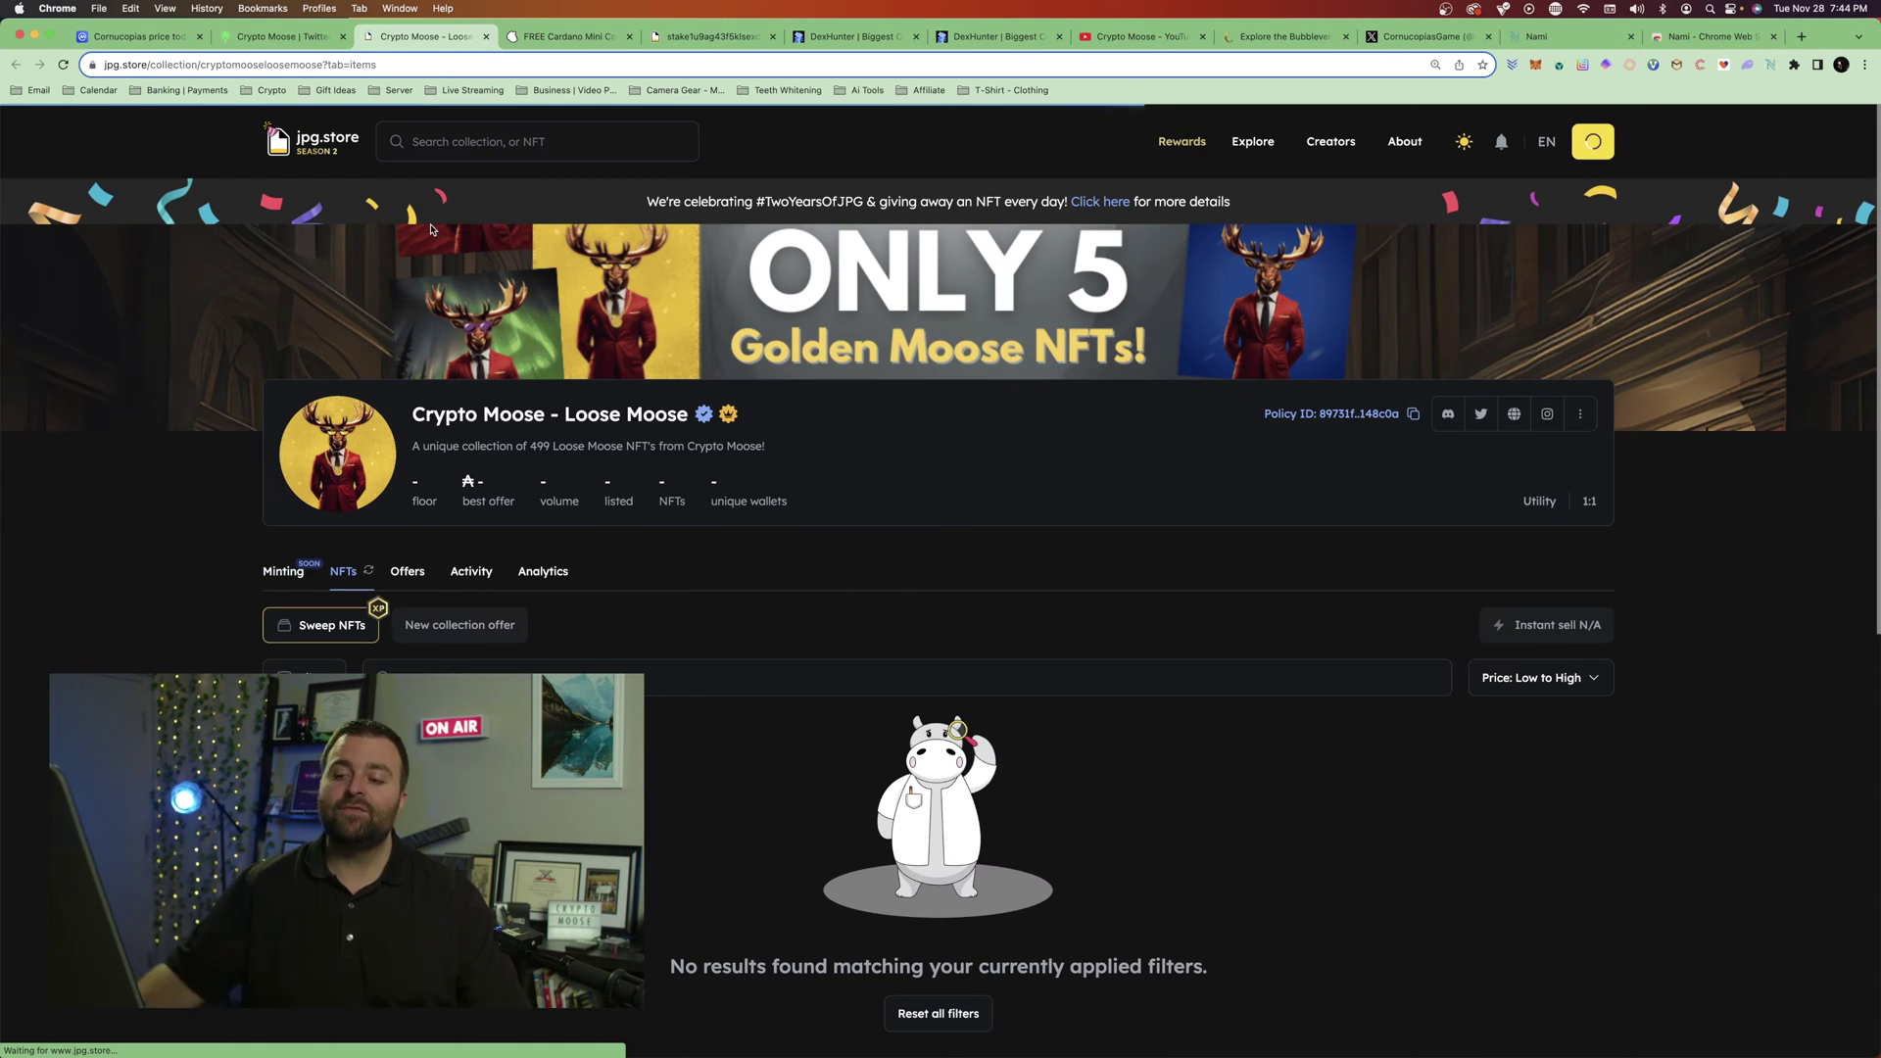
left_click(291, 575)
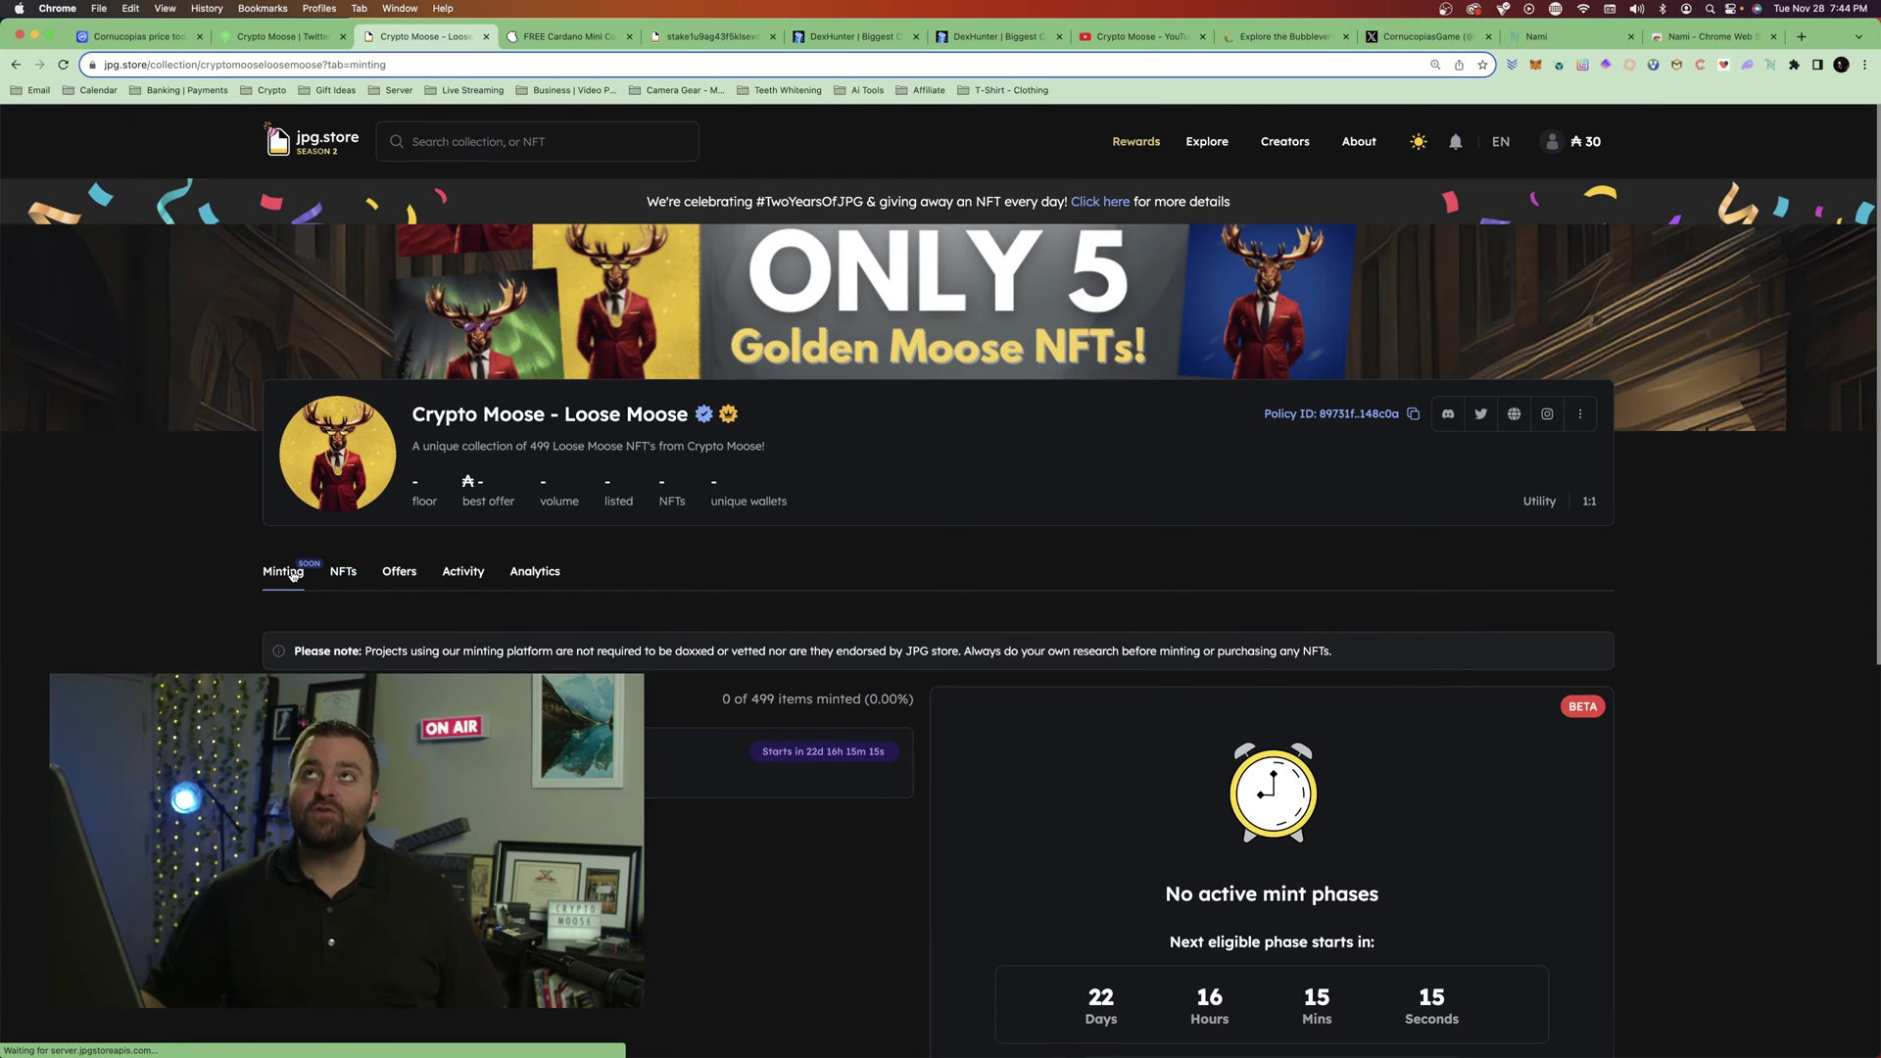